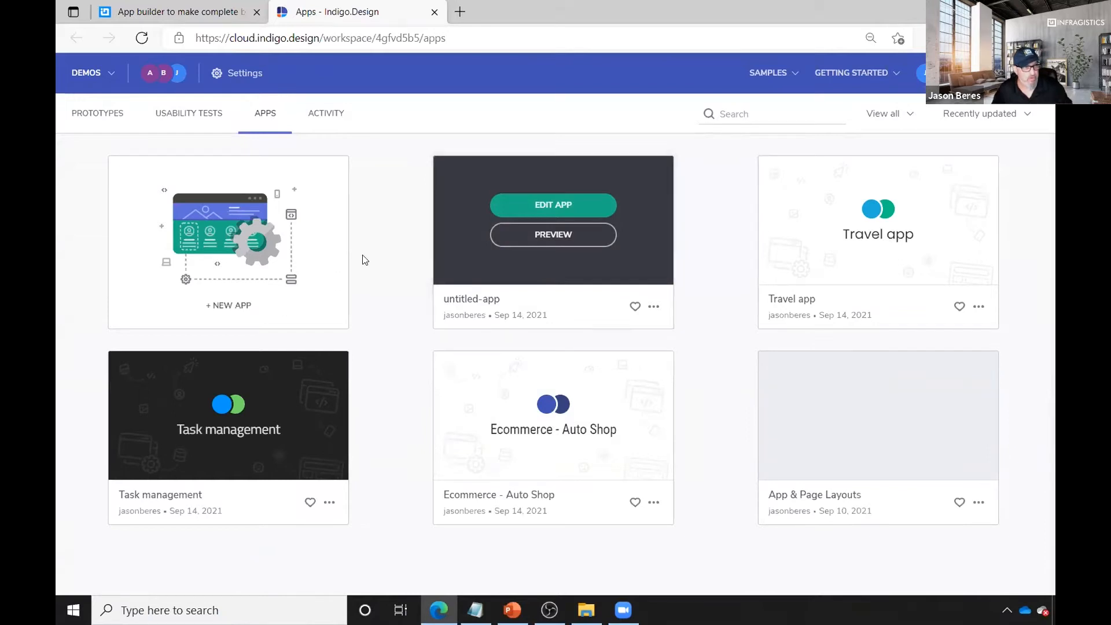
Create a new app from the Header + left nav default layout.
click(212, 231)
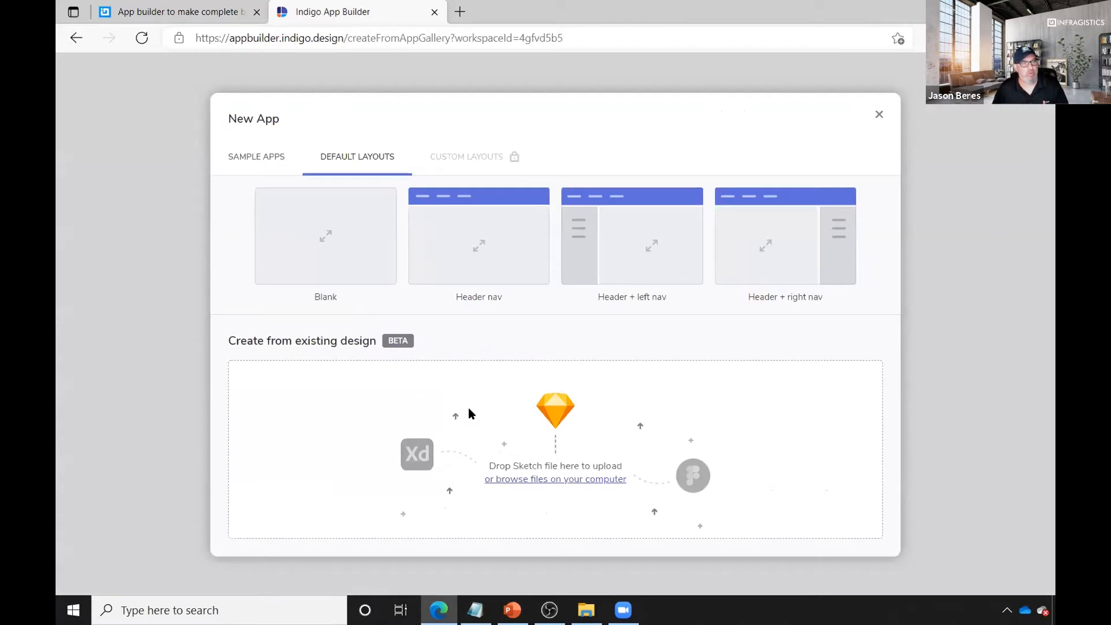
mouse_move(612, 251)
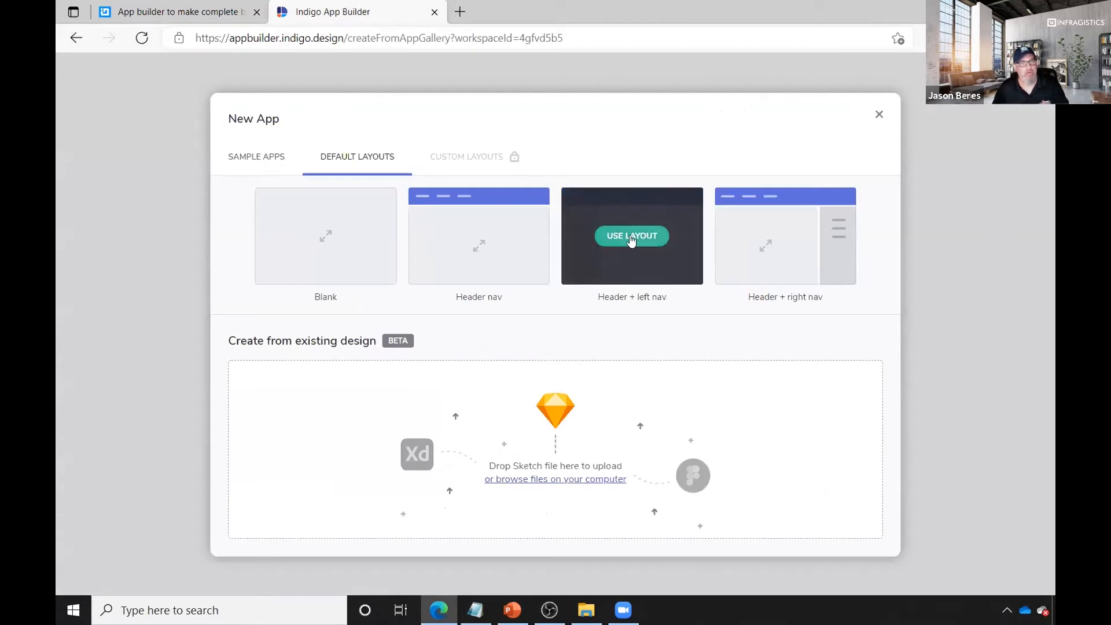
click(629, 235)
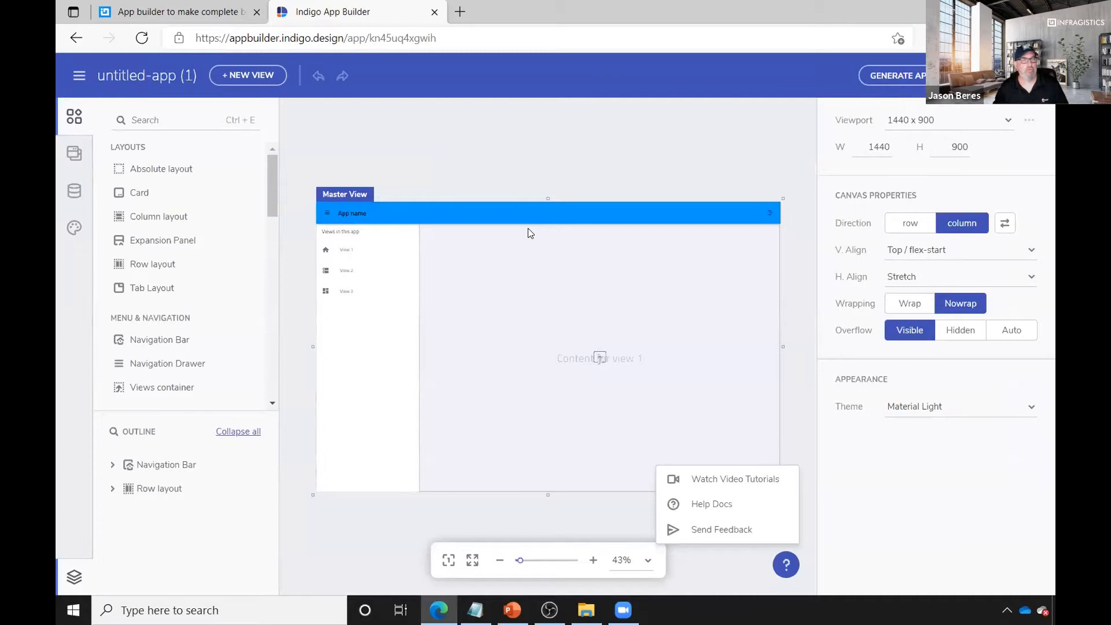
Start setting up a new REST API data source for the app.
click(74, 154)
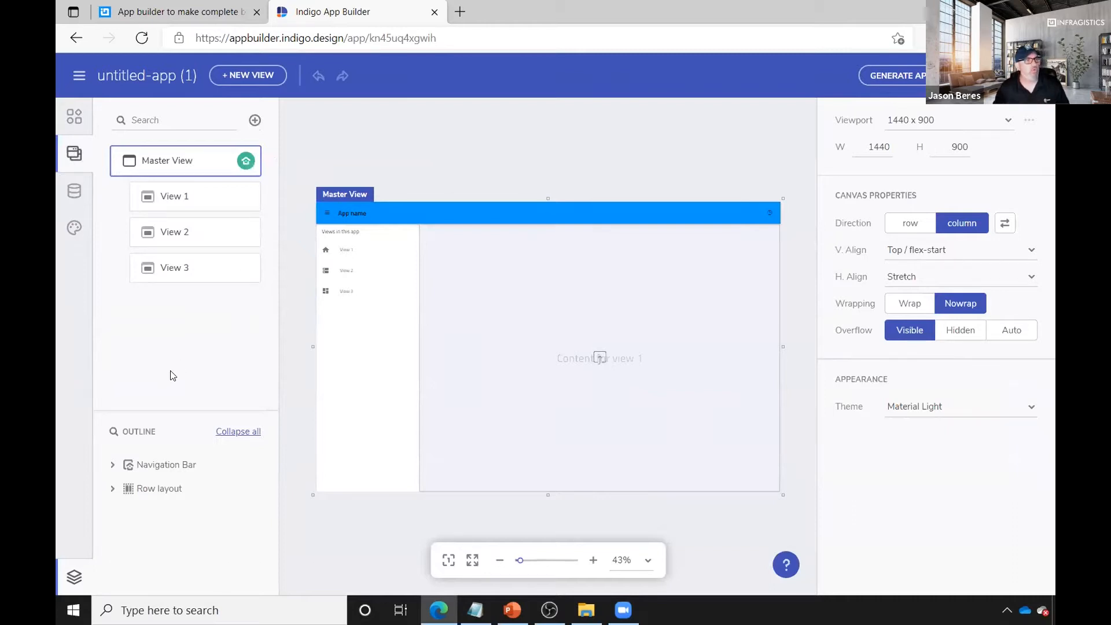
click(74, 190)
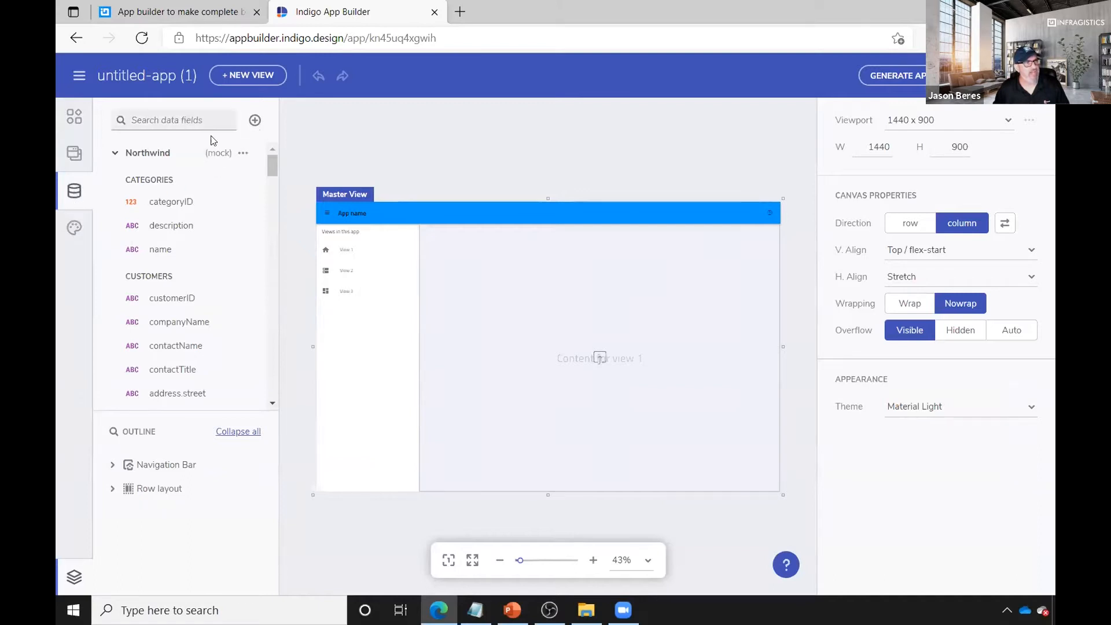
mouse_move(267, 160)
mouse_down()
mouse_move(268, 221)
mouse_move(268, 150)
mouse_up()
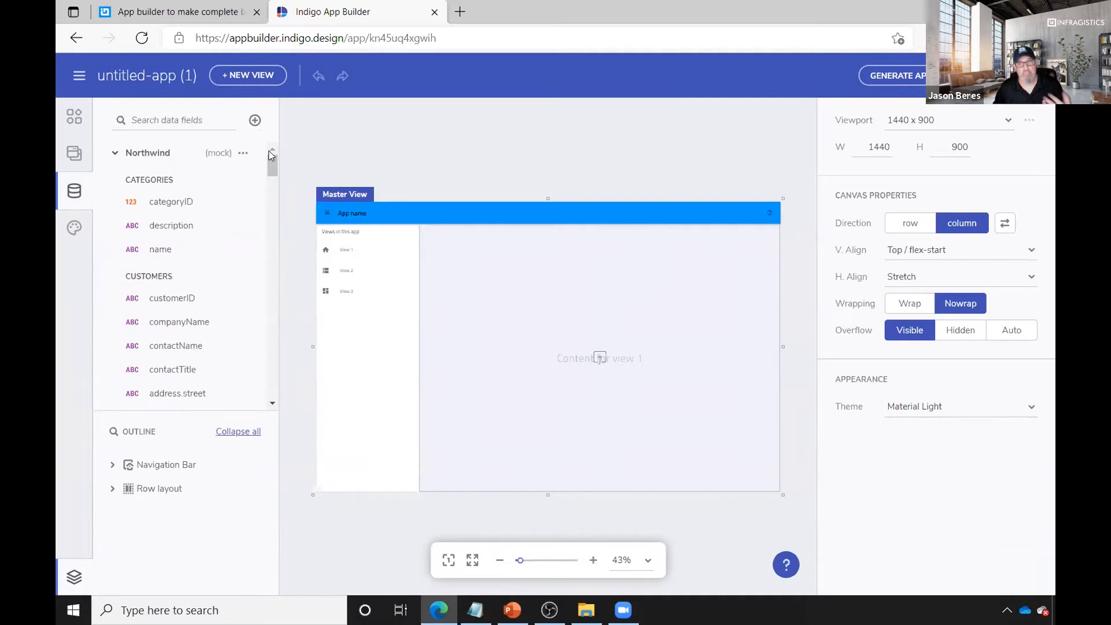
click(254, 121)
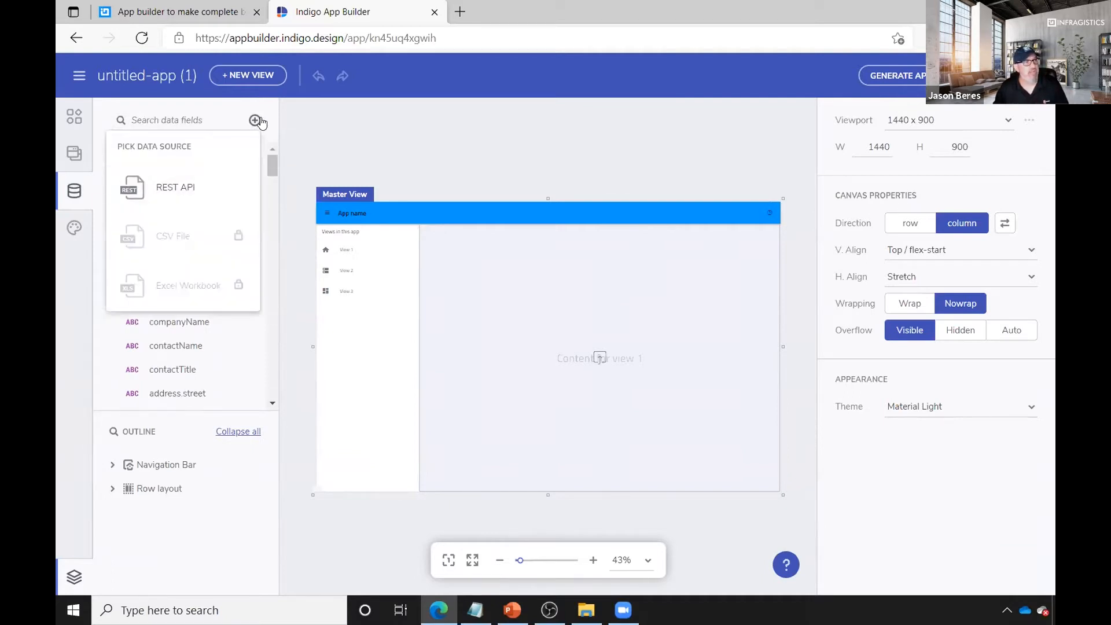
click(173, 198)
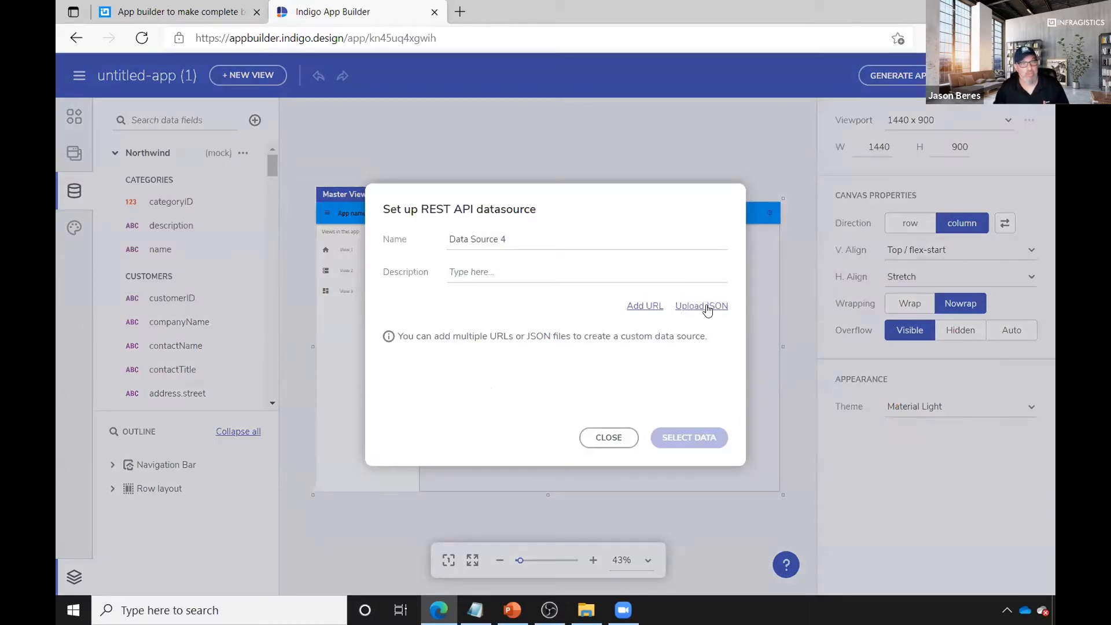
Switch to Notepad, examine the title and image_url fields in Lakes-Images.json, and close the file.
click(474, 610)
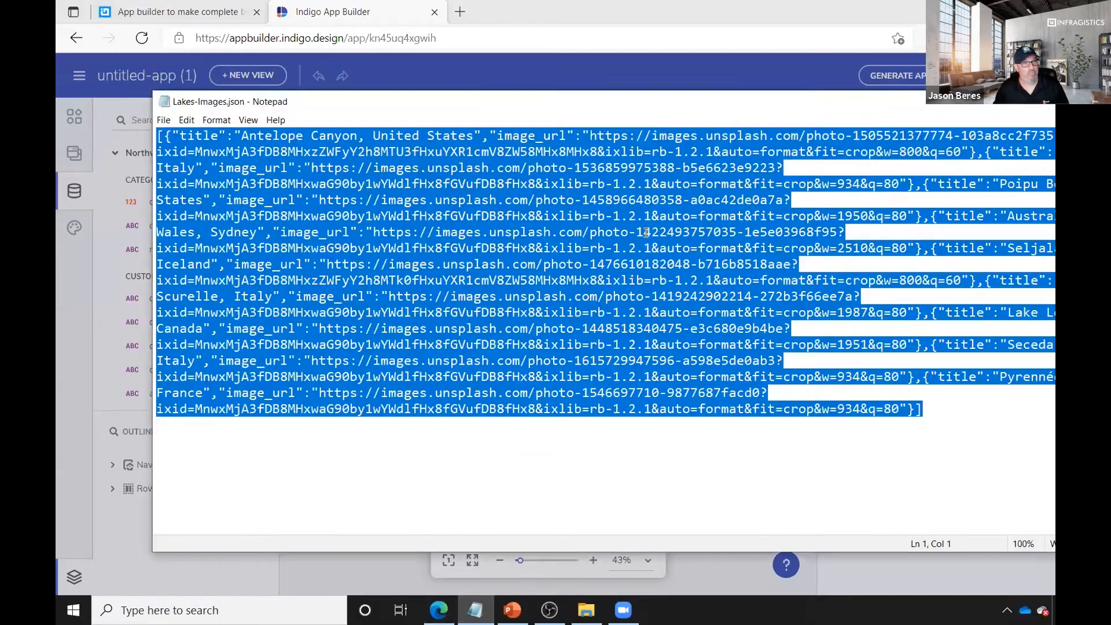
click(212, 162)
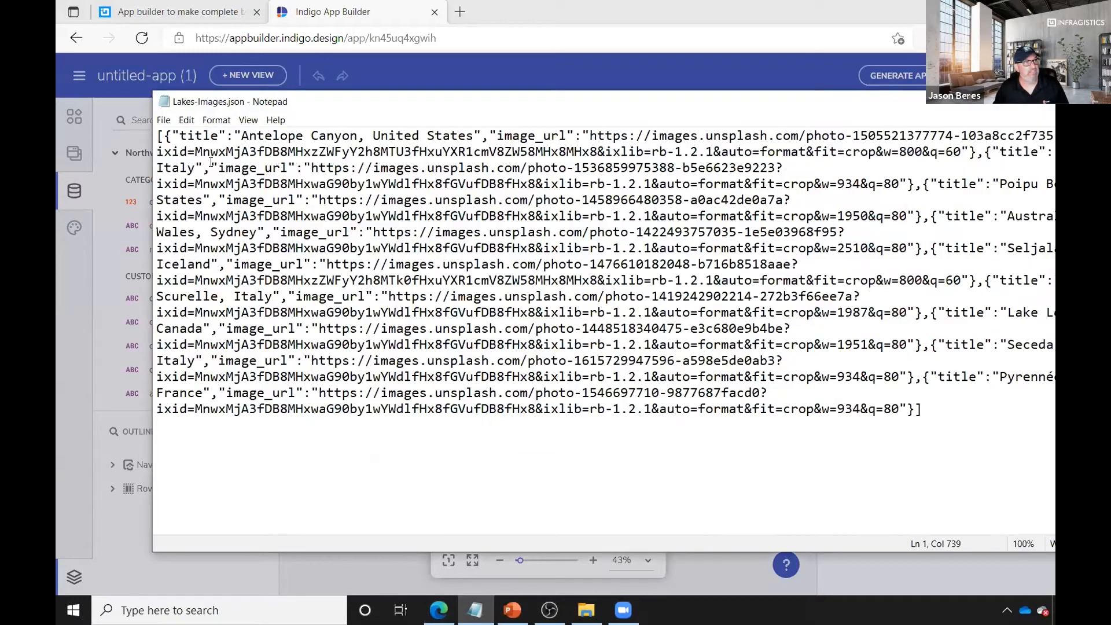
drag(179, 139, 210, 139)
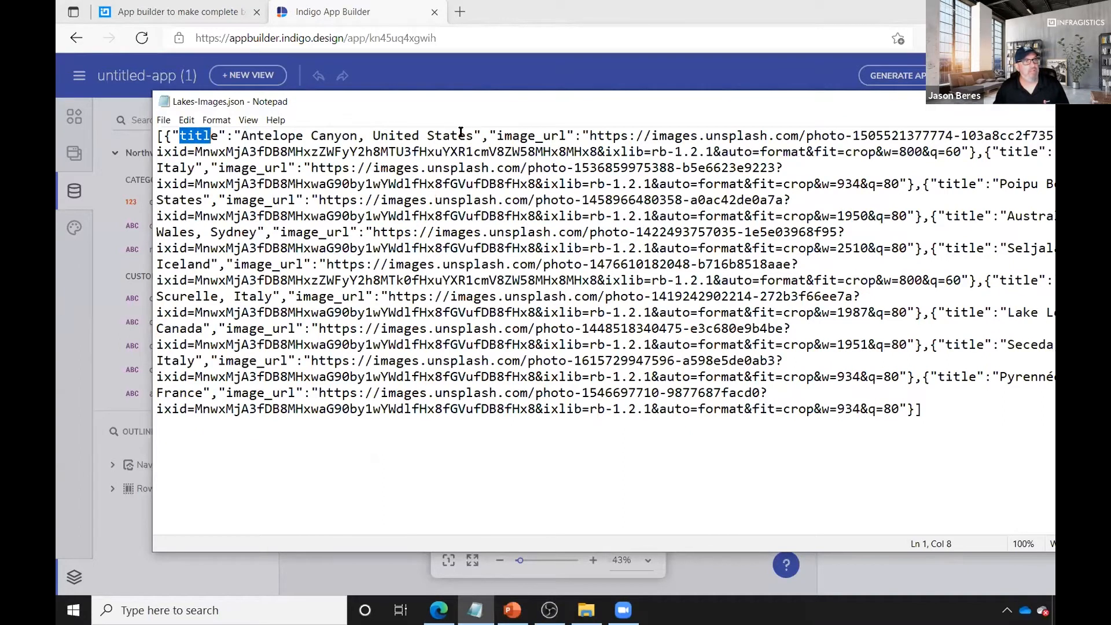
drag(496, 136, 682, 135)
click(491, 262)
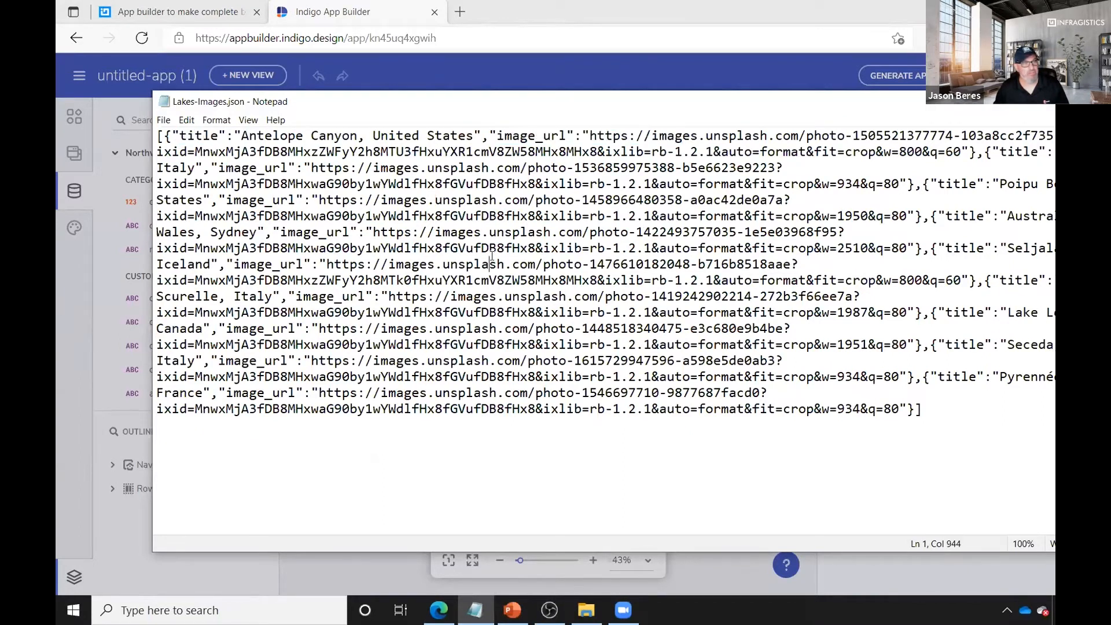
double_click(172, 106)
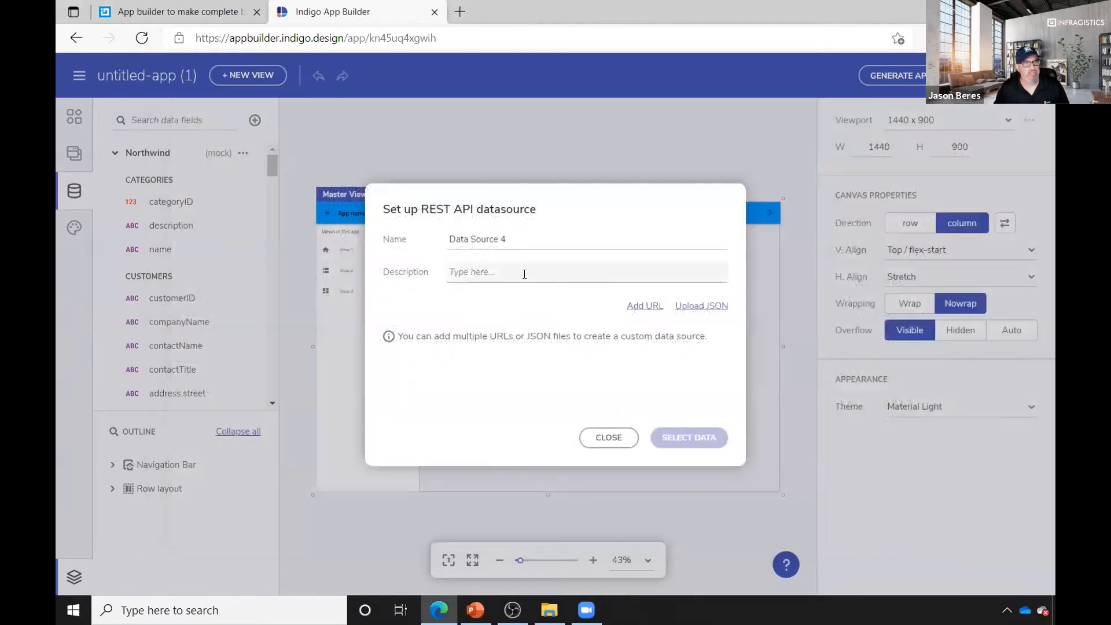
Upload Lakes-Images.json from the Desktop as the JSON file for the REST API data source.
click(702, 307)
click(579, 328)
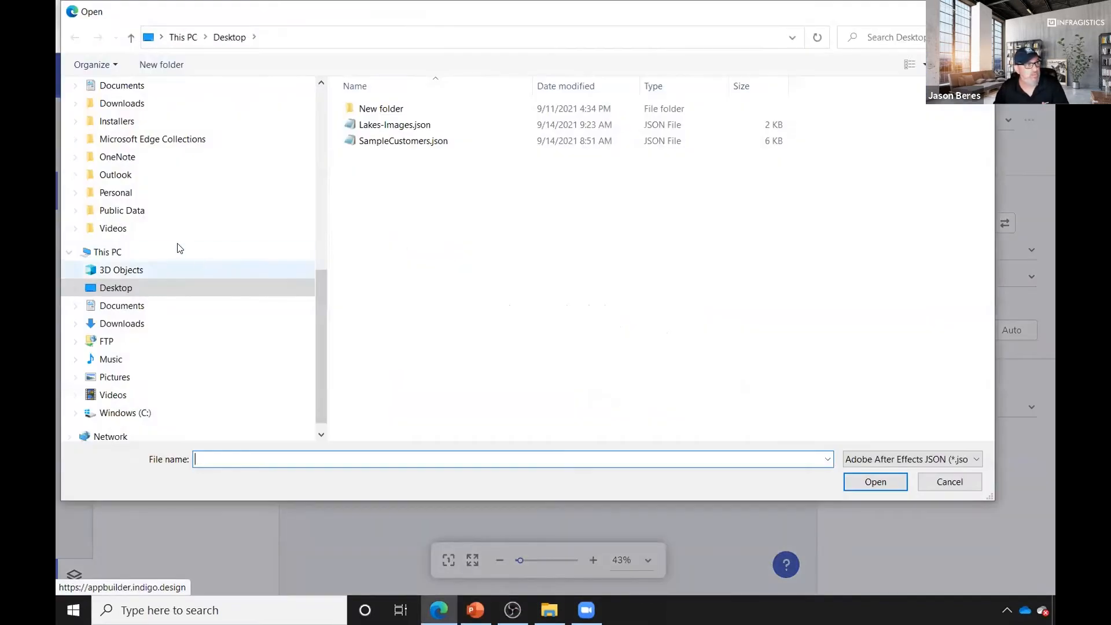
click(413, 126)
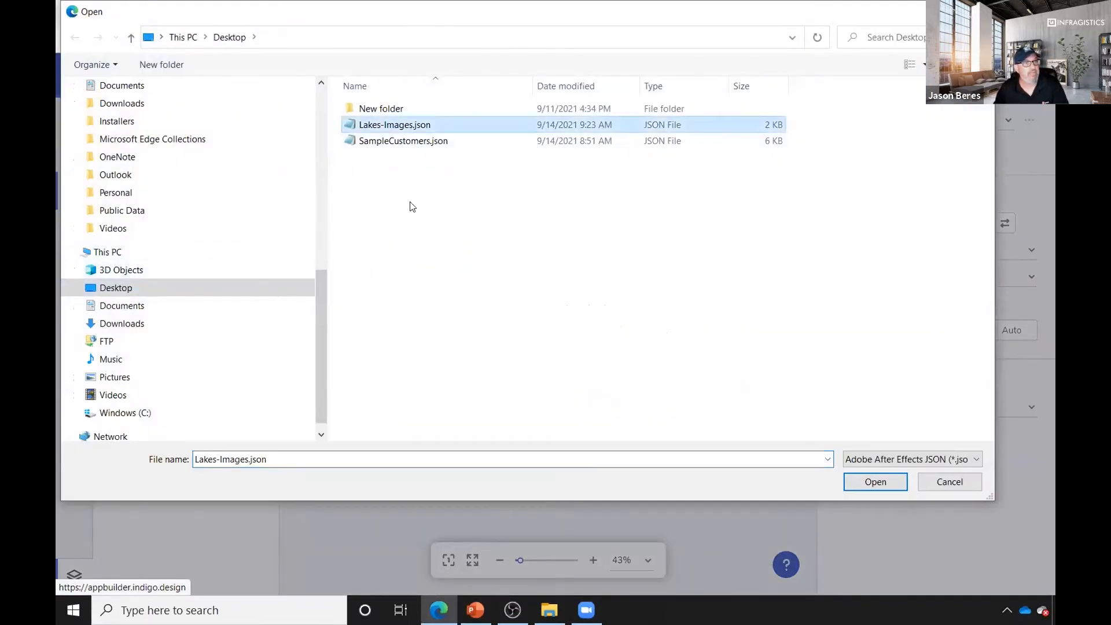
click(870, 483)
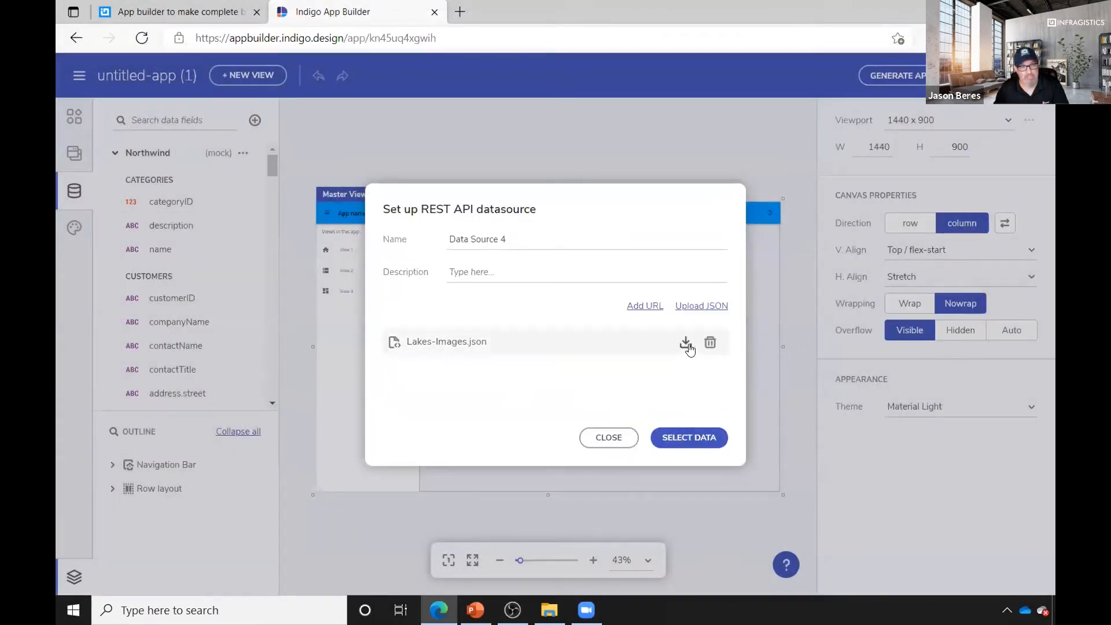
Include the title and image_url fields from Lakes-Images.json in the data source.
click(697, 437)
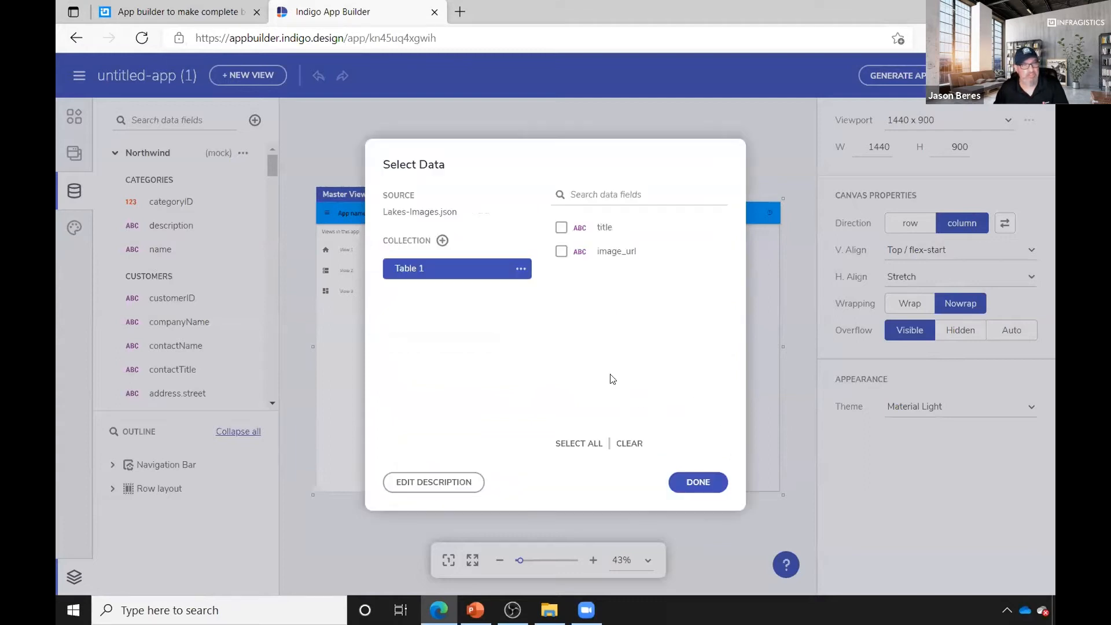
click(561, 227)
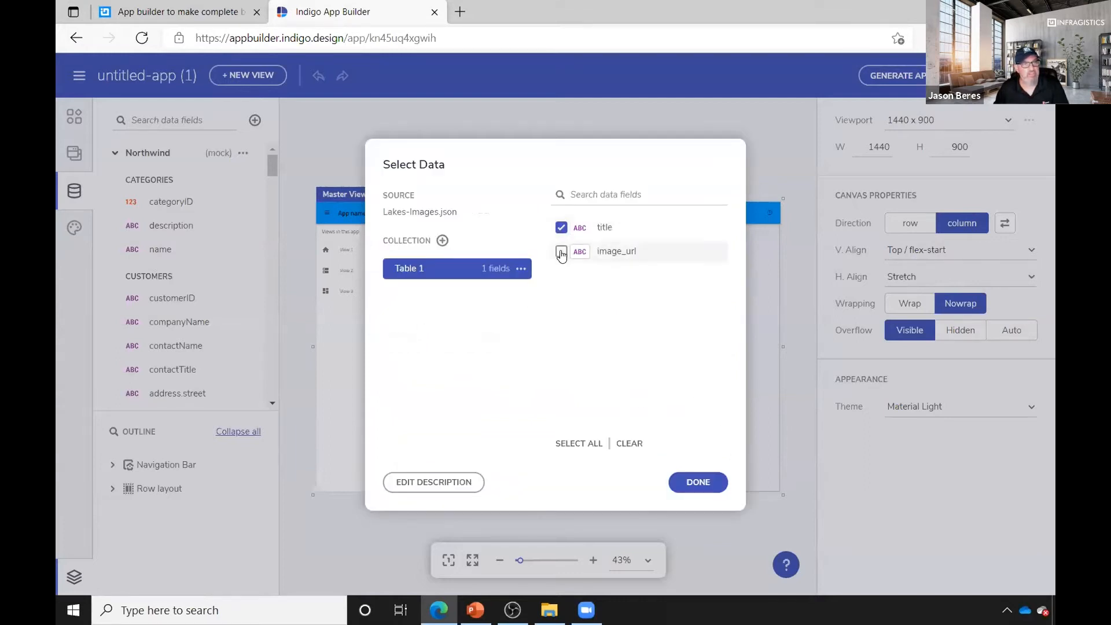
click(561, 252)
Rename the Table 1 collection as Sample-Lakes-Data and finish the data selection.
click(521, 268)
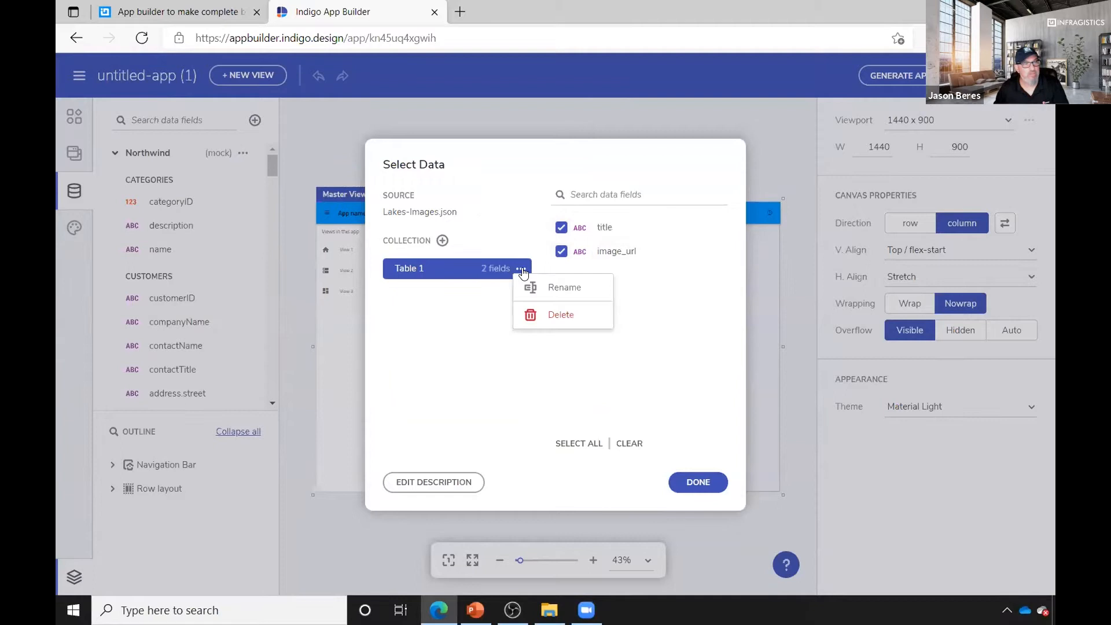
click(546, 287)
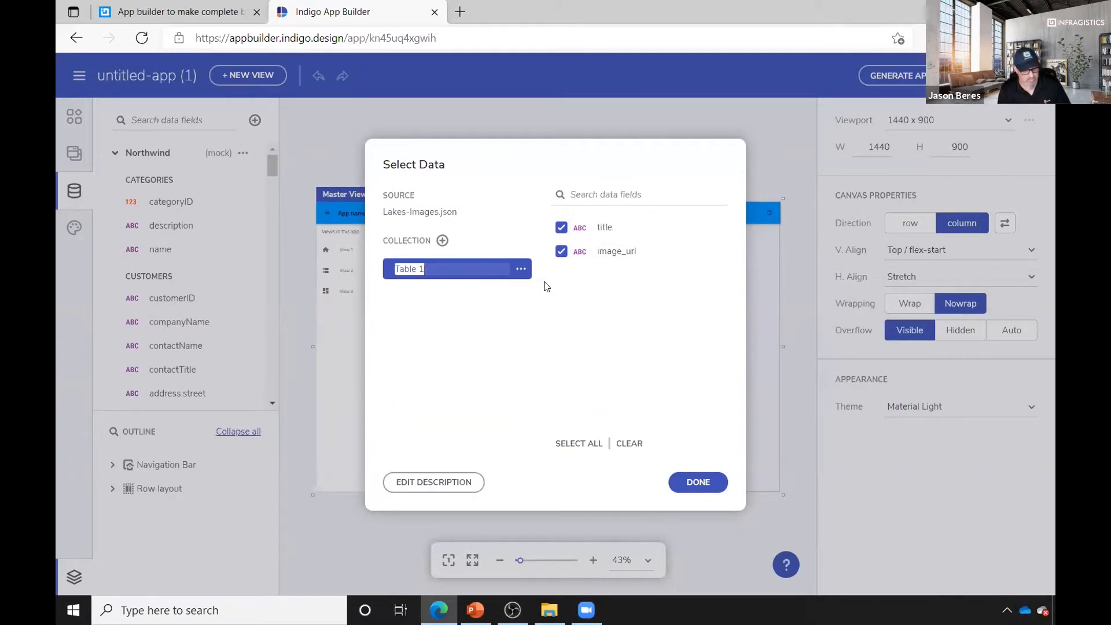
text(Sample-Lakes-Data)
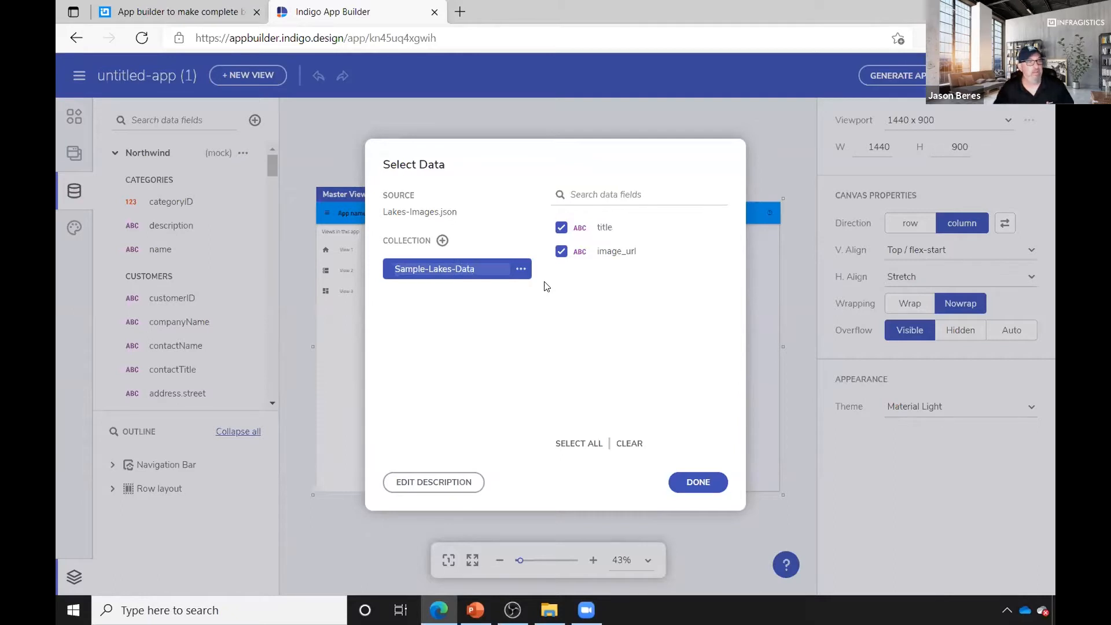
click(514, 343)
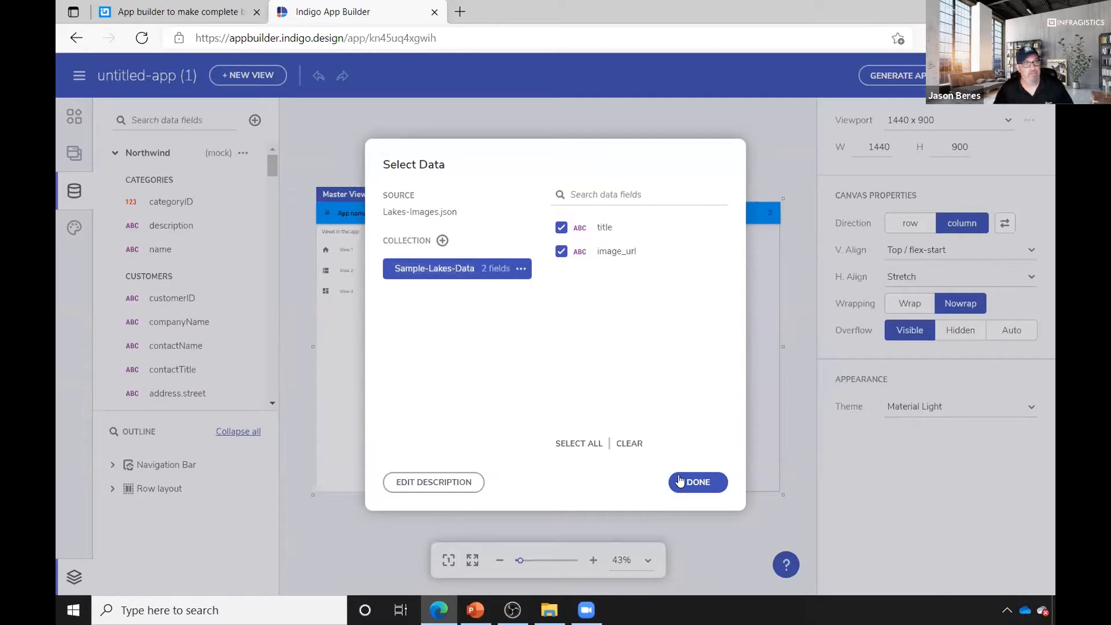
click(698, 483)
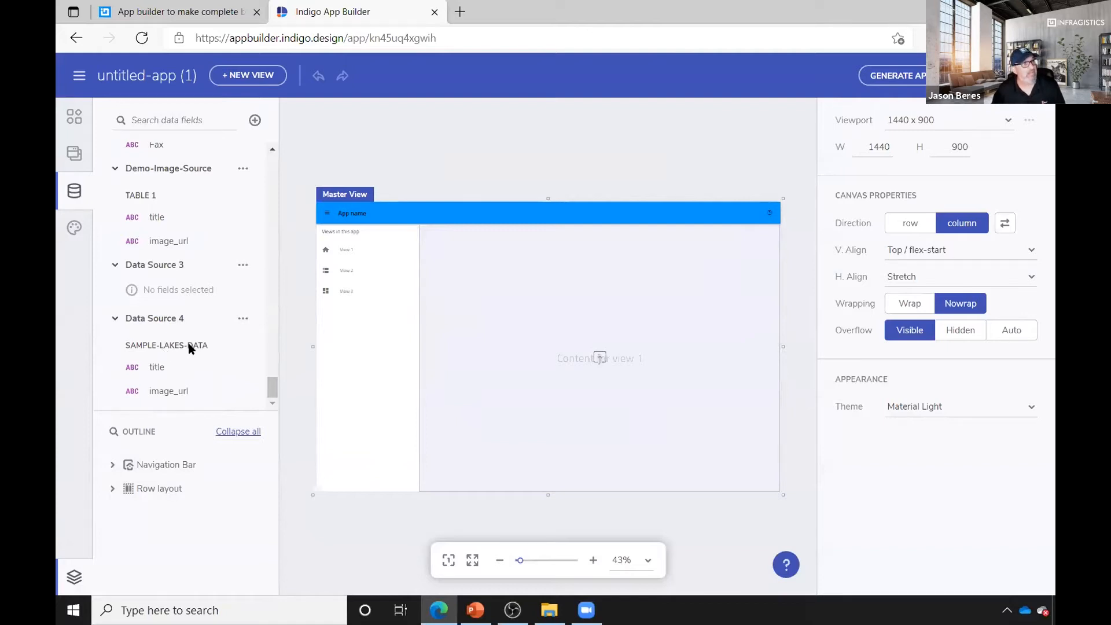
Rename Data Source 4 as Webinar Demo Lakes Data.
click(240, 319)
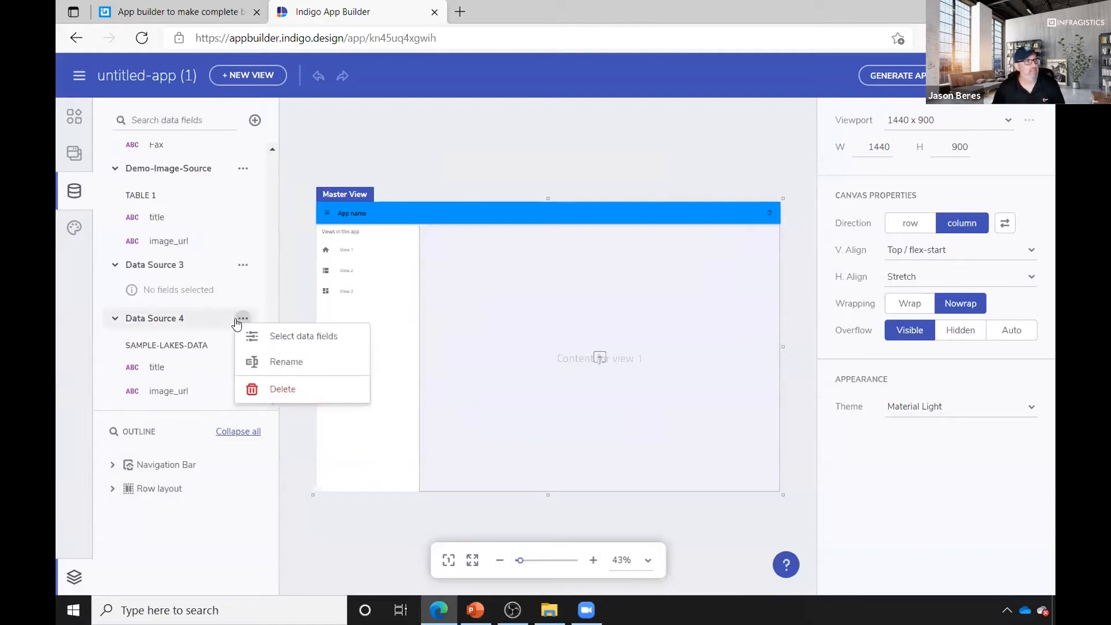
click(266, 361)
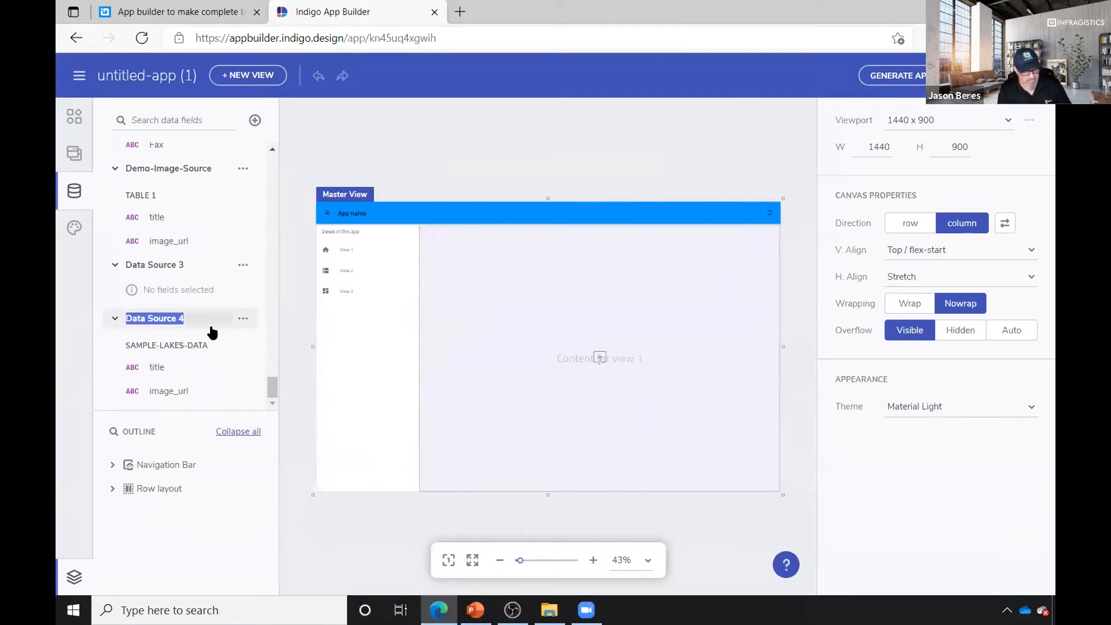
text(Webinar Dermo)
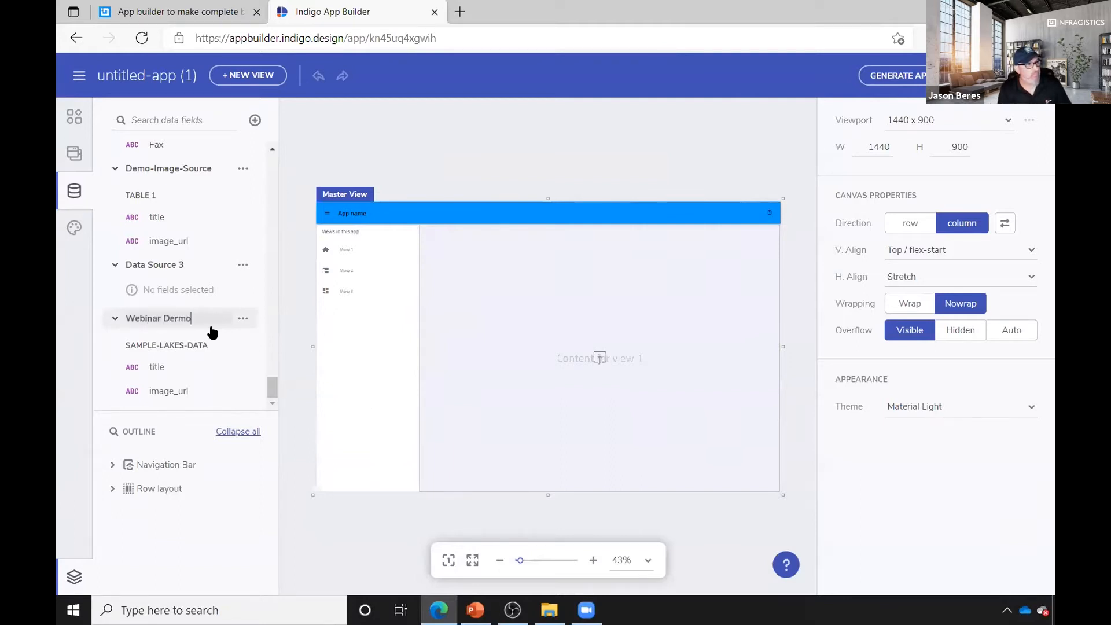
key(BackSpace)
text(mo)
text( Lakes Da)
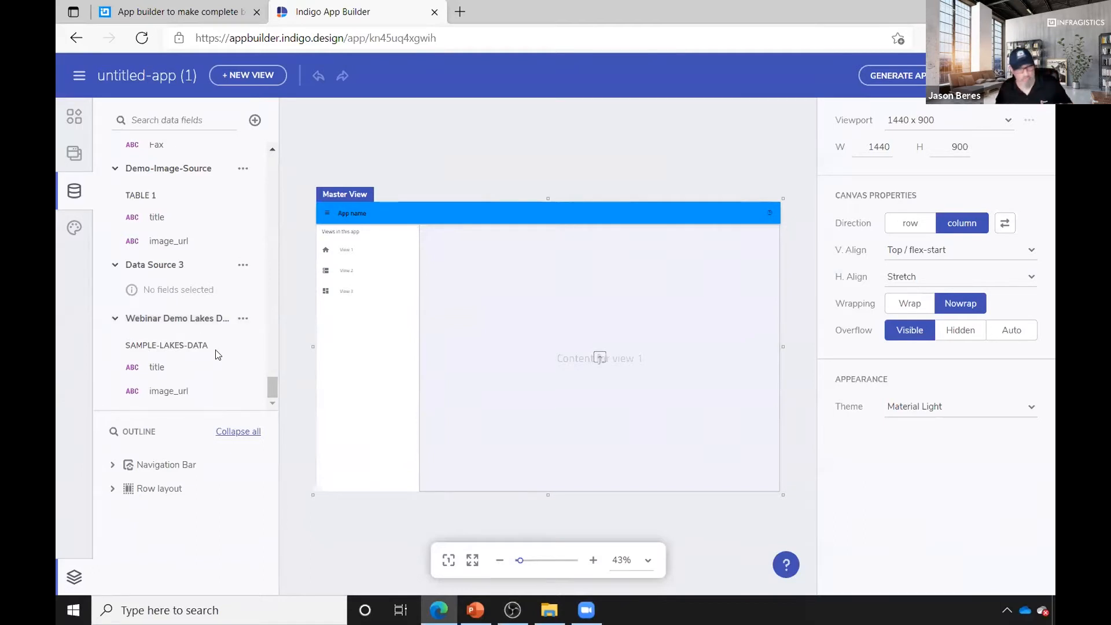
drag(272, 386, 261, 152)
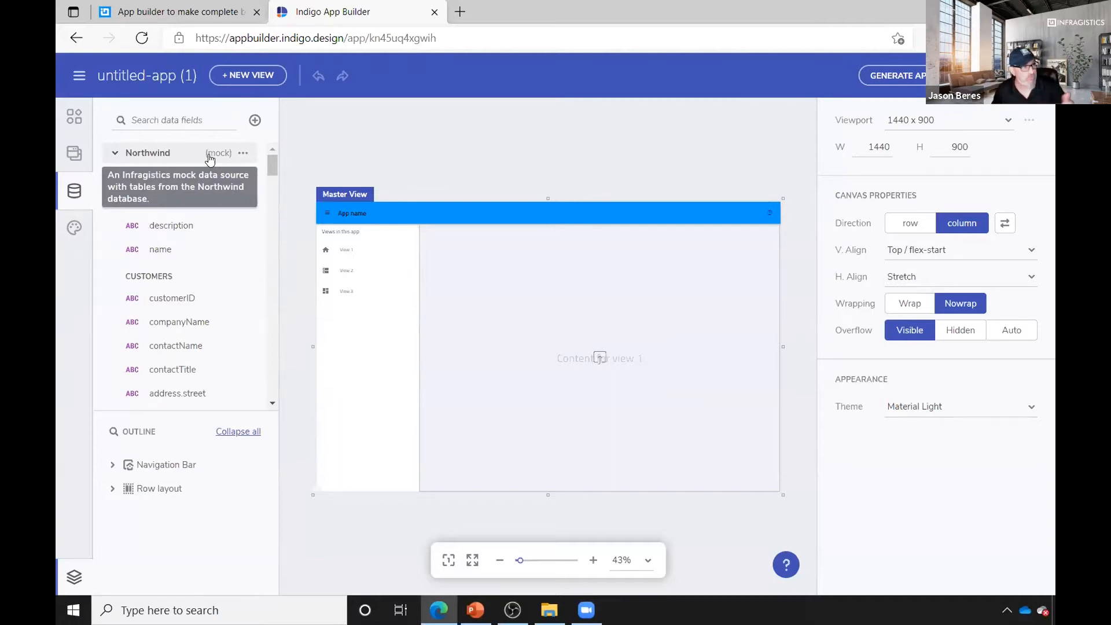
scroll(266, 288, down, 15)
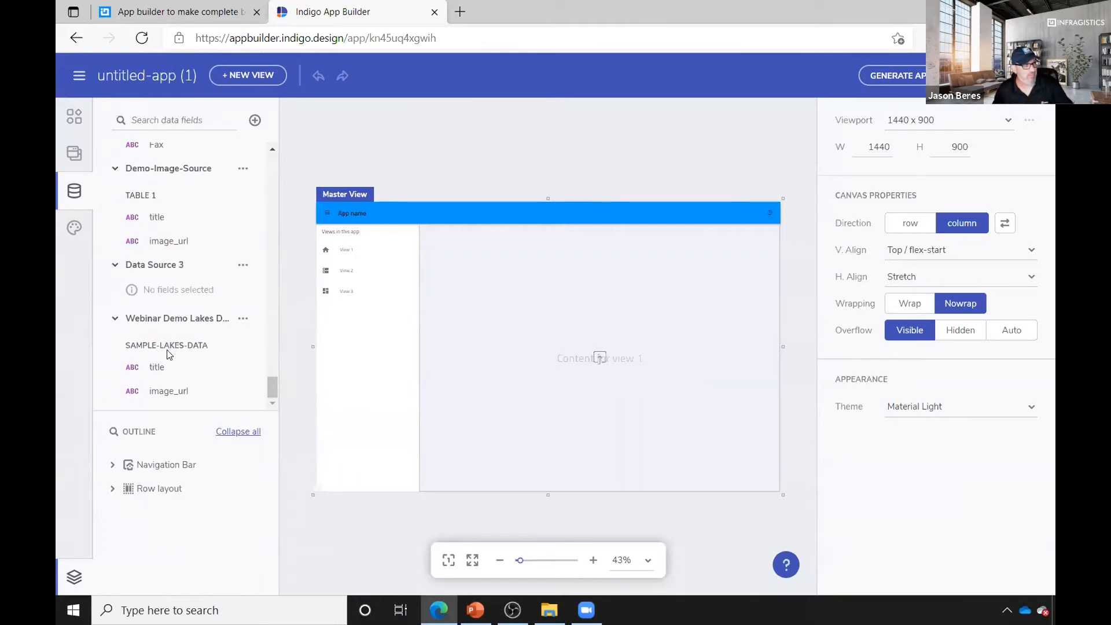
click(73, 121)
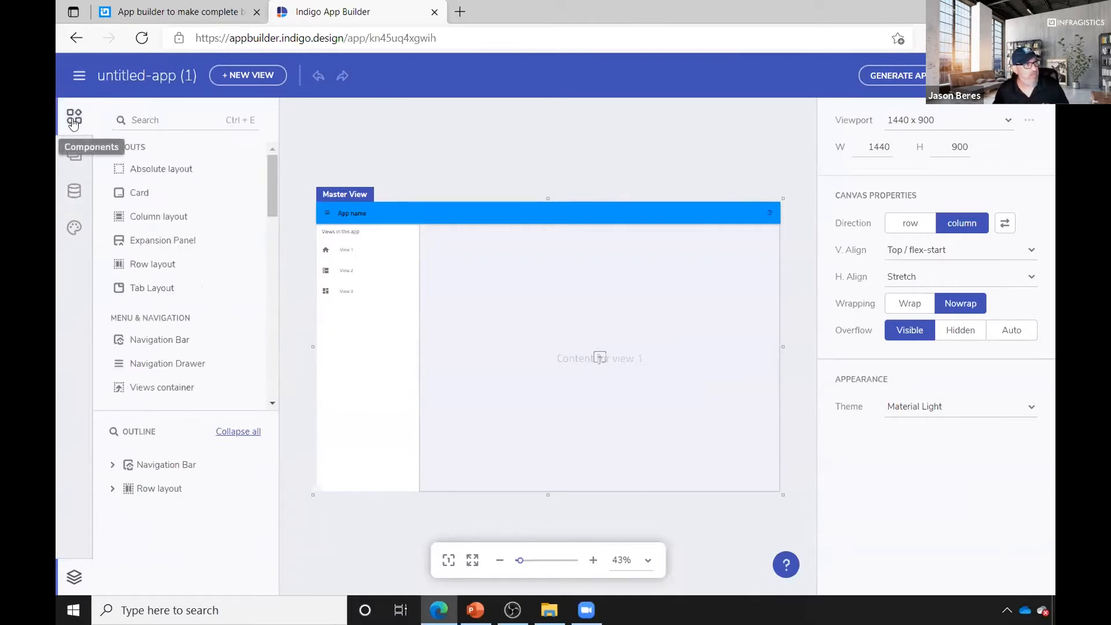
Delete the "Content for view 1" placeholder text from View 1.
click(74, 153)
click(168, 195)
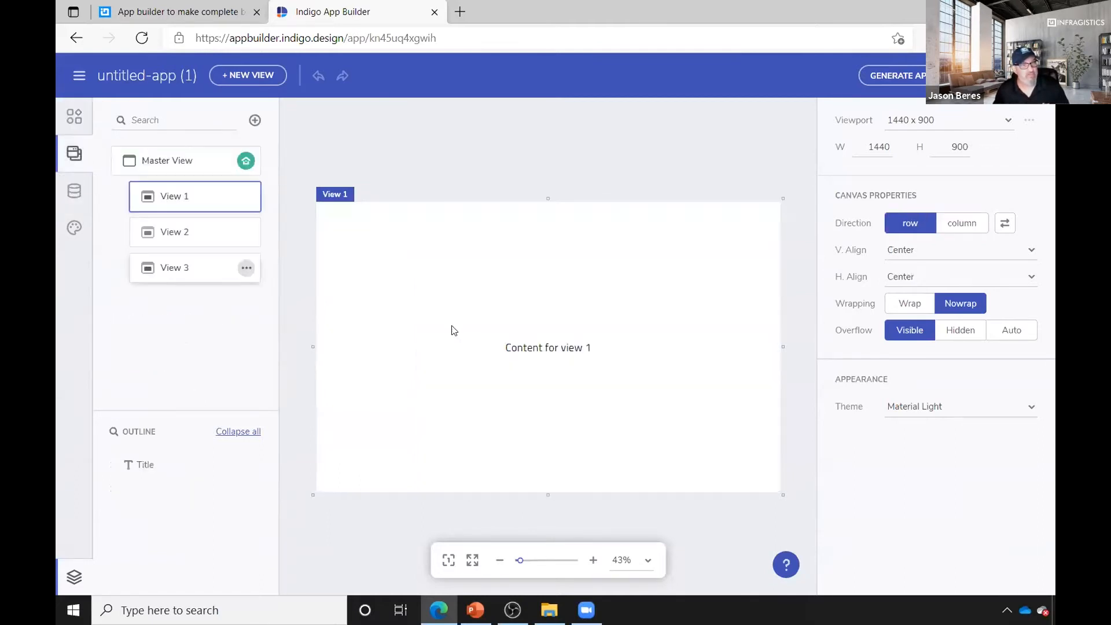
click(545, 347)
key(Delete)
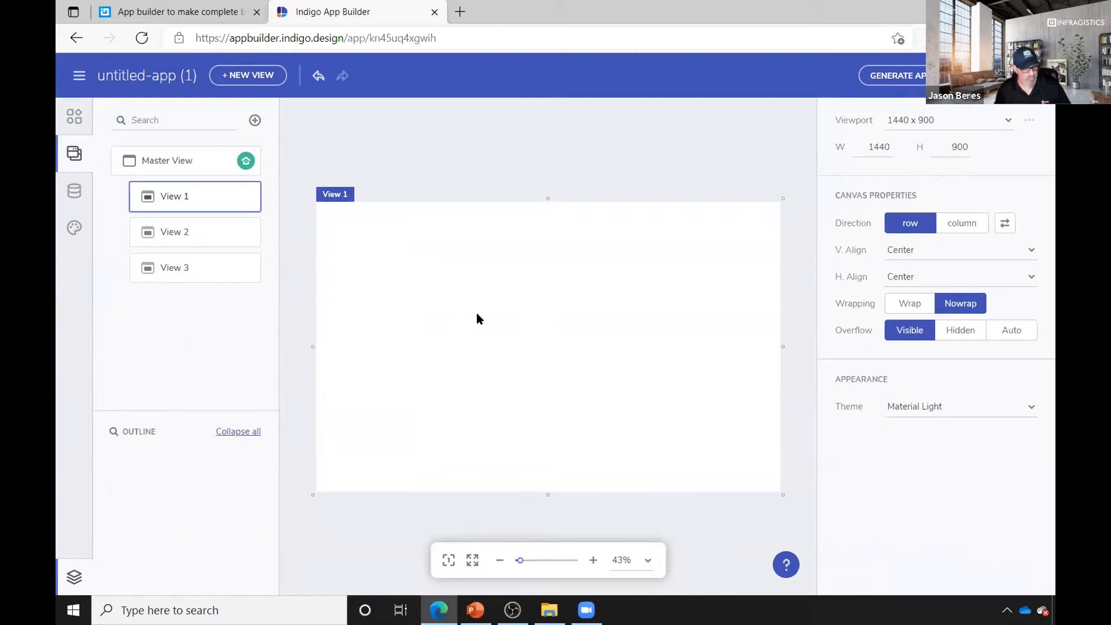
Find the Grid component by searching for "grid" and insert it into View 1.
key(ctrl+k)
text(grid)
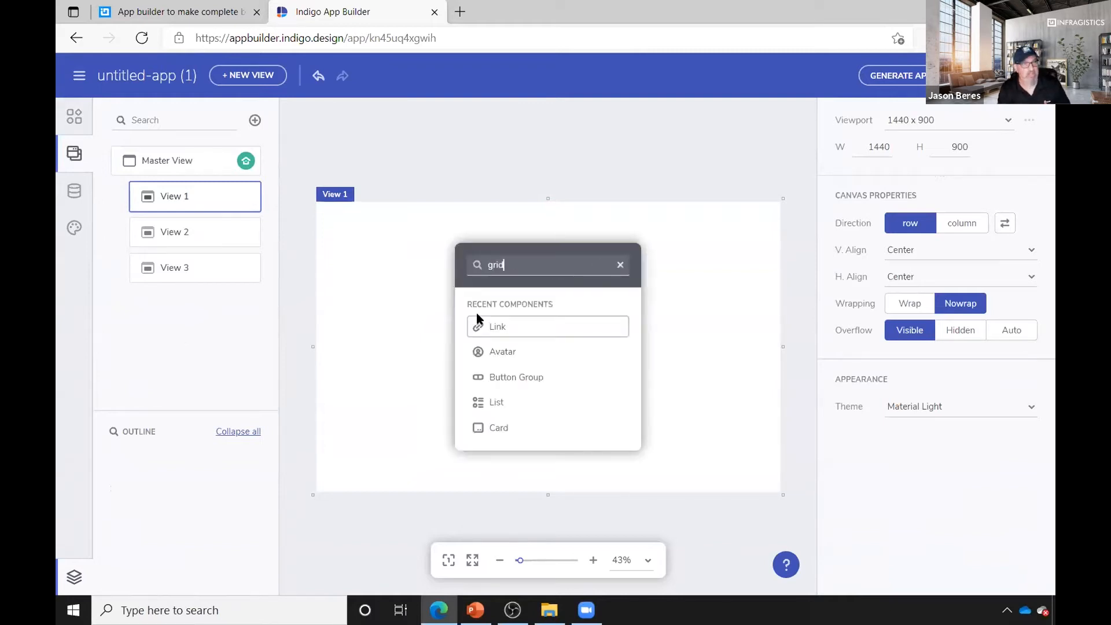
click(497, 324)
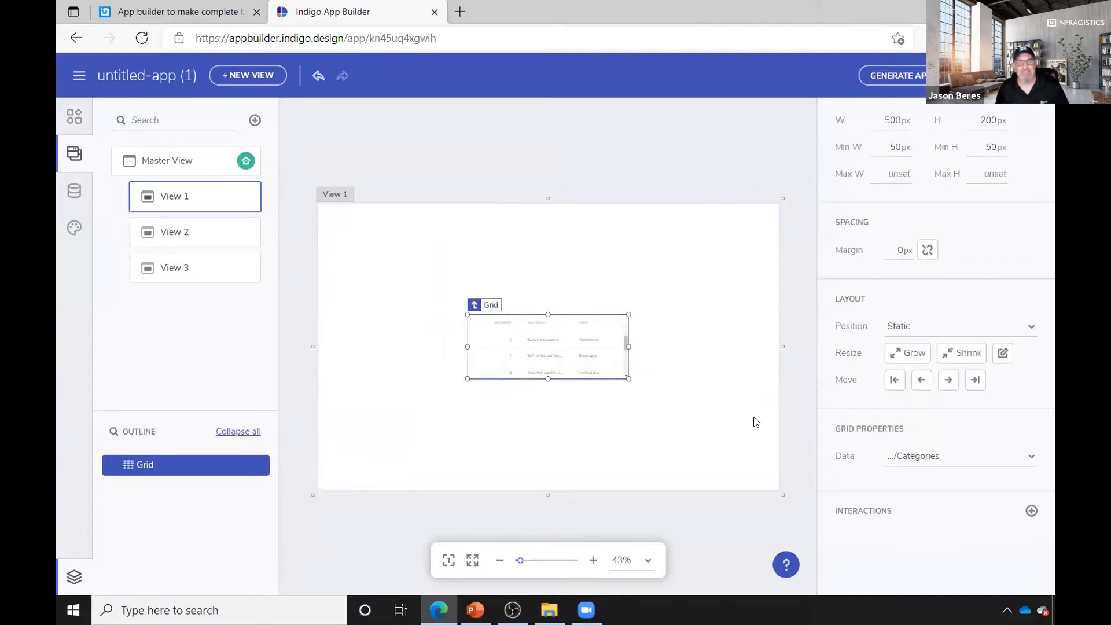
Bind the grid on View 1 to the Northwind Customers table and enlarge it to about 1235 by 815 px.
click(928, 463)
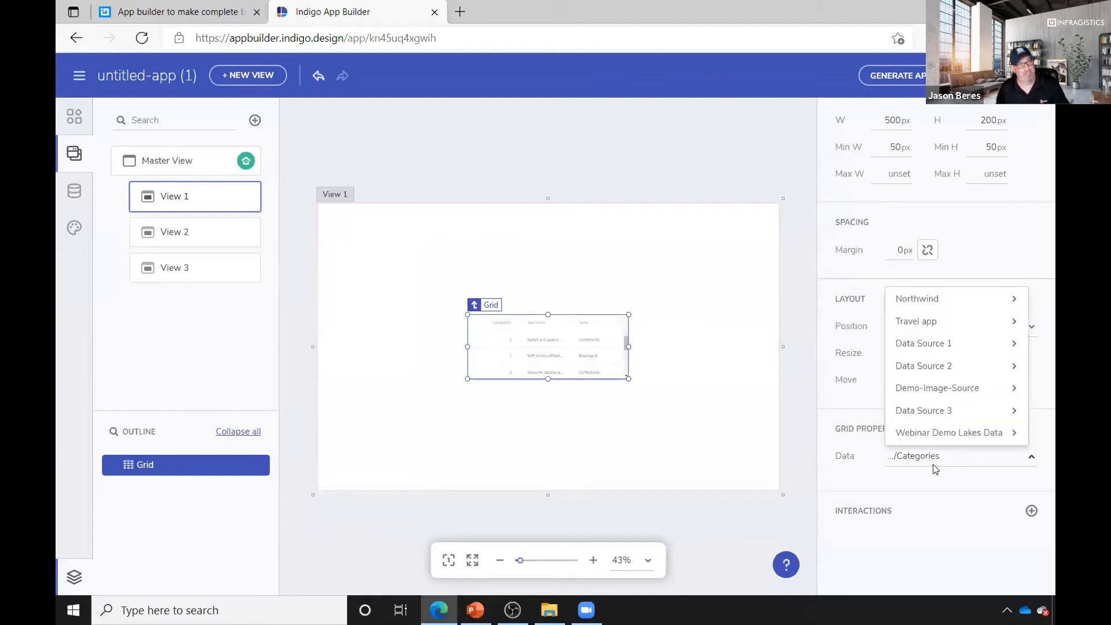
mouse_move(942, 313)
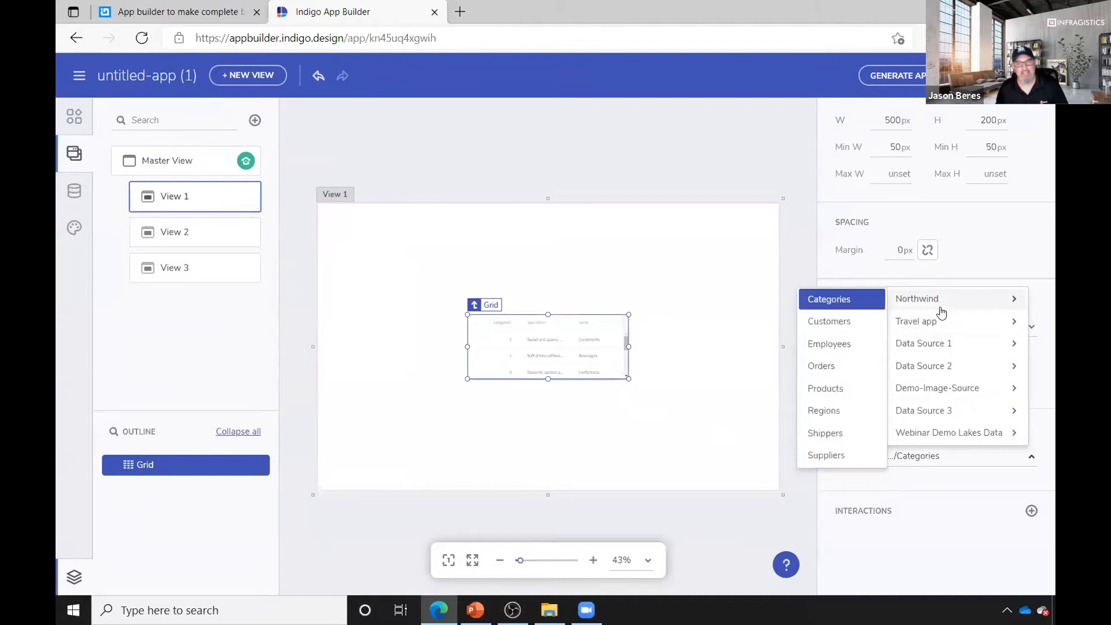
click(845, 328)
drag(627, 379, 865, 577)
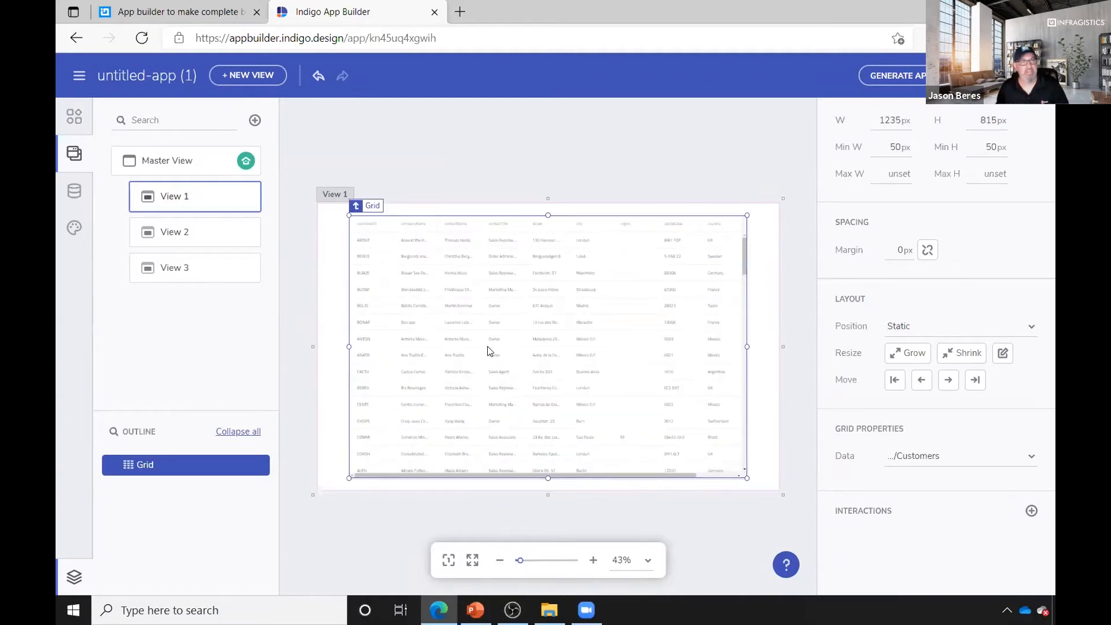
Preview the app without the code view and look through the Customers grid with the navigation drawer collapsed.
click(987, 76)
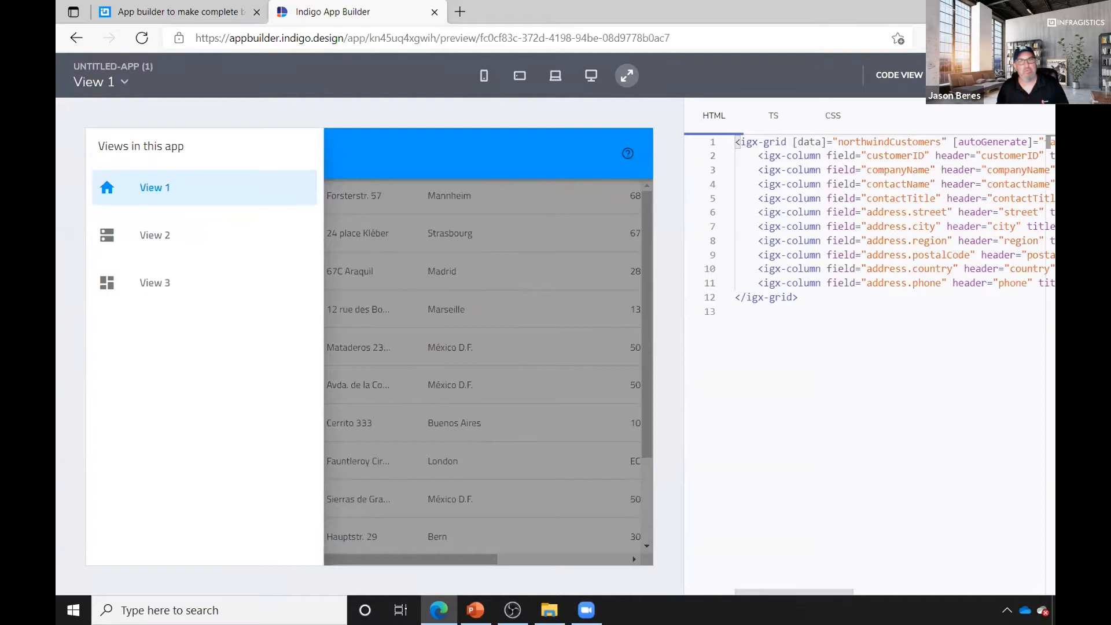
click(945, 75)
scroll(598, 322, down, 10)
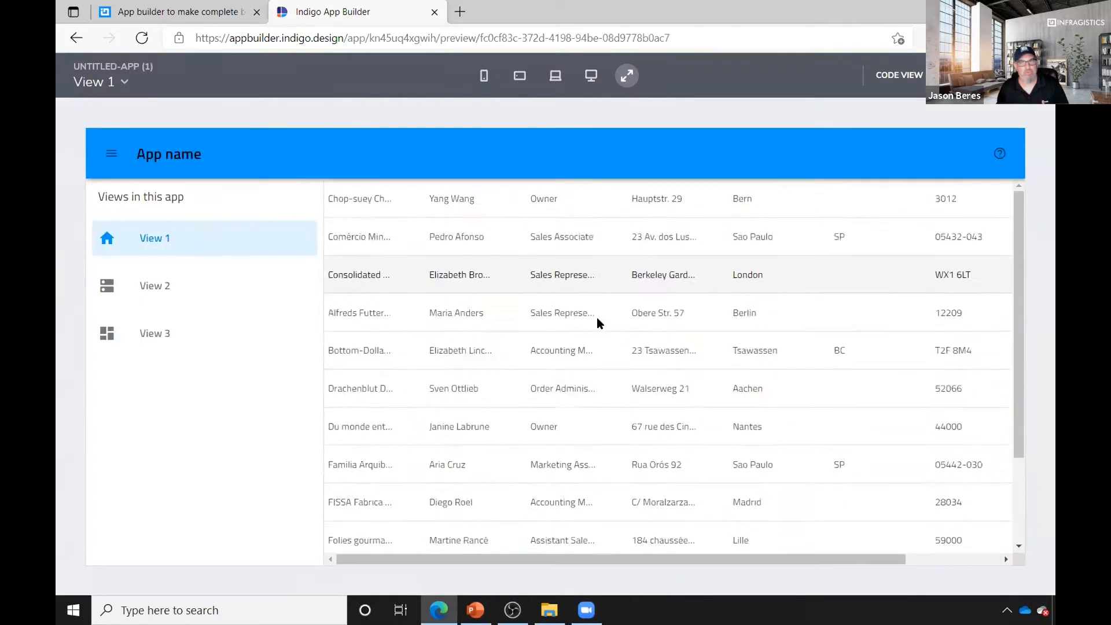
scroll(596, 322, down, 10)
scroll(596, 323, up, 10)
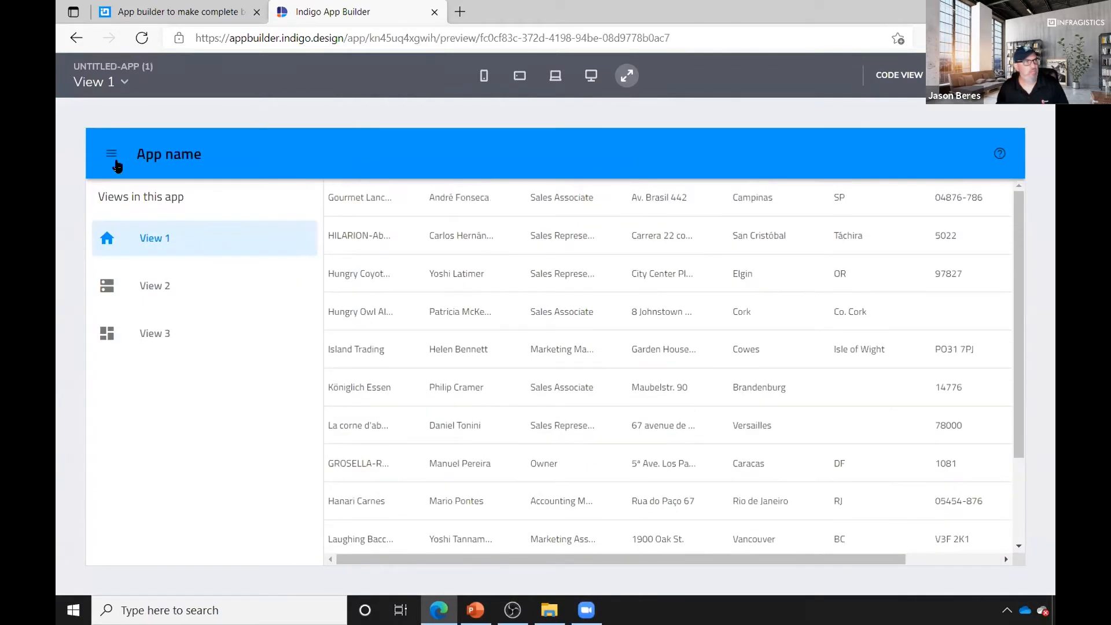
click(113, 155)
scroll(640, 385, down, 10)
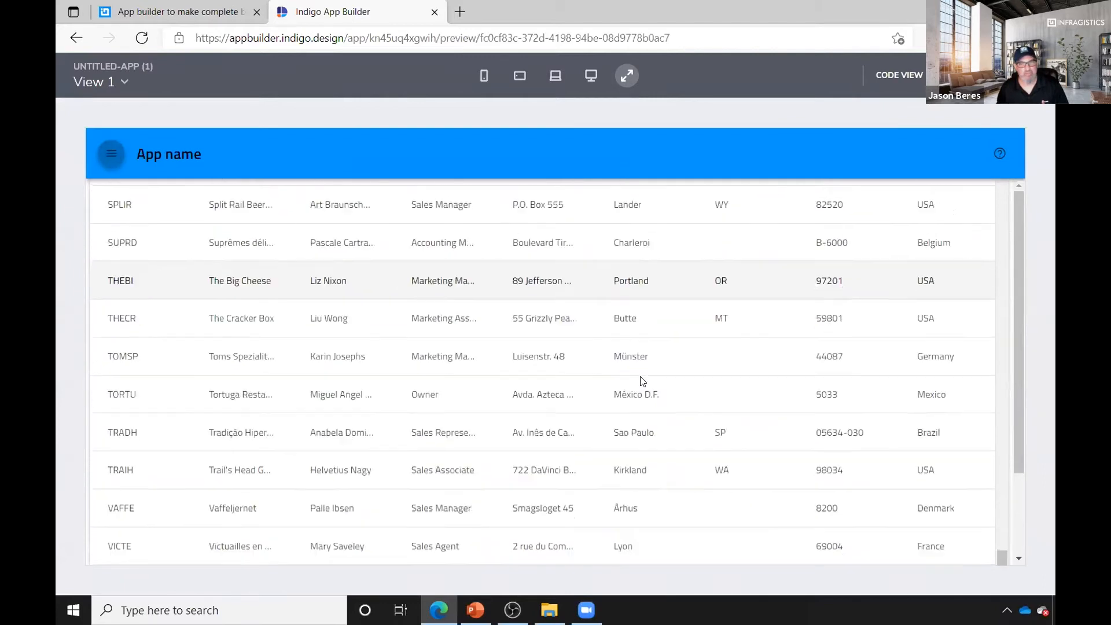
scroll(642, 381, up, 4)
scroll(640, 382, up, 10)
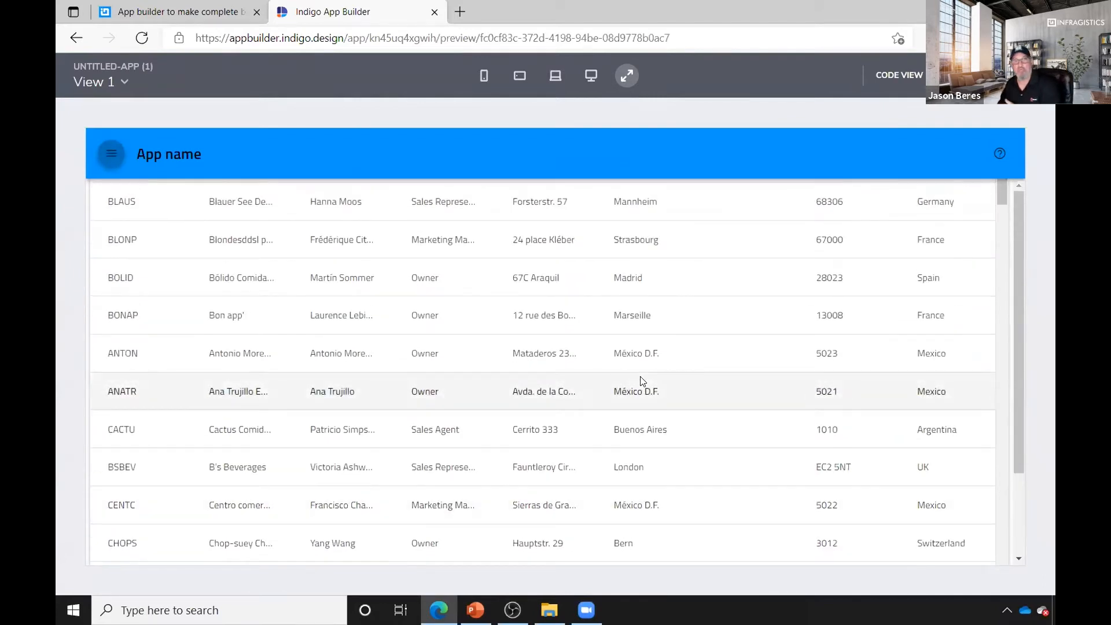
Show the code view and examine the HTML and TypeScript generated for View 1, including the grid's data binding and ngOnInit.
click(941, 75)
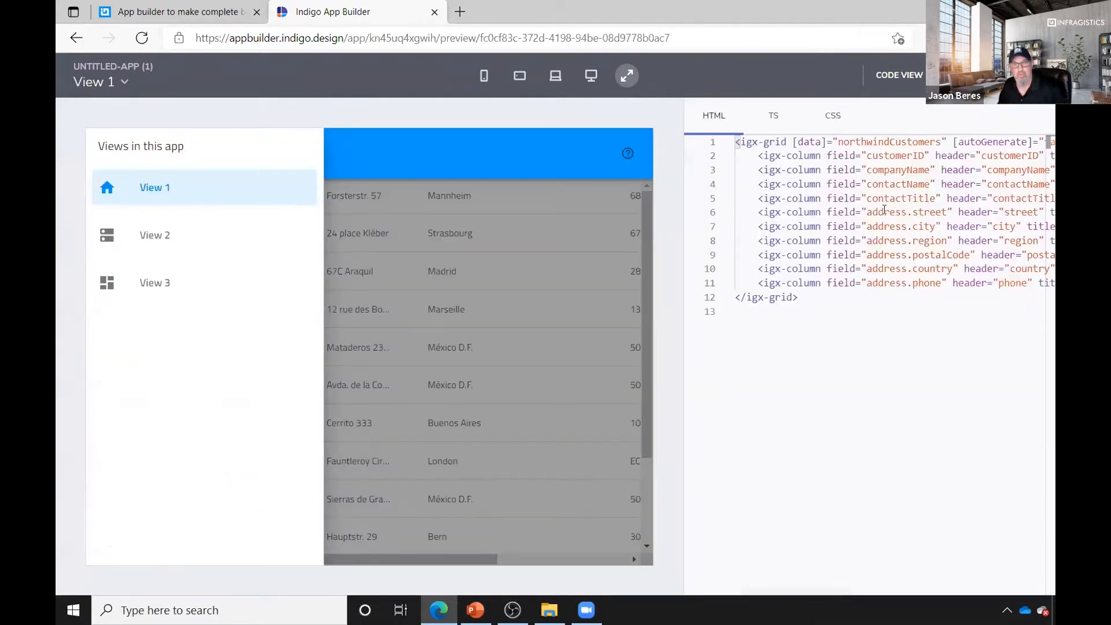
drag(828, 293, 728, 140)
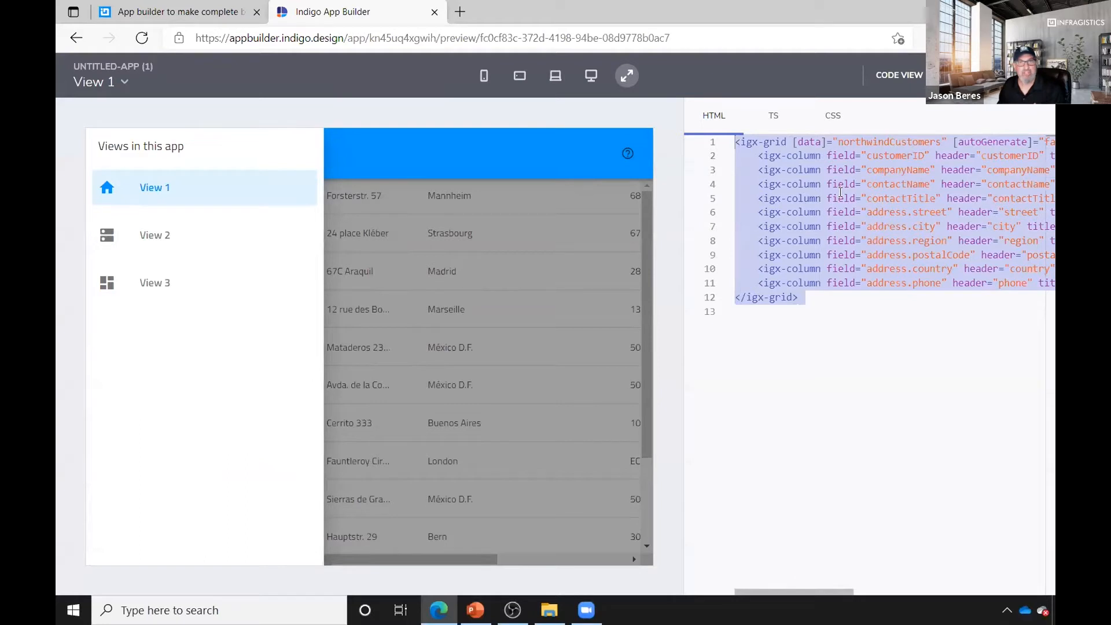
double_click(871, 142)
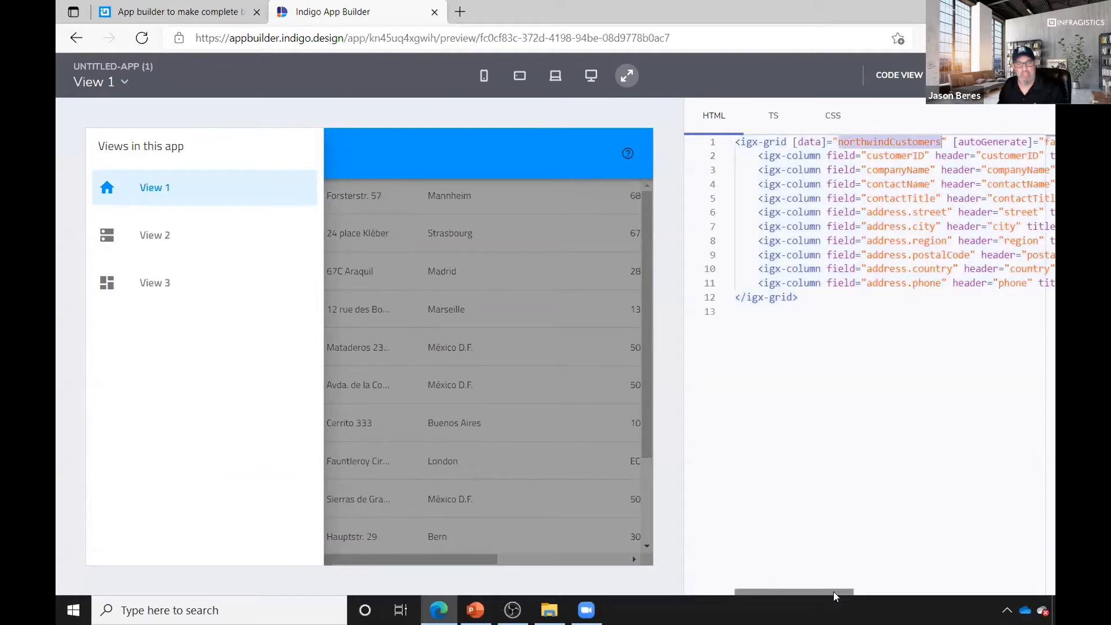
drag(833, 592, 776, 594)
click(773, 115)
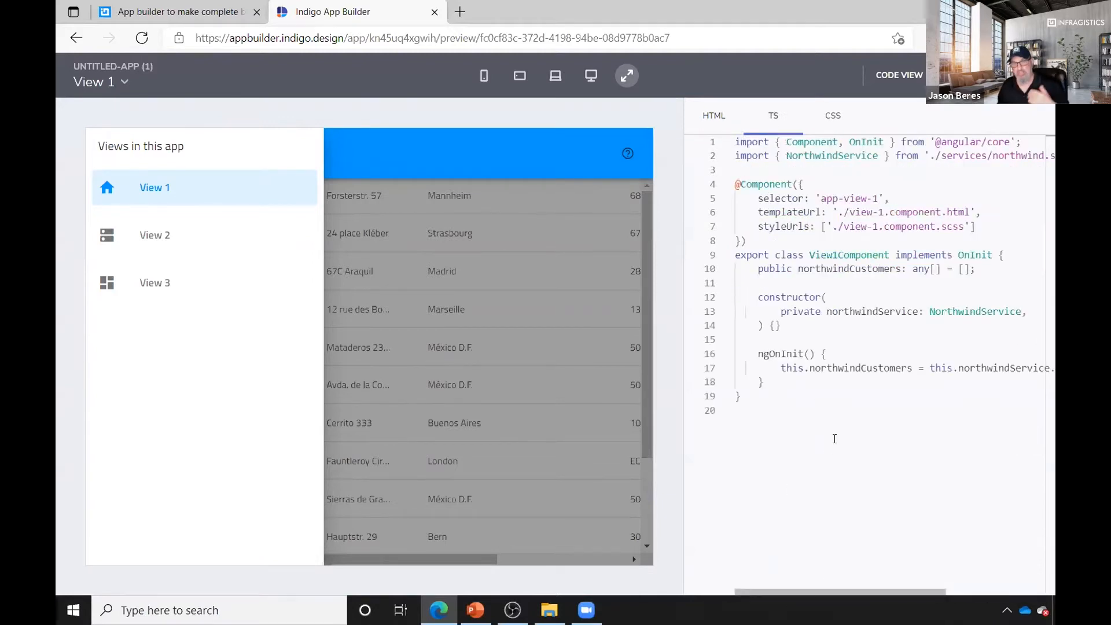
drag(756, 354, 761, 394)
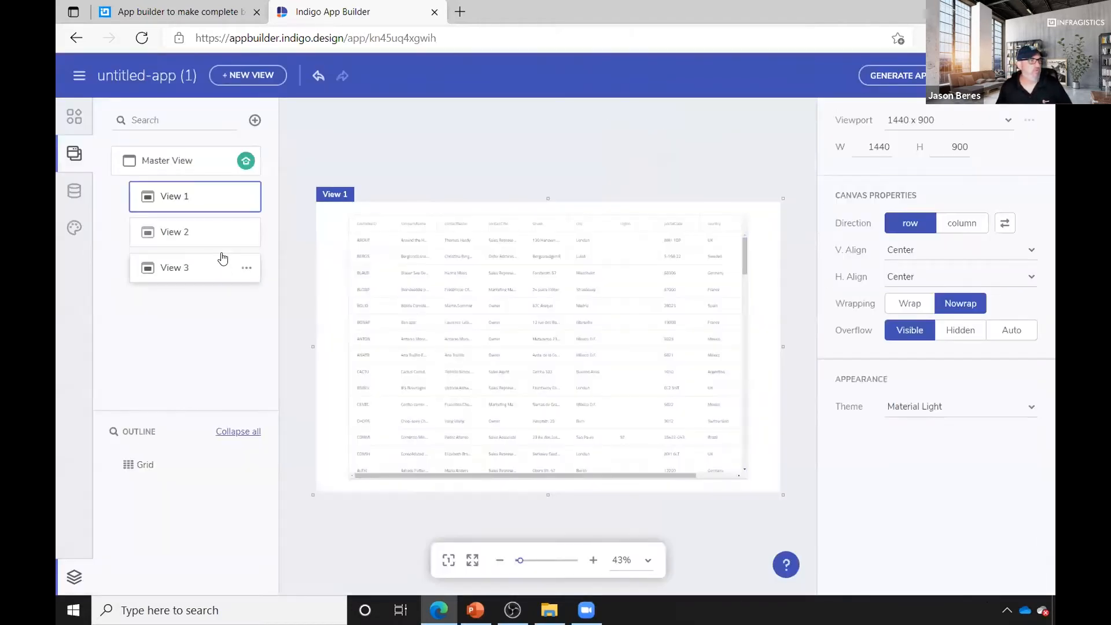
Return to the designer and delete the "Content for view 2" placeholder text from View 2.
click(224, 237)
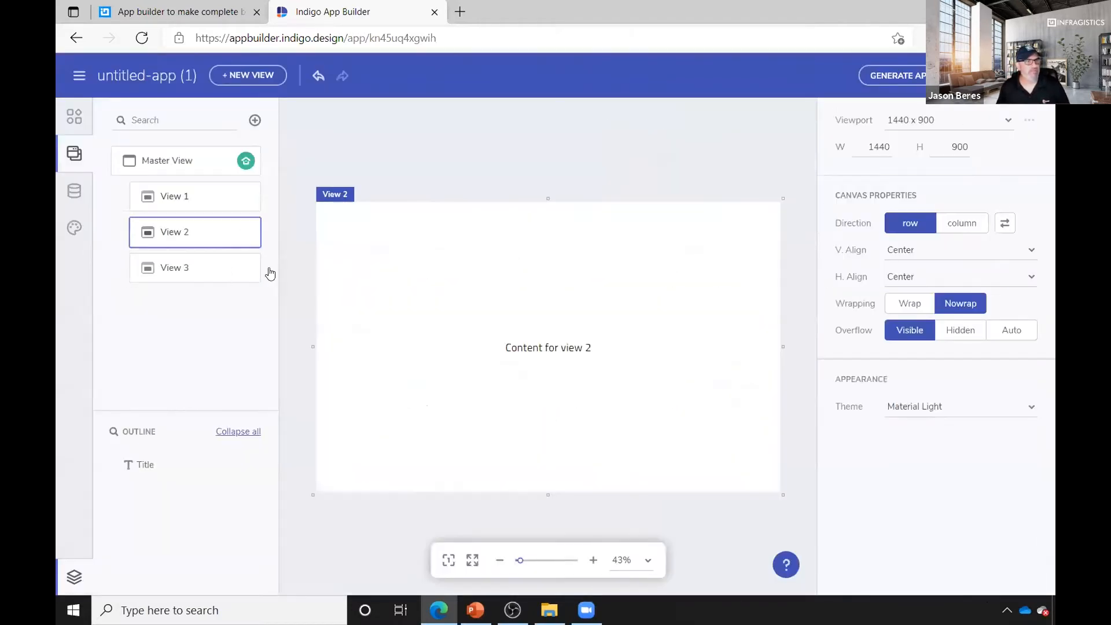
click(550, 350)
key(Delete)
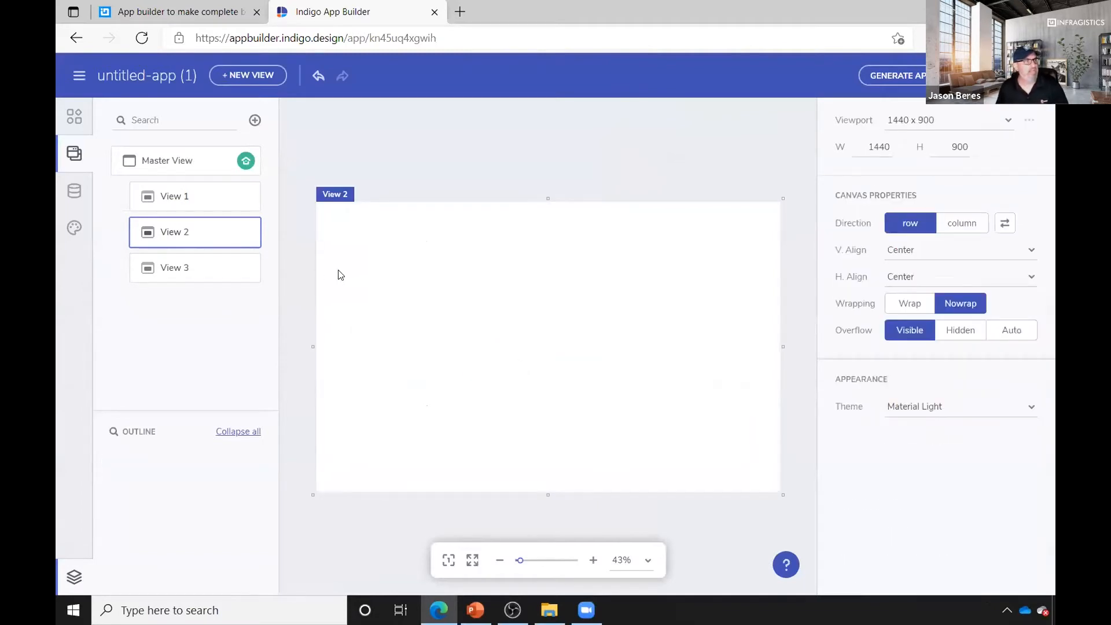
Find the List component by searching for "list" and insert it into View 2.
key(ctrl+e)
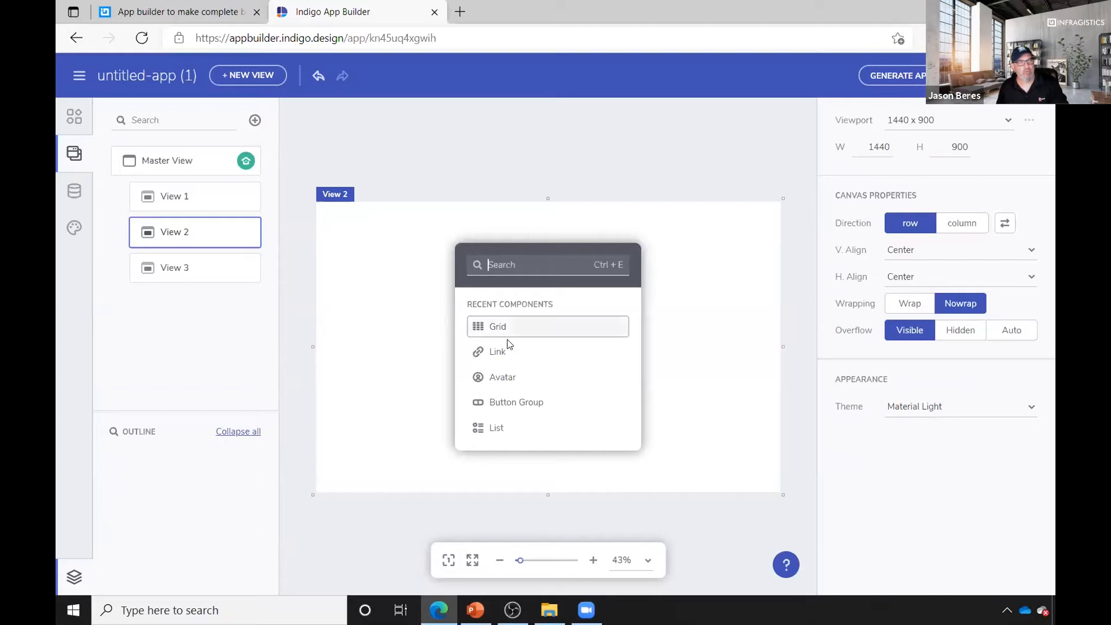
text(list)
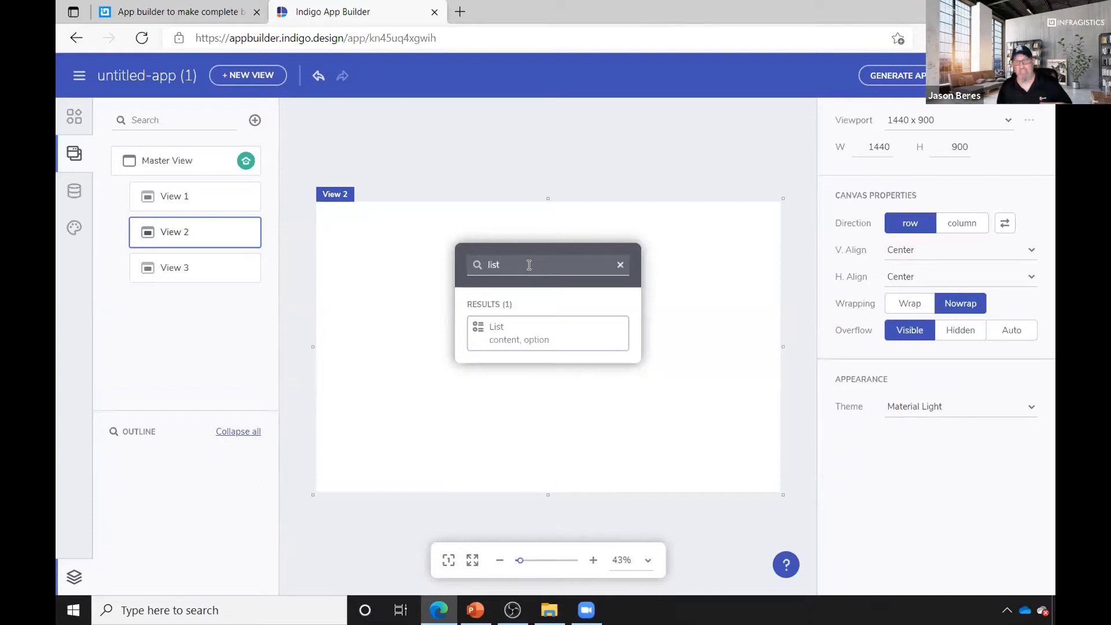
click(525, 330)
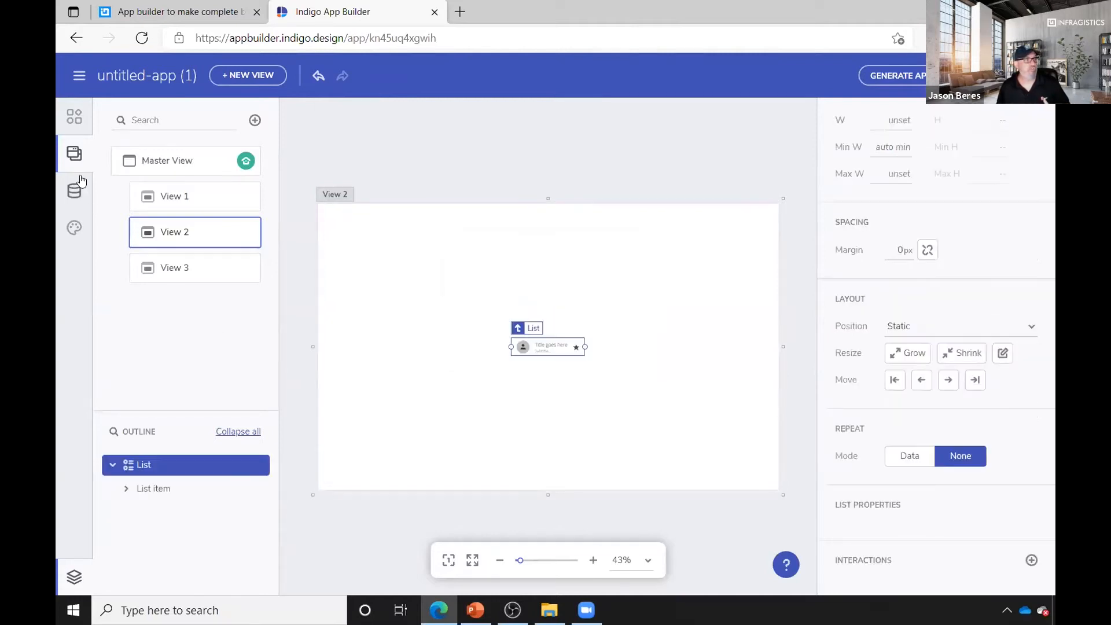
click(74, 117)
drag(275, 183, 253, 140)
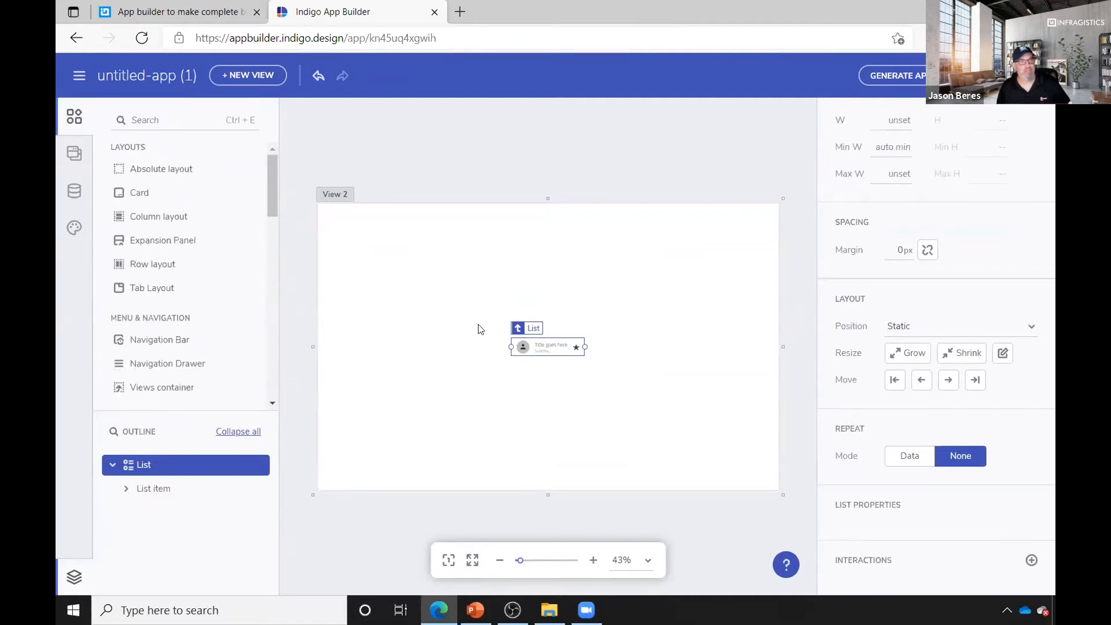
Set the list item's repeat mode to Data and bind it to the Northwind Employees table.
click(537, 346)
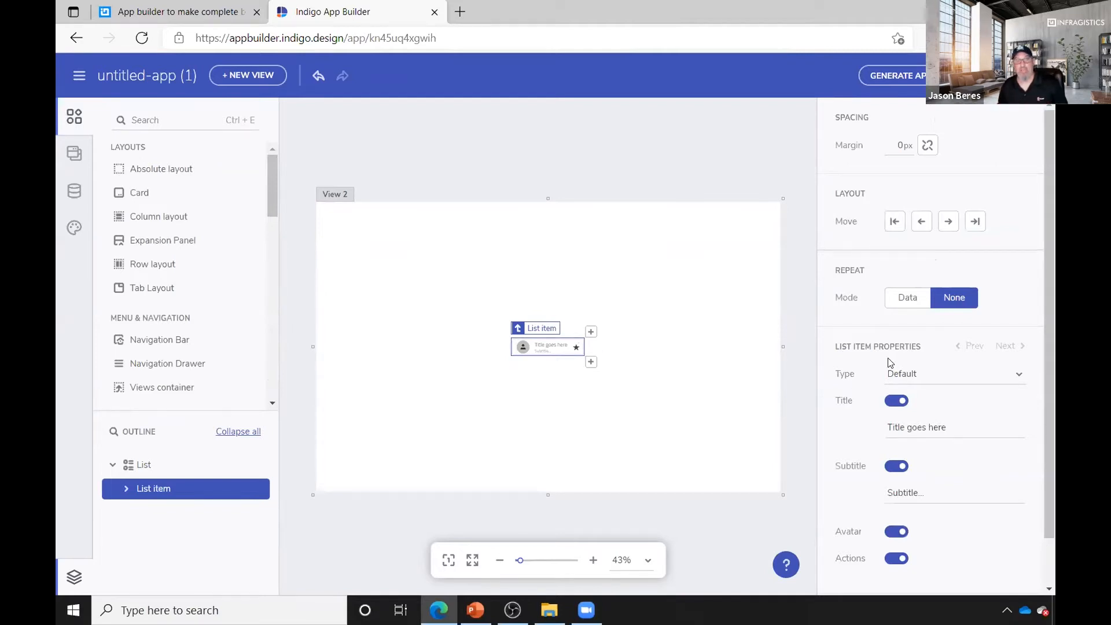
click(906, 298)
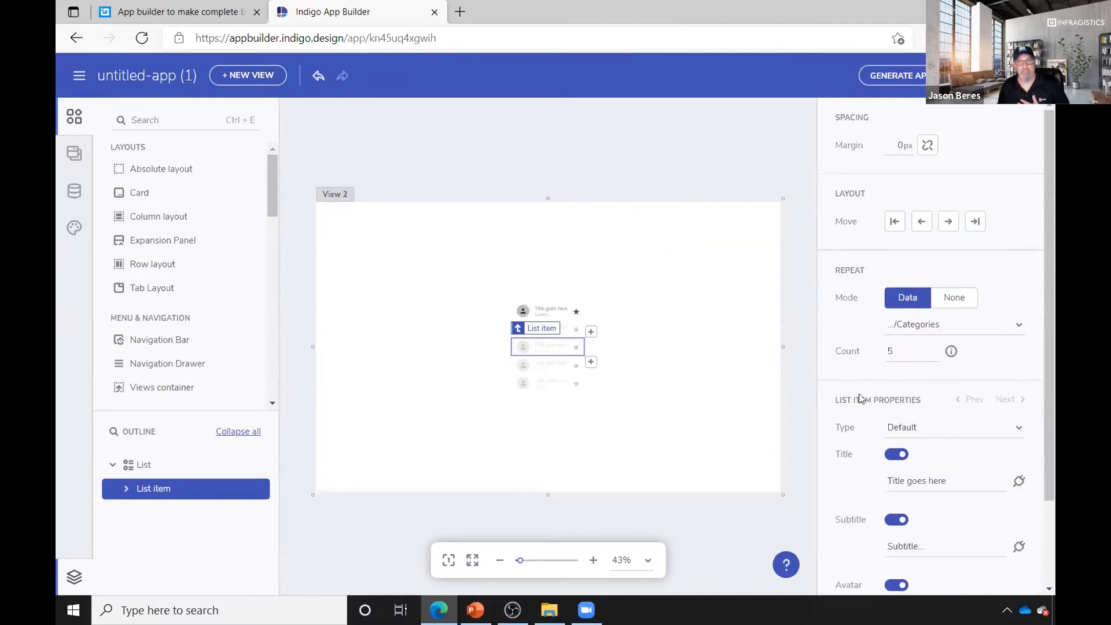
click(1018, 325)
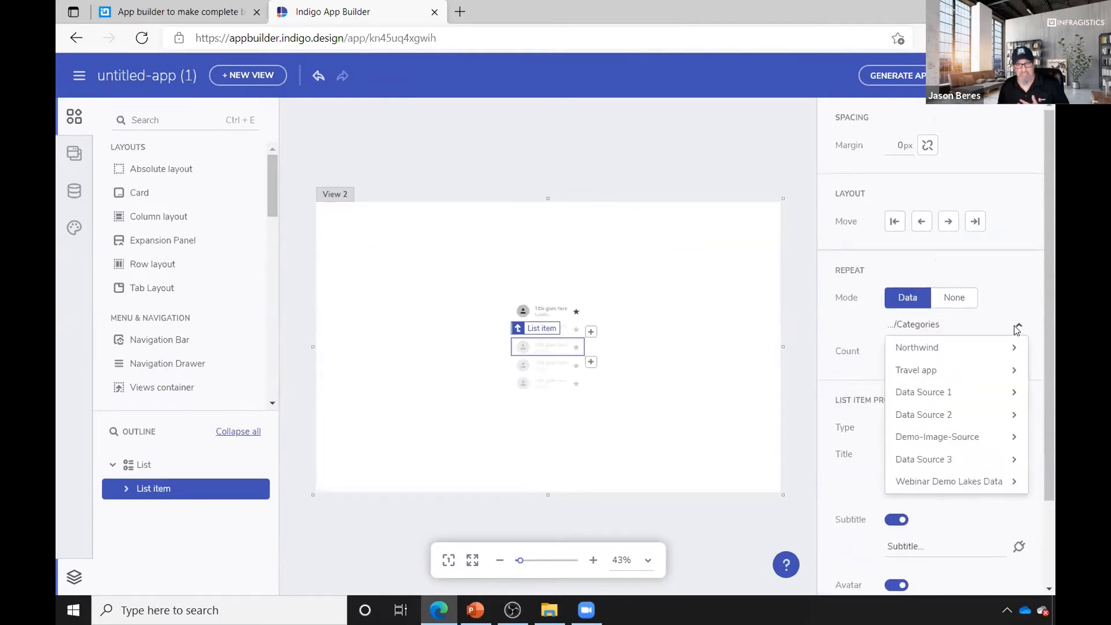
mouse_move(956, 484)
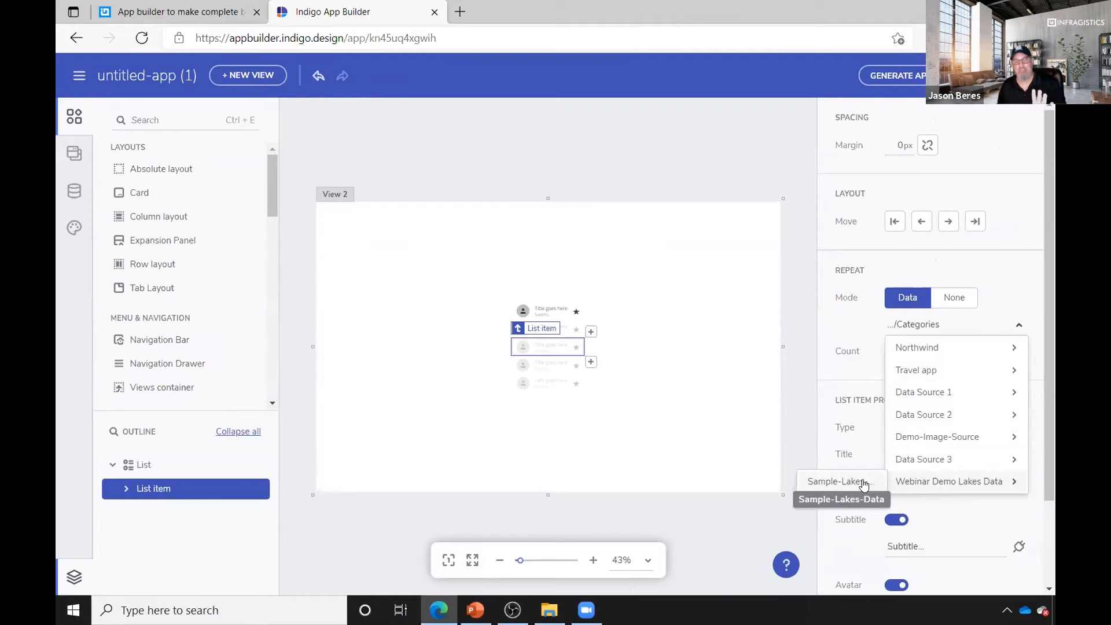
mouse_move(940, 351)
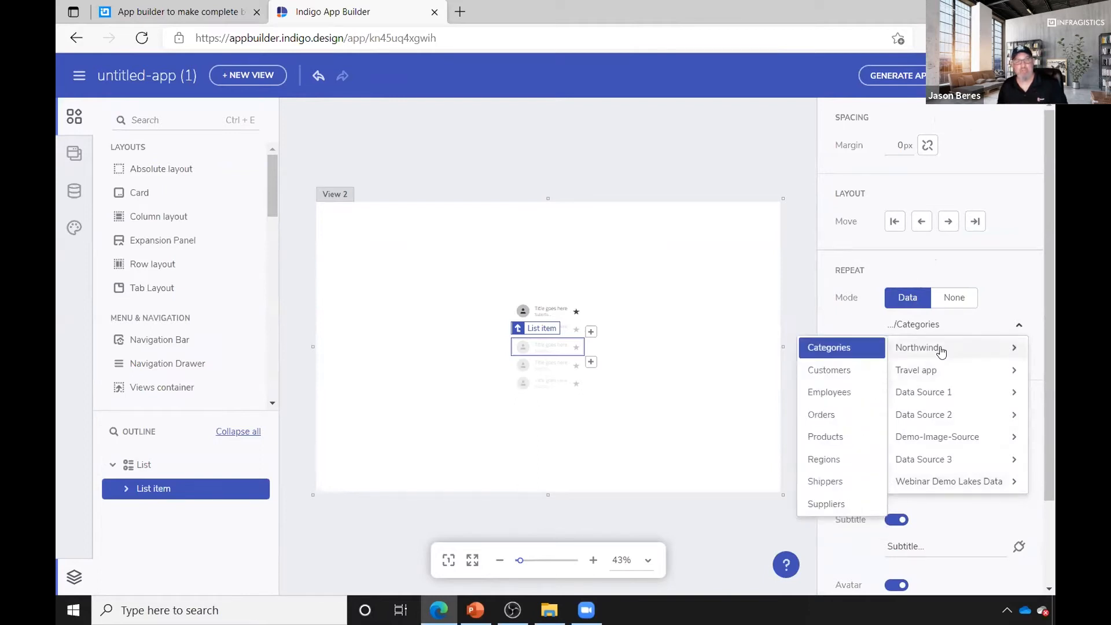
click(826, 395)
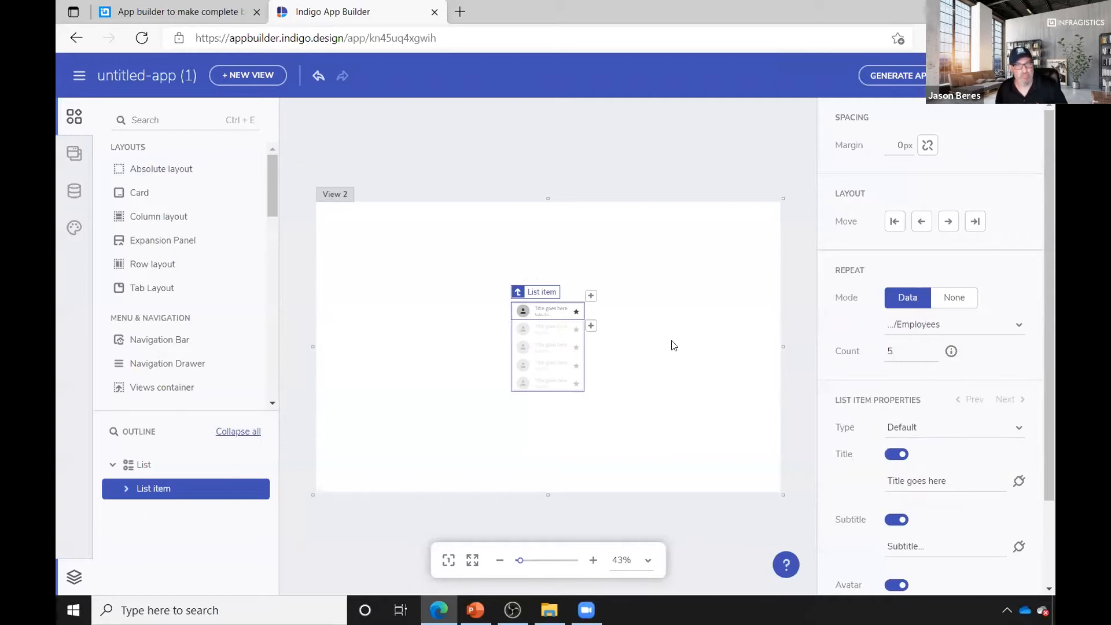
Bind the list item's title to the lastName field and its subtitle to the firstName field.
click(593, 560)
click(593, 560)
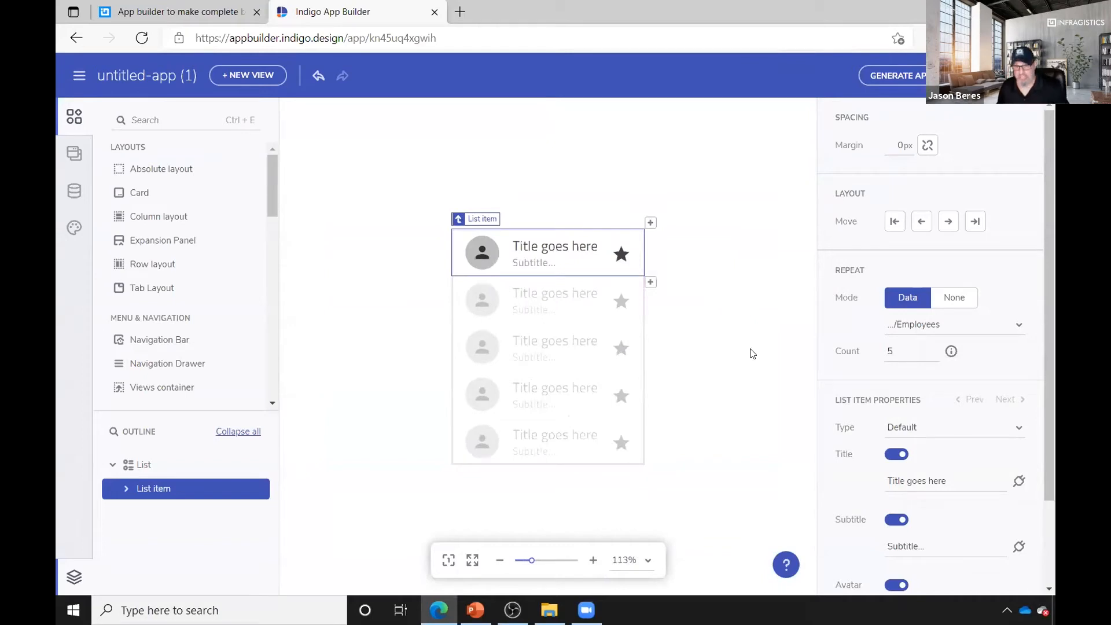
drag(1049, 374, 1037, 456)
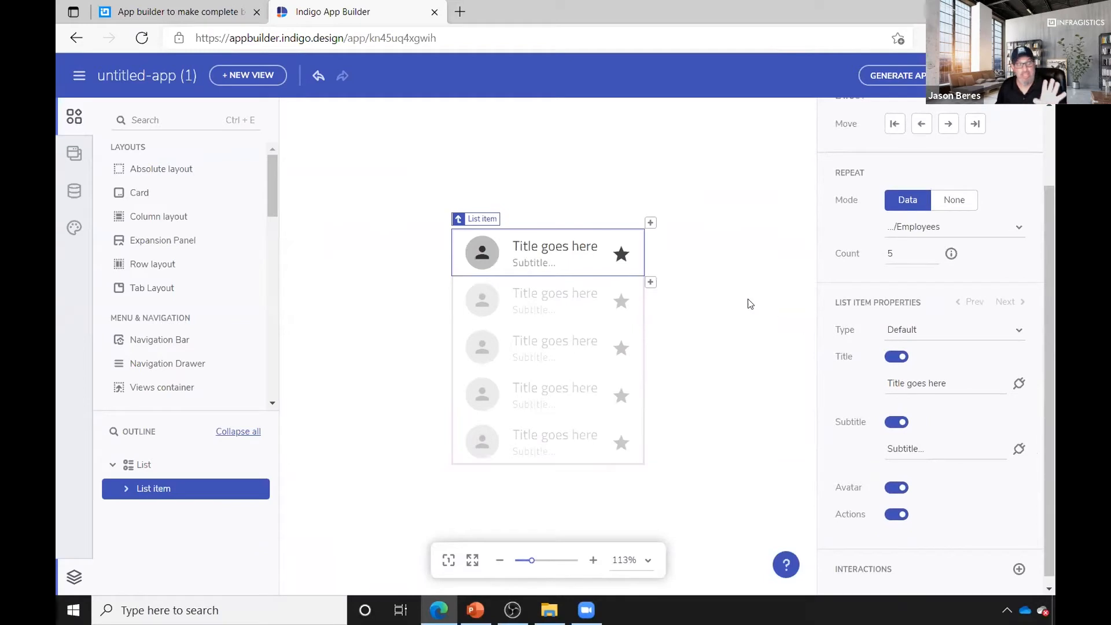
click(1018, 384)
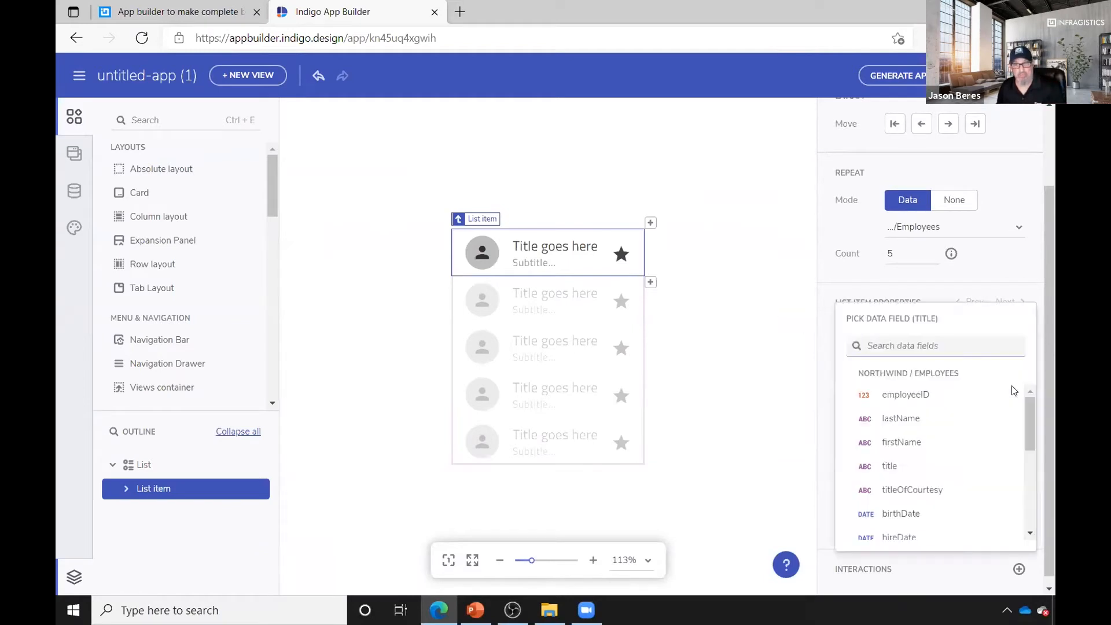
click(994, 275)
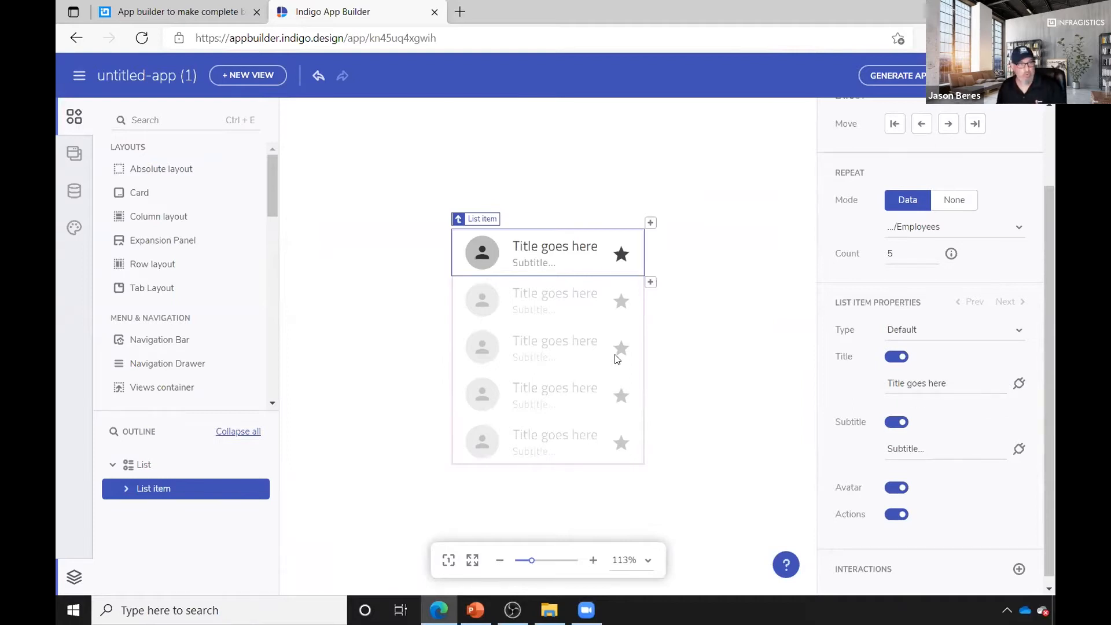
click(1018, 384)
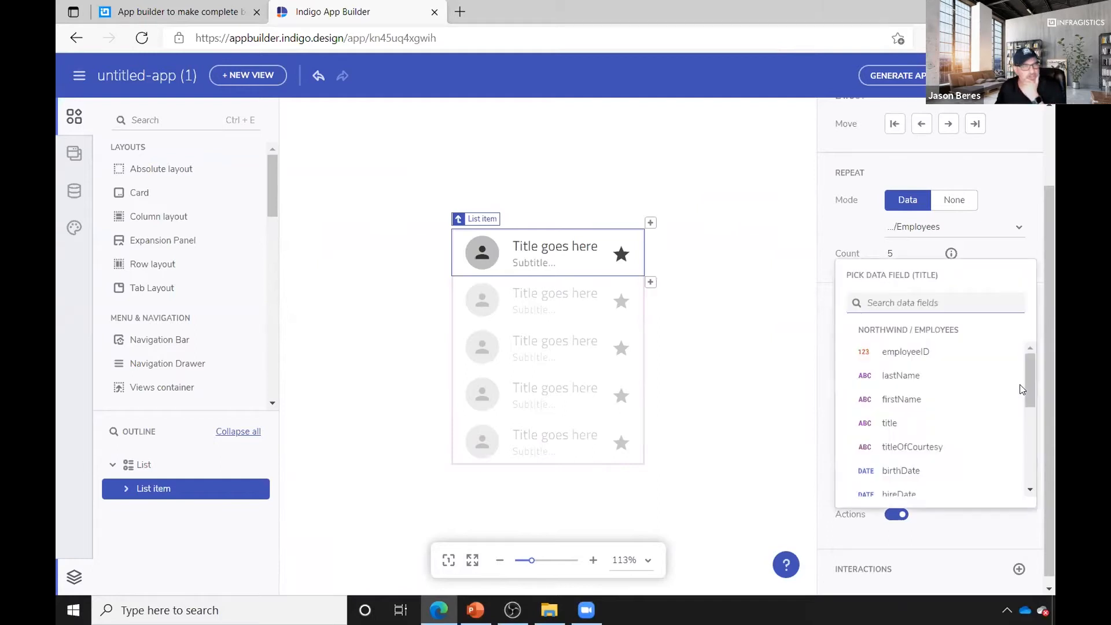
click(903, 376)
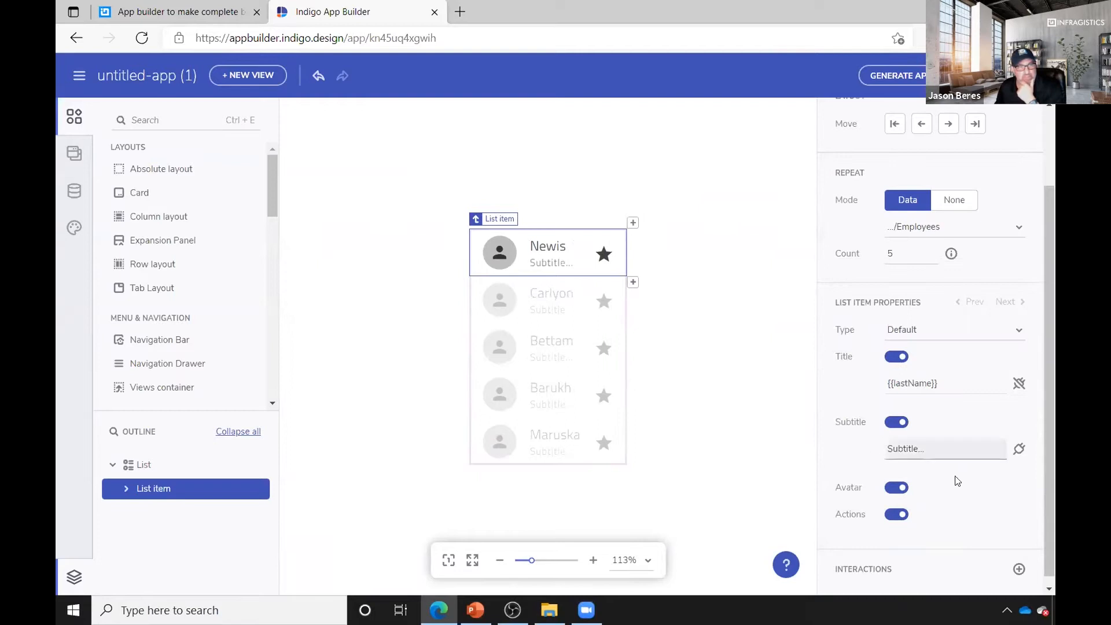
click(1020, 449)
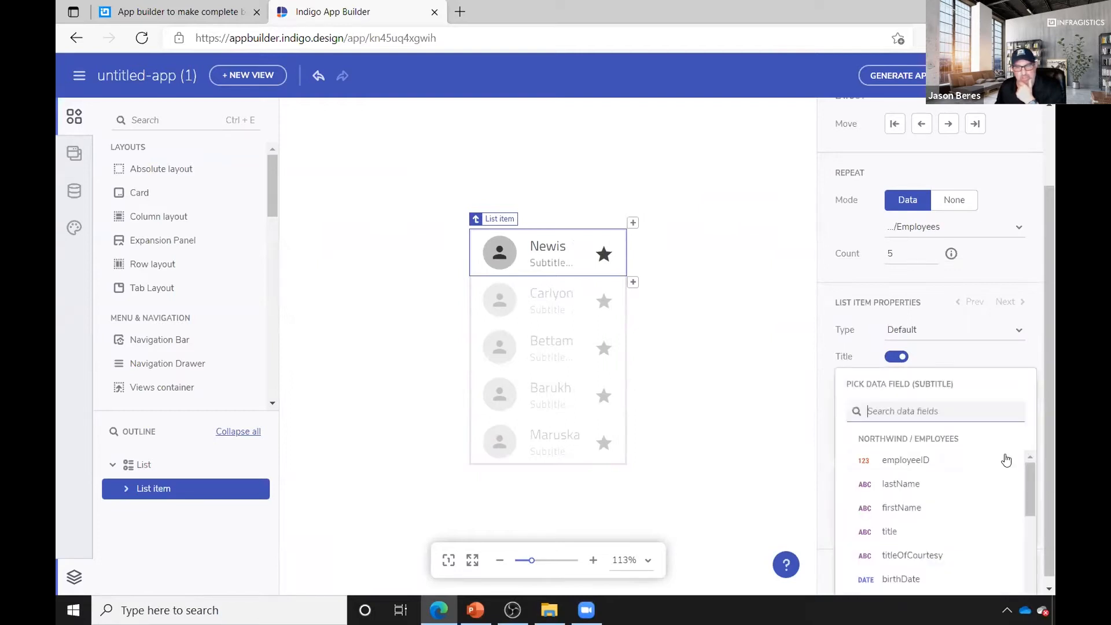
click(913, 507)
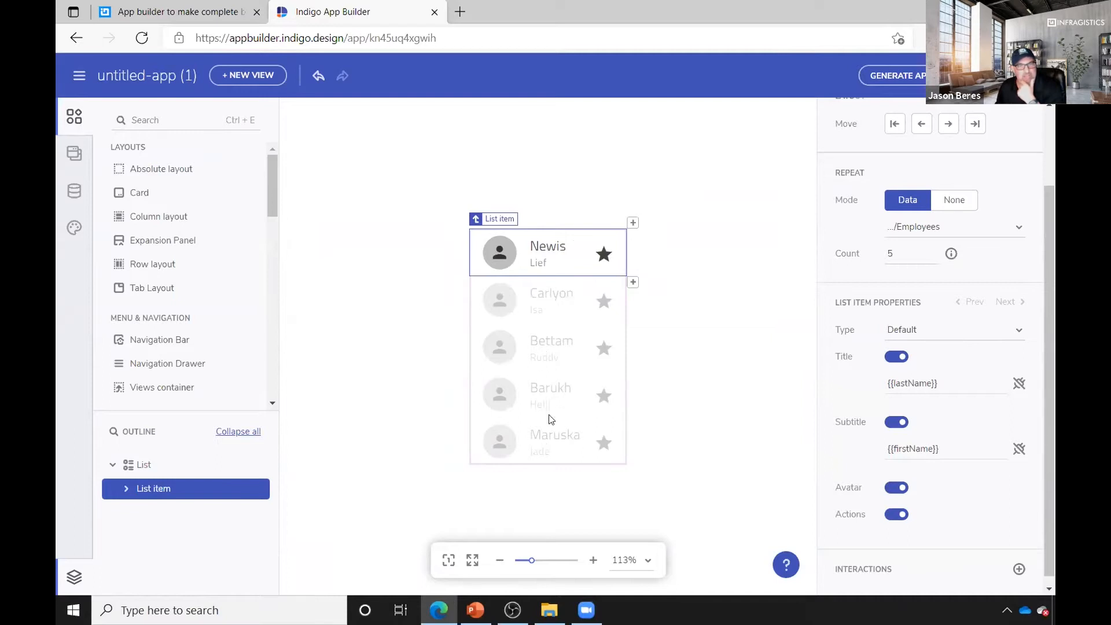
Try a repeat count of 9 on the list item, and set the count back to 5.
double_click(903, 253)
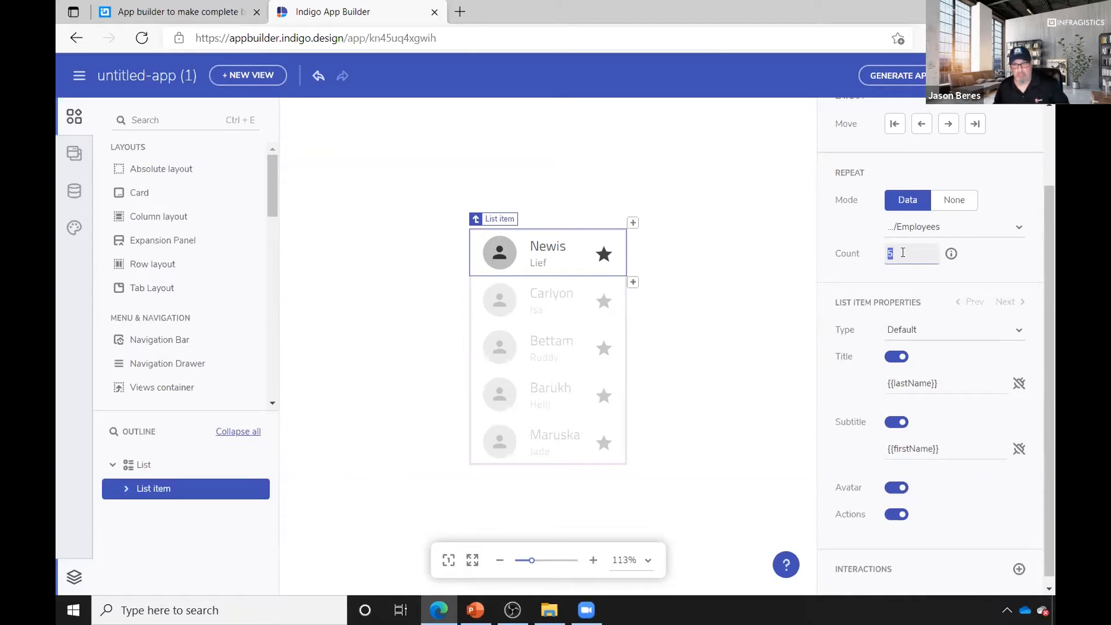
text(9)
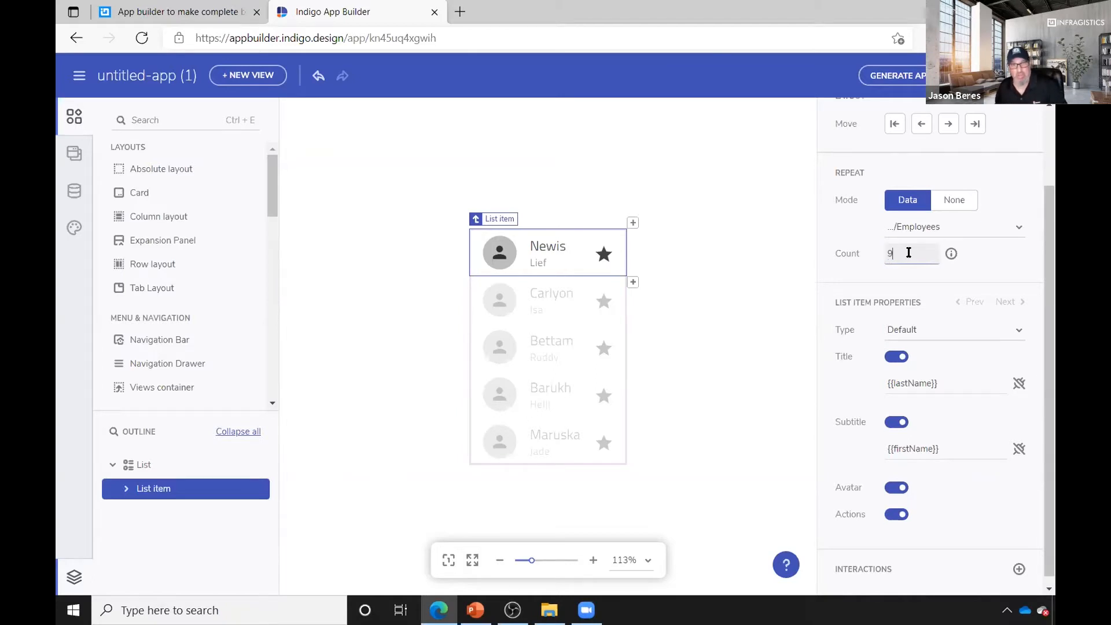
click(920, 332)
double_click(909, 248)
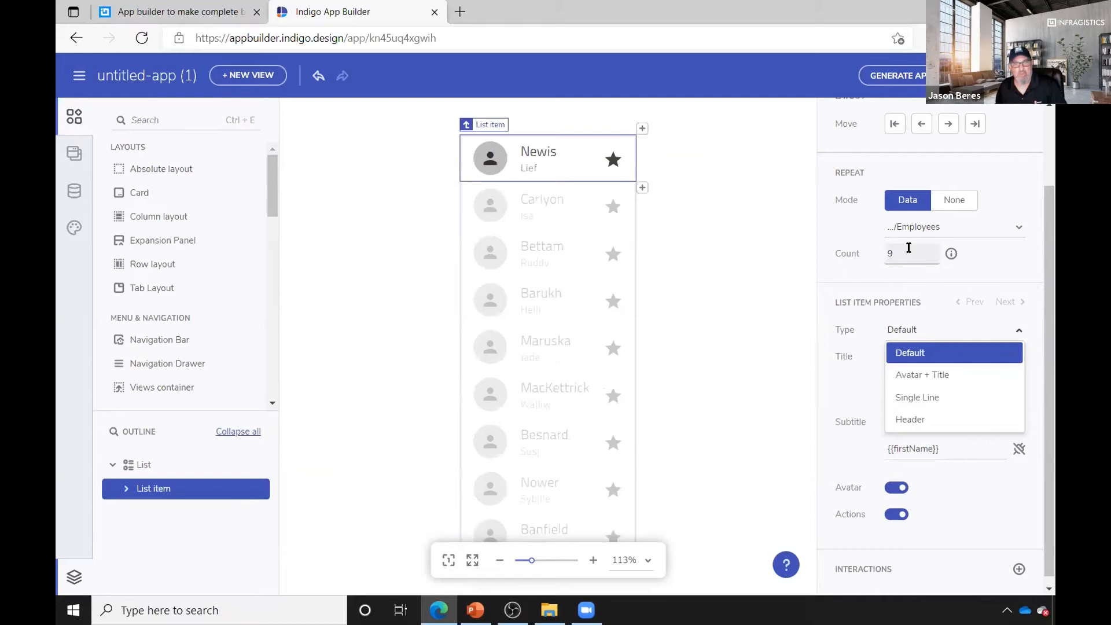
text(5)
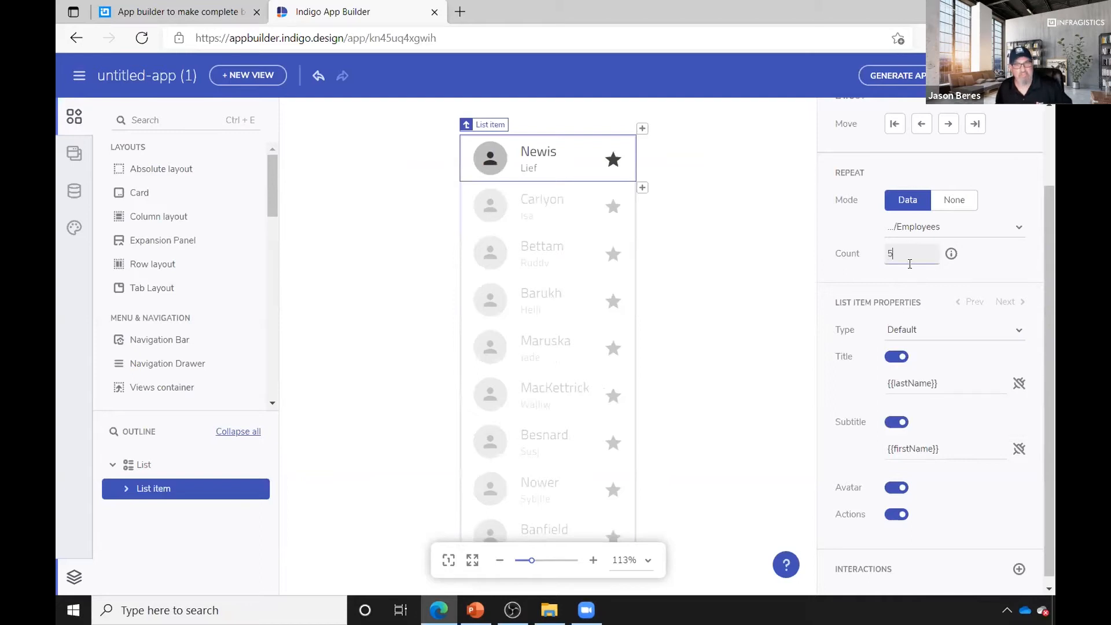
click(929, 320)
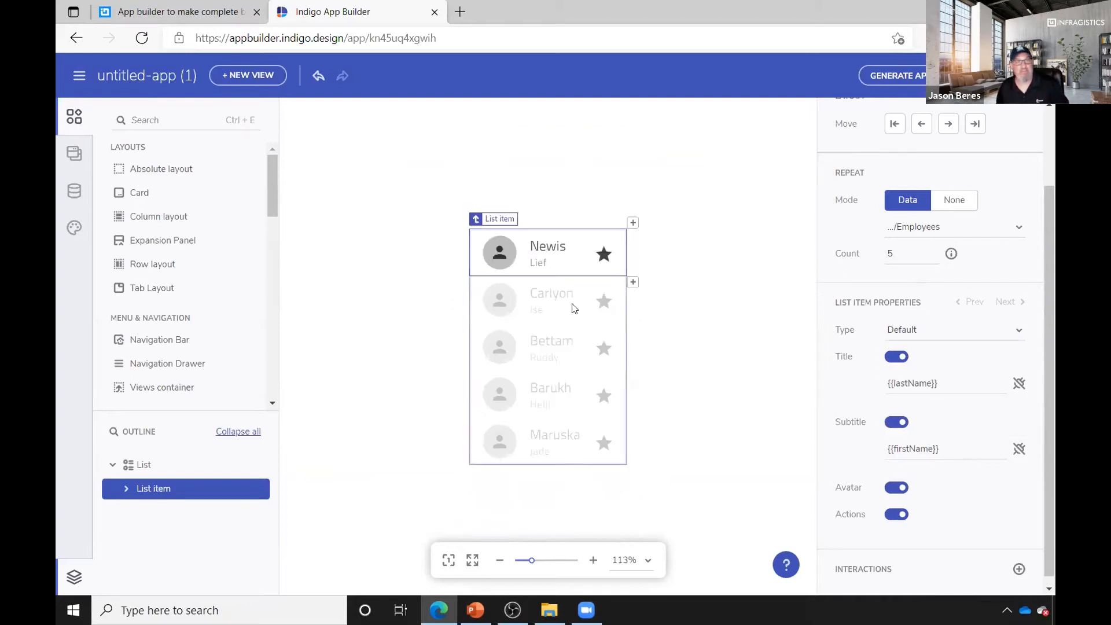
Set the list item's avatar type to Image and bind its image URL to the avatarUrl field.
click(505, 254)
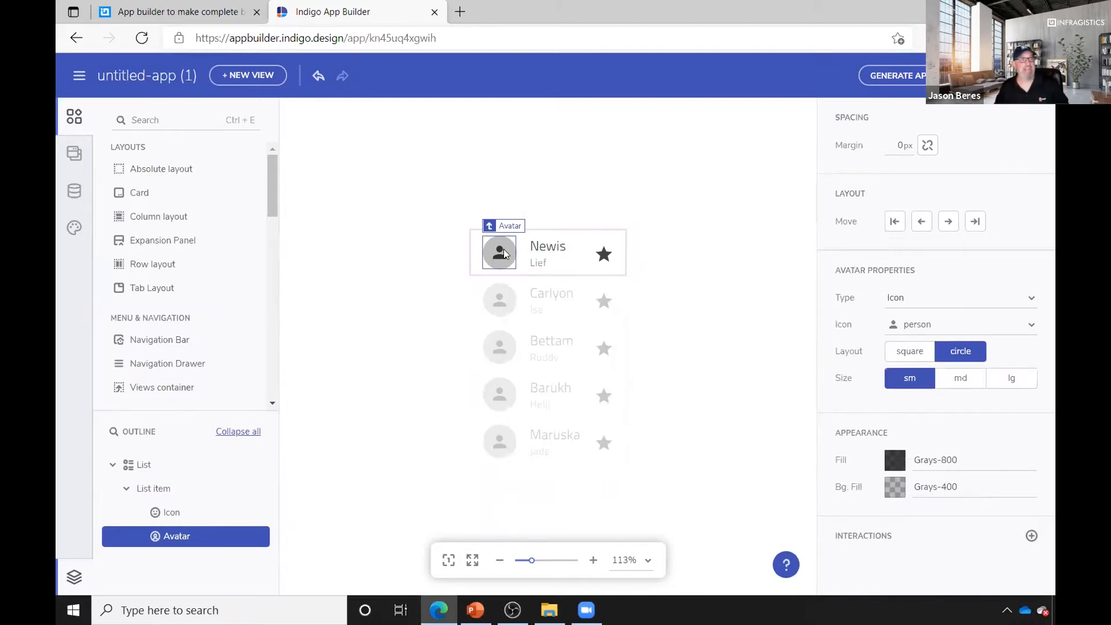
click(496, 310)
click(509, 239)
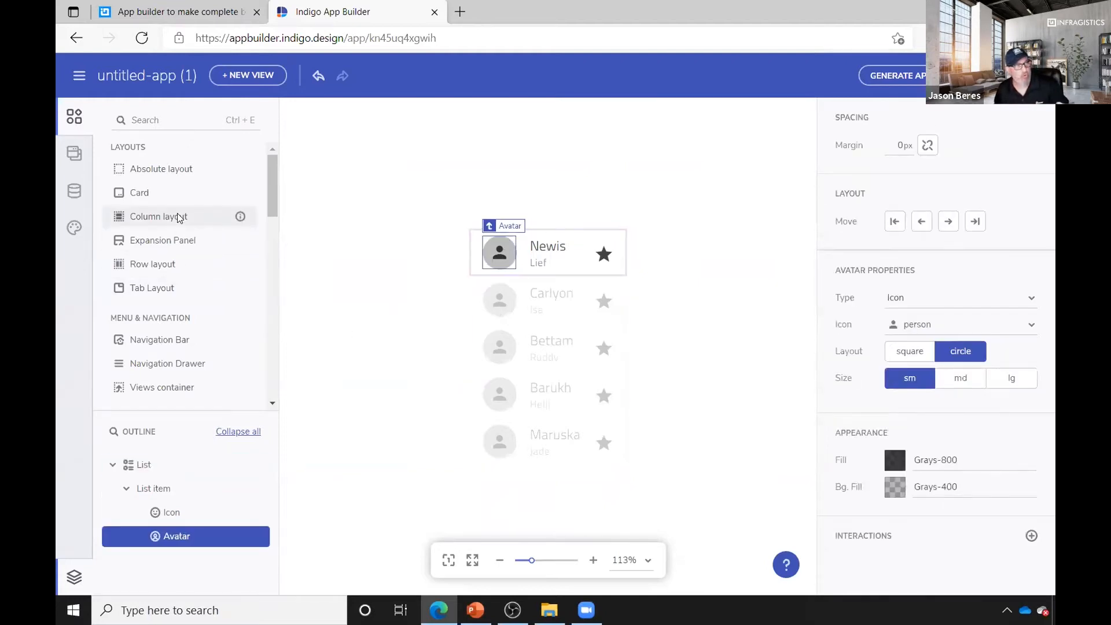
click(961, 297)
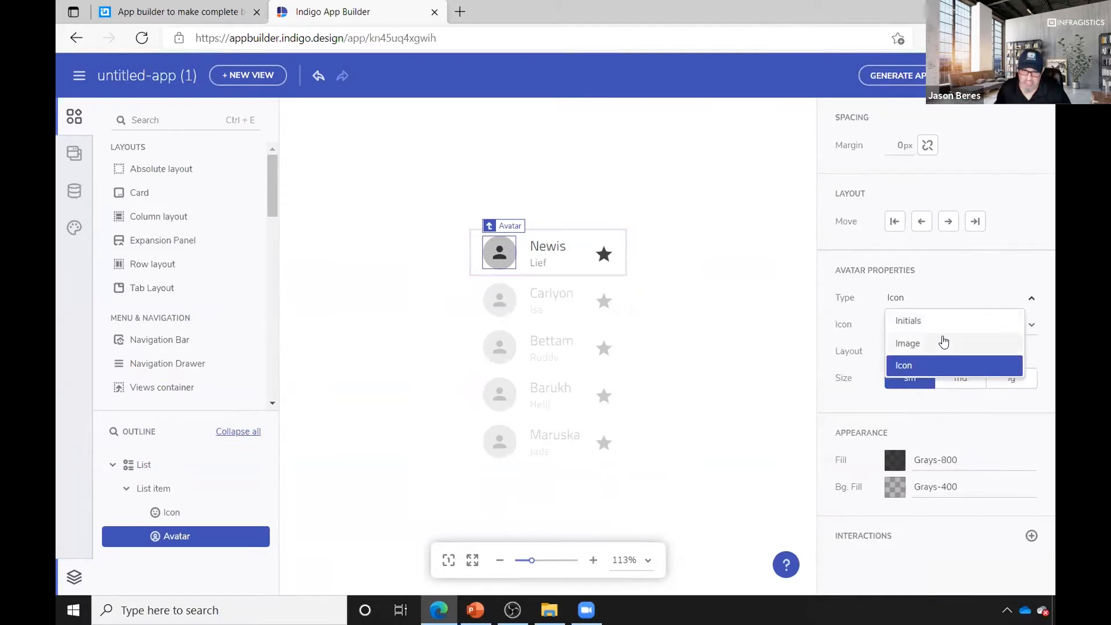
click(943, 342)
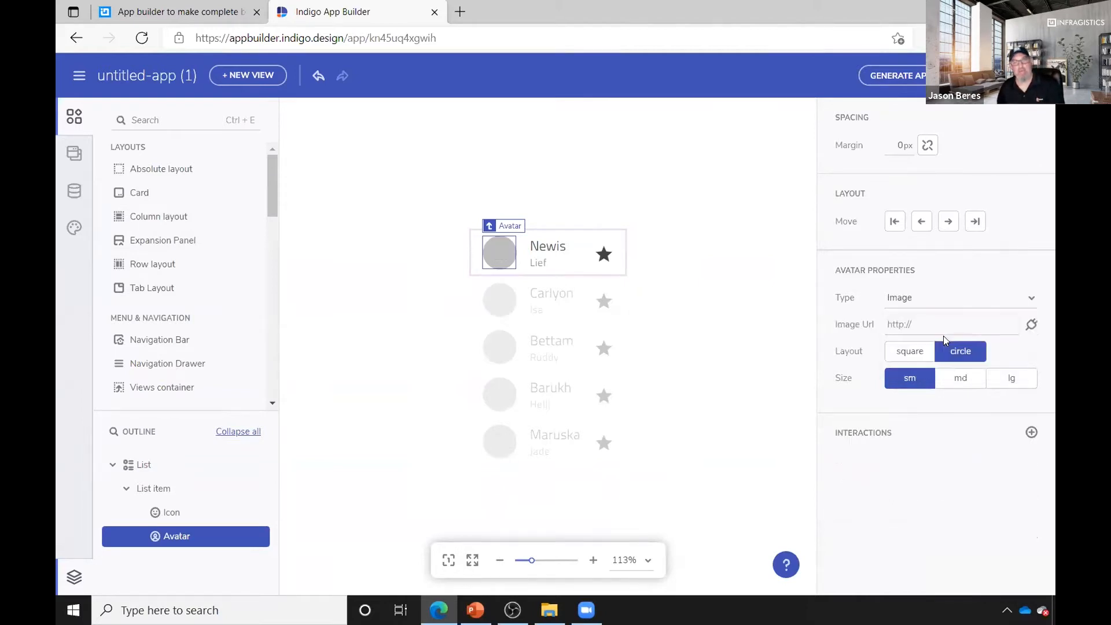
click(1031, 325)
scroll(1030, 355, down, 5)
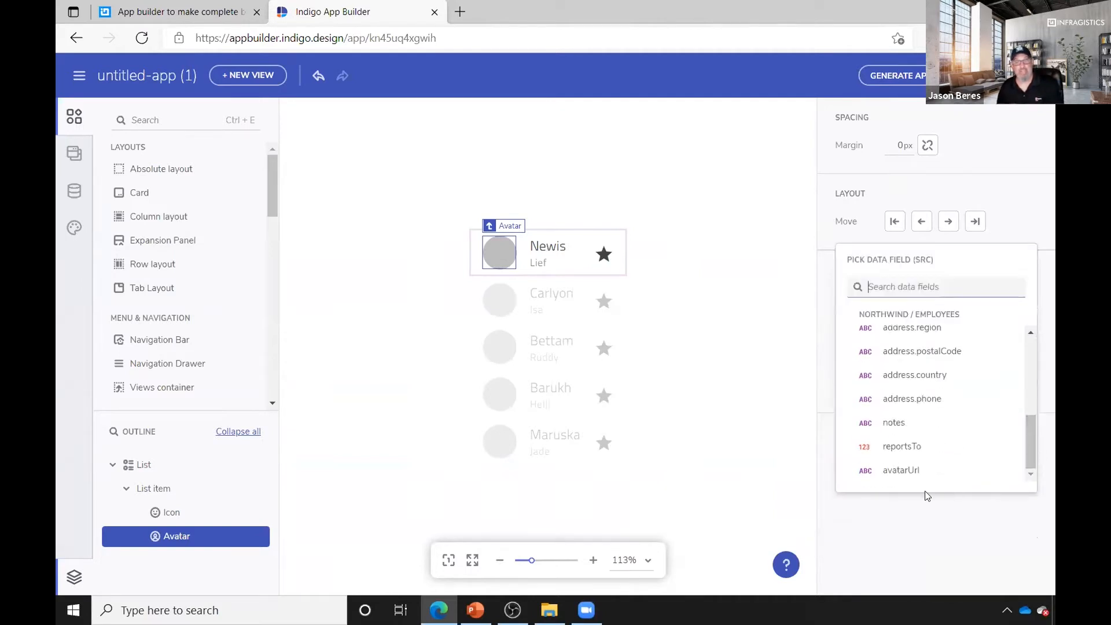
click(899, 471)
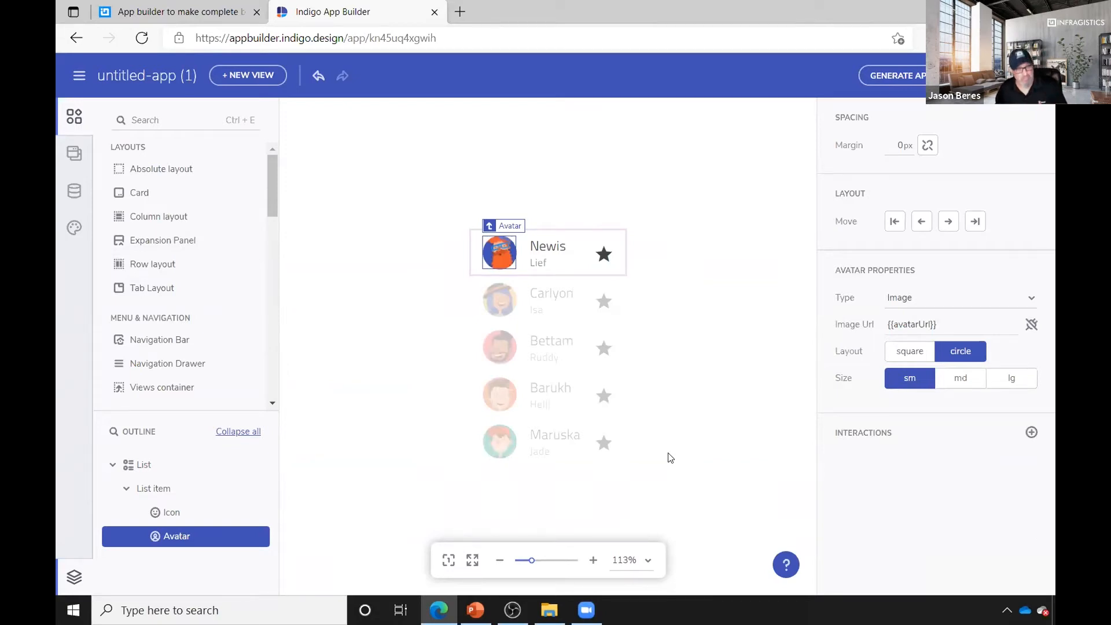
Delete the entire employee list from View 2.
click(499, 560)
click(499, 560)
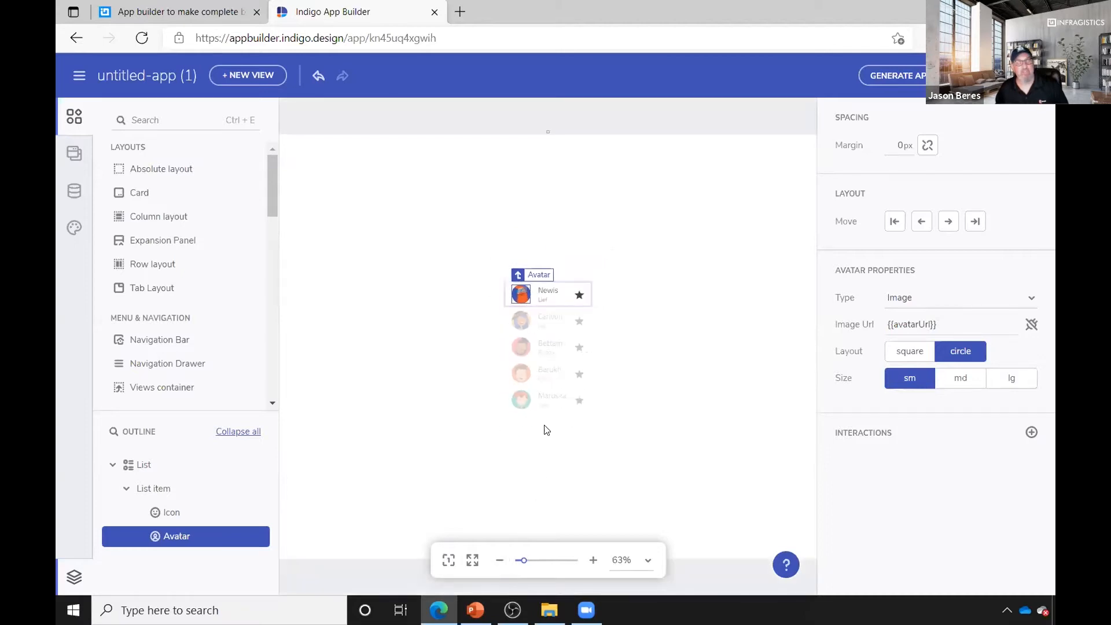
click(544, 391)
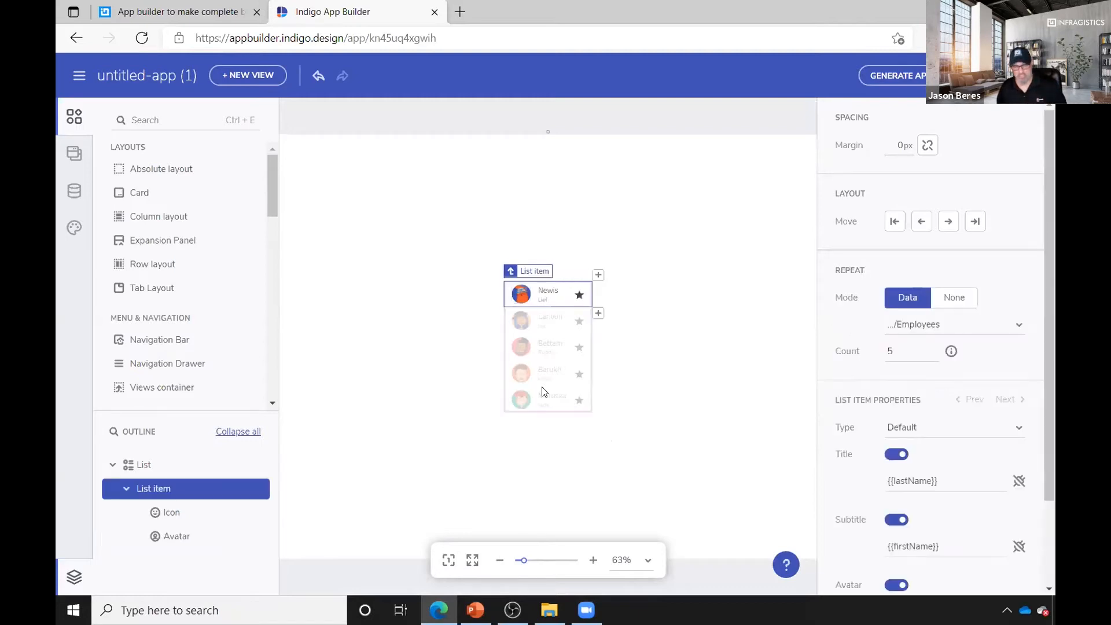
drag(696, 212, 495, 486)
key(Delete)
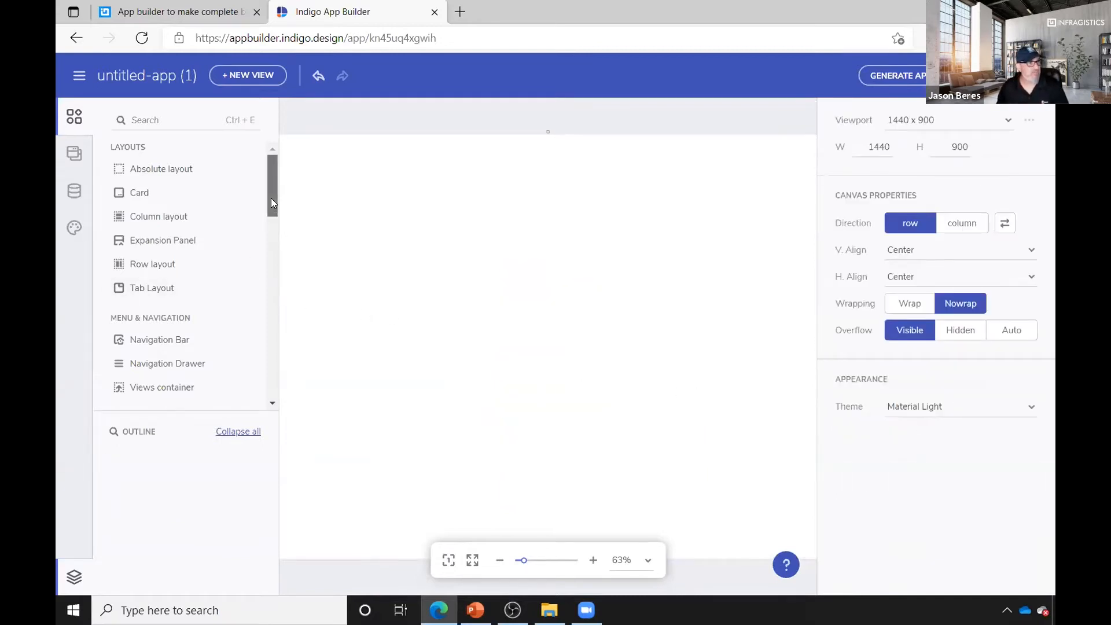
Insert a Card component into the empty View 2 canvas.
scroll(270, 198, down, 3)
scroll(269, 205, up, 3)
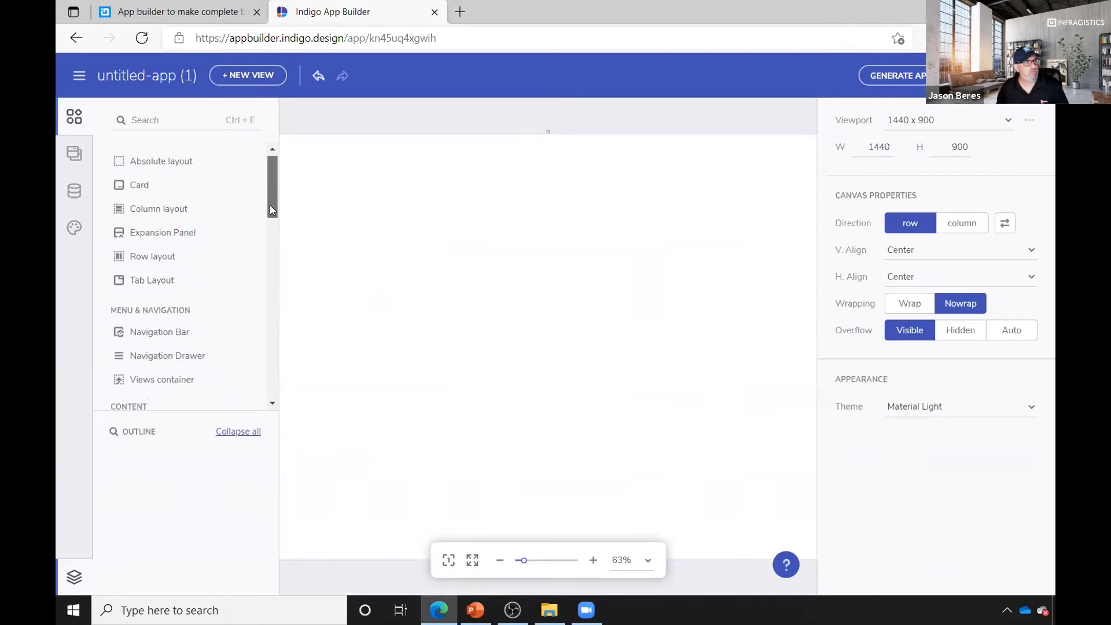
scroll(268, 199, down, 1)
scroll(270, 194, up, 1)
drag(235, 197, 356, 230)
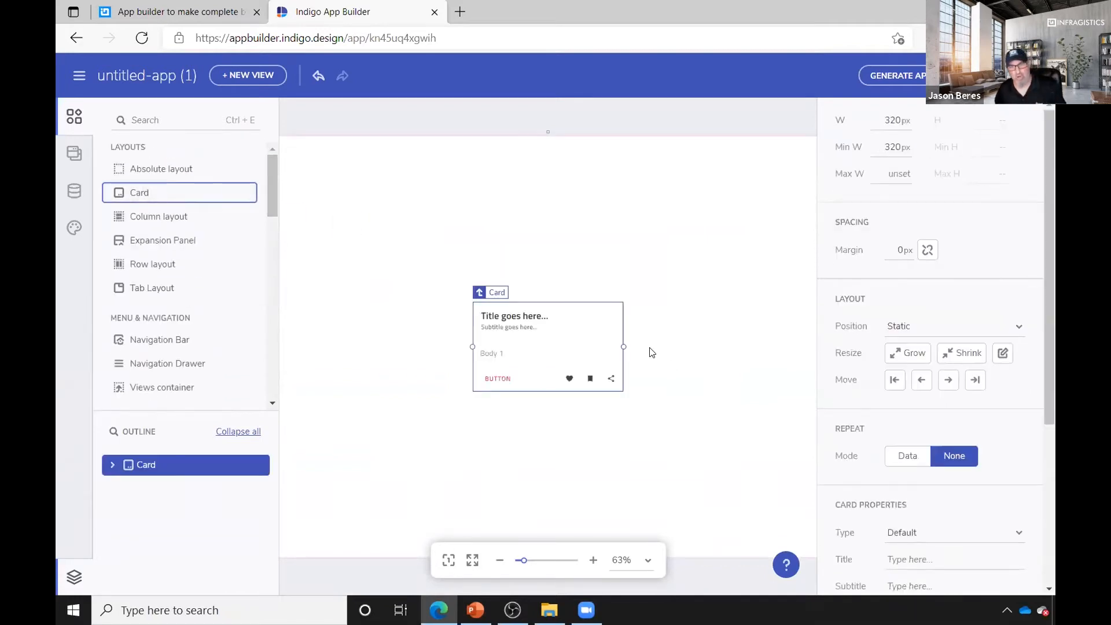
Set the card's repeat mode to Data and bind it to Sample-Lakes-Data from Webinar Demo Lakes Data.
scroll(897, 428, down, 4)
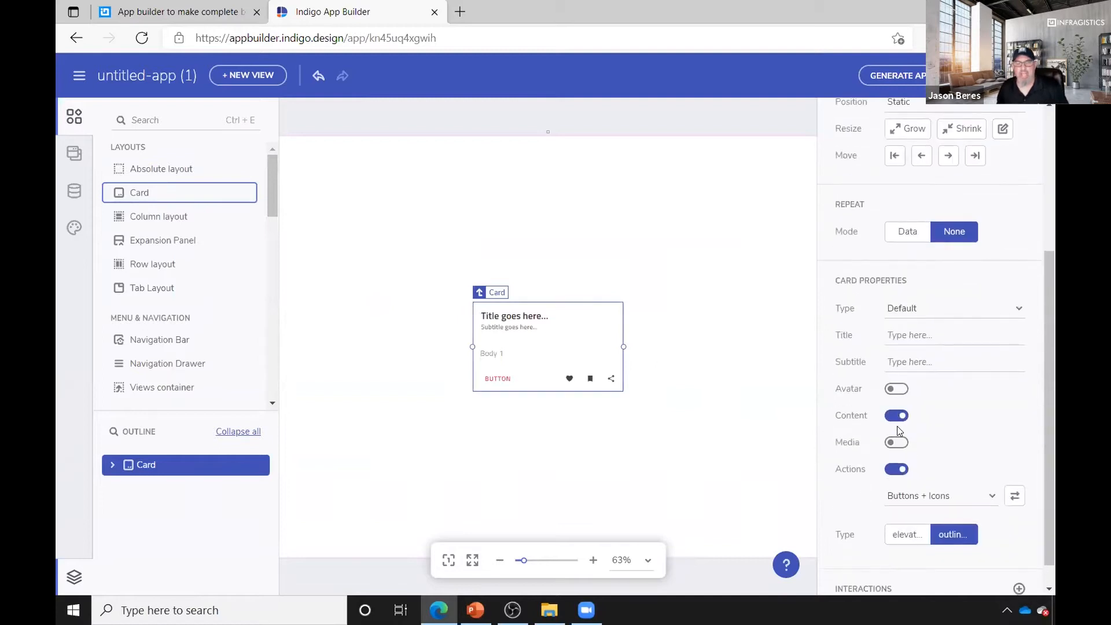
click(903, 237)
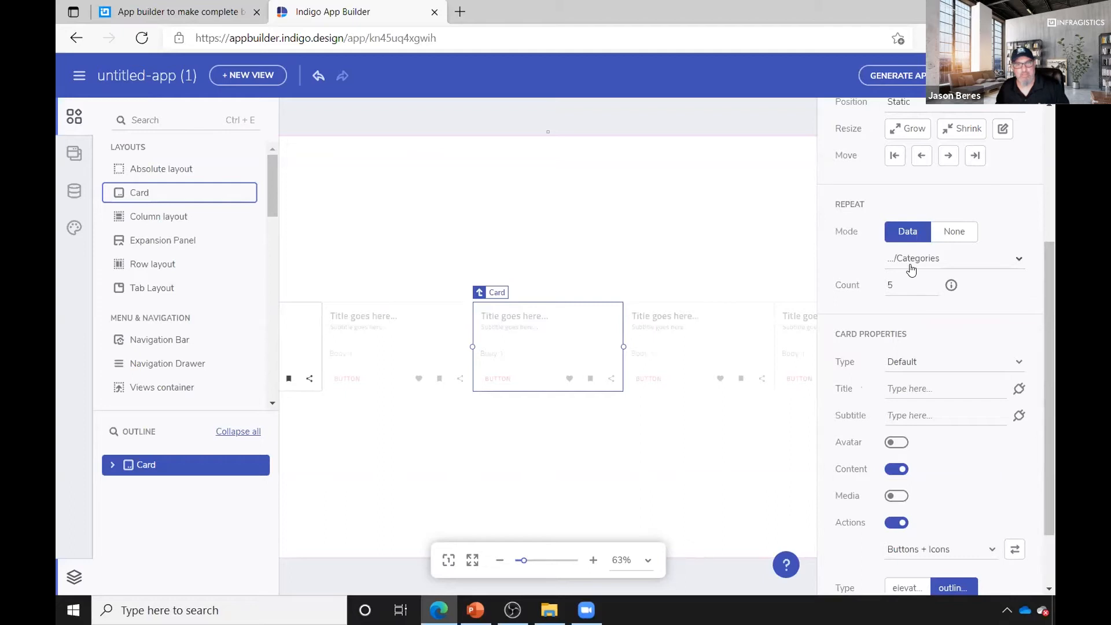
click(964, 263)
mouse_move(943, 412)
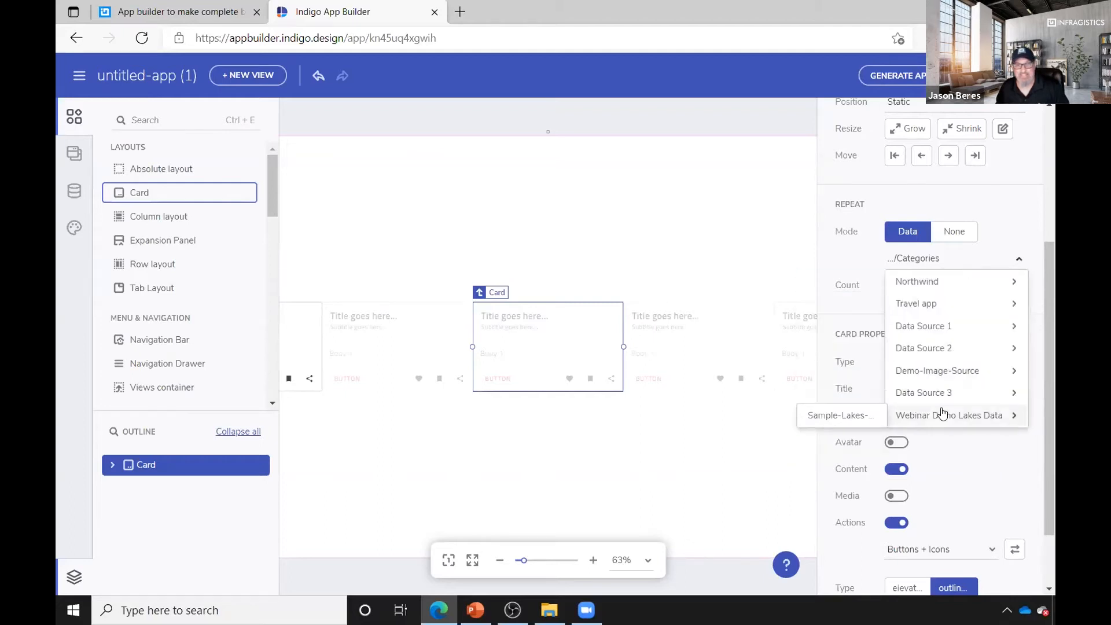
click(858, 415)
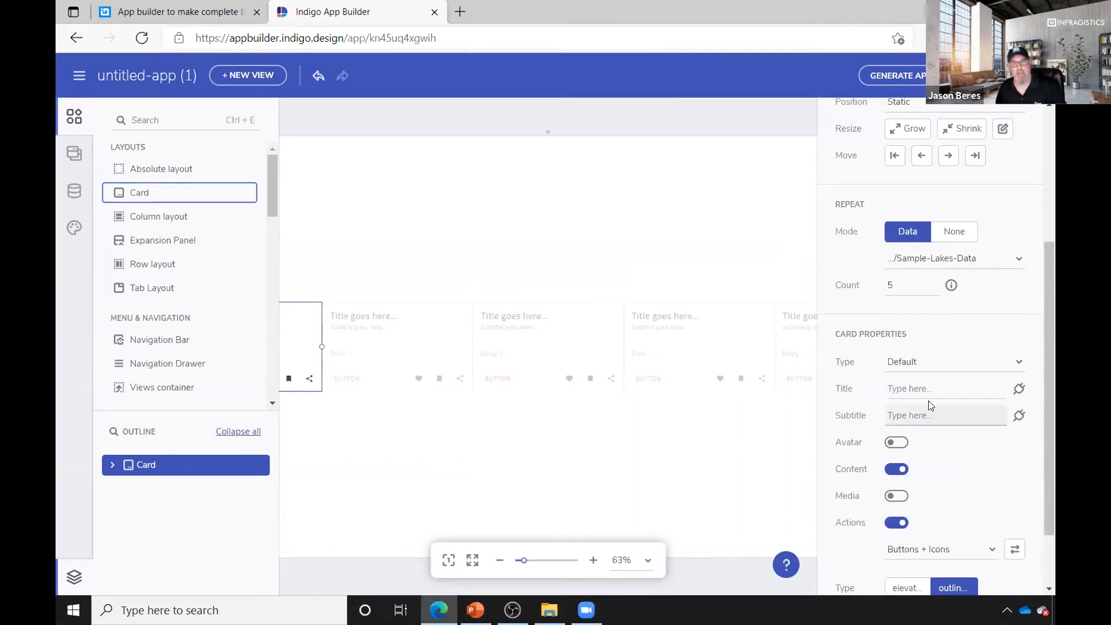
Enable the card's avatar and try the Social, Media-column, Actions-column and Default card types.
click(898, 443)
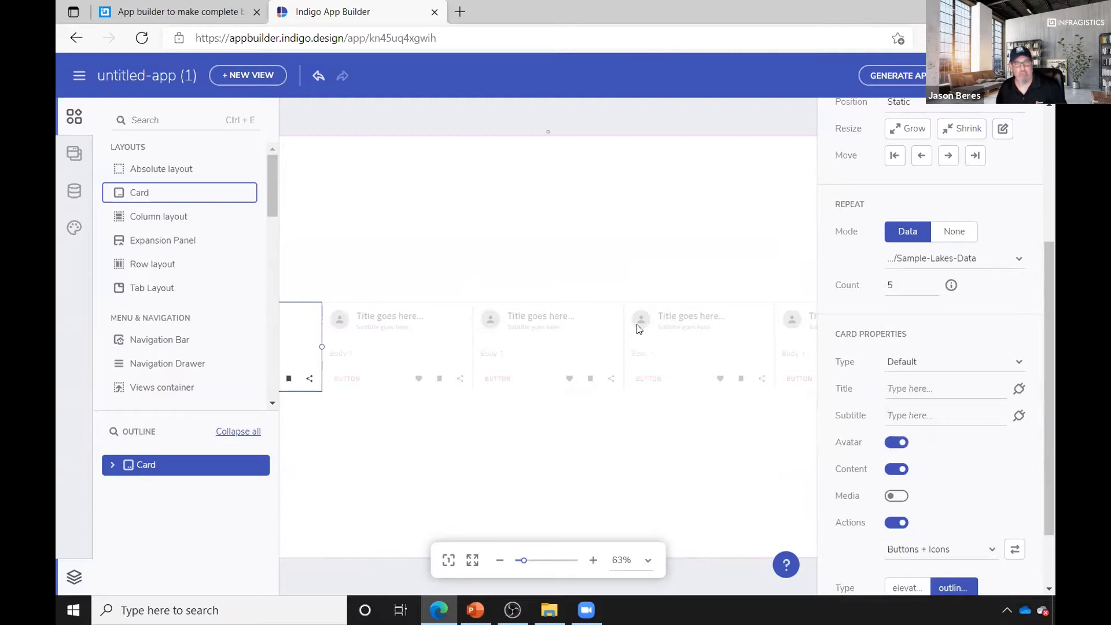
click(1001, 363)
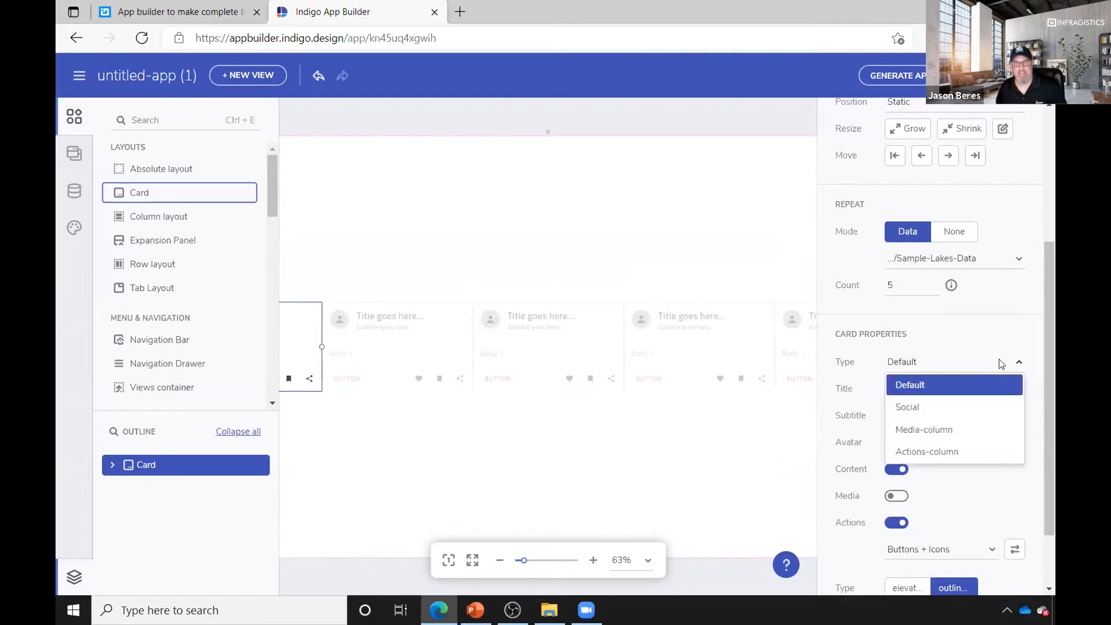
click(914, 406)
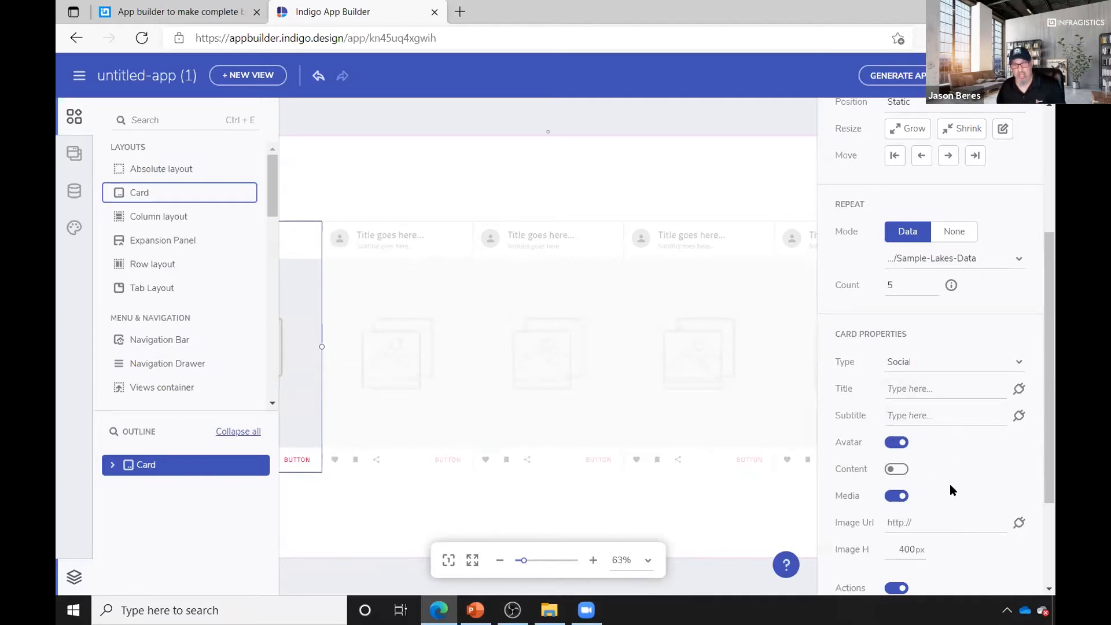
click(987, 369)
click(925, 430)
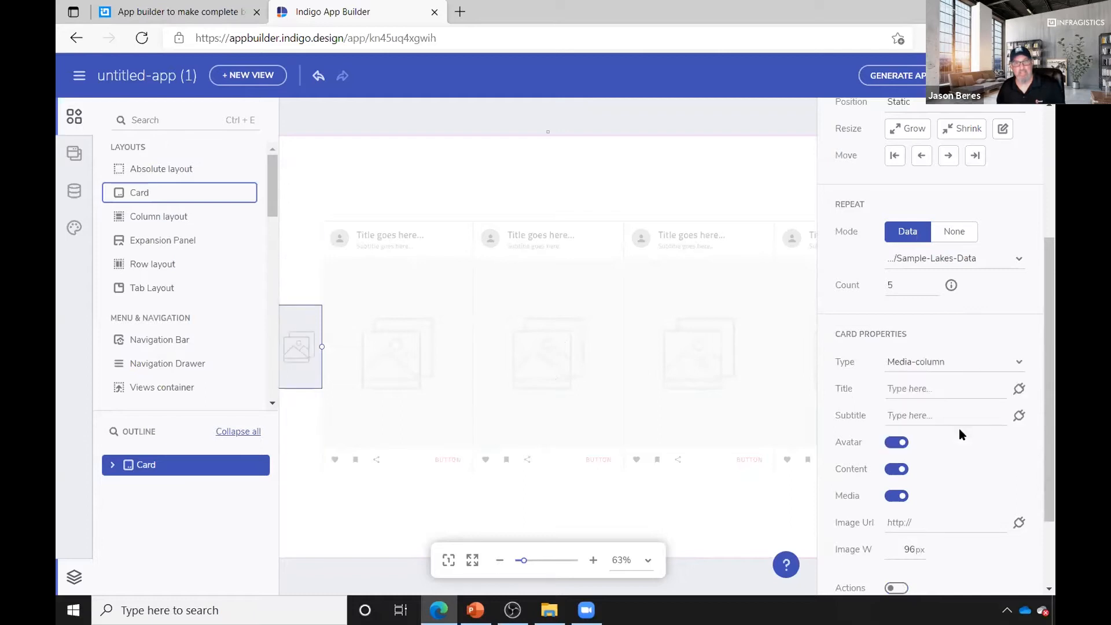
click(968, 366)
click(940, 452)
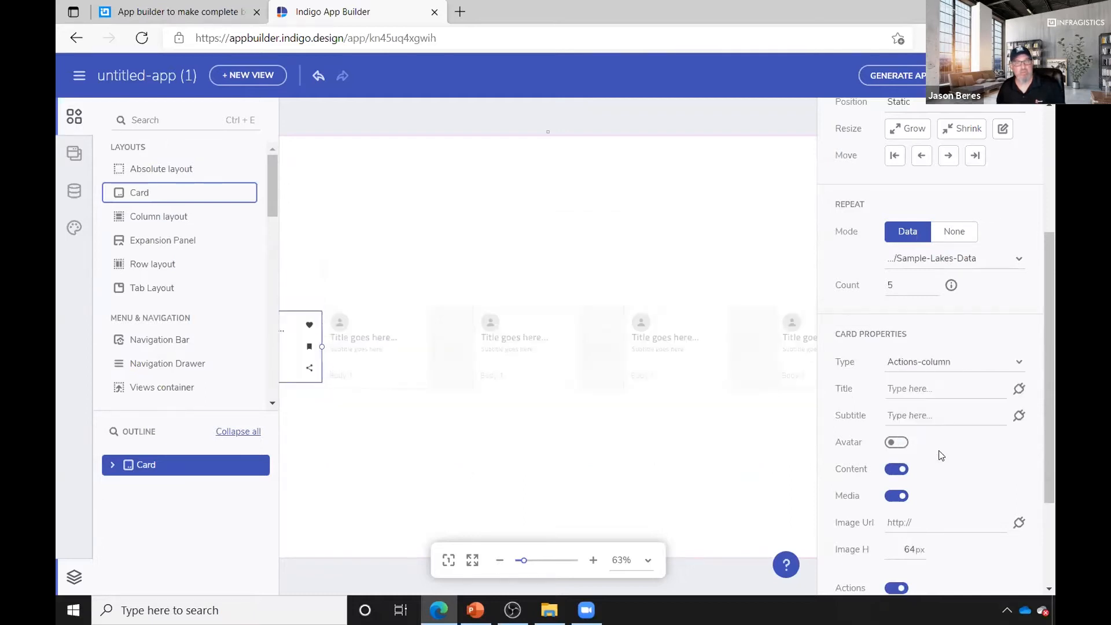
click(942, 362)
click(939, 386)
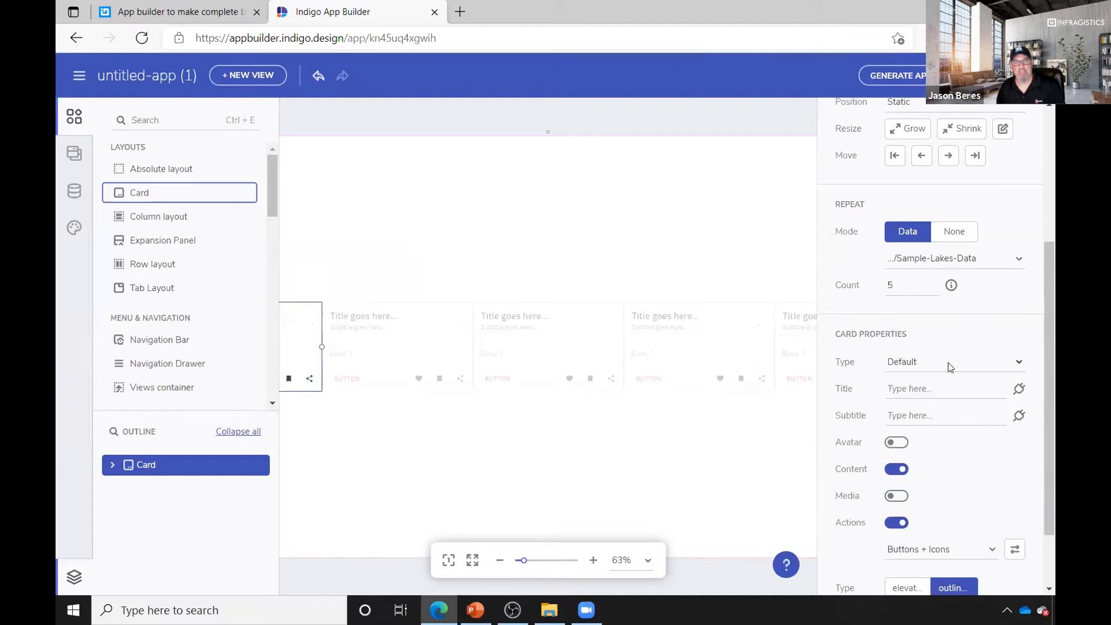
click(949, 363)
click(924, 429)
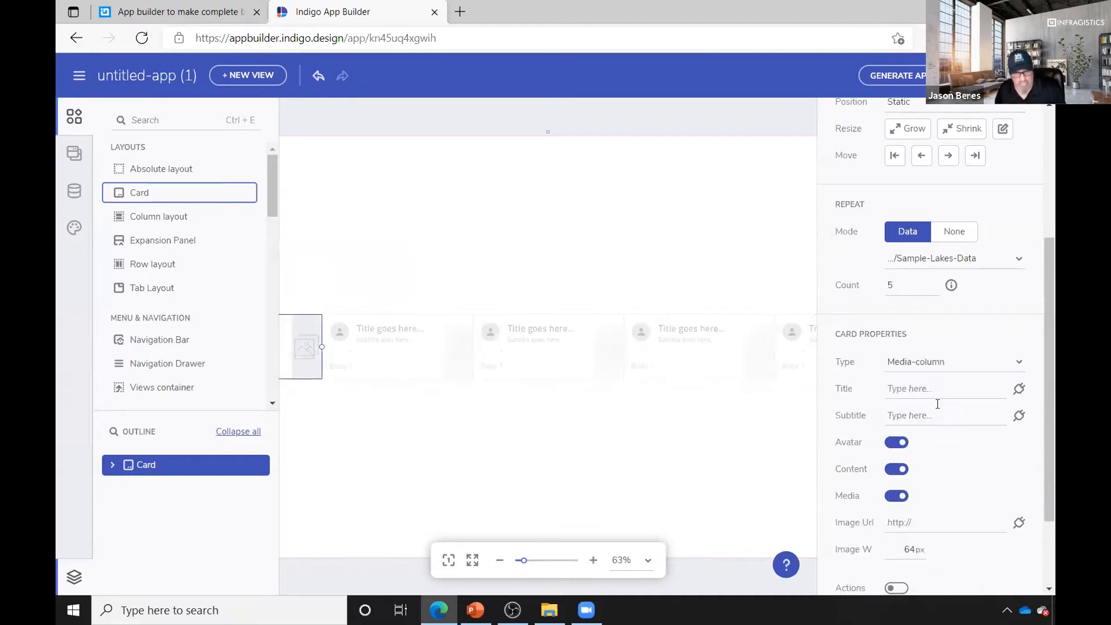
Set the card type to Social, binding its title to the title field and its image URL to image_url.
click(962, 368)
click(921, 407)
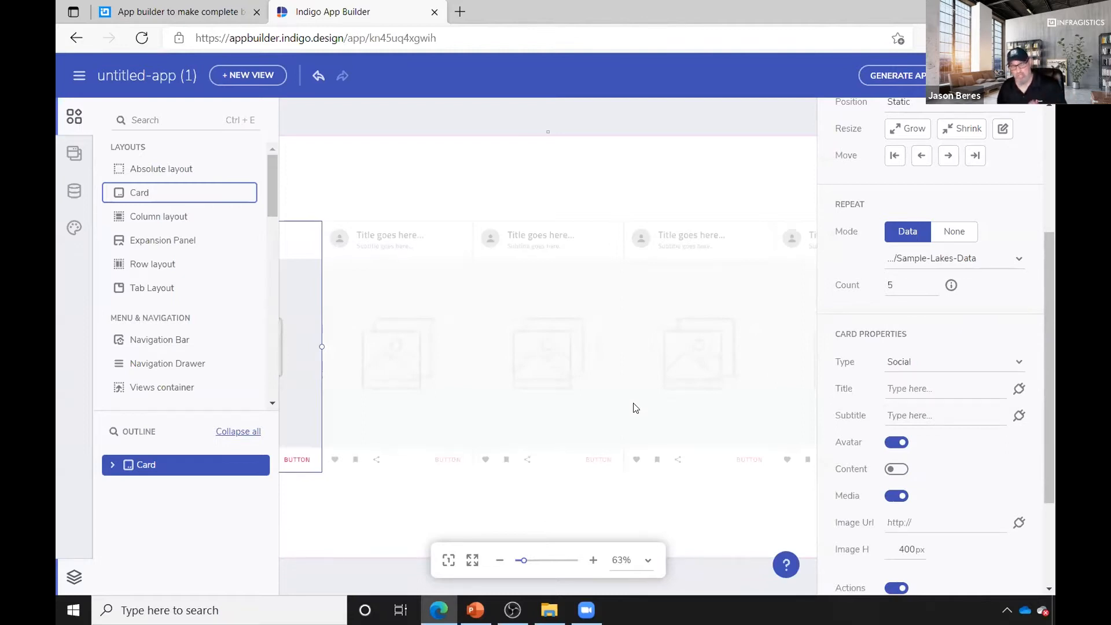
click(1018, 388)
click(894, 400)
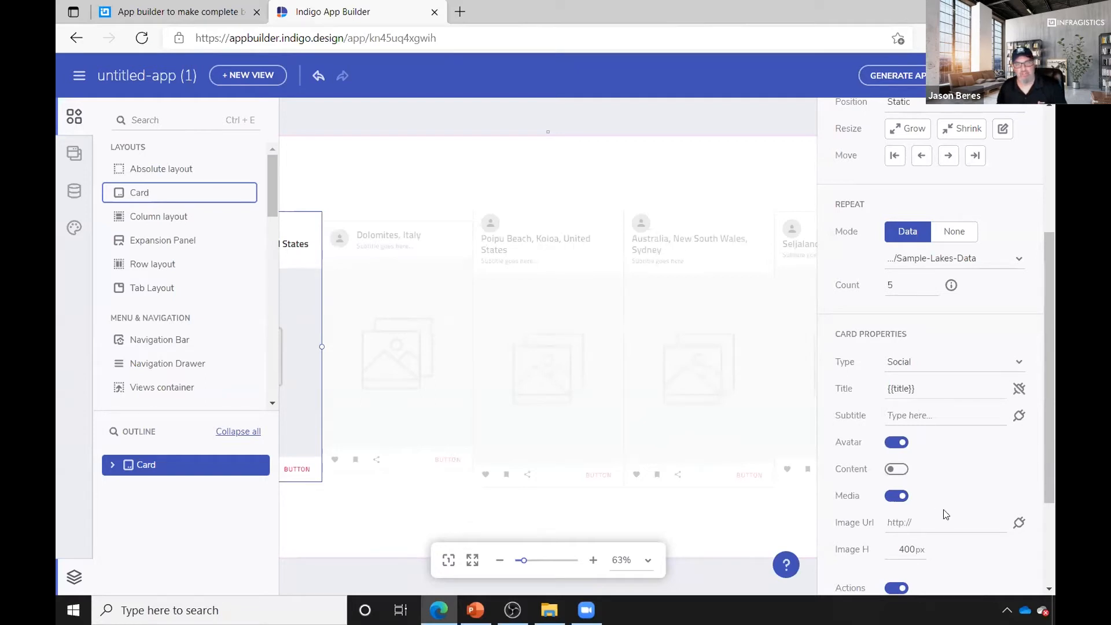
click(1019, 523)
click(920, 540)
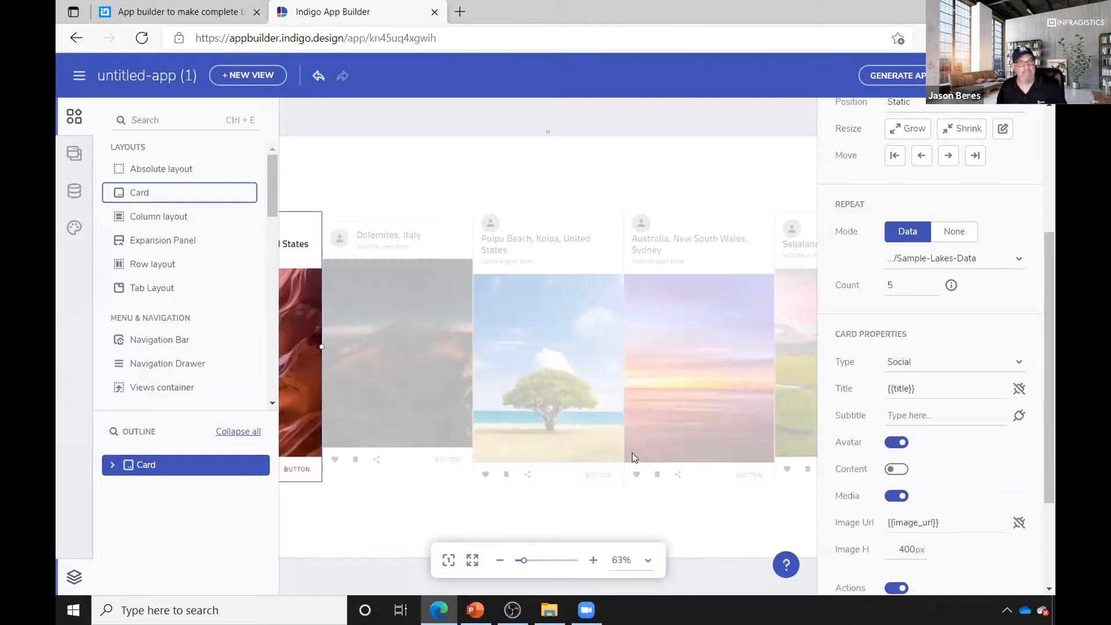
Set View 2's vertical alignment to Top / flex-start, and try the column direction before restoring row.
click(540, 516)
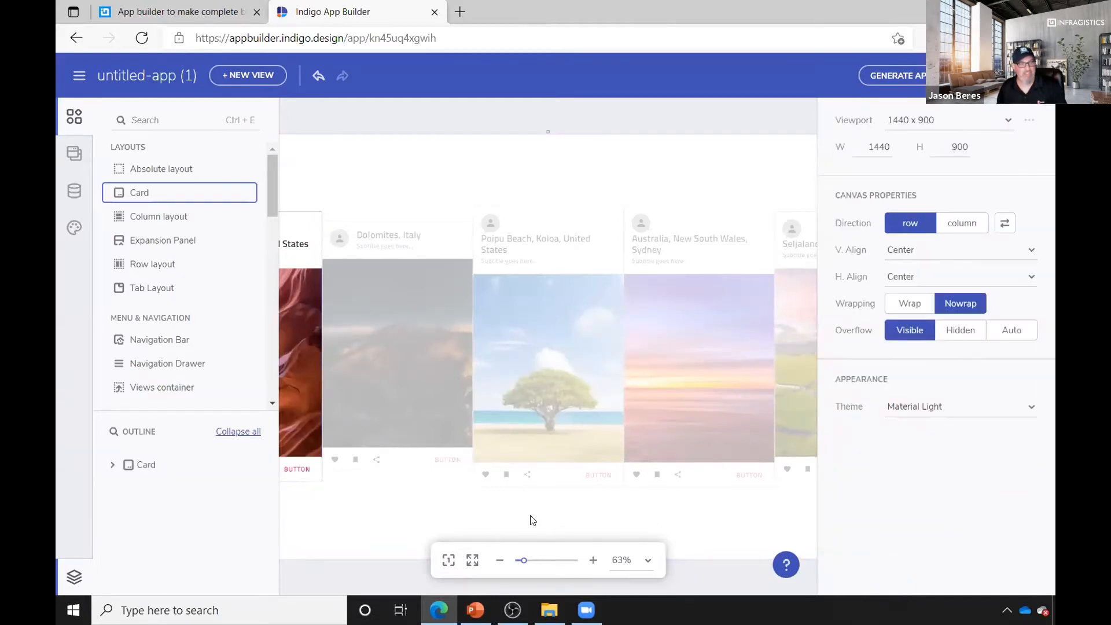
drag(532, 520, 746, 511)
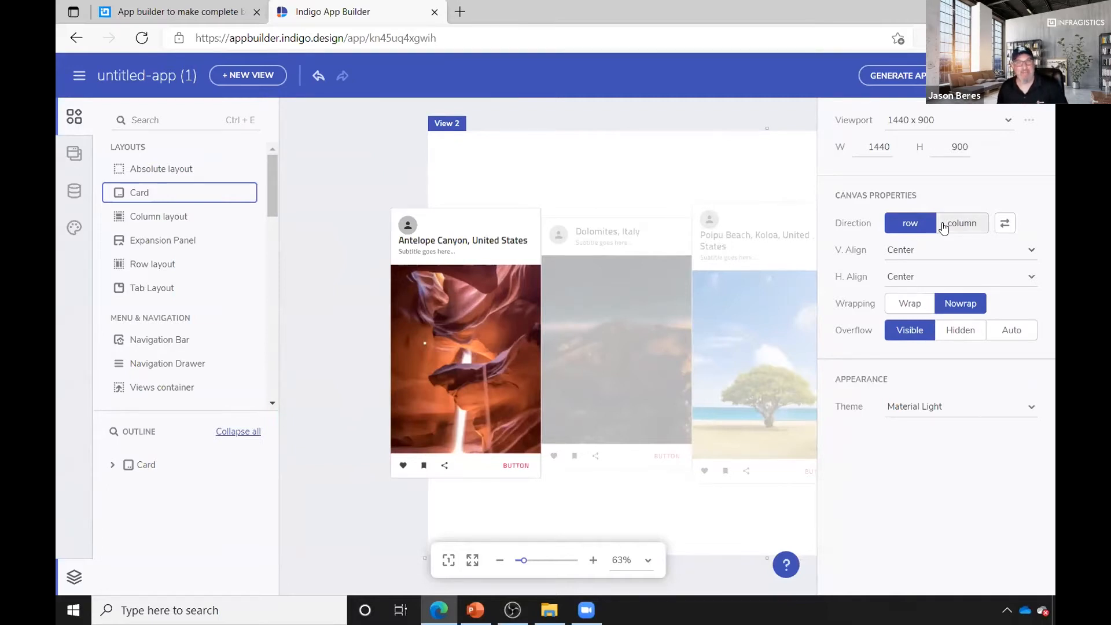
click(945, 253)
click(947, 252)
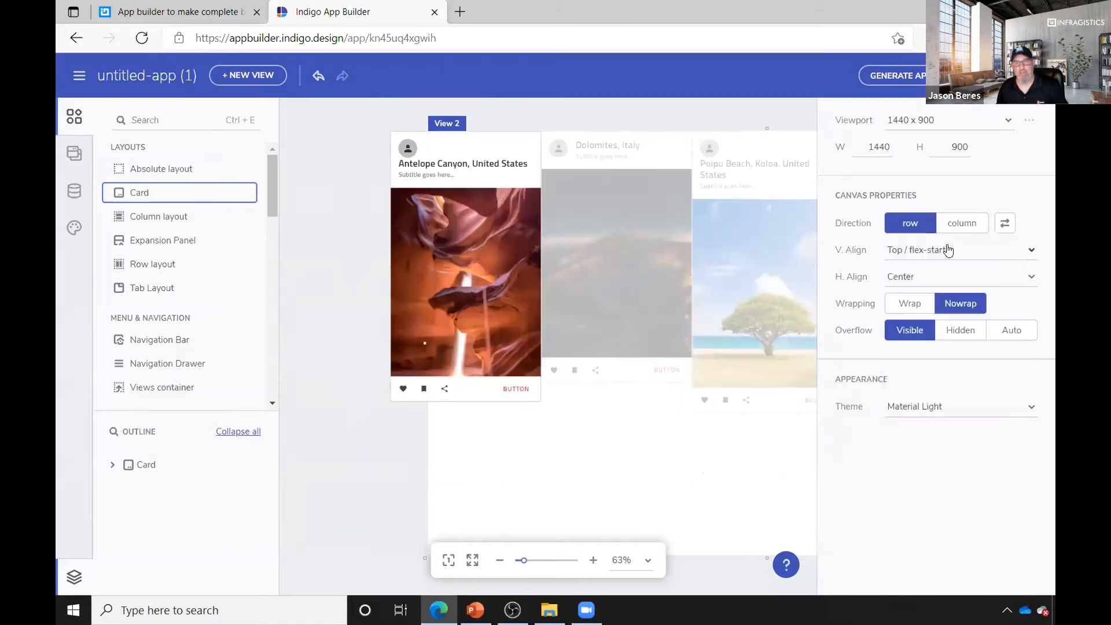
click(957, 229)
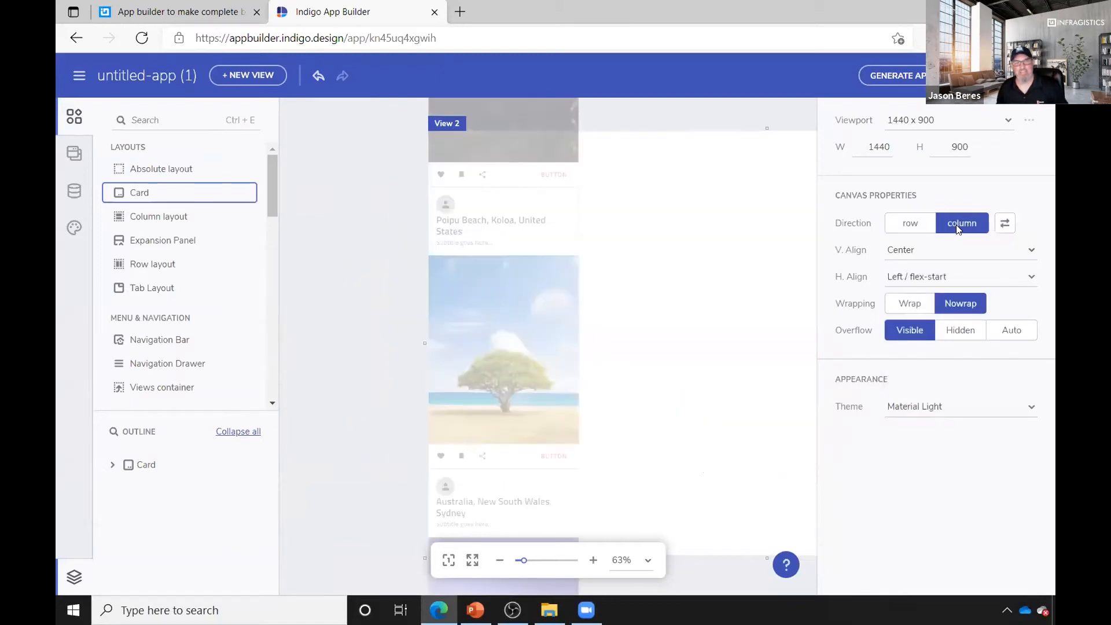
click(911, 225)
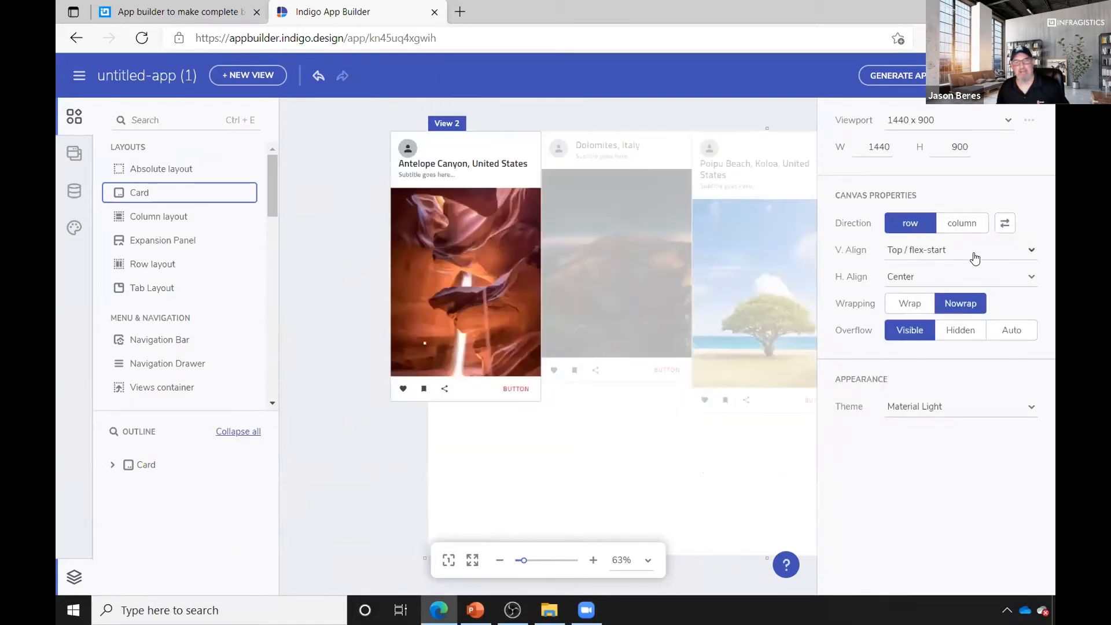
Set View 2's horizontal alignment to Right / flex-end.
click(974, 278)
click(951, 332)
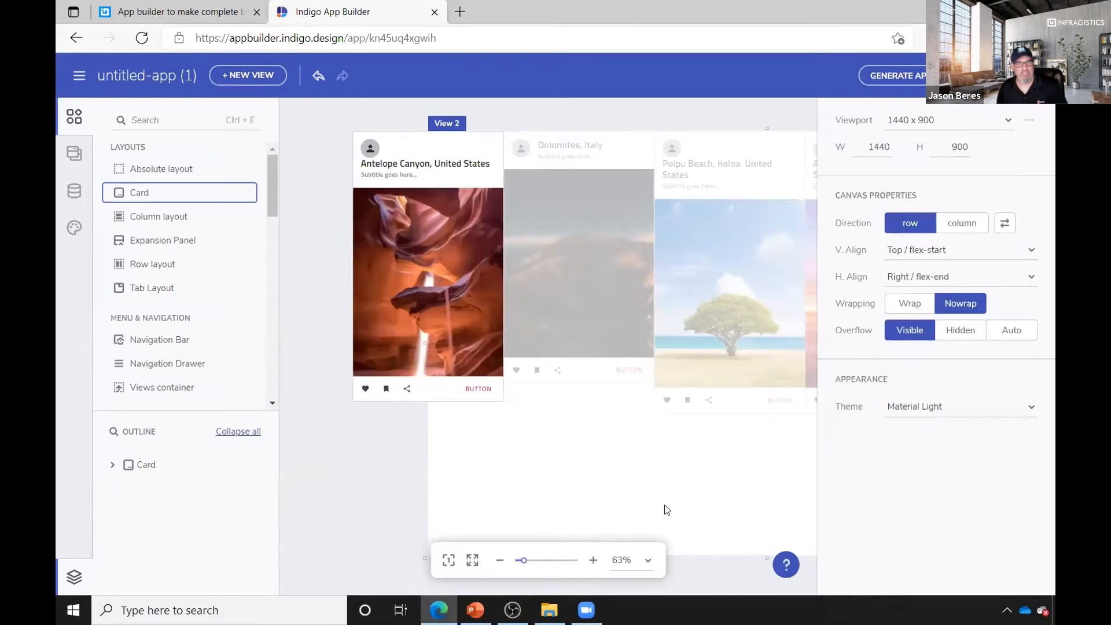
drag(717, 511, 640, 529)
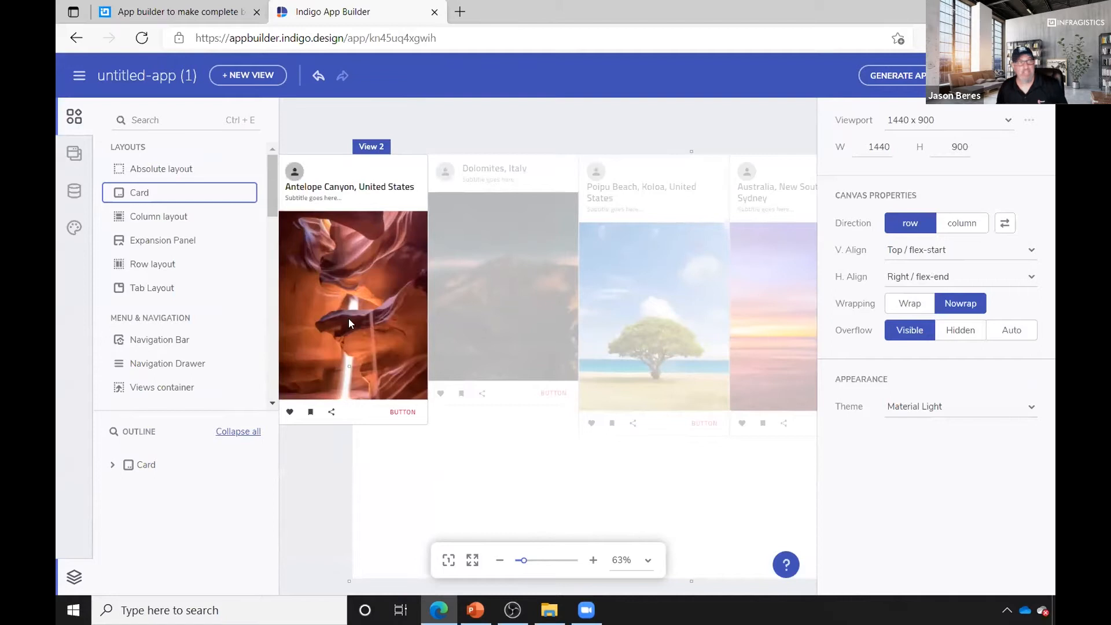
Select the View 2 card and look through its available repeat data sources, including the Northwind tables, without changing the binding.
click(382, 162)
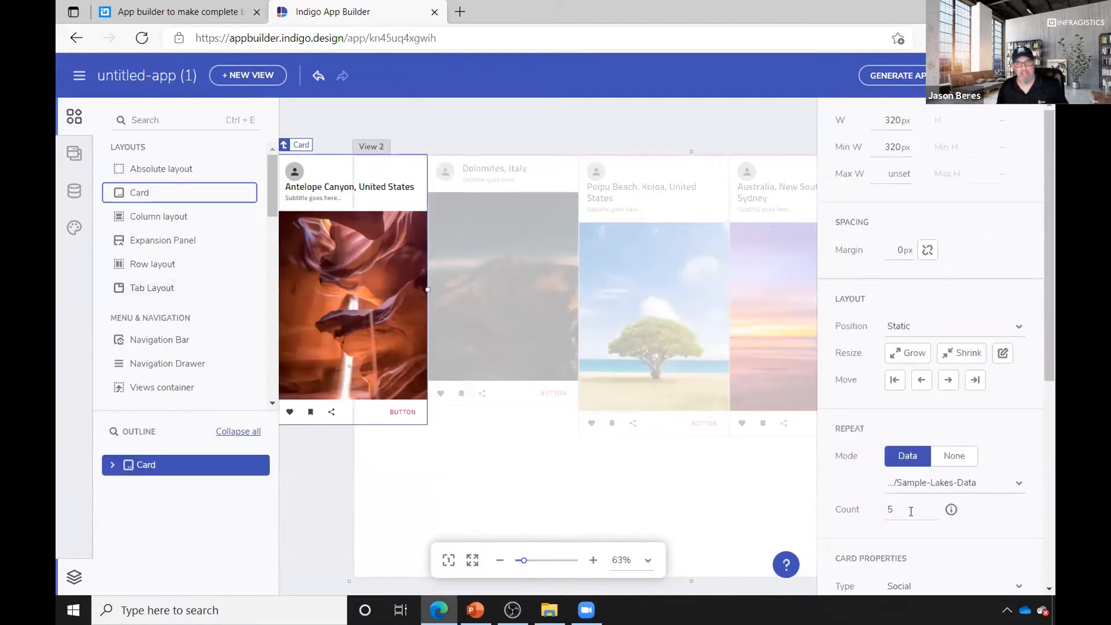
scroll(911, 512, down, 5)
click(1018, 184)
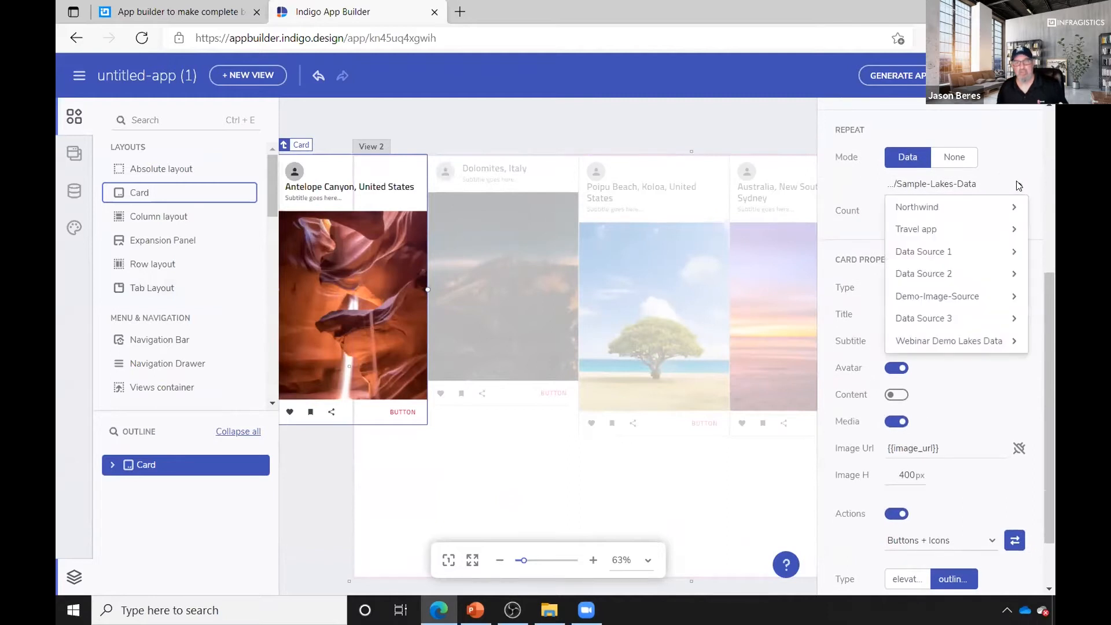
mouse_move(993, 215)
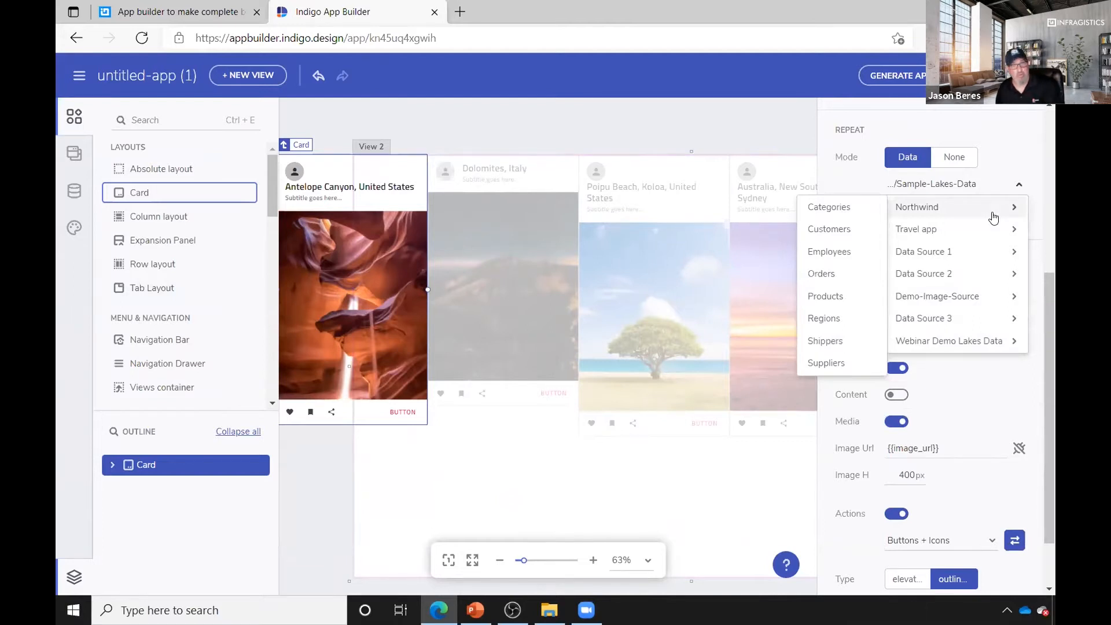
click(703, 506)
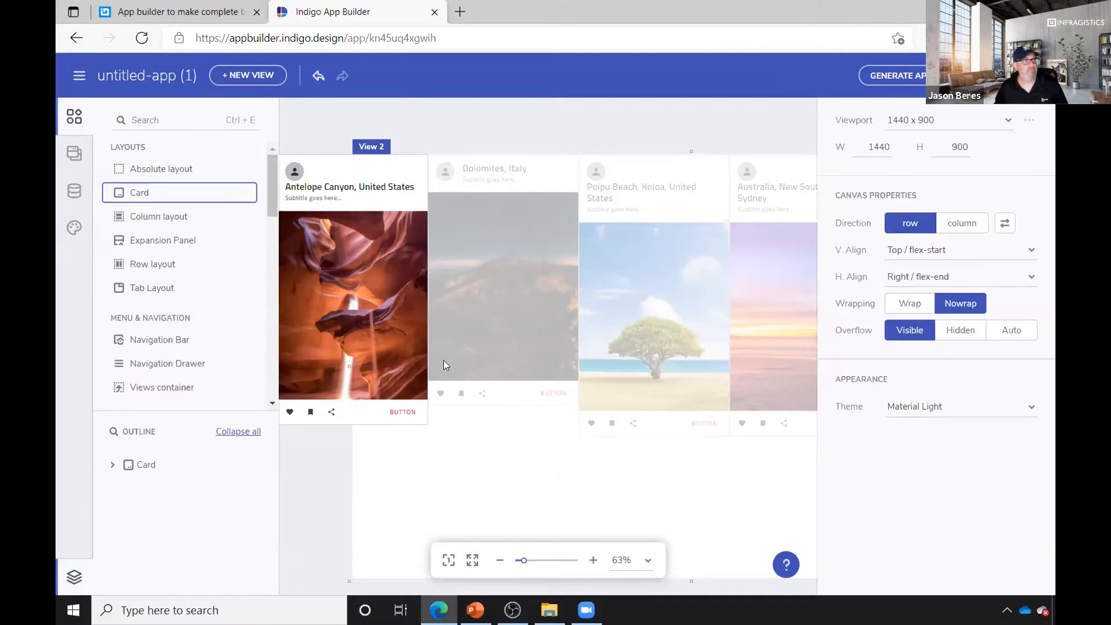
Create a new app from the Travel app sample.
click(78, 75)
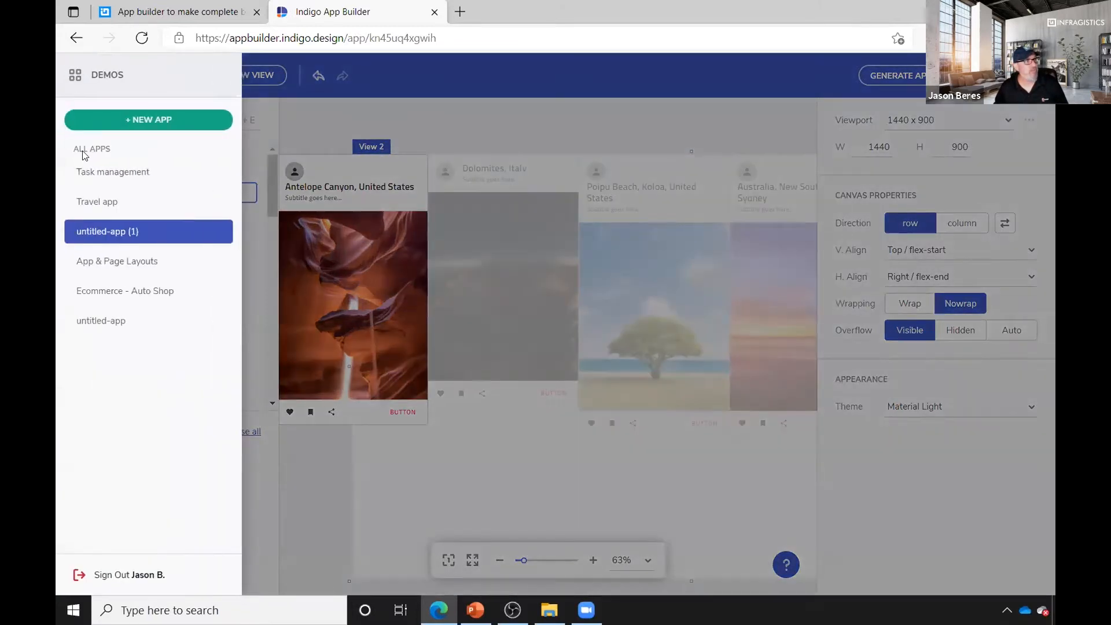
click(128, 121)
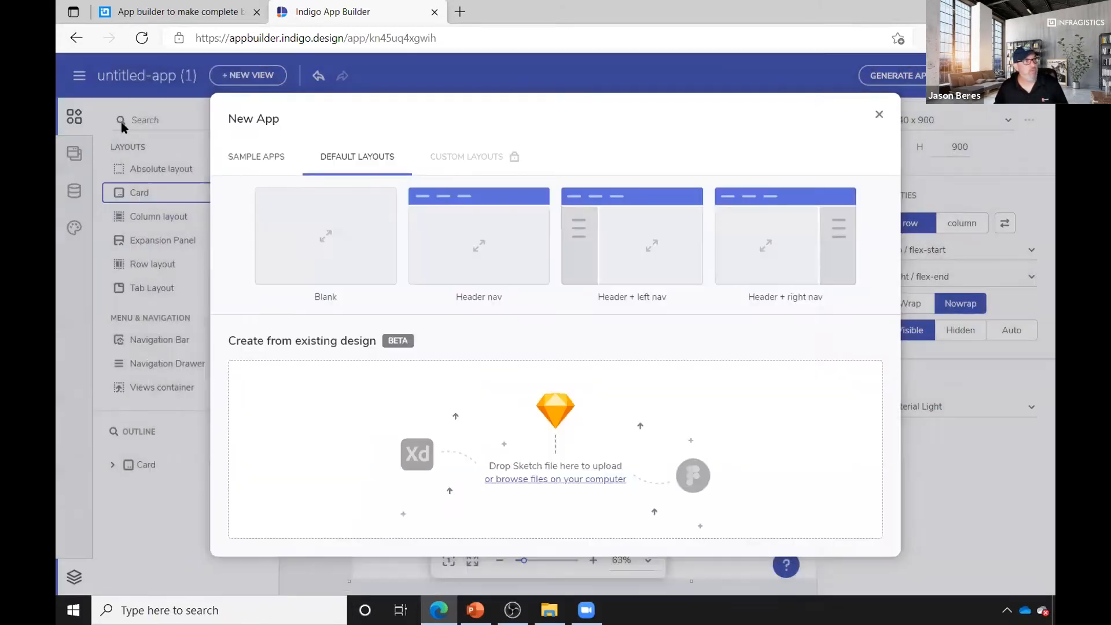
click(251, 158)
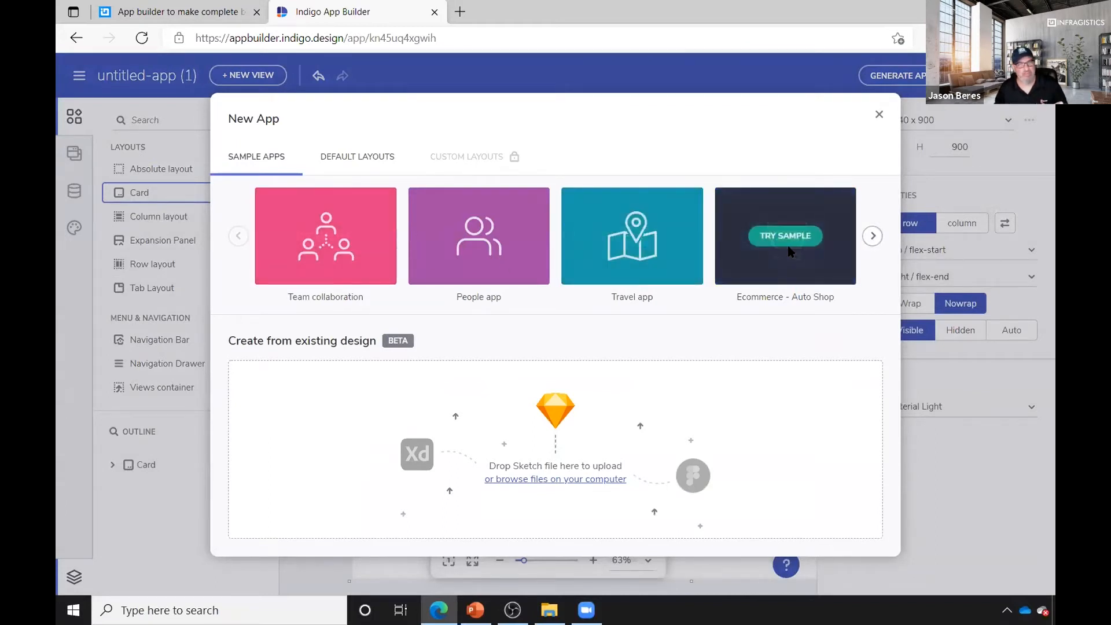
mouse_move(636, 243)
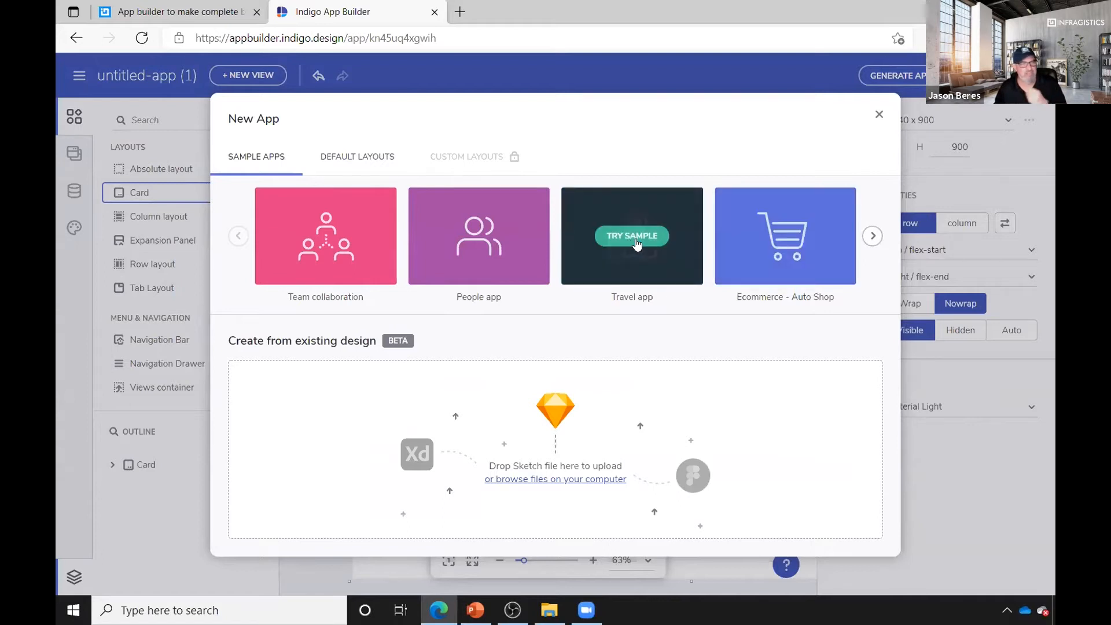
click(636, 243)
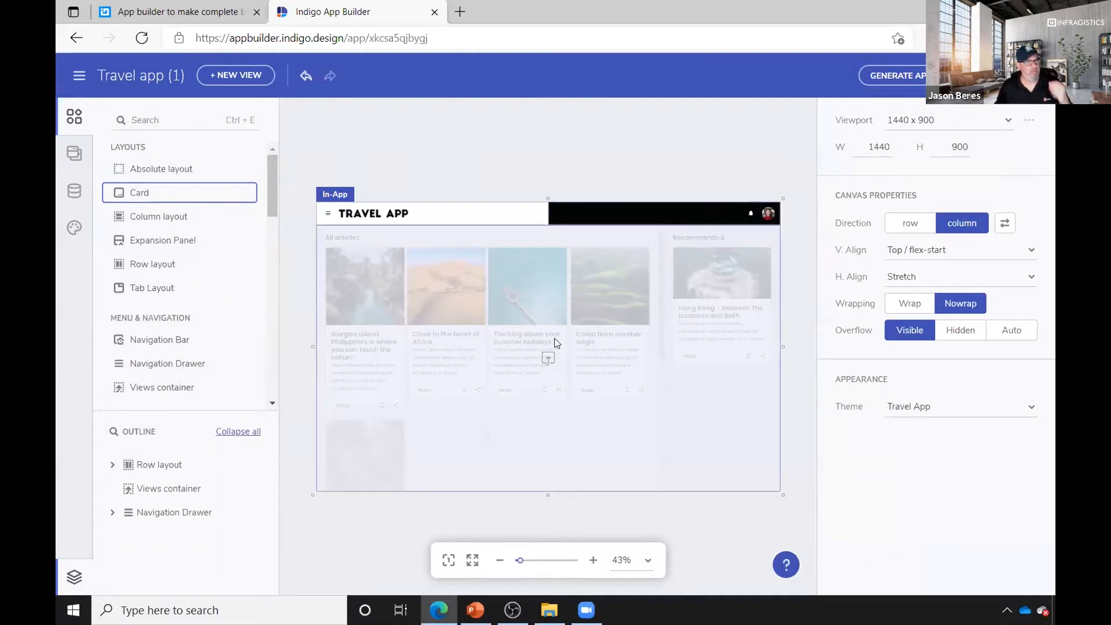
Open the Articles view and inspect the repeat data settings of the second, third and fourth column cards under All articles.
click(432, 282)
click(74, 153)
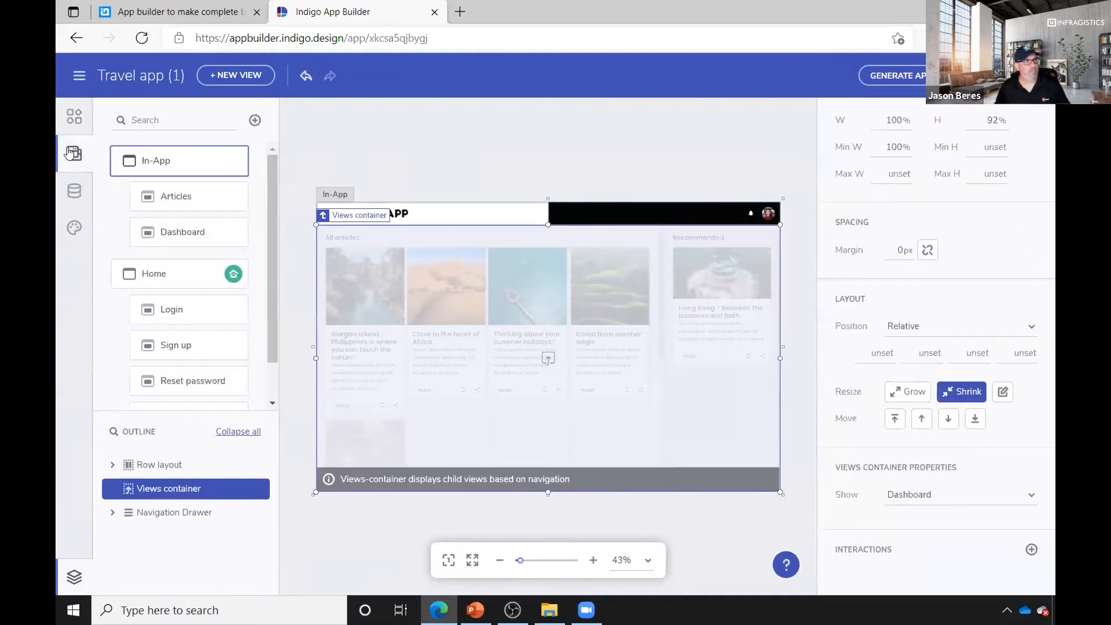
click(180, 198)
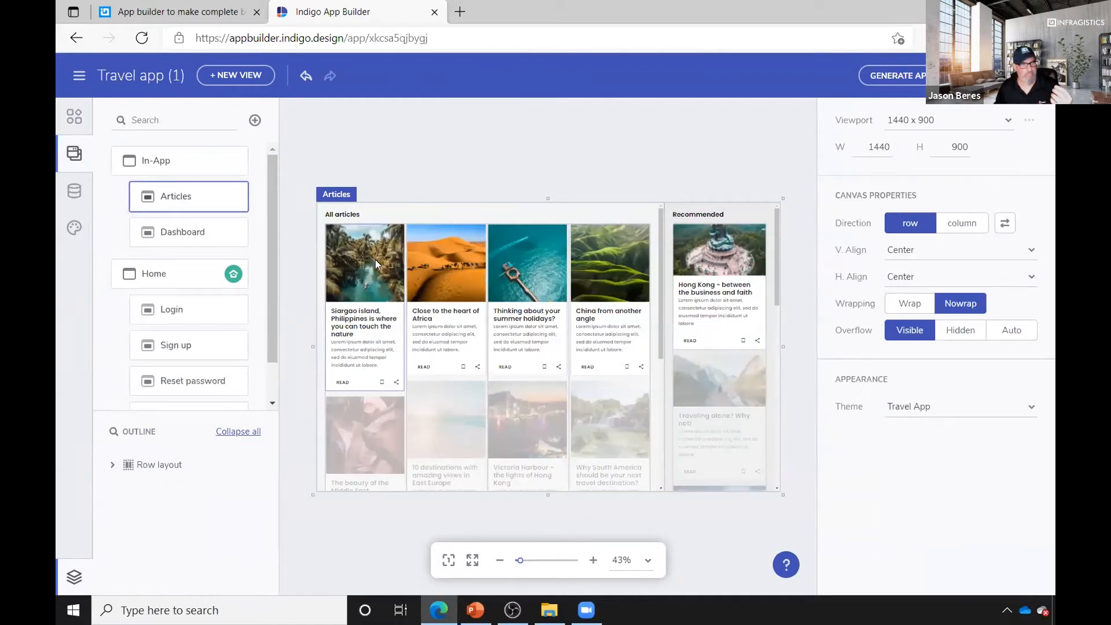
click(474, 246)
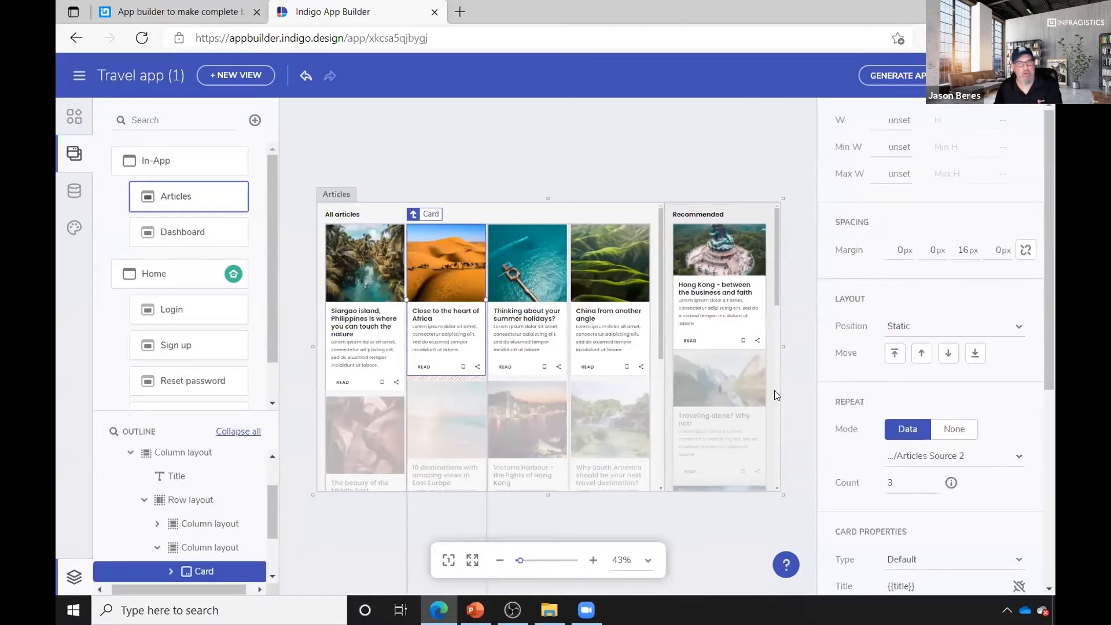
click(524, 421)
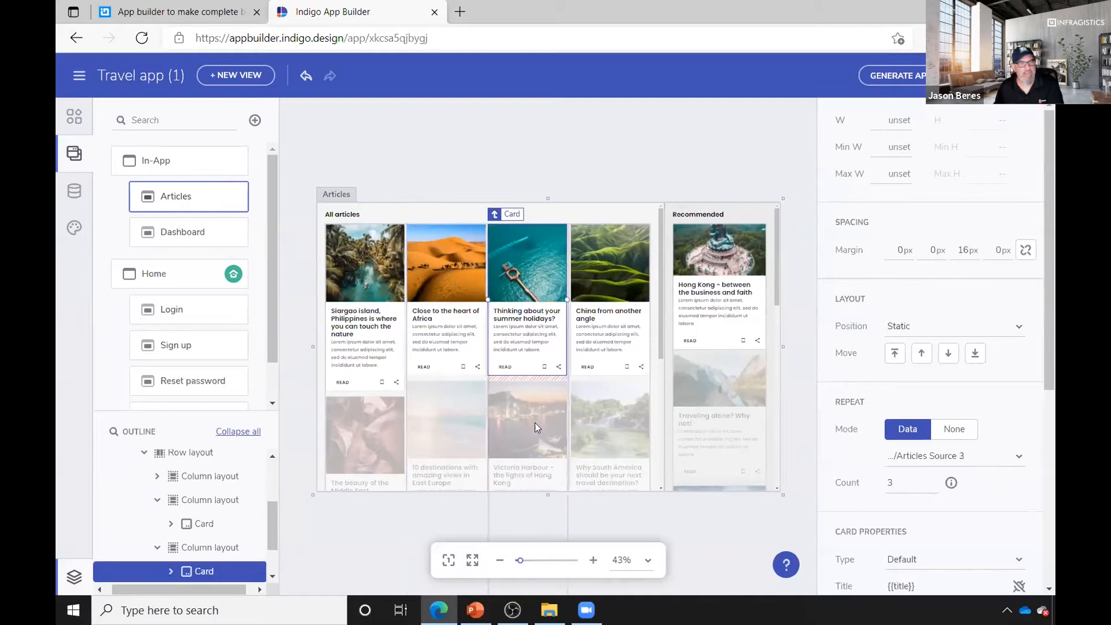
click(591, 431)
scroll(591, 431, down, 2)
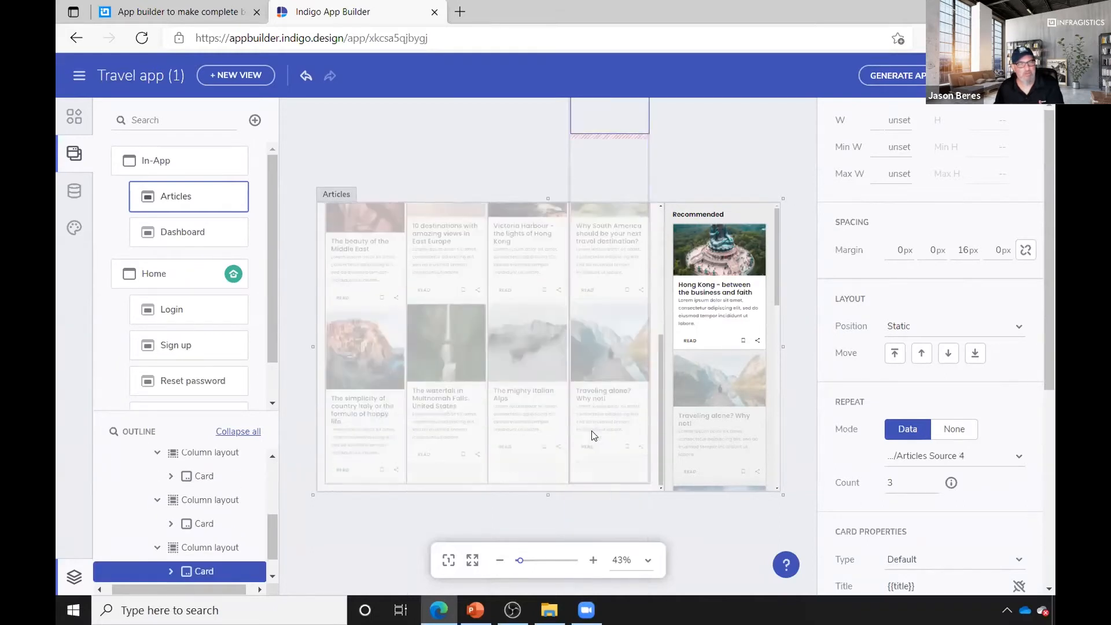
scroll(585, 405, up, 2)
Compare the repeated cards in the second and third columns of All articles.
click(519, 270)
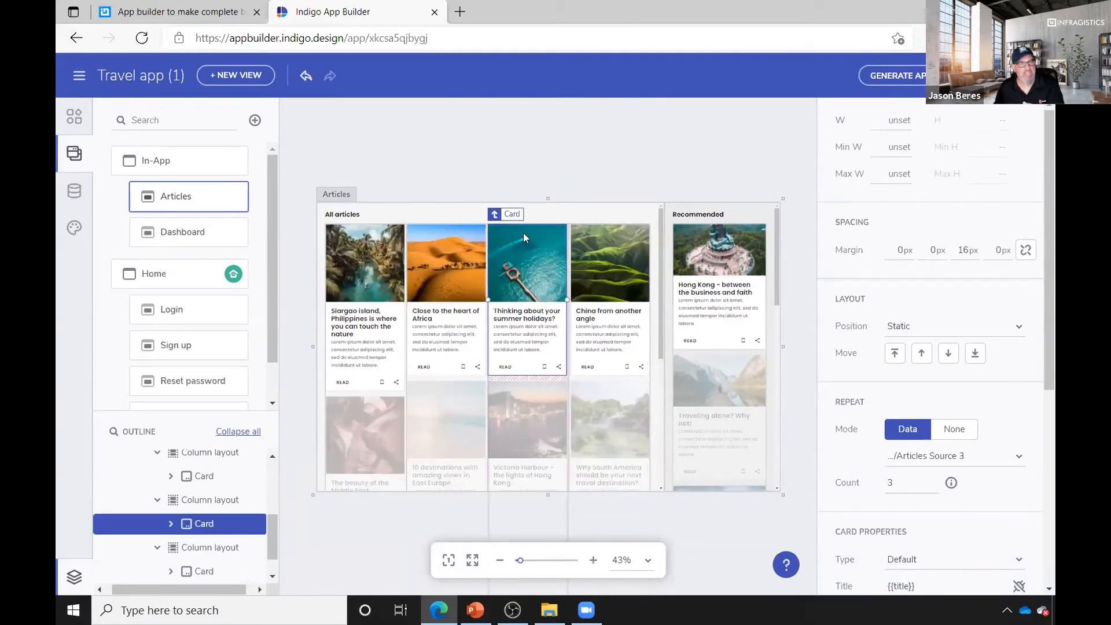
scroll(515, 352, down, 2)
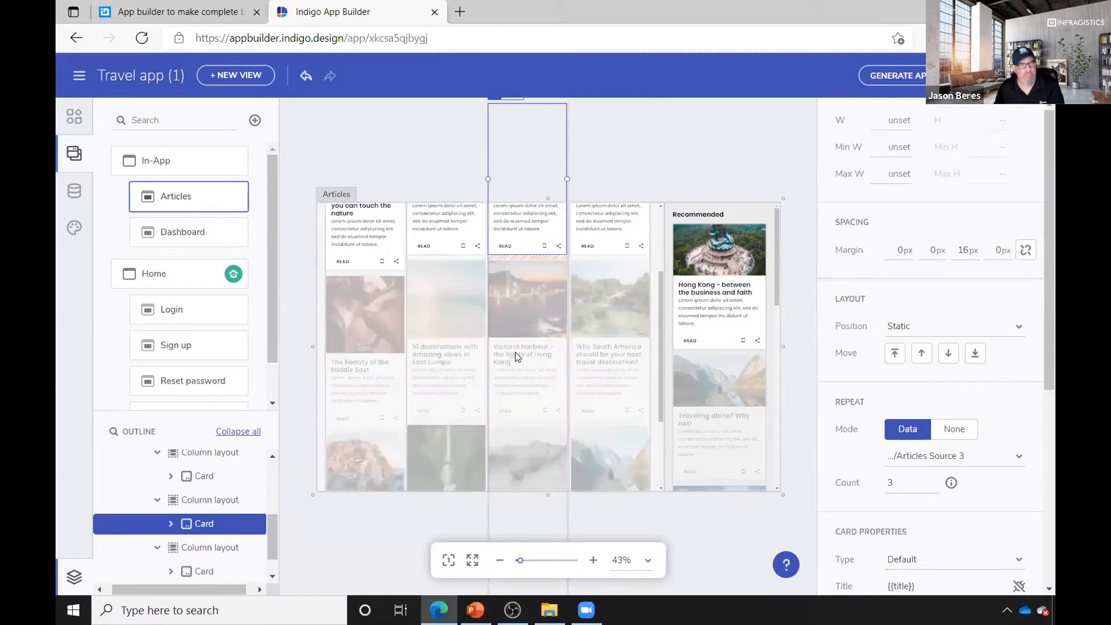
scroll(515, 352, up, 2)
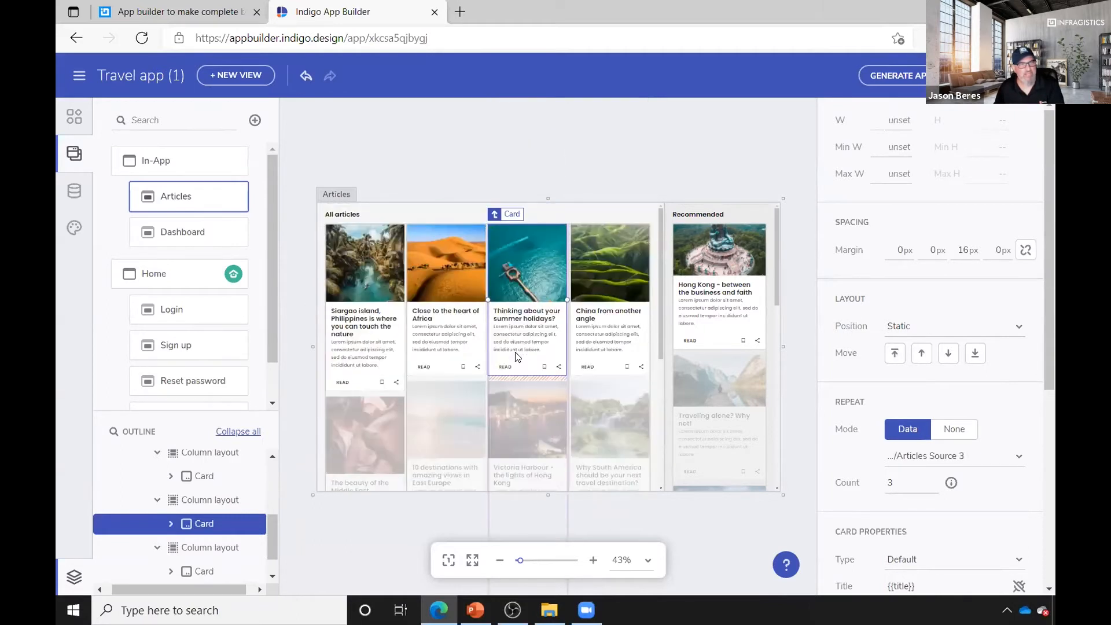
click(454, 267)
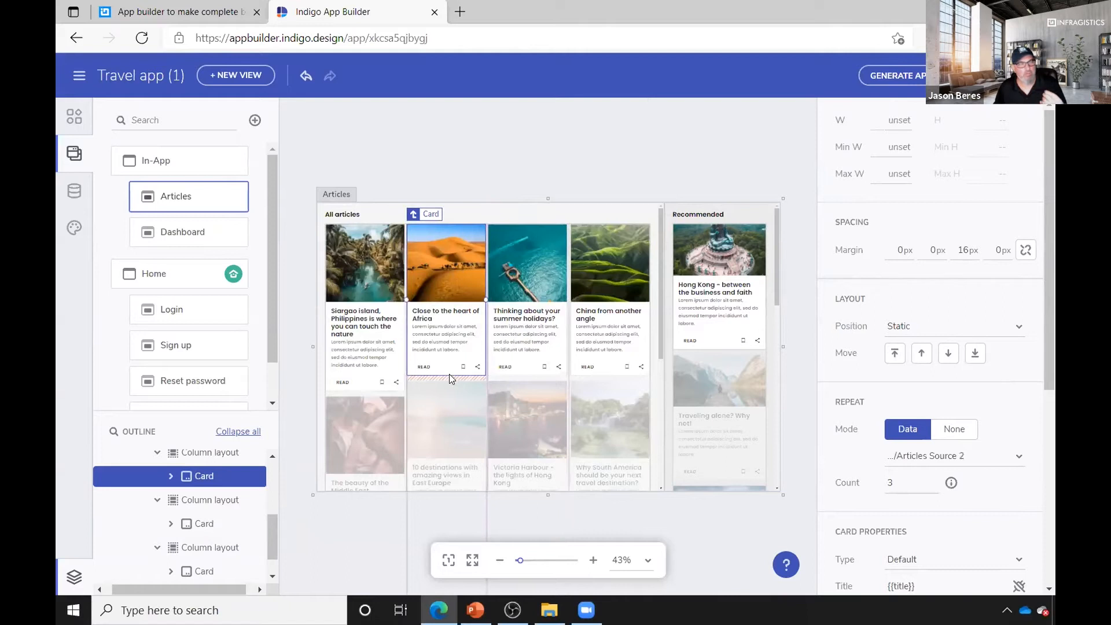
scroll(449, 374, down, 2)
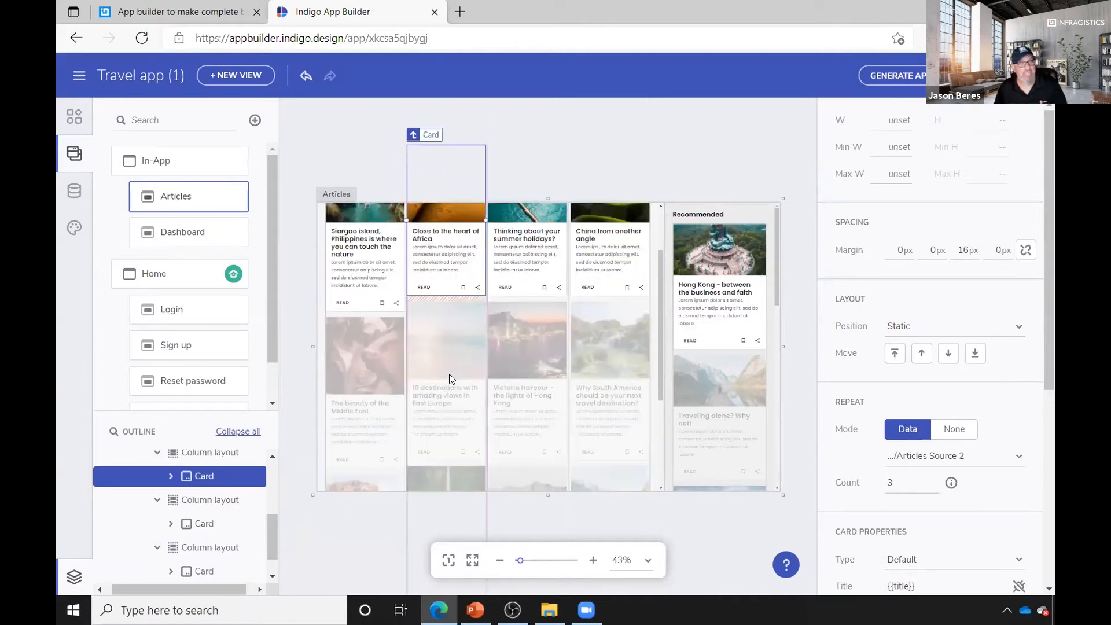
scroll(449, 374, up, 2)
click(527, 270)
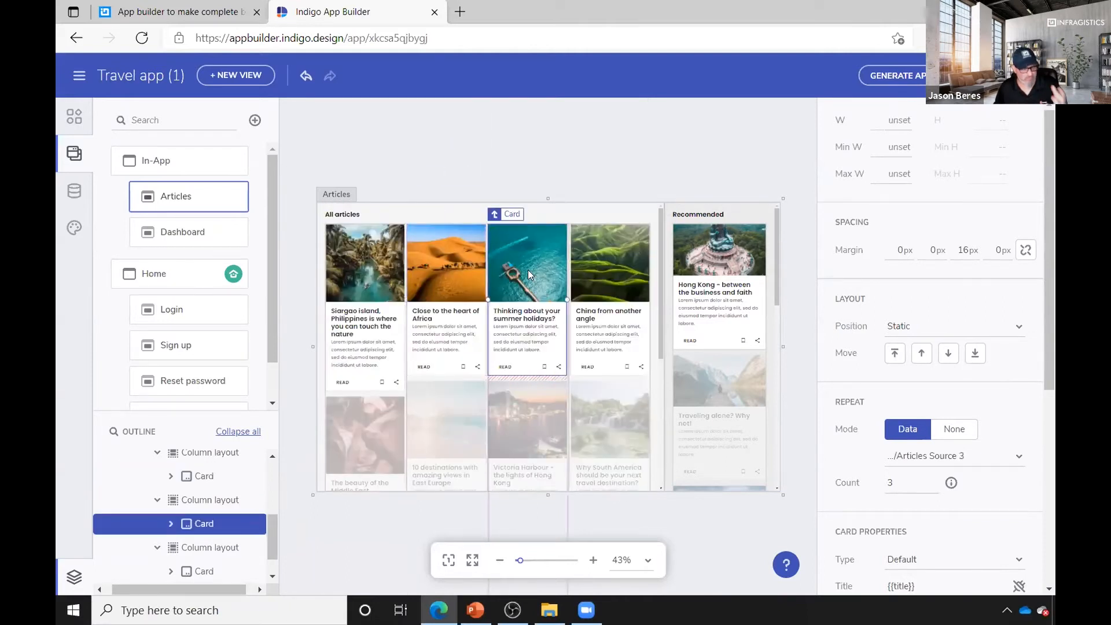
Review the third column card's title, subtitle and image bindings, and inspect the Recommended card's settings.
scroll(945, 421, down, 4)
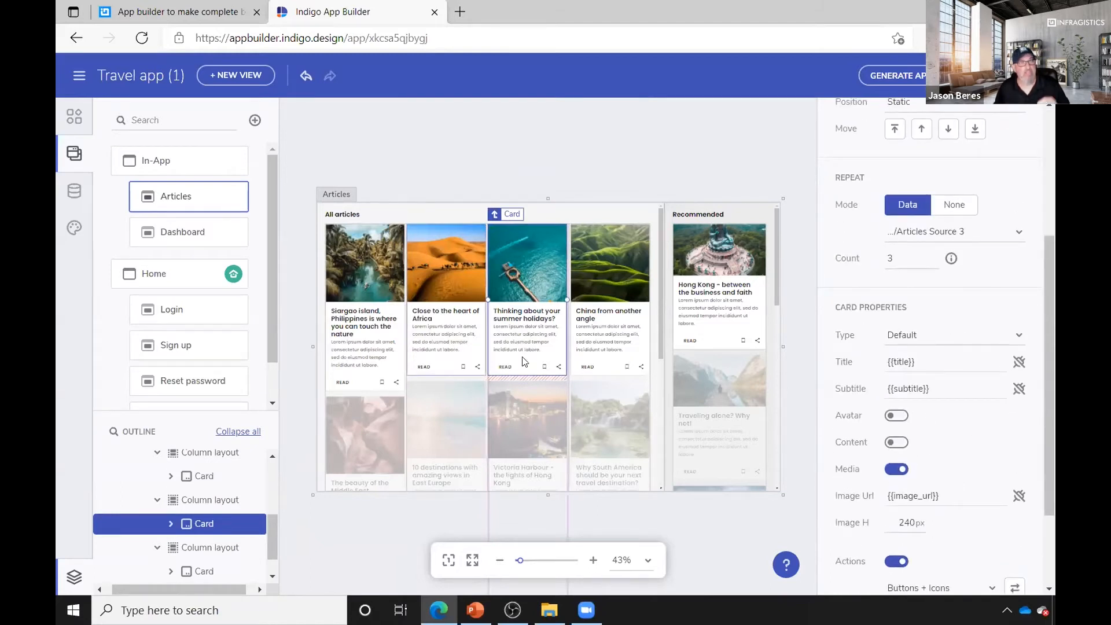
scroll(532, 429, down, 2)
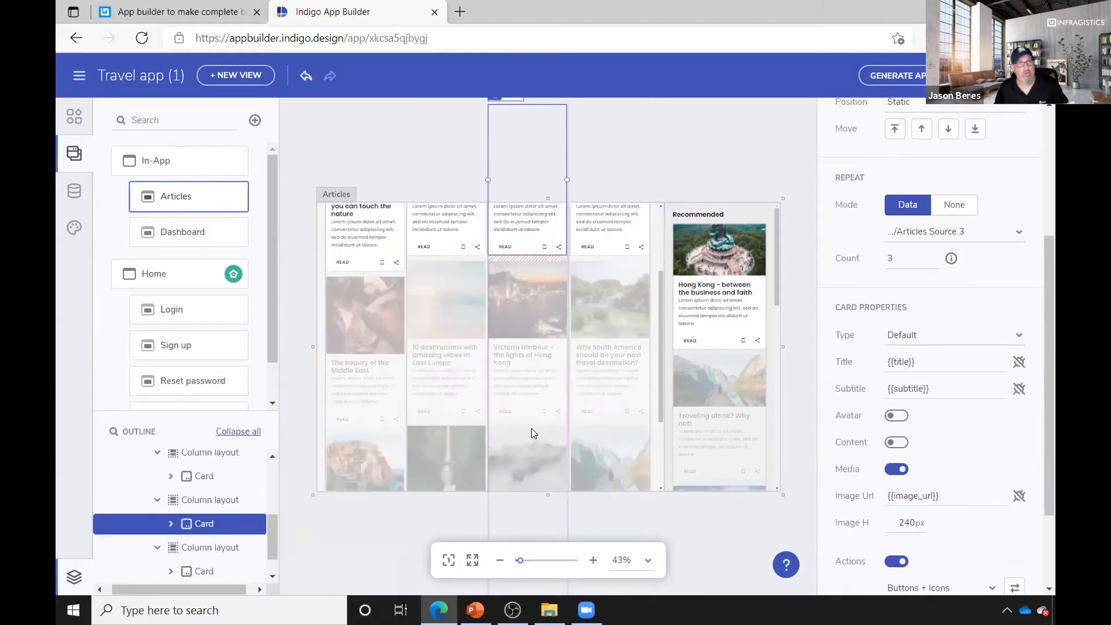
scroll(532, 429, up, 2)
click(724, 329)
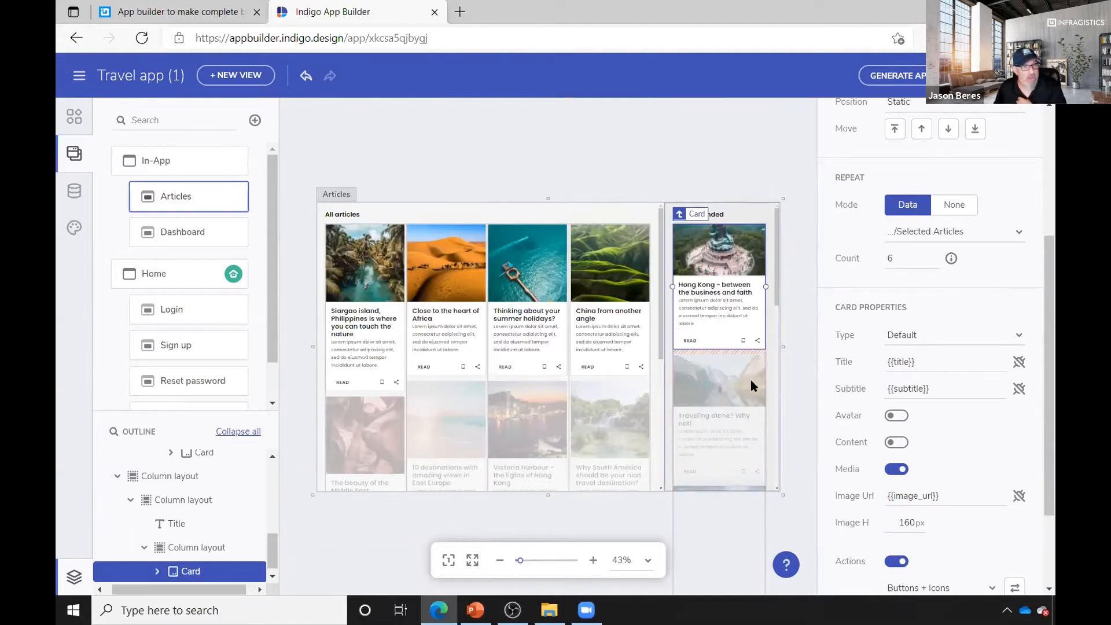
Open the Dashboard view and inspect the repeat data settings of the first Photos image and the Latest in articles card.
click(162, 238)
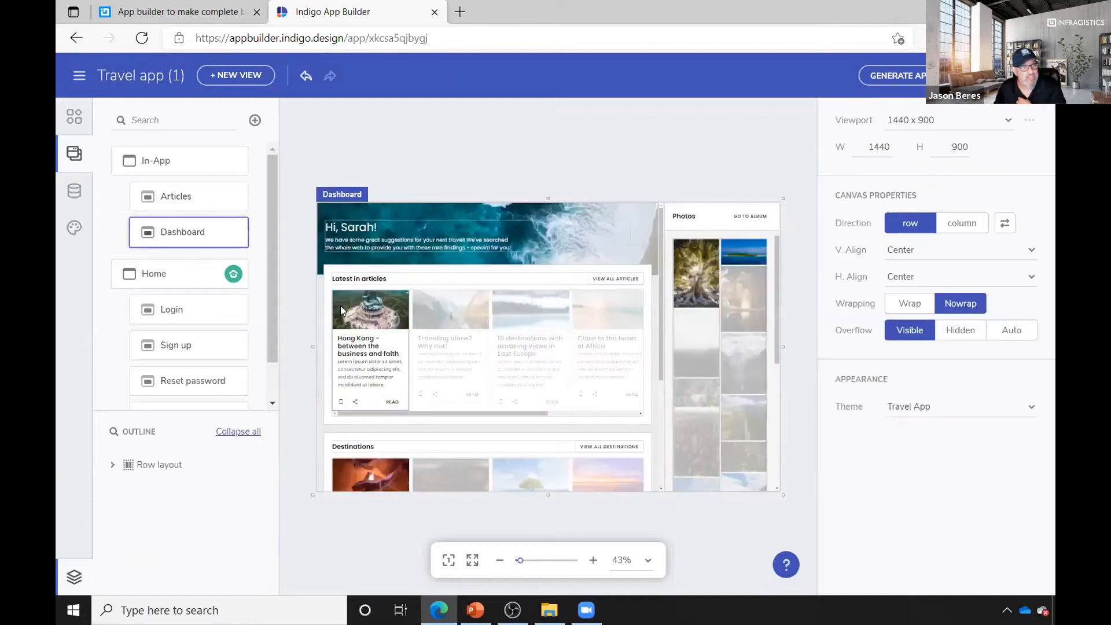
click(726, 266)
click(703, 283)
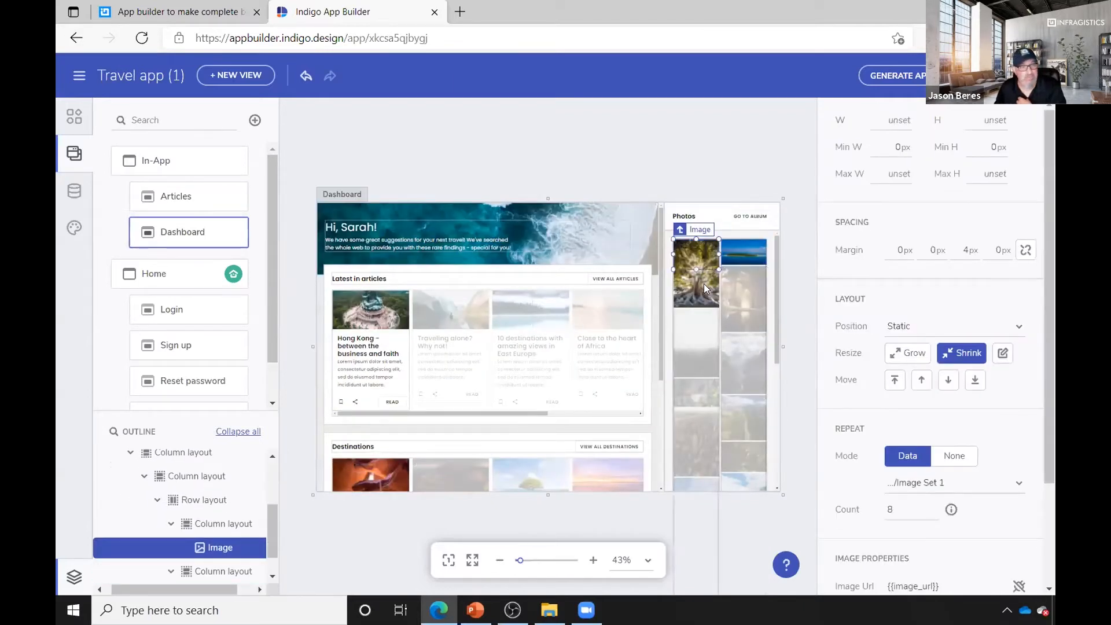
click(519, 398)
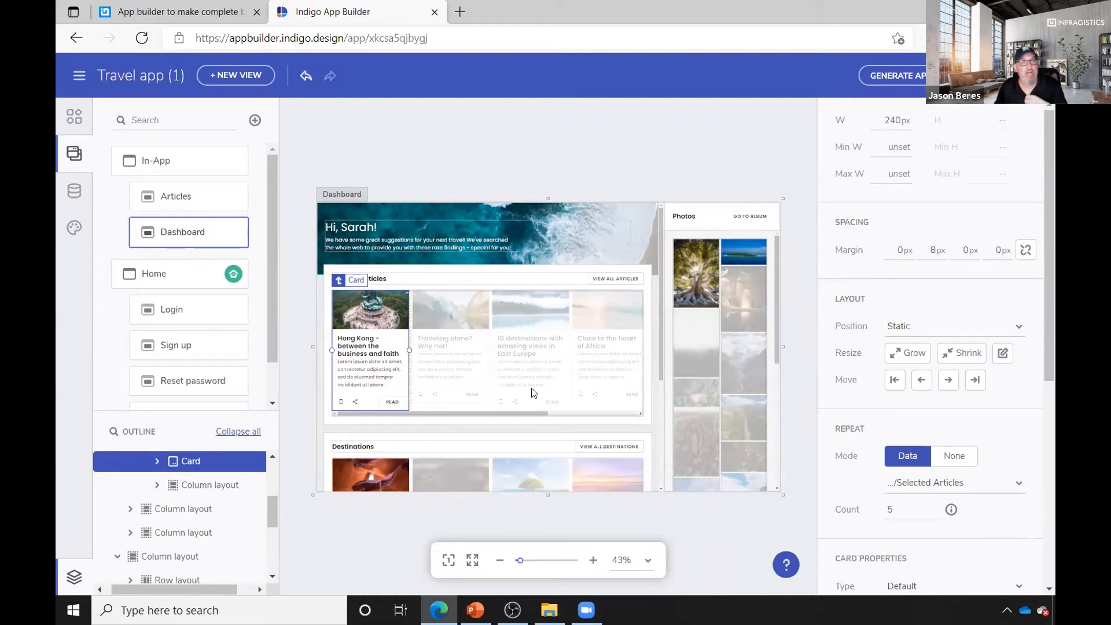
View the Login and Sign up views, and return to the Dashboard view.
click(203, 311)
click(184, 346)
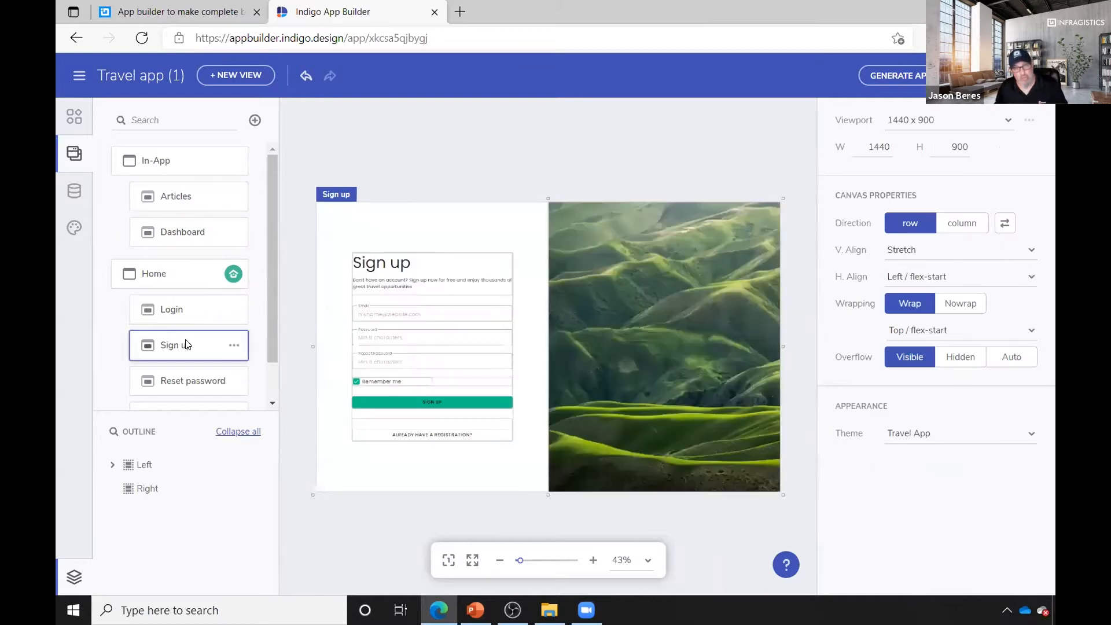
click(177, 246)
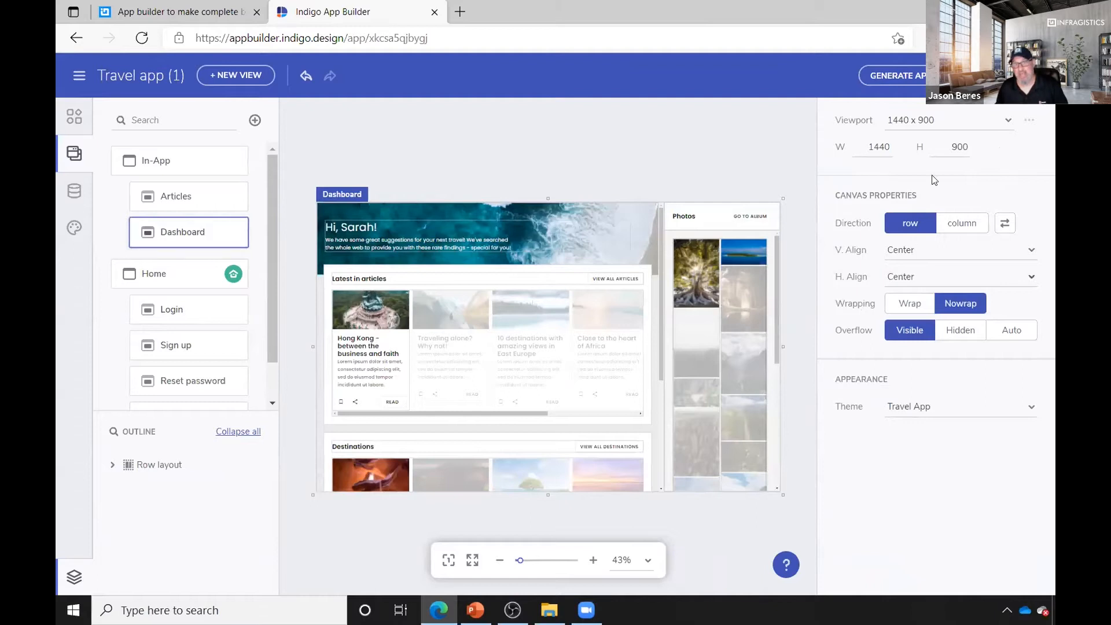
Preview the Travel app's Dashboard and hide the generated code.
click(992, 76)
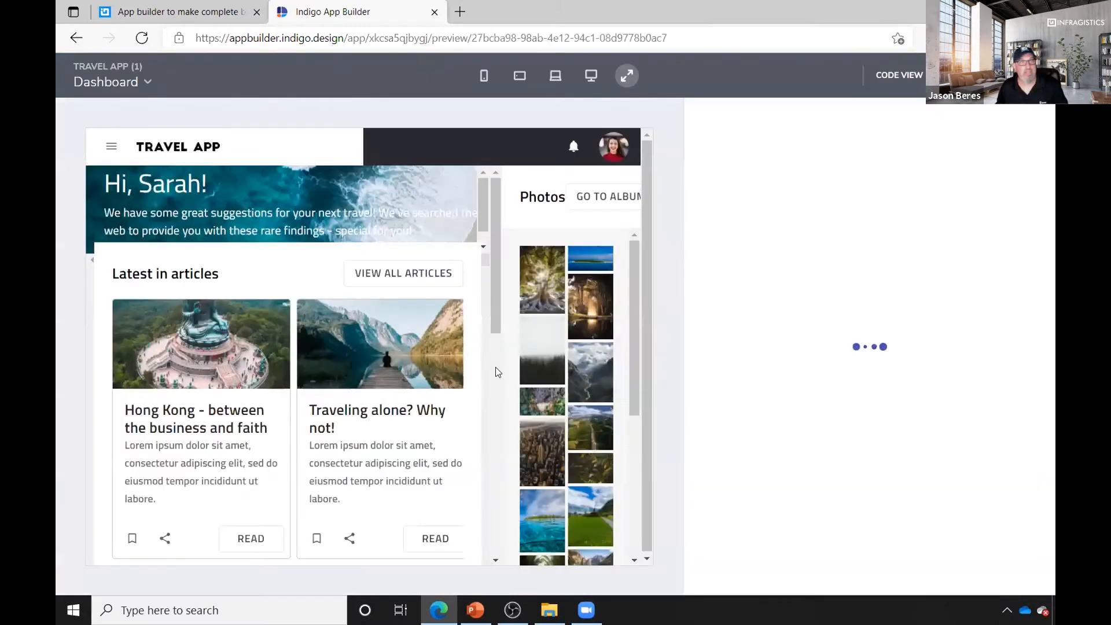
mouse_move(490, 281)
mouse_down()
mouse_move(479, 446)
mouse_move(498, 272)
mouse_up()
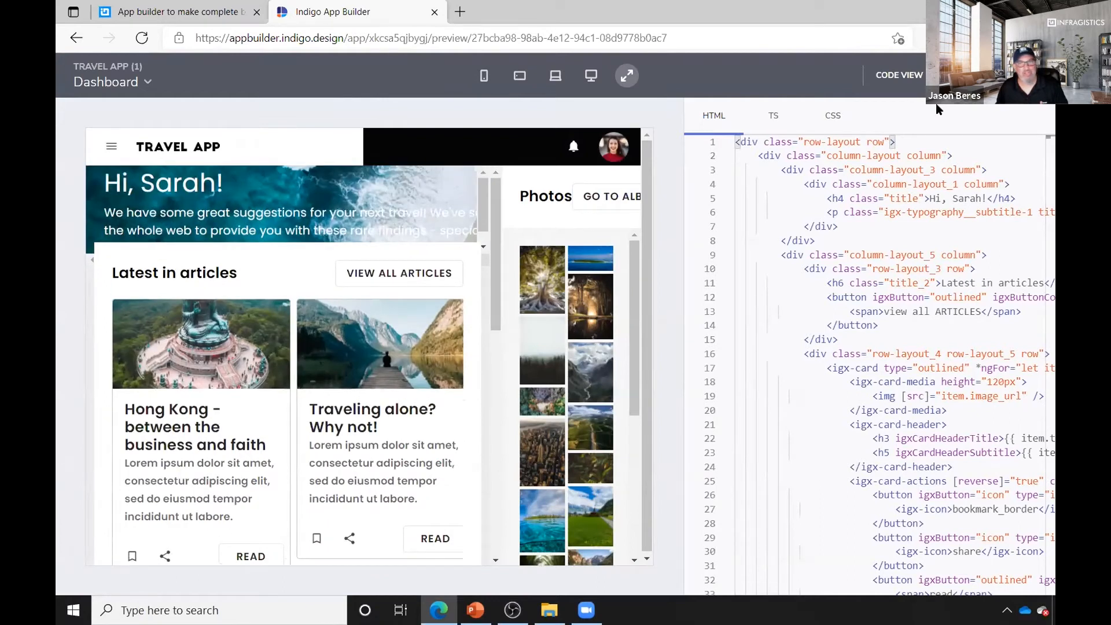
click(944, 75)
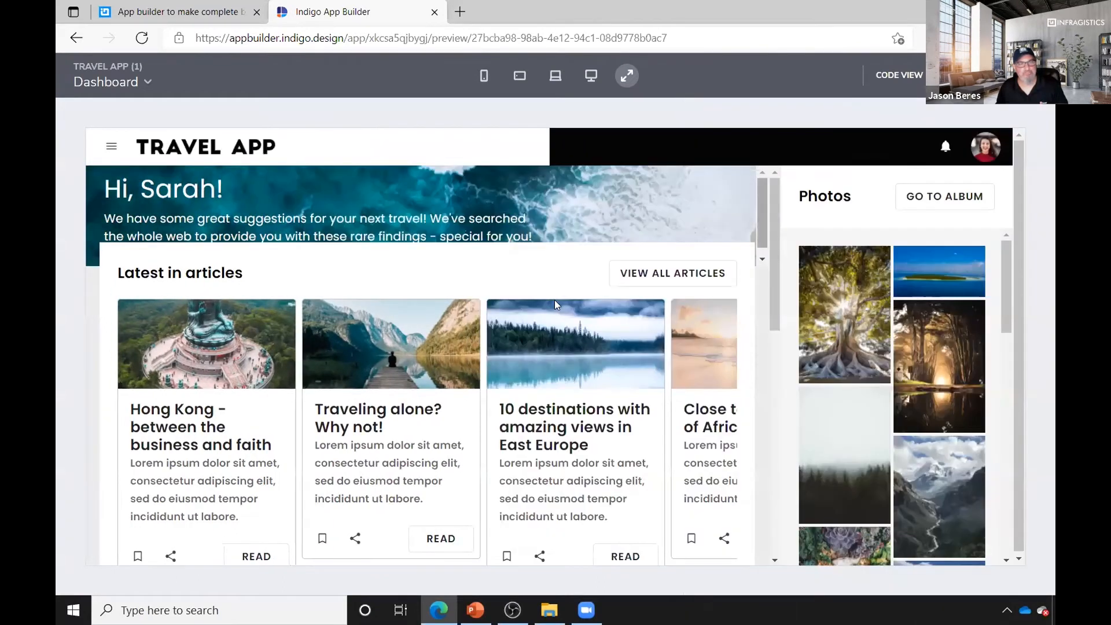
Look through the Latest in articles cards and the Destinations section in the running preview.
scroll(546, 324, down, 2)
drag(333, 464, 426, 464)
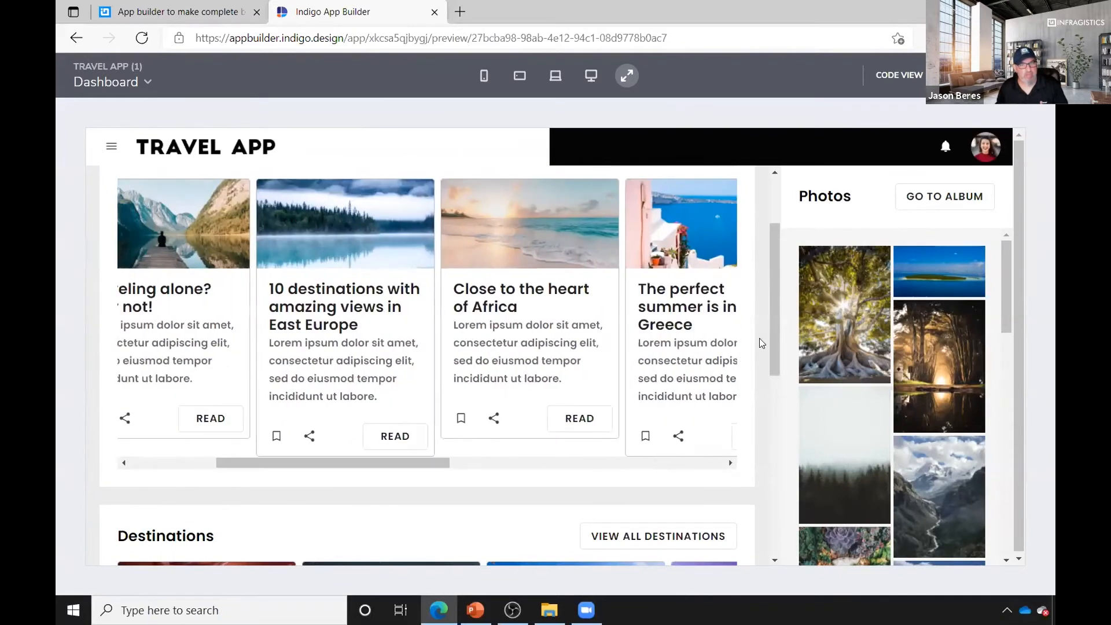
drag(773, 339, 764, 448)
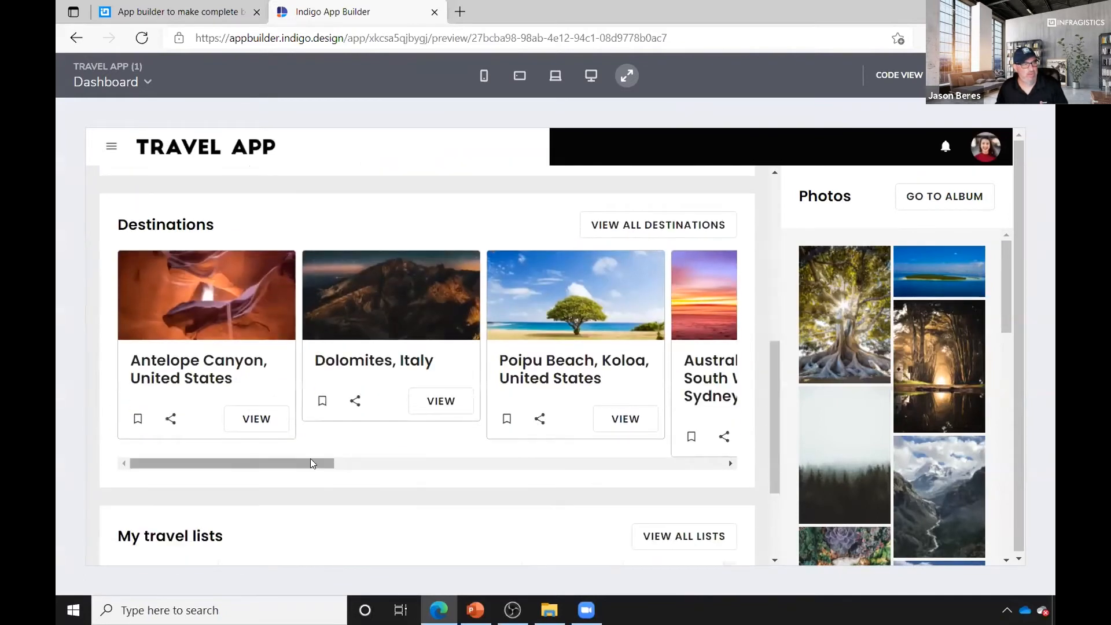
Look through the Destinations cards in the running preview and return to the start of the Dashboard.
drag(310, 462, 246, 471)
scroll(533, 419, up, 3)
scroll(534, 419, up, 4)
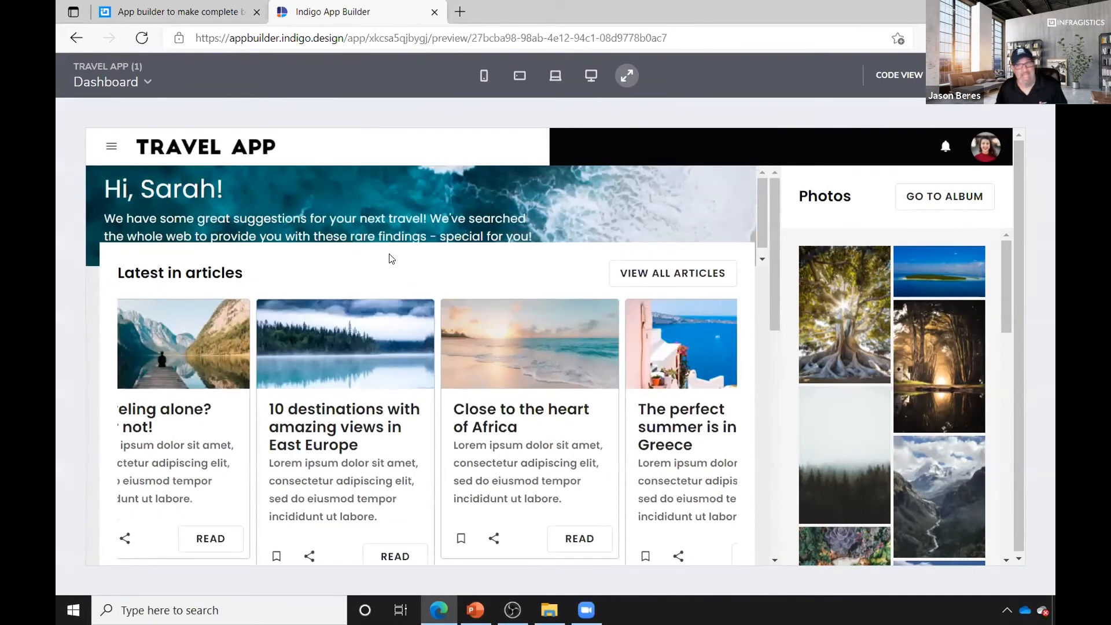
Leave the preview and view the app generation options without downloading the ZIP.
click(1029, 75)
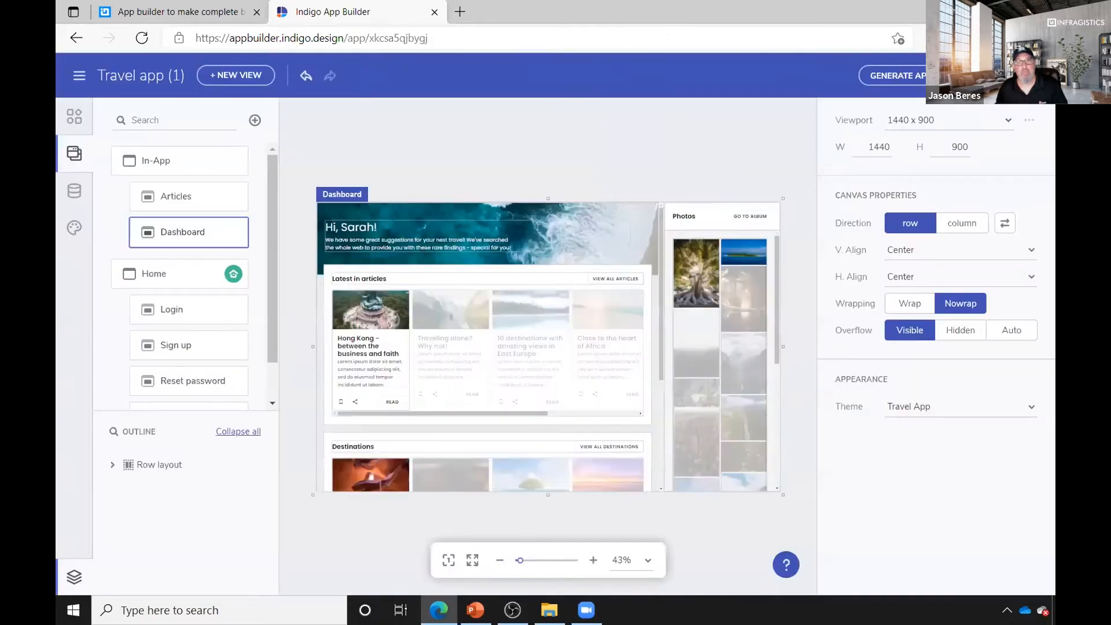
click(952, 76)
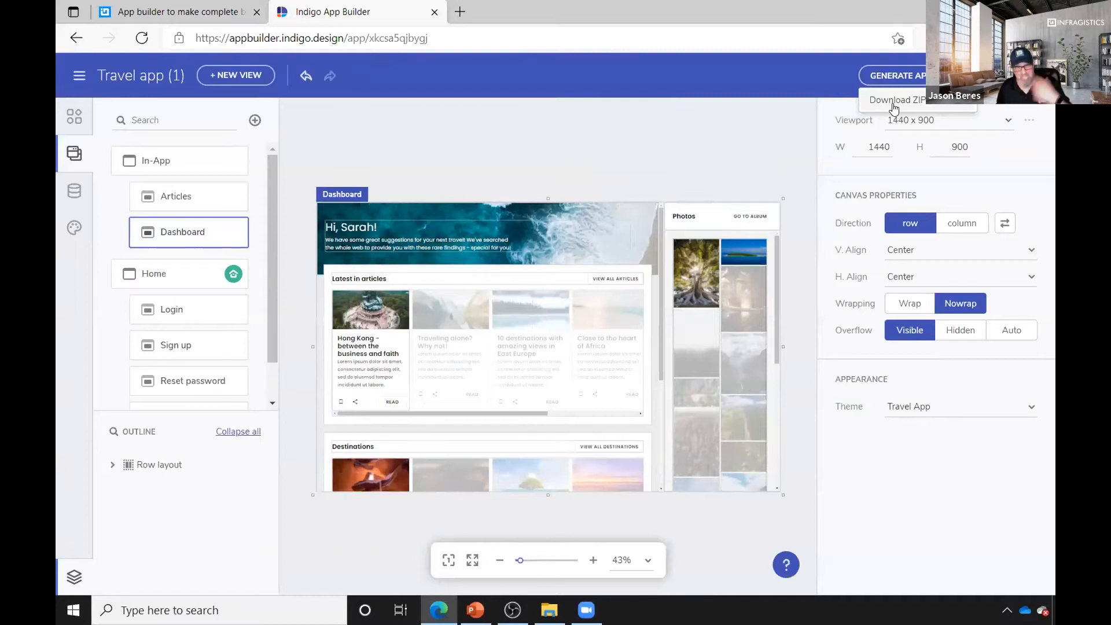
click(756, 152)
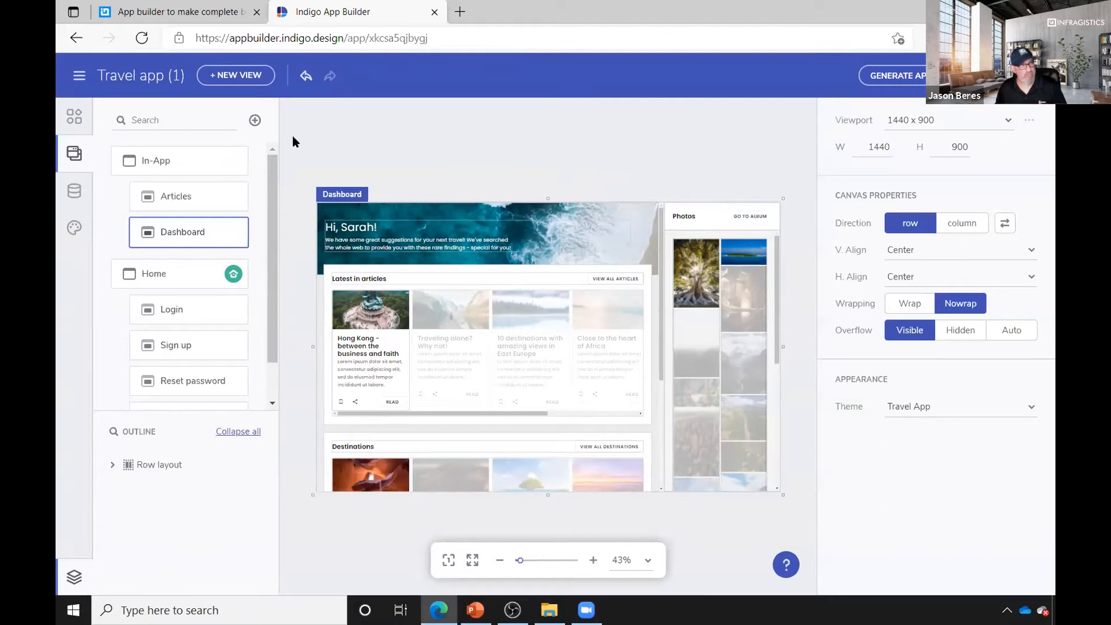
Add a new master view to the Travel app and start adding a REST API data source.
click(255, 121)
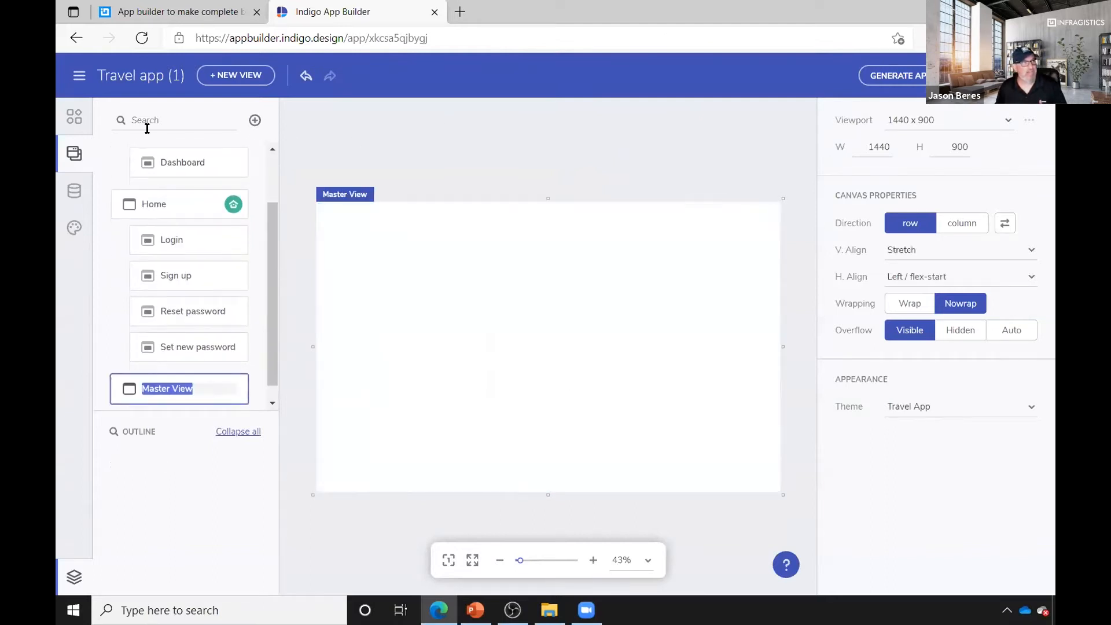
click(74, 116)
click(70, 194)
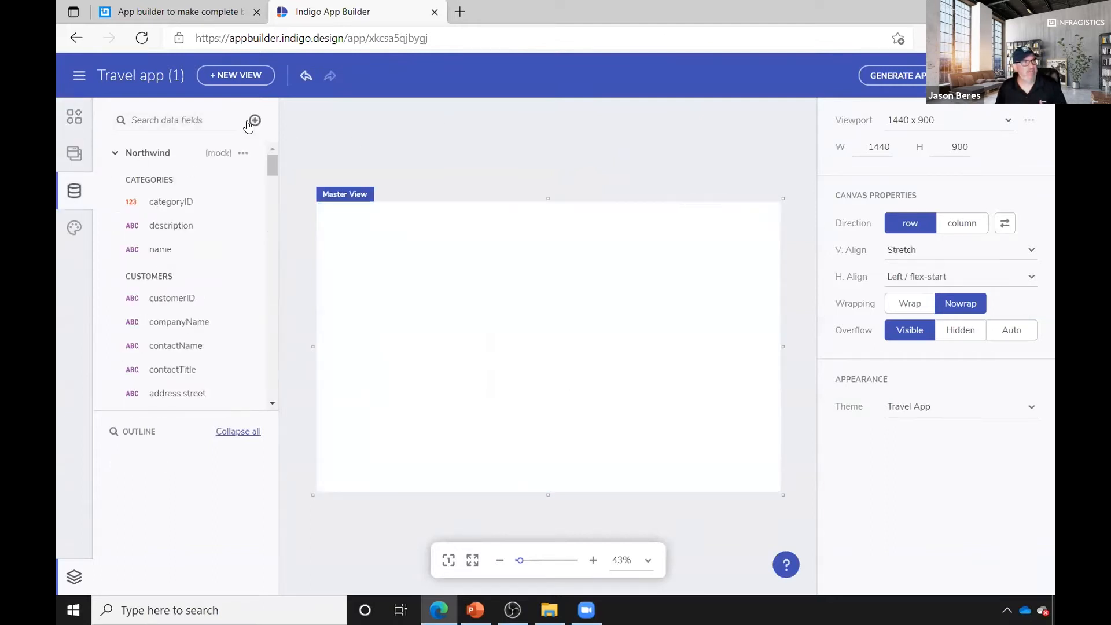
click(255, 121)
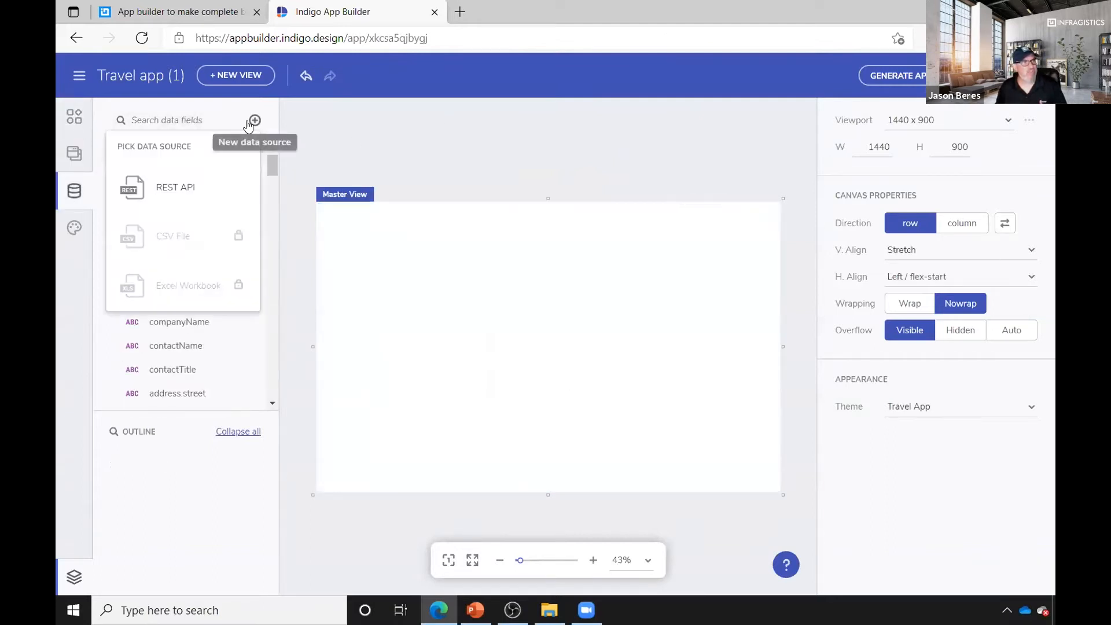
click(164, 188)
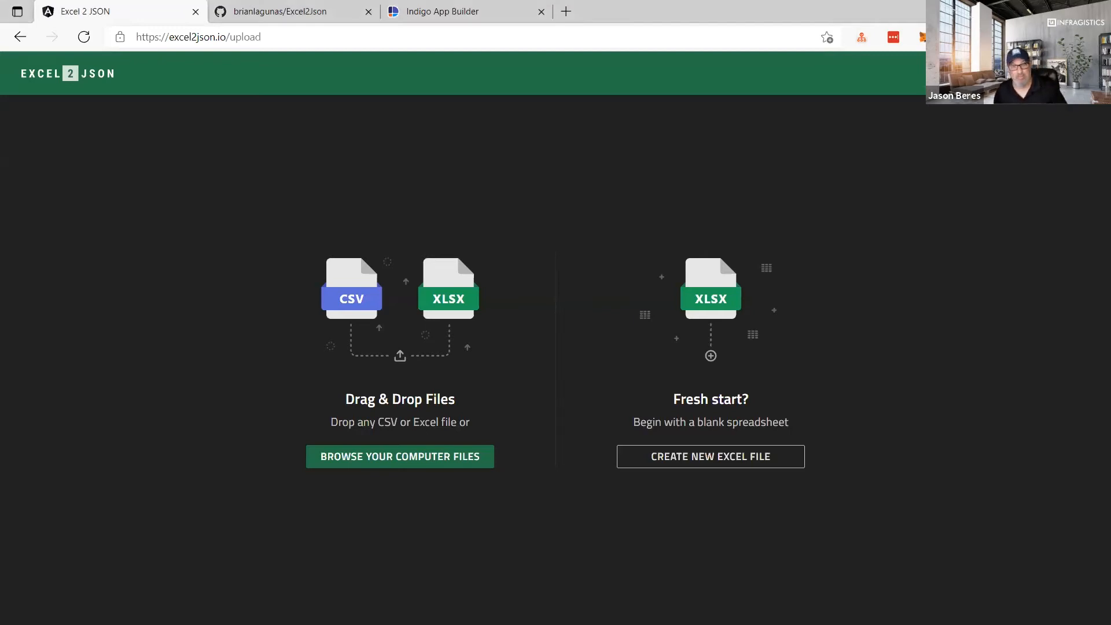
click(862, 14)
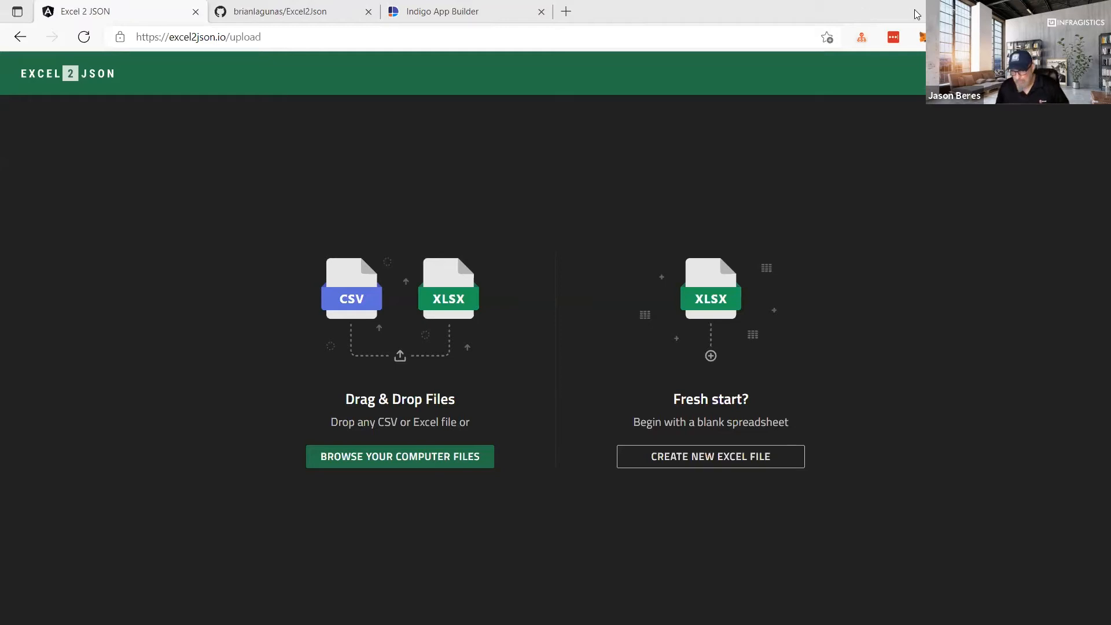
key(super+d)
drag(914, 11, 811, 88)
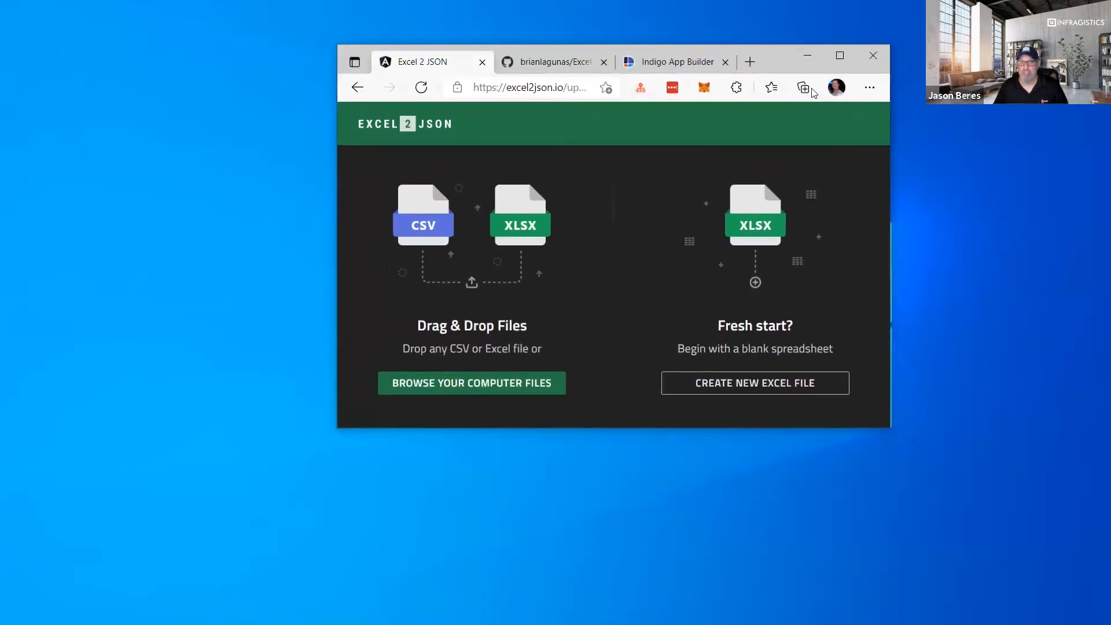
click(840, 56)
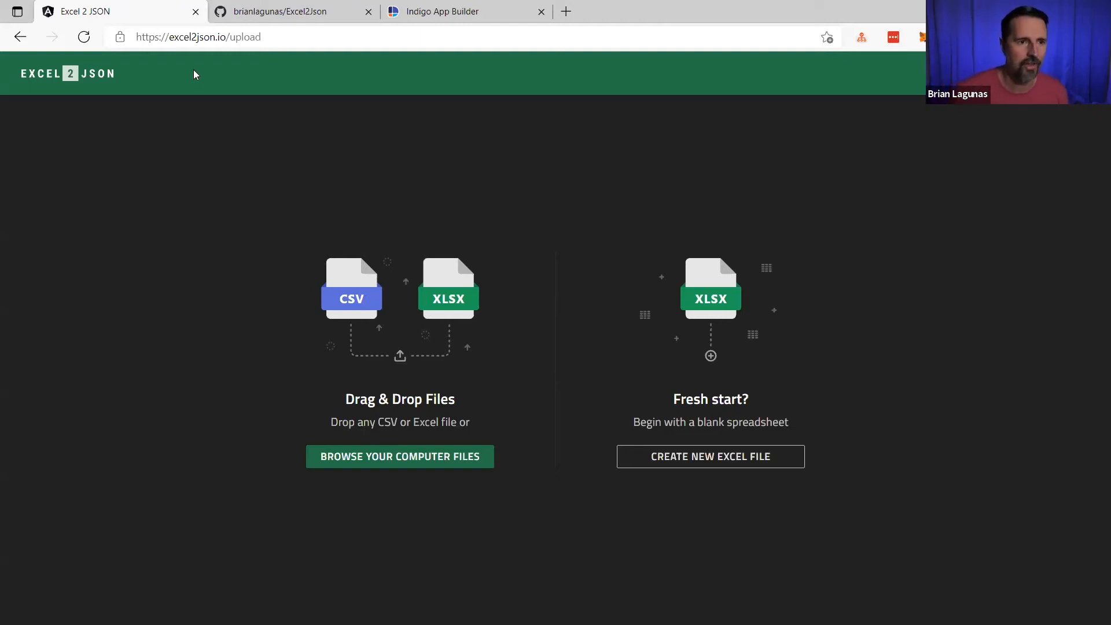
drag(231, 37, 126, 40)
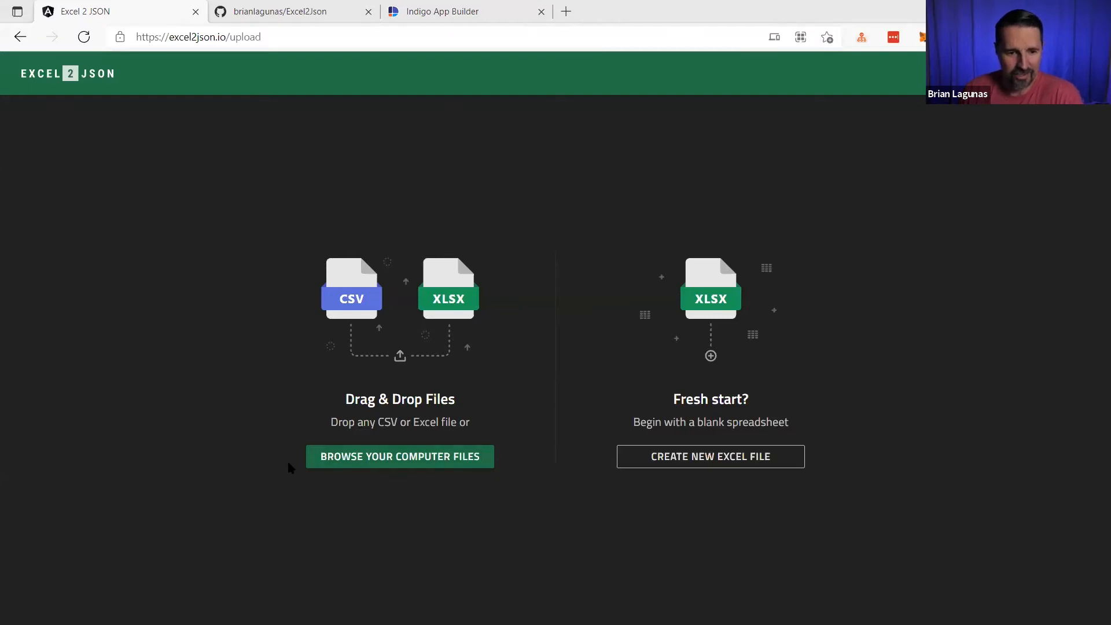
Upload sample.xlsx from the Desktop folder to Excel 2 JSON.
click(400, 457)
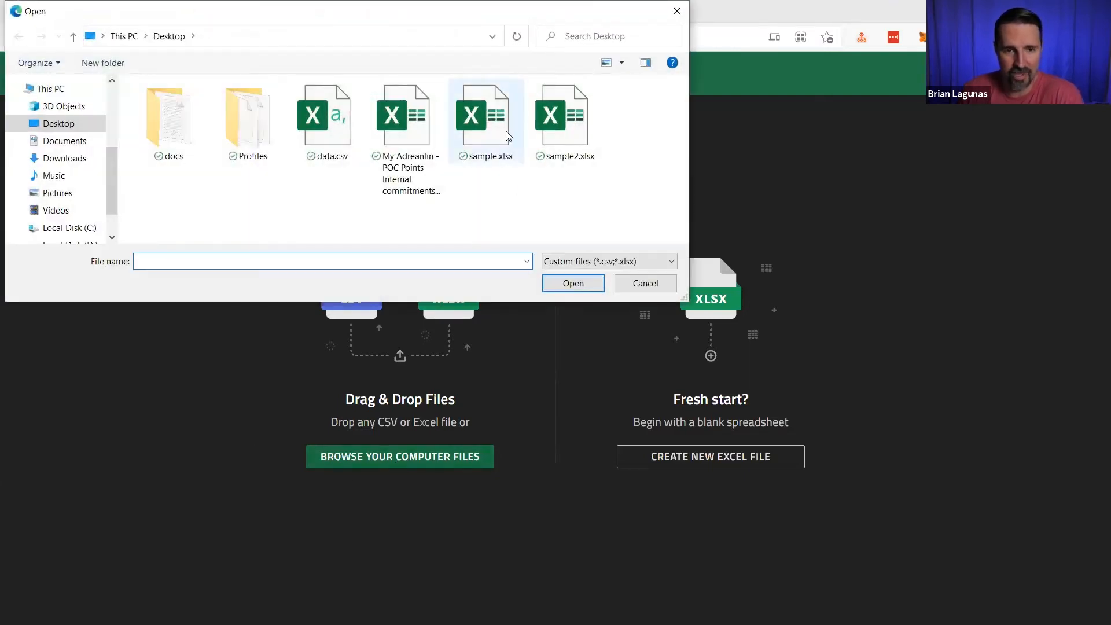
double_click(494, 120)
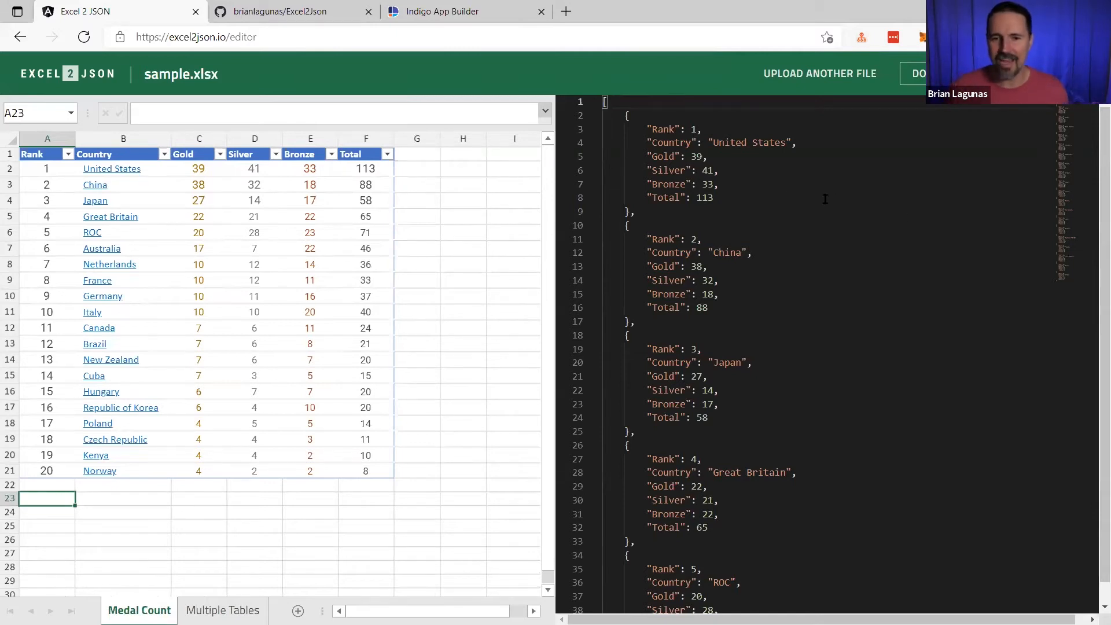
Compare the Medal Count table with its generated JSON by selecting cells and JSON records.
click(232, 214)
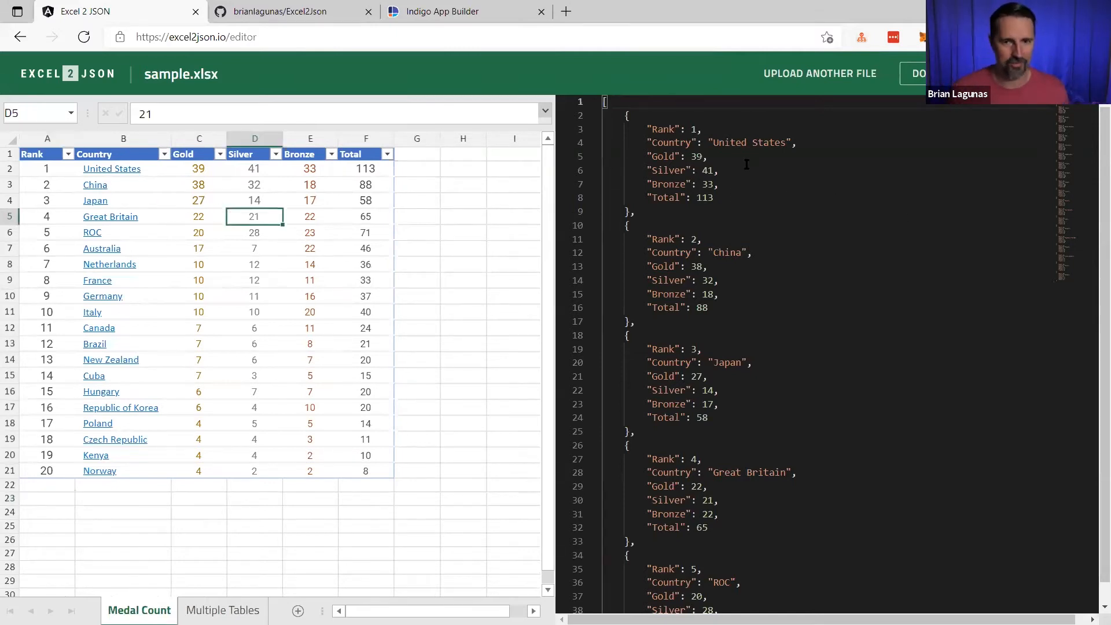
drag(628, 118, 762, 397)
click(821, 358)
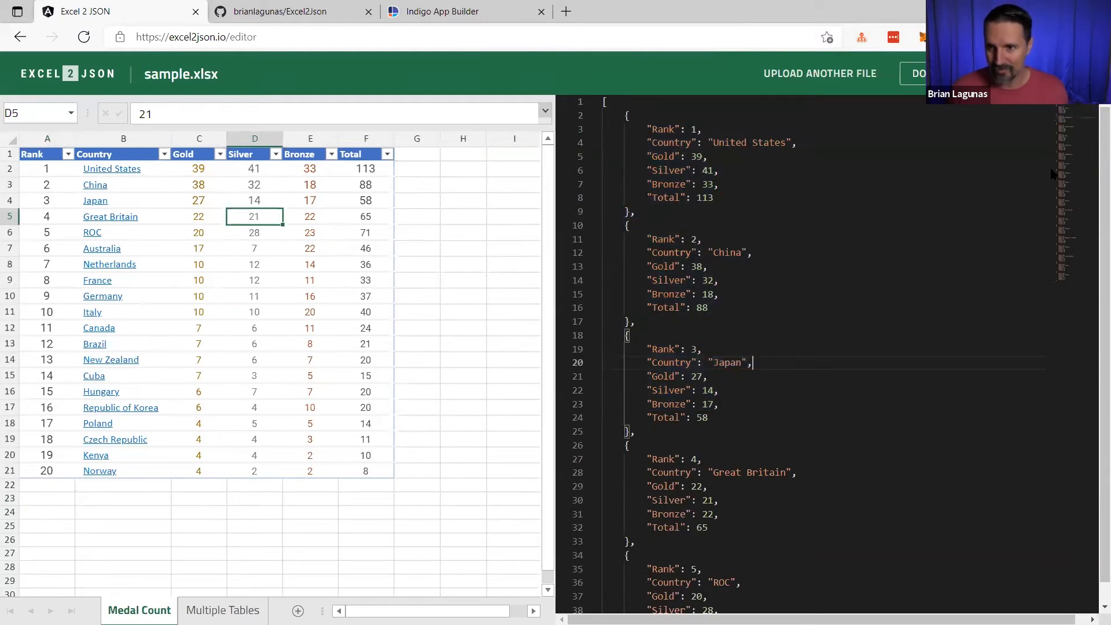
drag(1087, 127, 1056, 110)
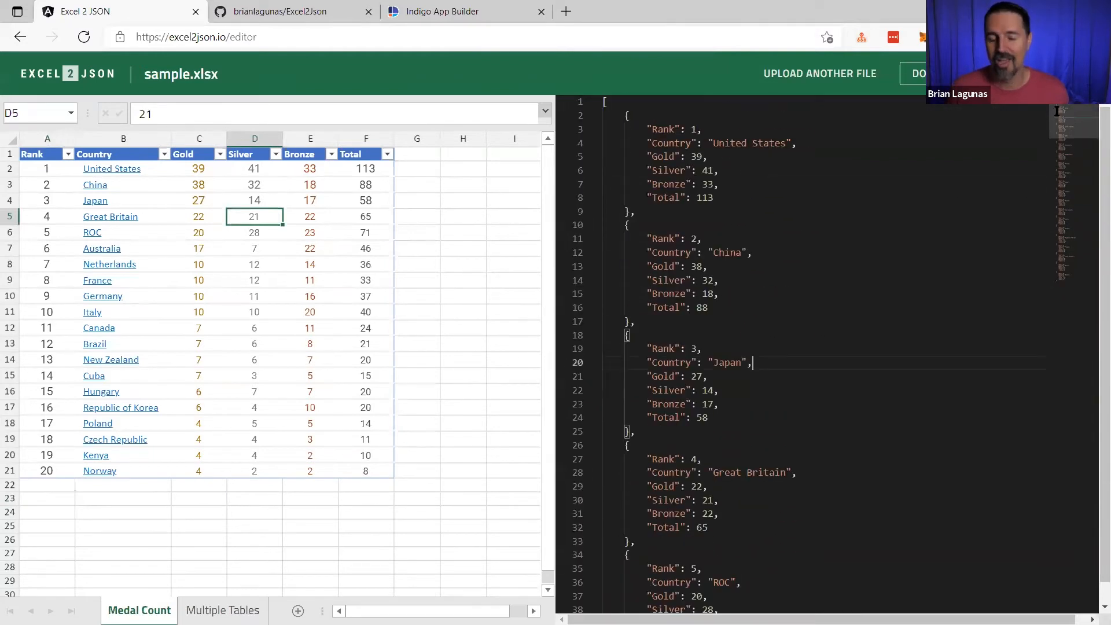
click(219, 300)
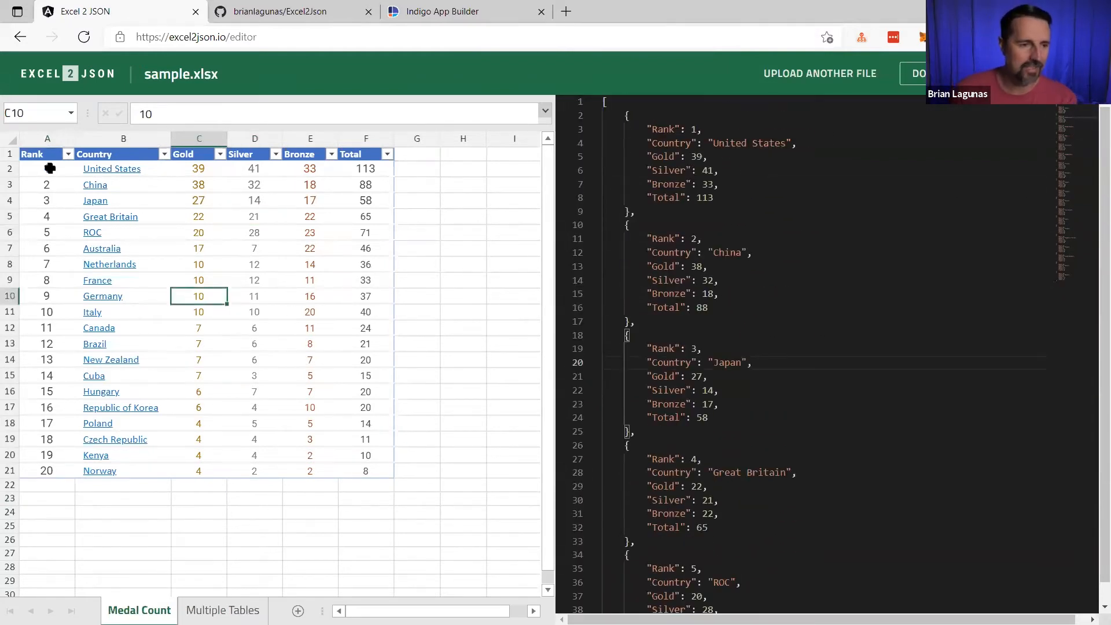
drag(50, 167, 342, 397)
click(342, 393)
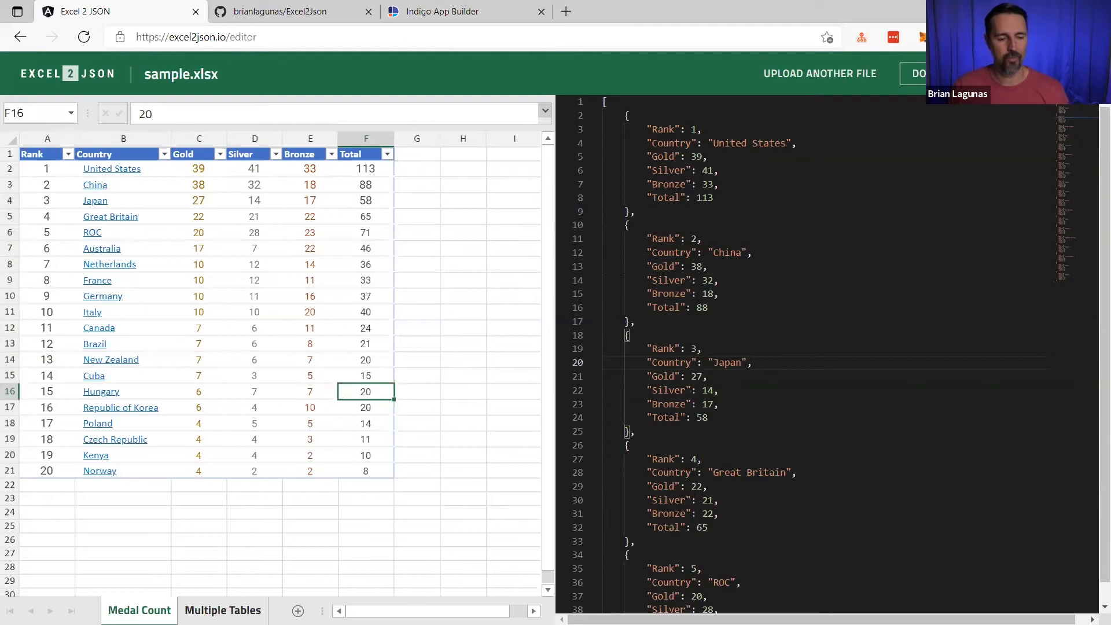
Examine the JSON for each table on the Multiple Tables sheet and return to the Medal Count table.
click(223, 610)
click(252, 319)
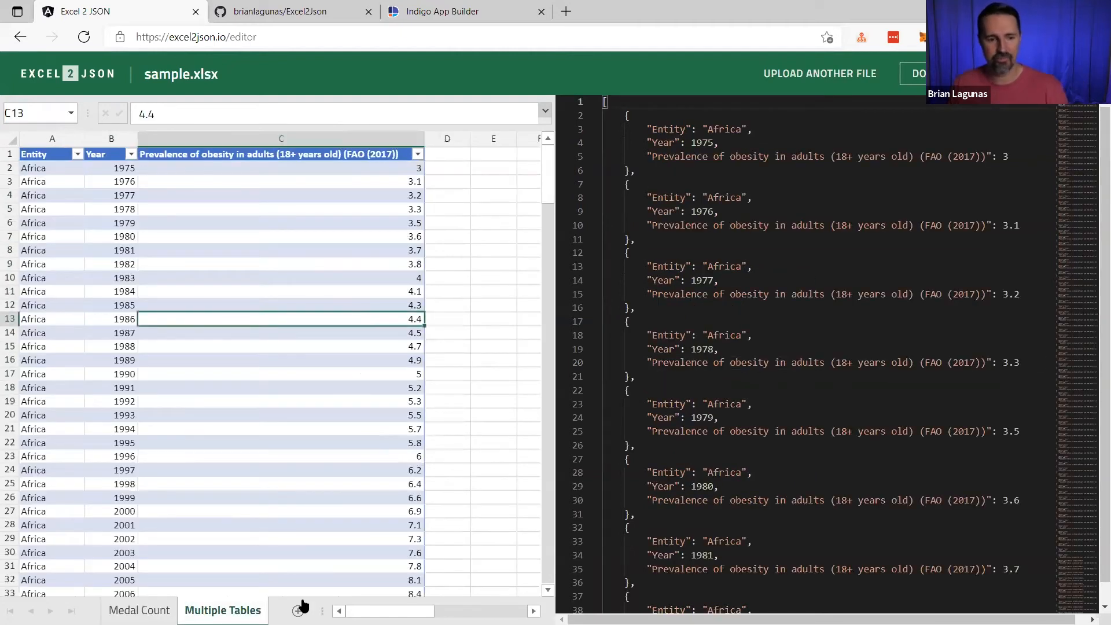
drag(384, 610, 455, 608)
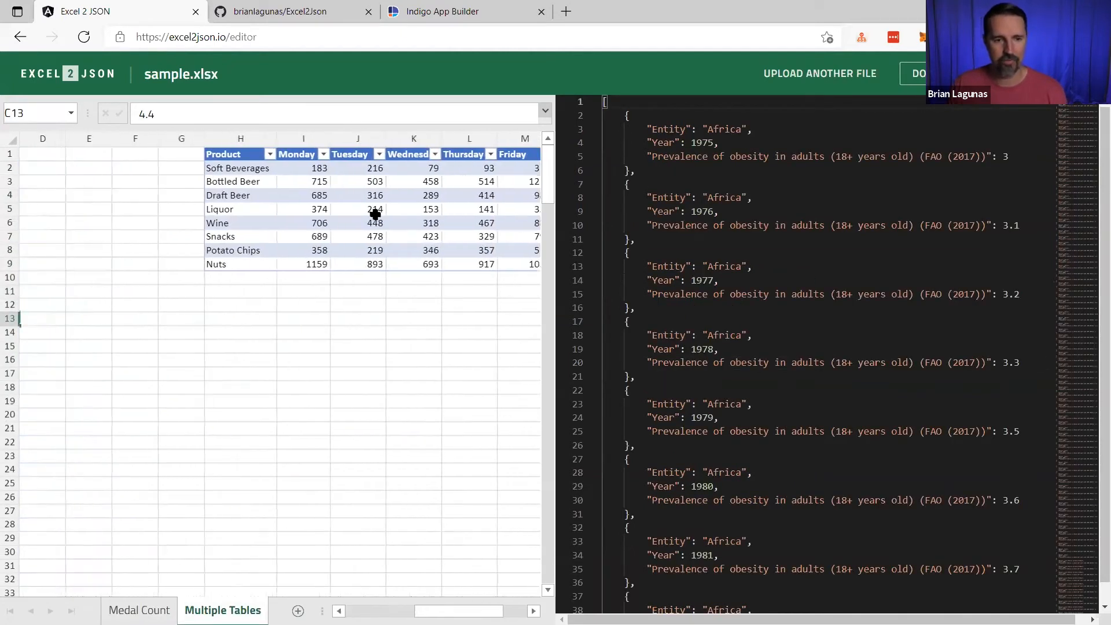
click(375, 211)
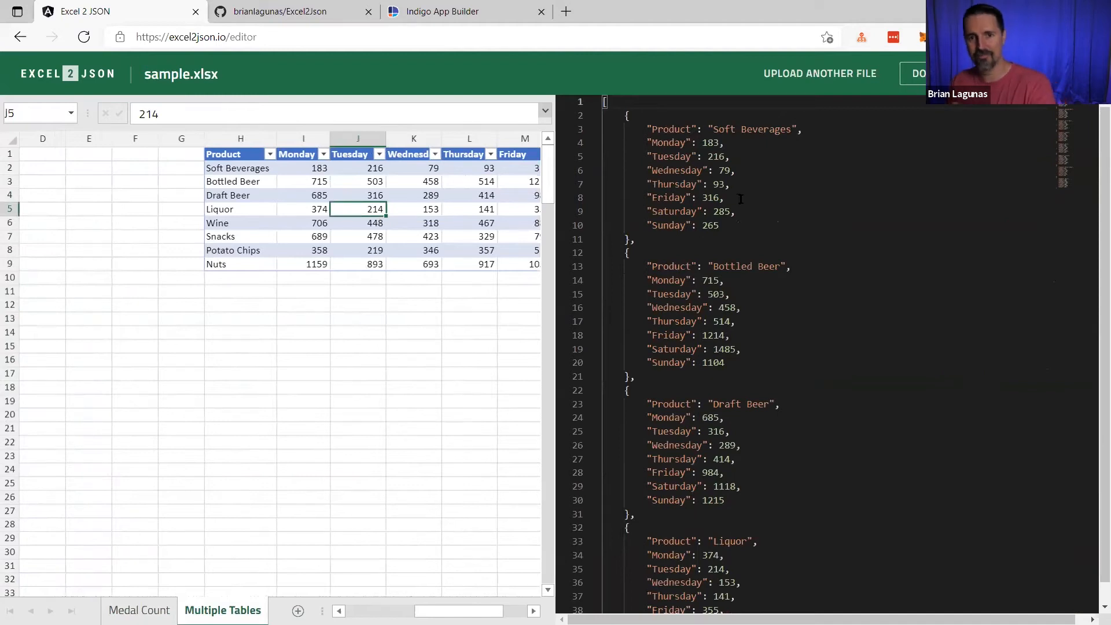
drag(456, 611, 387, 611)
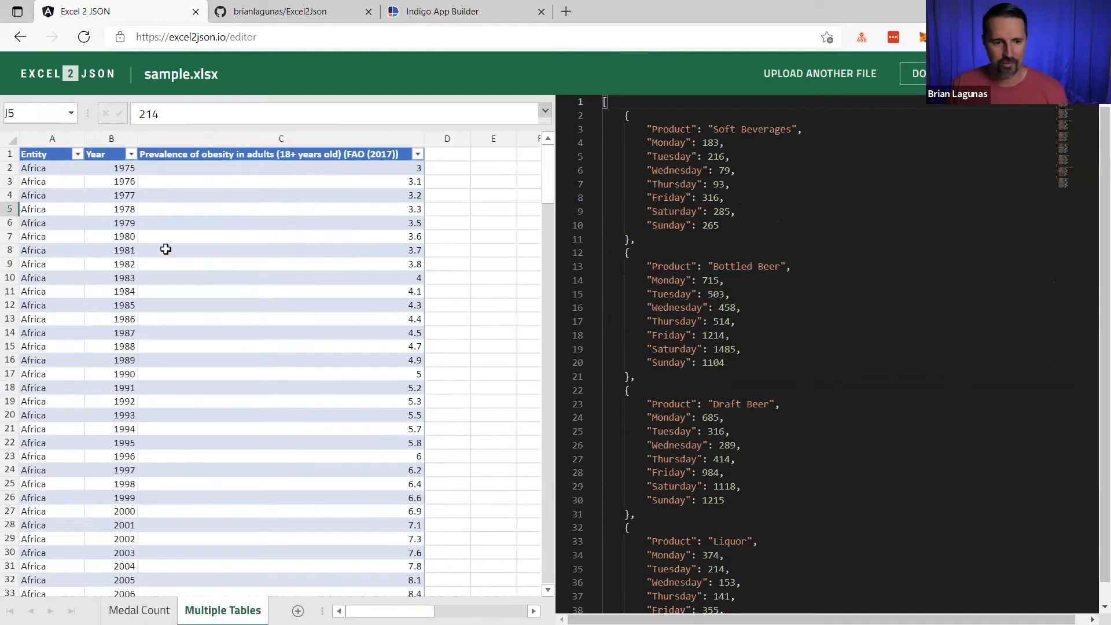
click(166, 250)
click(140, 610)
click(185, 269)
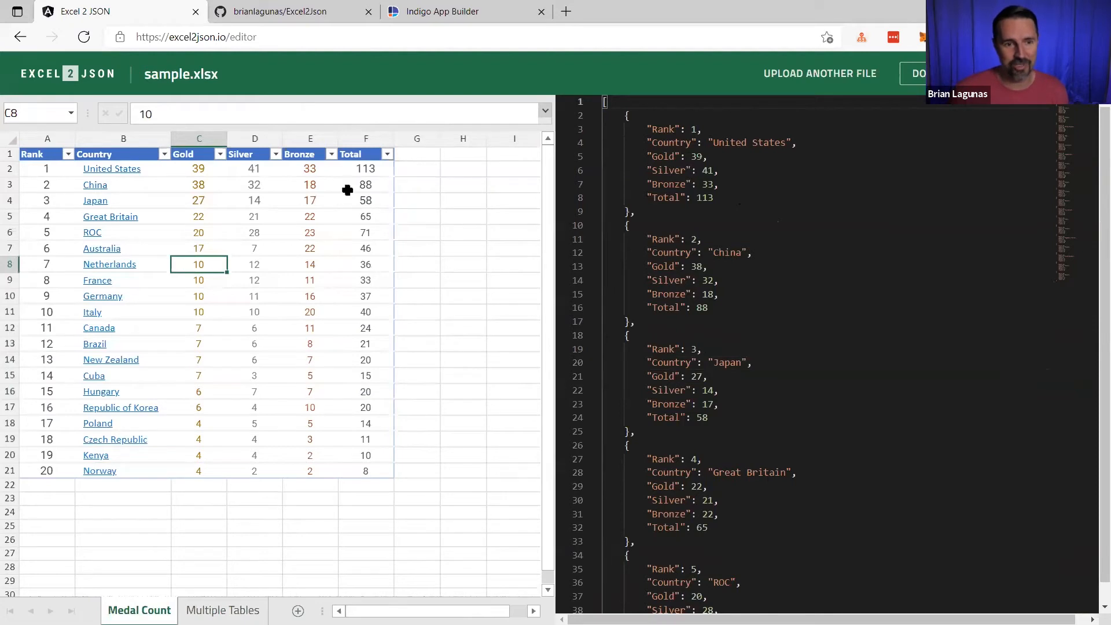
Set the United States Total to 0 in the Medal Count table and check its value in the JSON.
click(359, 168)
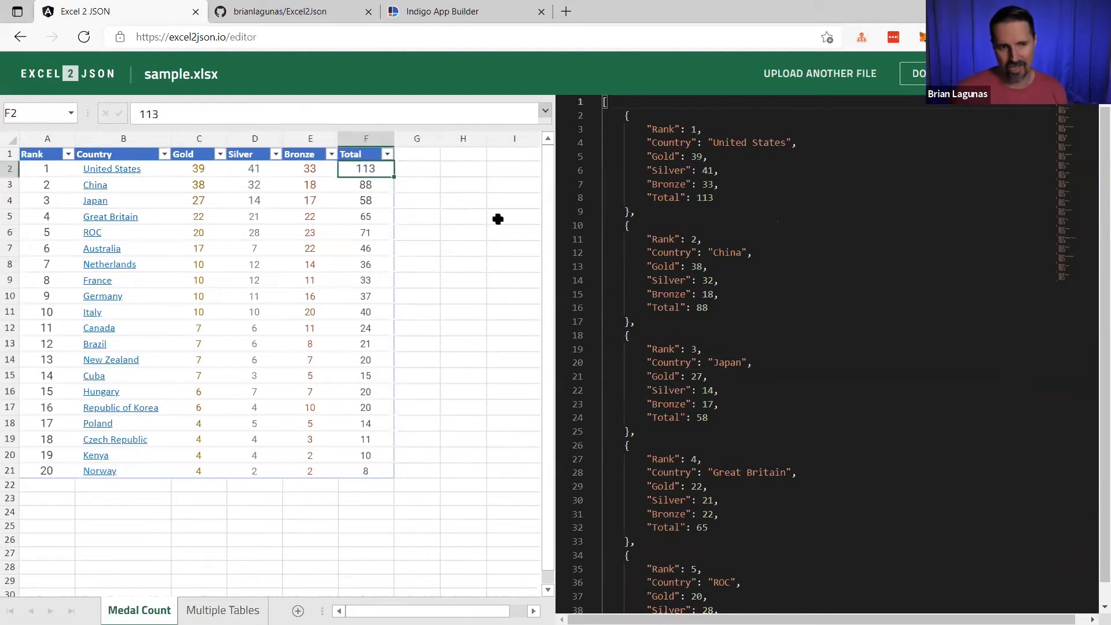
text(0)
key(Return)
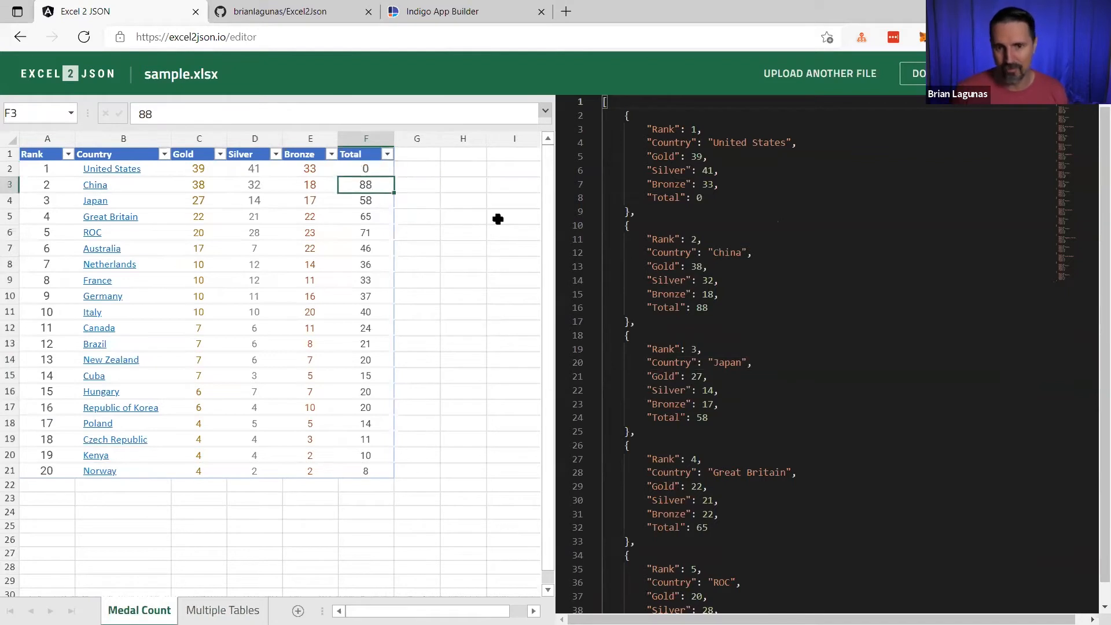
click(374, 173)
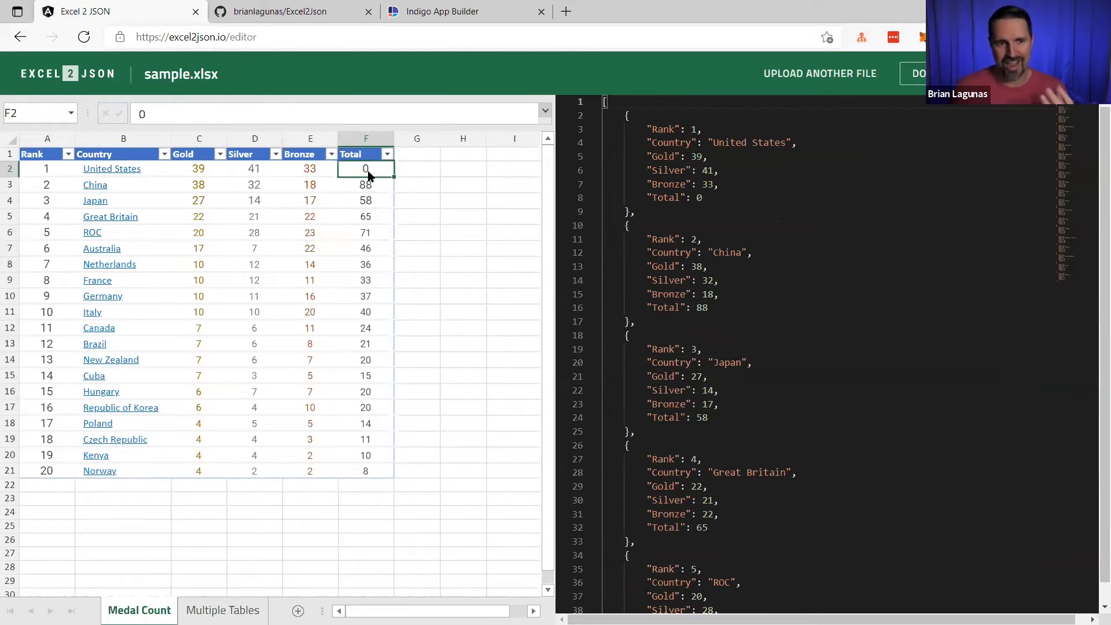
click(707, 198)
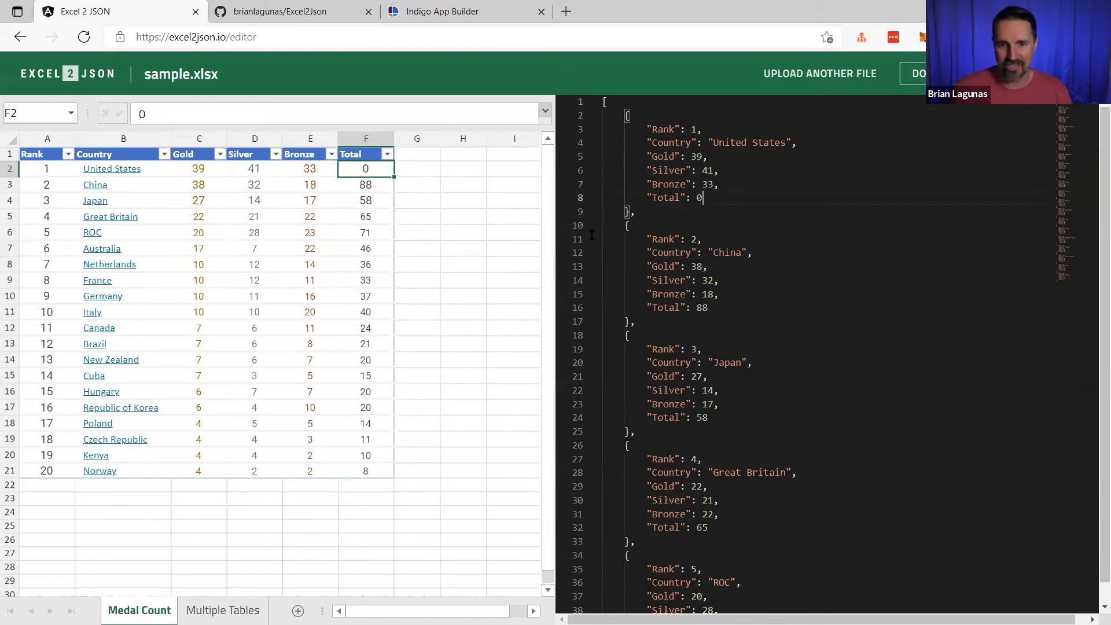
Set the United States Total to 150 in the Medal Count table and check its value in the JSON.
click(365, 171)
text(150)
key(Return)
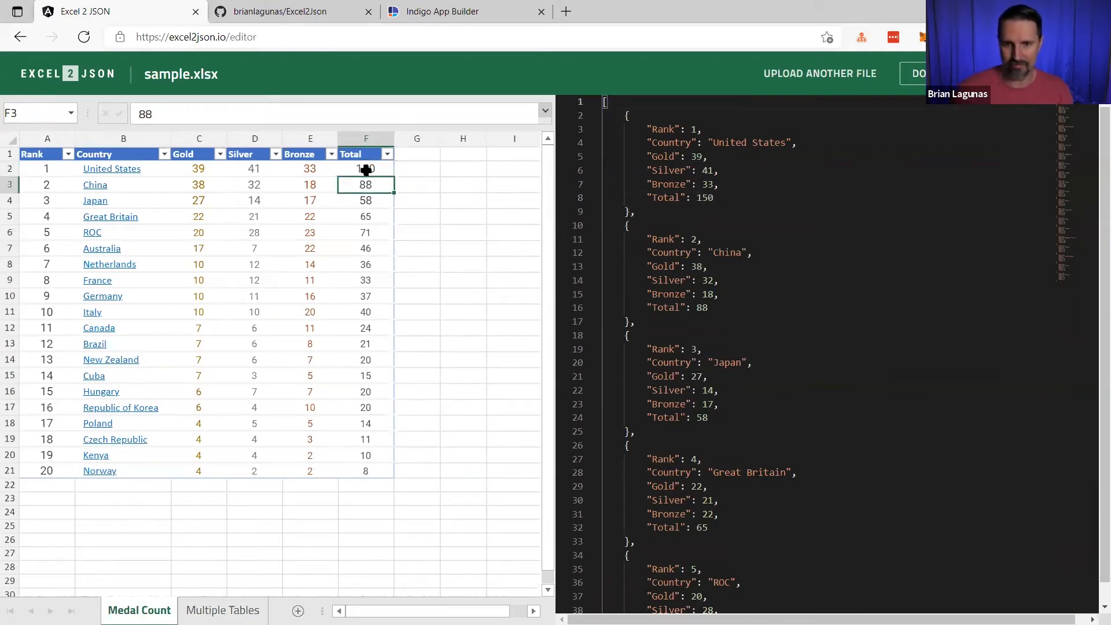
click(721, 198)
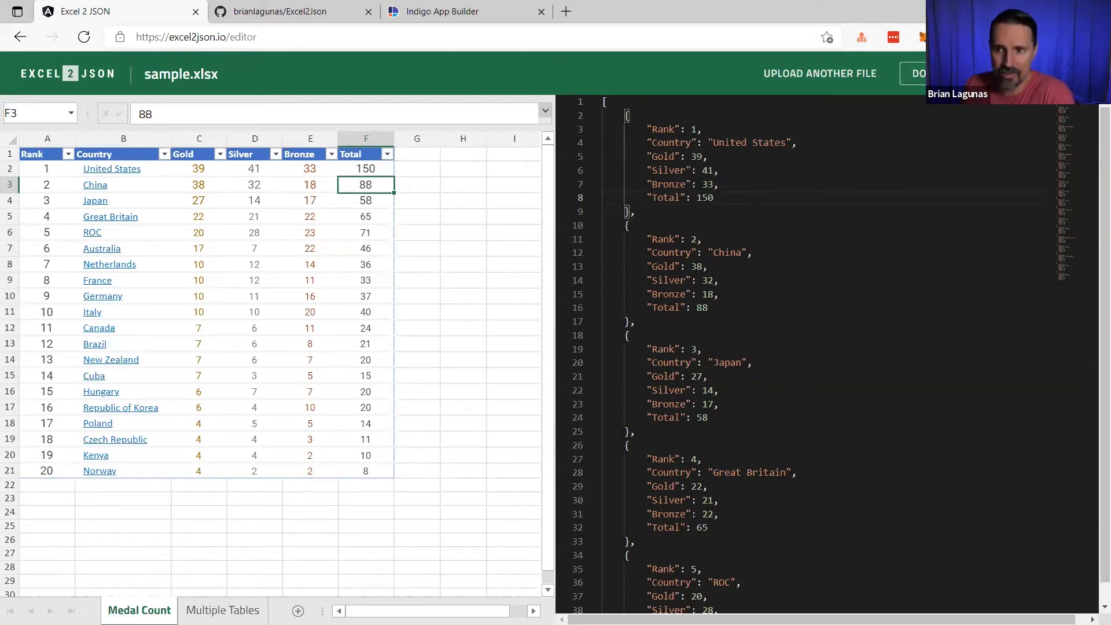
Try the JSON file download and dismiss the prompt without opening or saving the file.
click(951, 74)
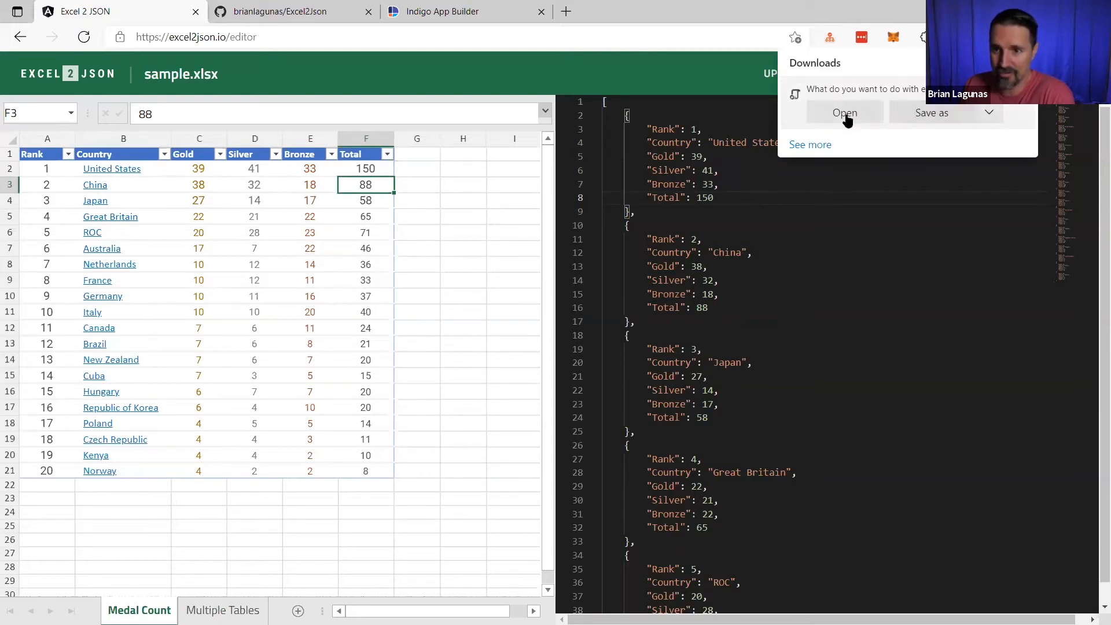
click(895, 297)
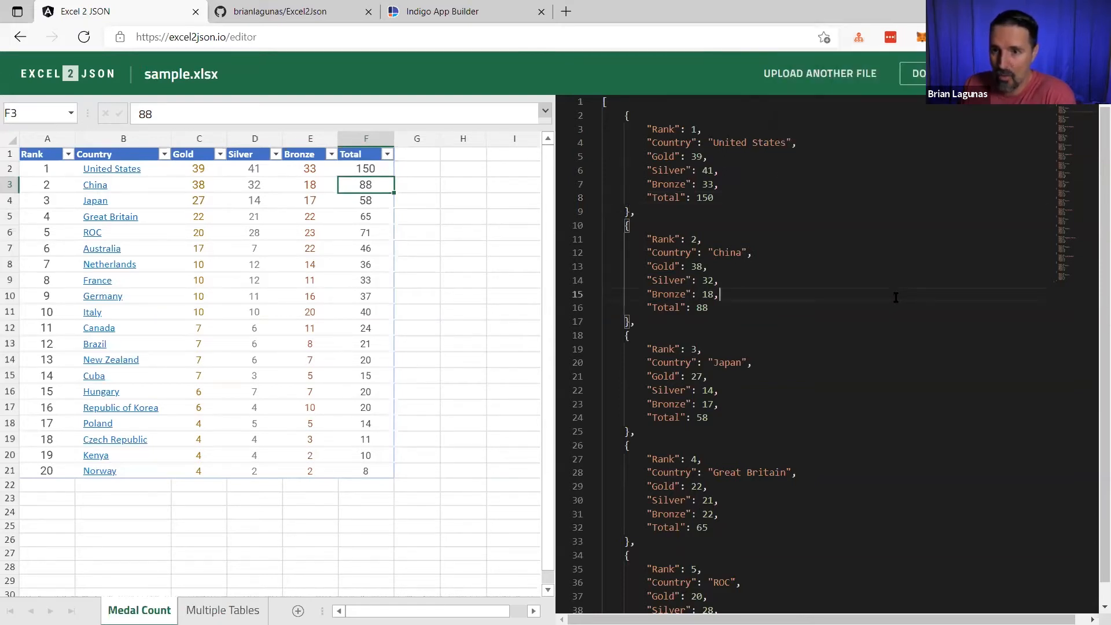
Create a share link for the Medal Count JSON, copy it and open it in a new browser tab.
click(1046, 73)
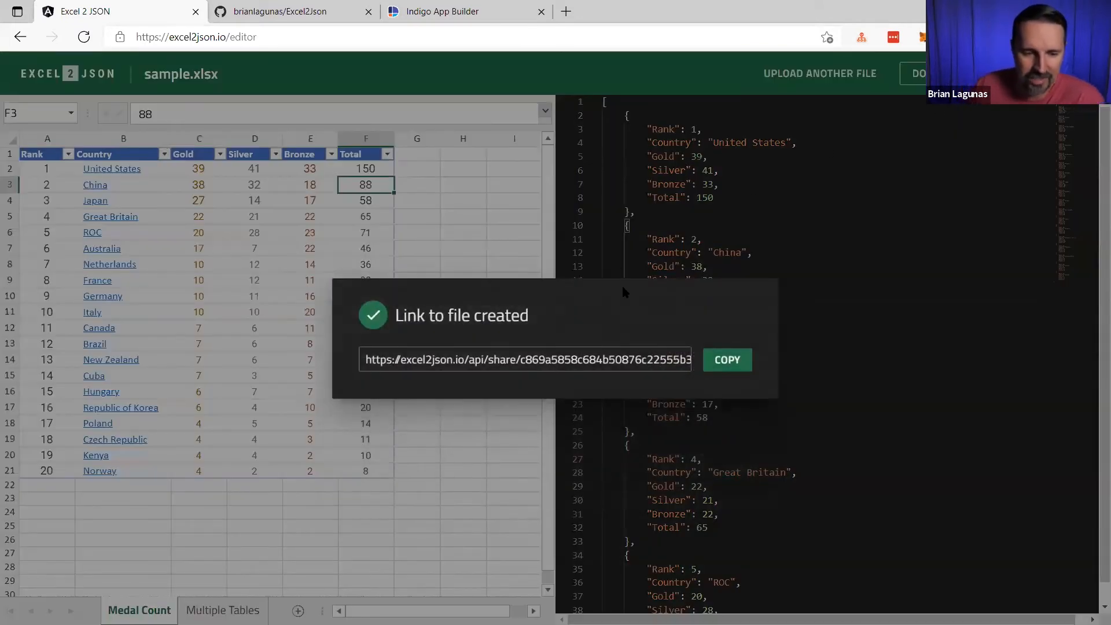
click(728, 361)
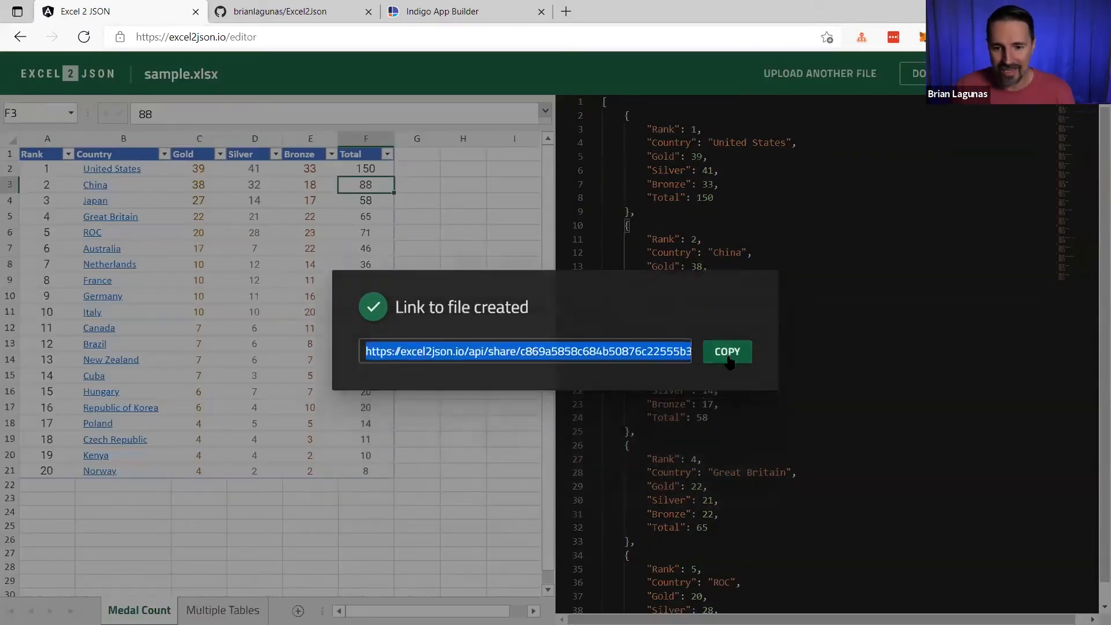
click(566, 12)
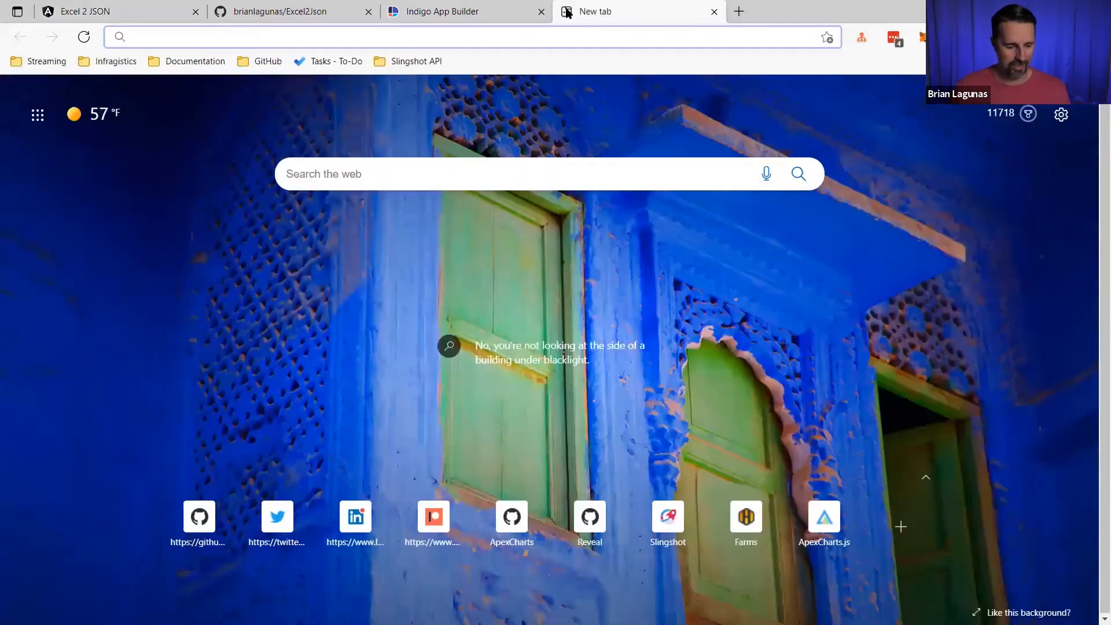
key(ctrl+v)
key(Return)
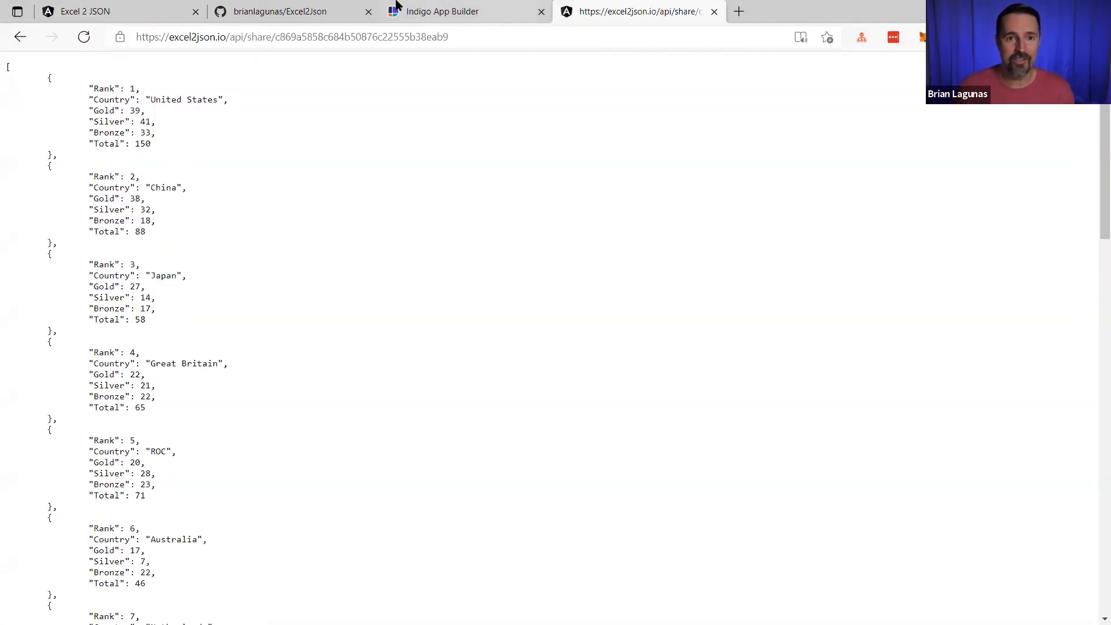
Switch to Indigo App Builder and start a REST API data source using the copied JSON share URL with the GET method.
click(472, 13)
click(19, 191)
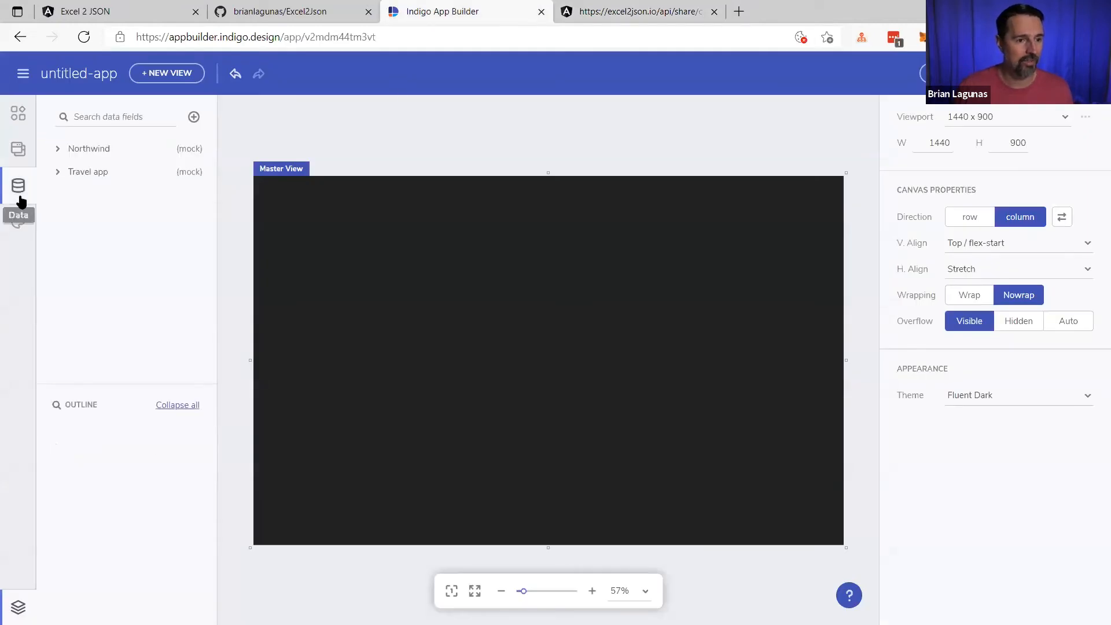
click(194, 118)
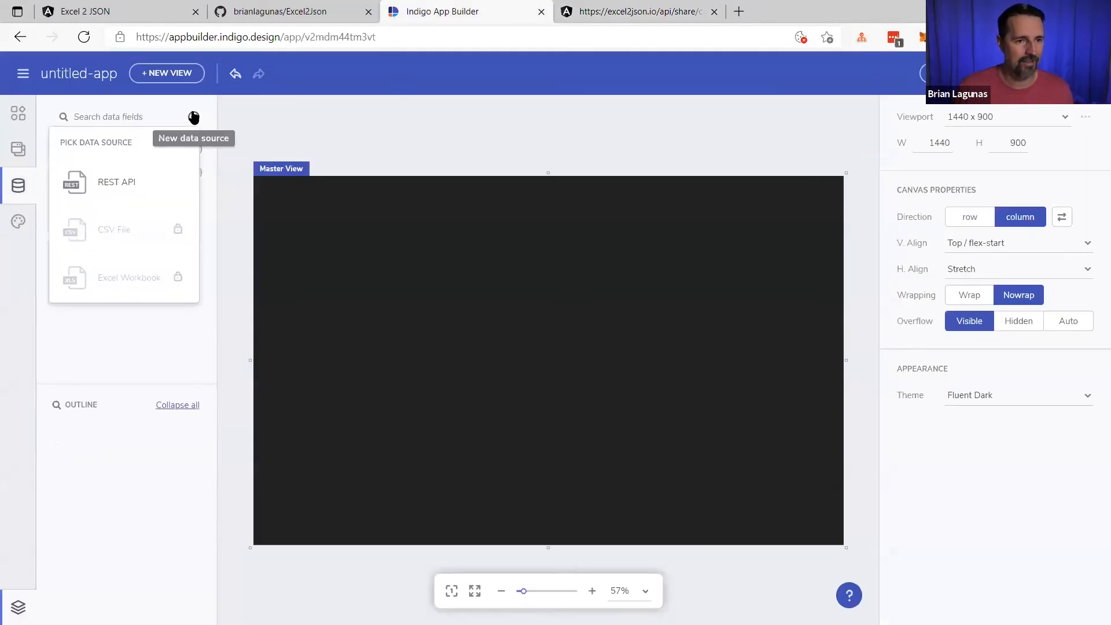
click(138, 181)
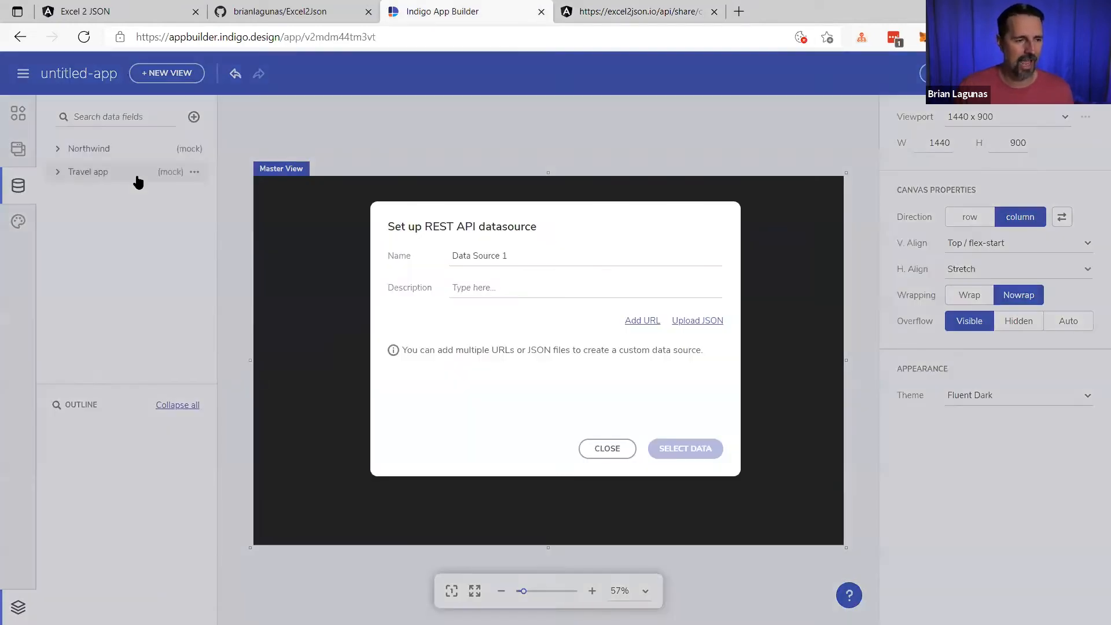
click(639, 321)
click(520, 303)
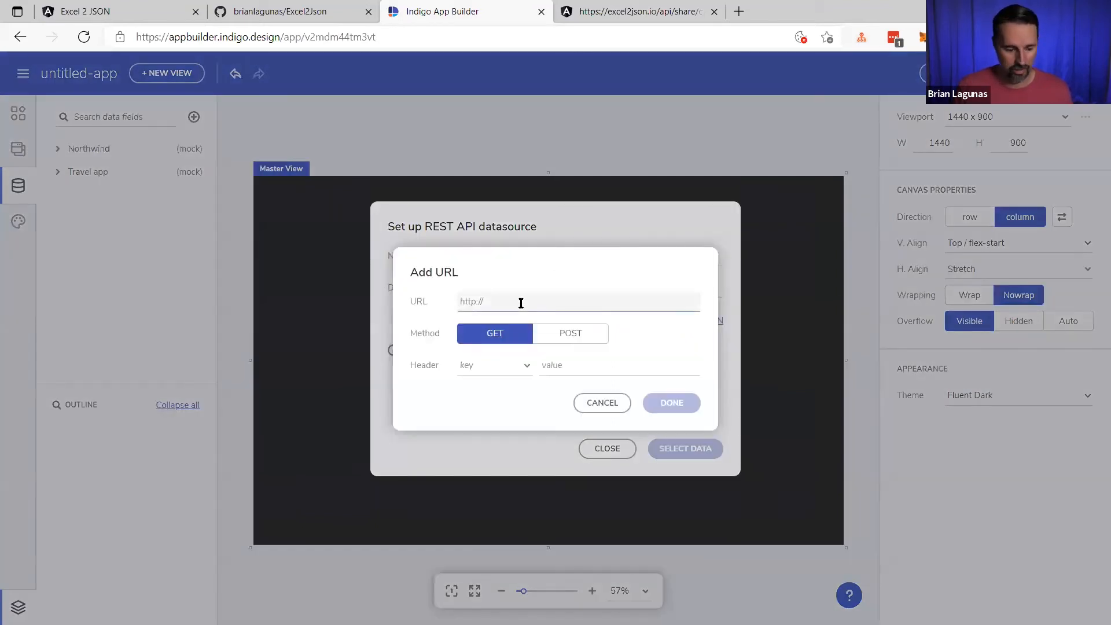
key(ctrl+v)
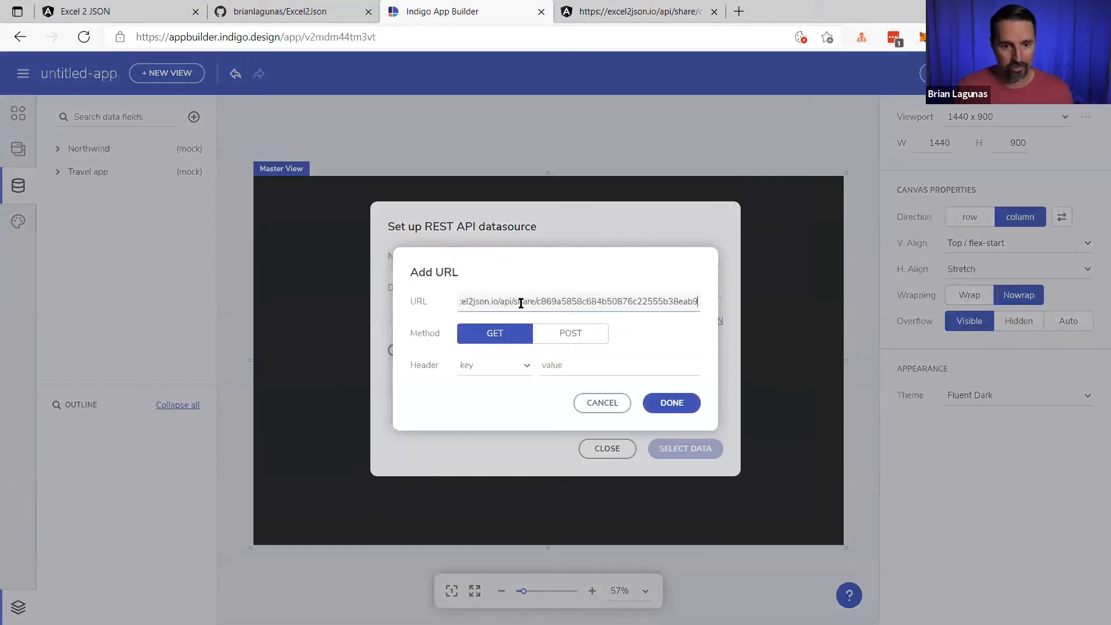
click(670, 408)
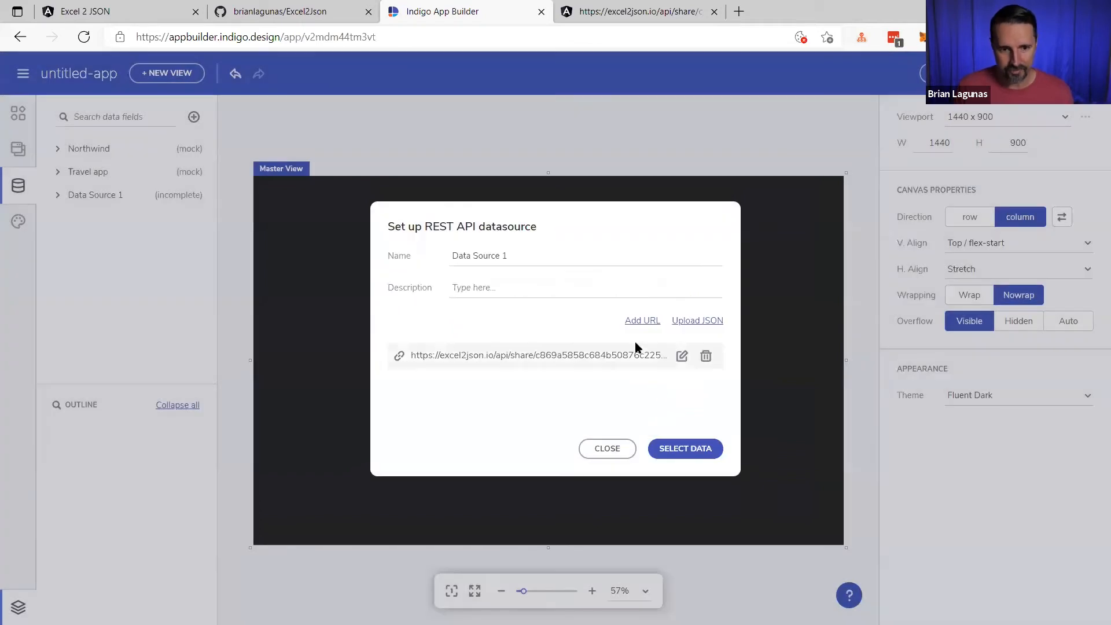
Include the Rank, Country, Gold, Silver, Bronze and Total fields of Table 1 in the data source.
click(698, 449)
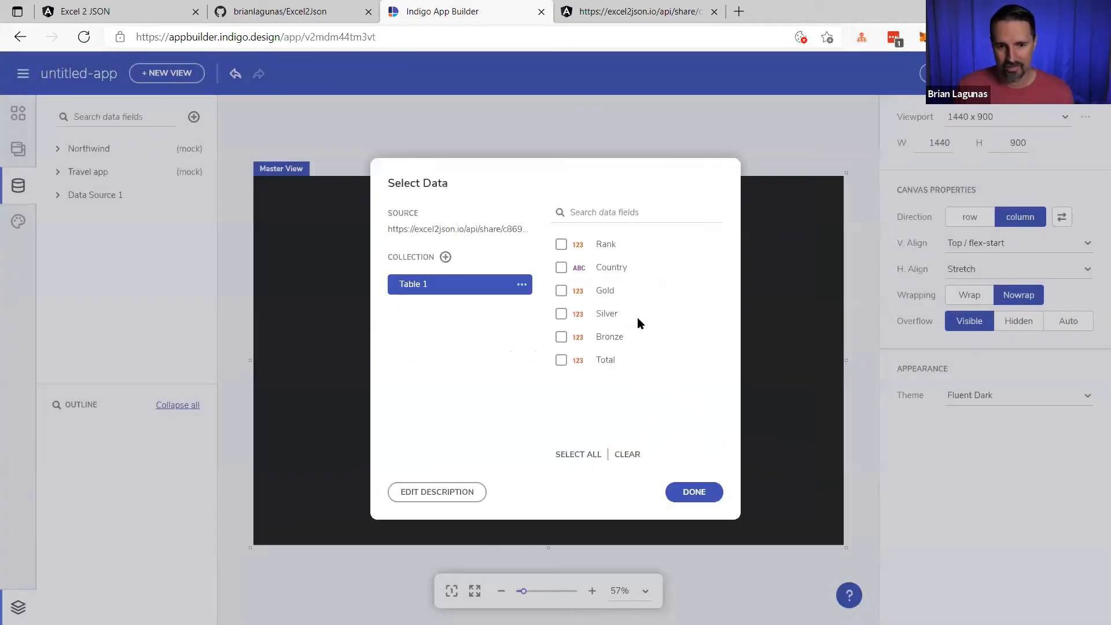
click(561, 245)
click(562, 268)
click(561, 290)
click(561, 314)
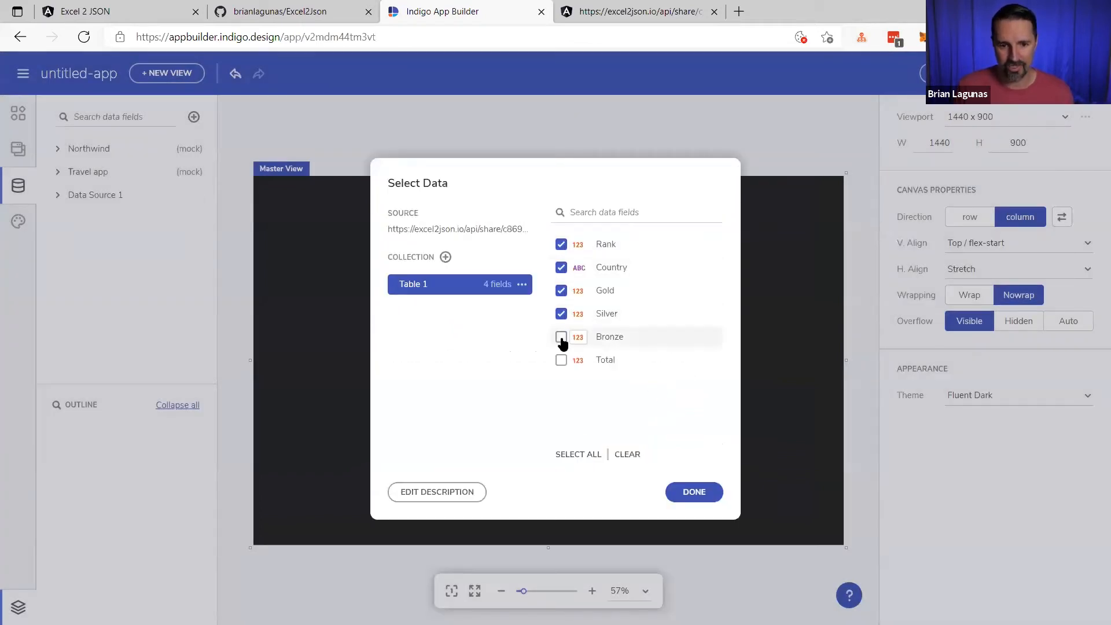
click(561, 337)
click(562, 360)
click(694, 492)
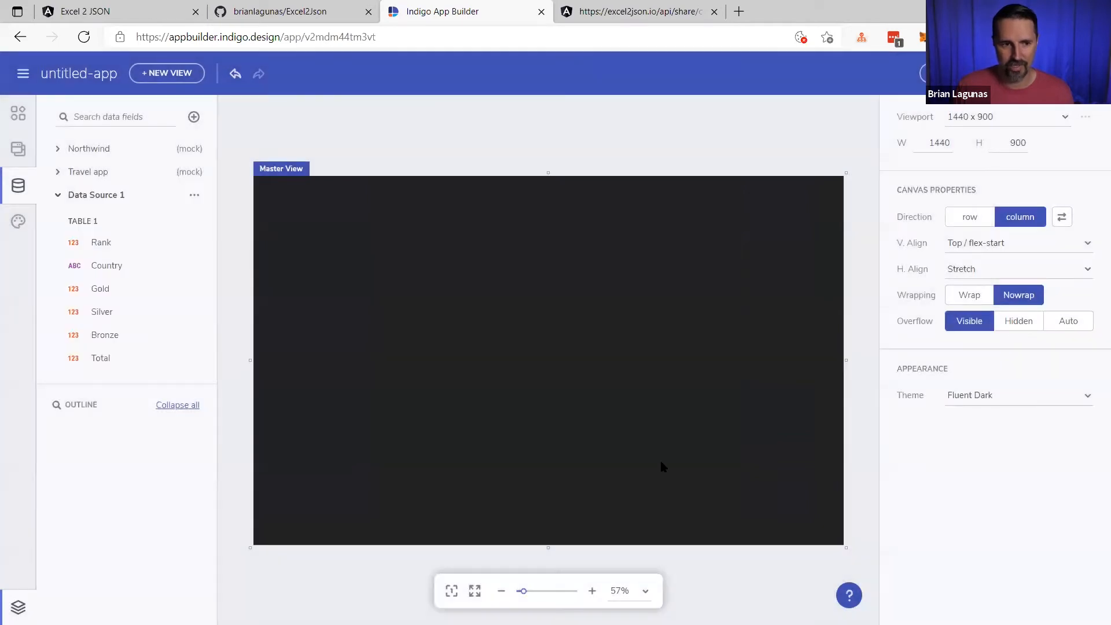
Add a Grid component to the Master View and enlarge it to about 1396 by 683 px.
click(16, 115)
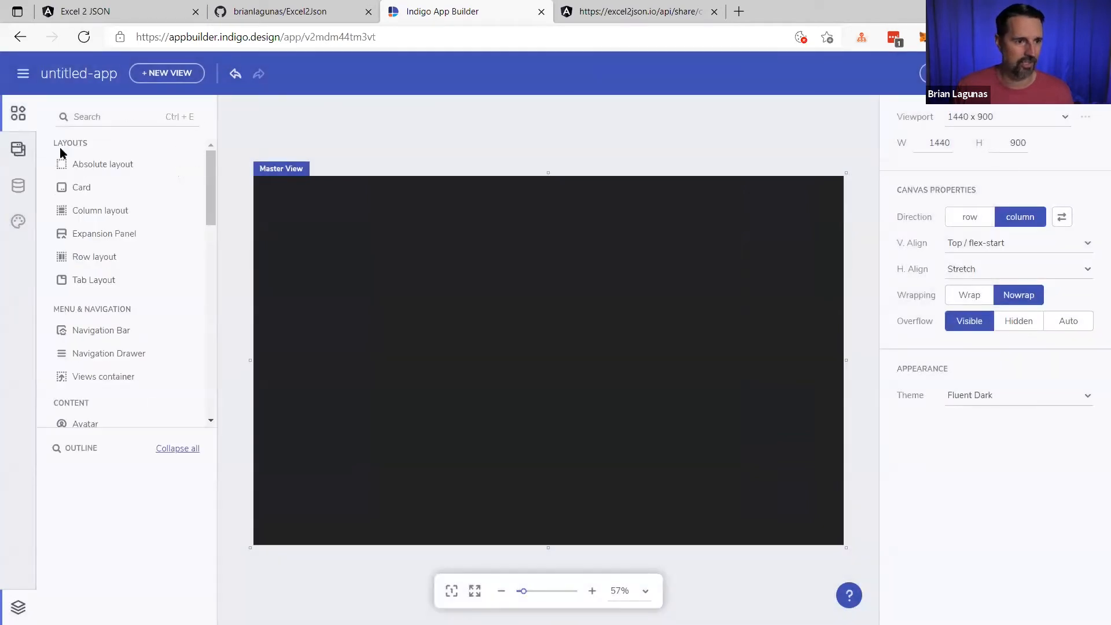
click(102, 119)
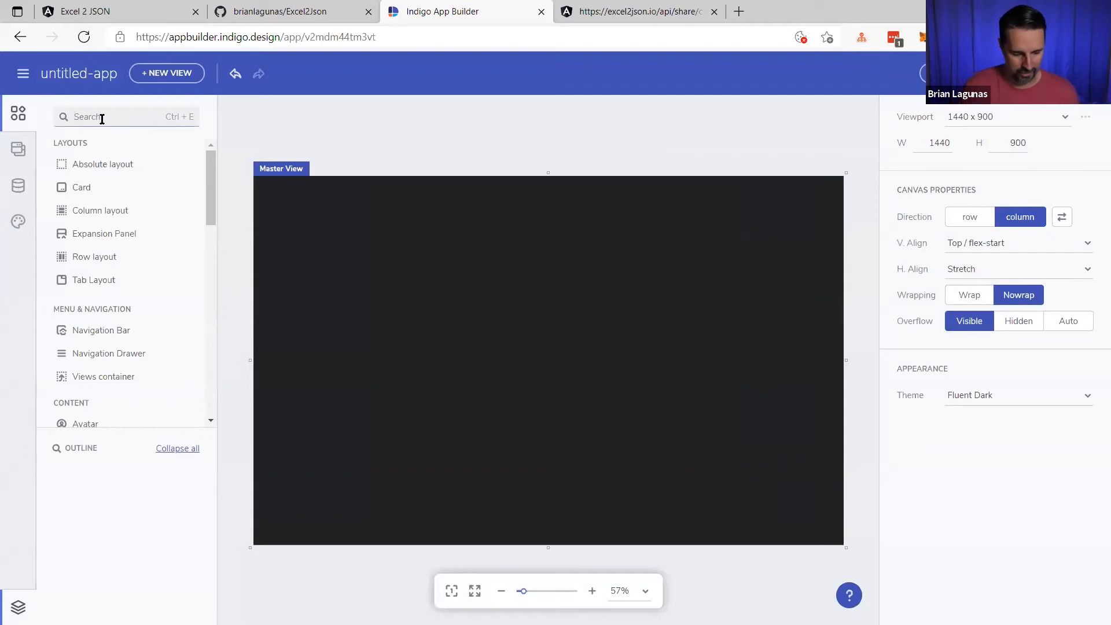
text(grid)
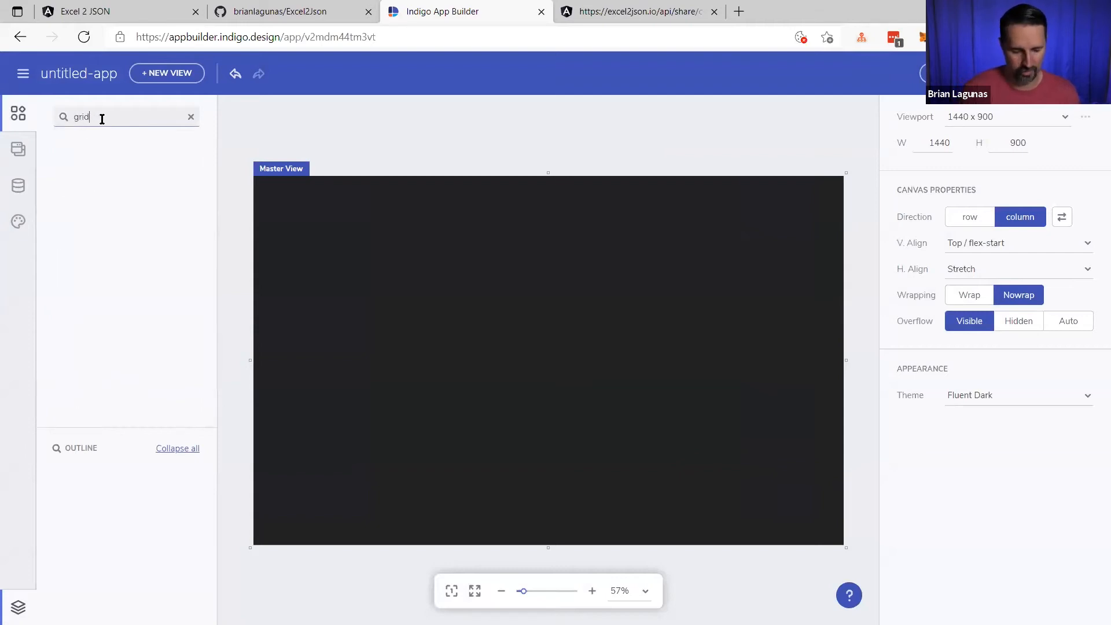
drag(95, 151, 402, 293)
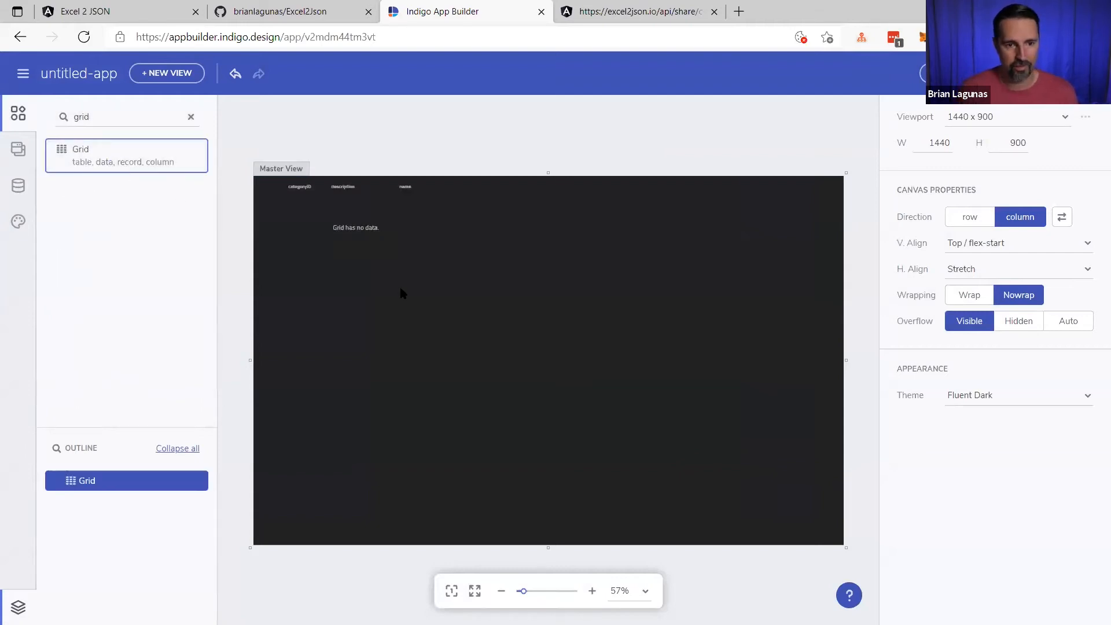
drag(453, 265, 825, 456)
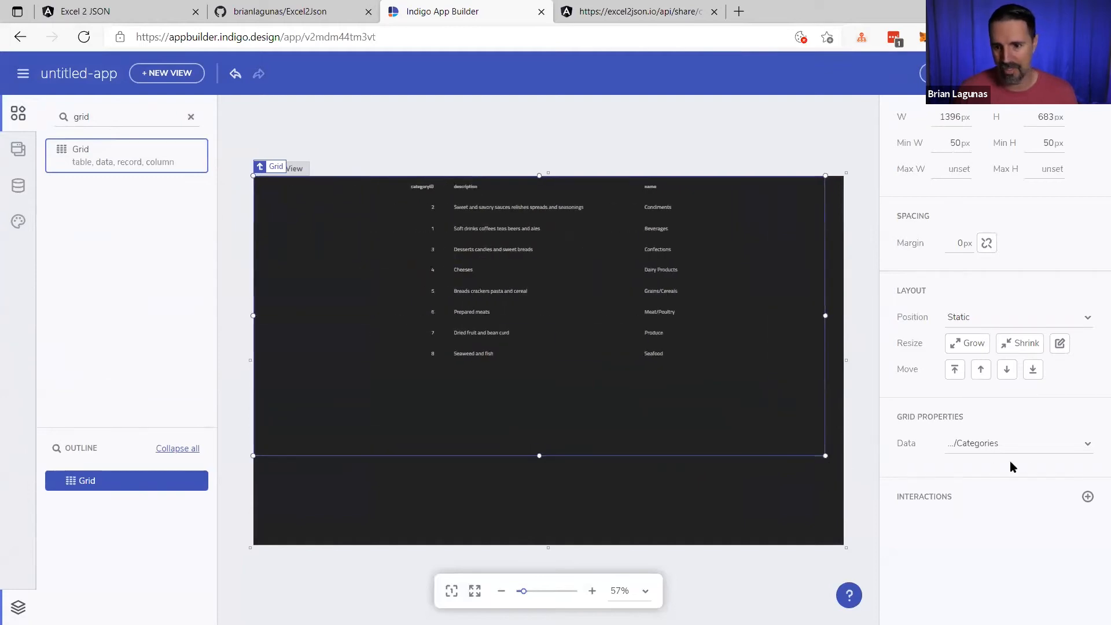
Bind the grid's data to Table 1 of Data Source 1.
click(1086, 444)
mouse_move(992, 513)
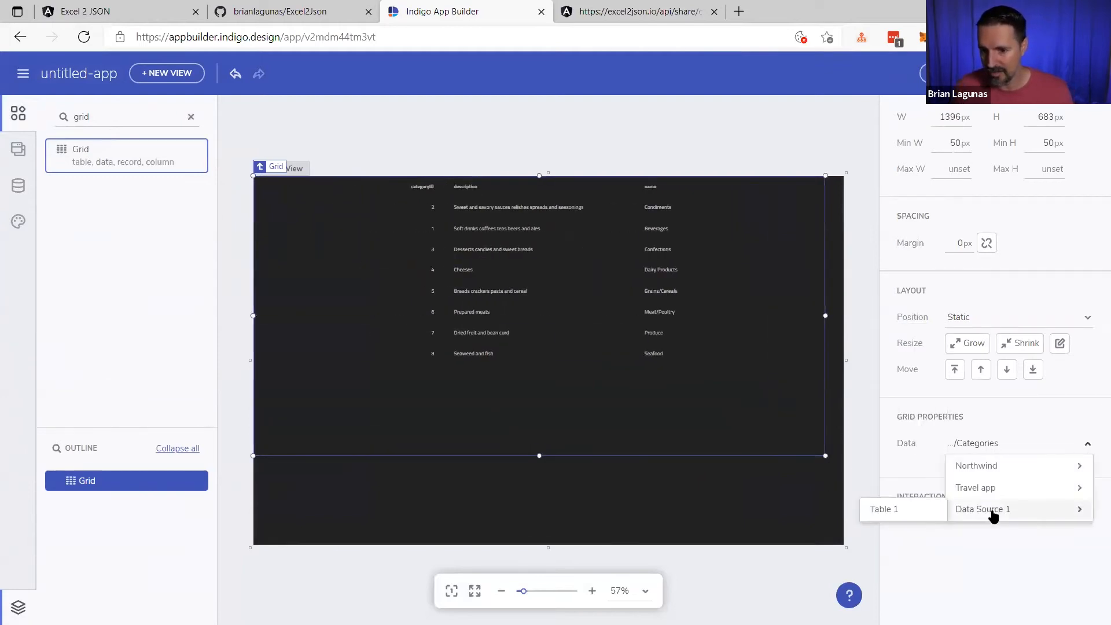
click(910, 513)
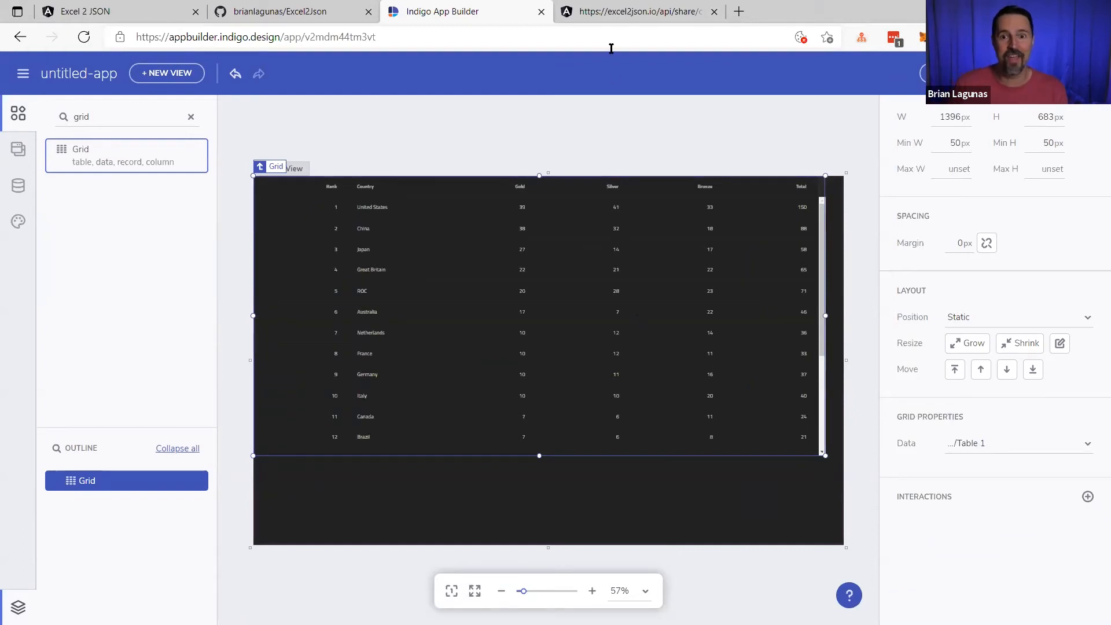
Compare the JSON at the shared link with the grid in App Builder and examine the link's address.
click(618, 13)
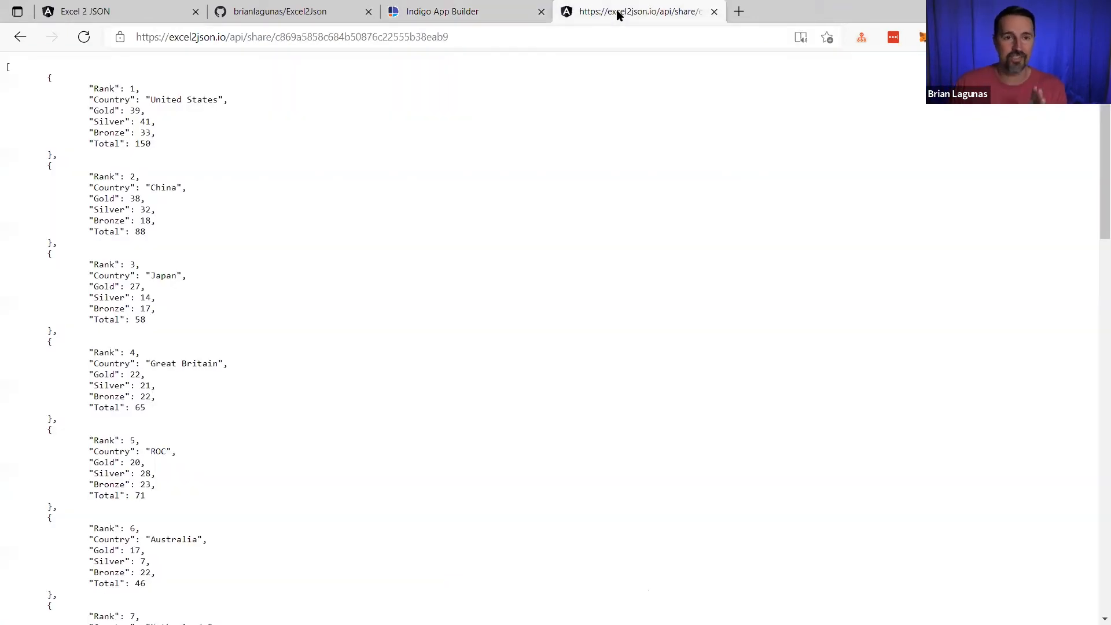
click(490, 9)
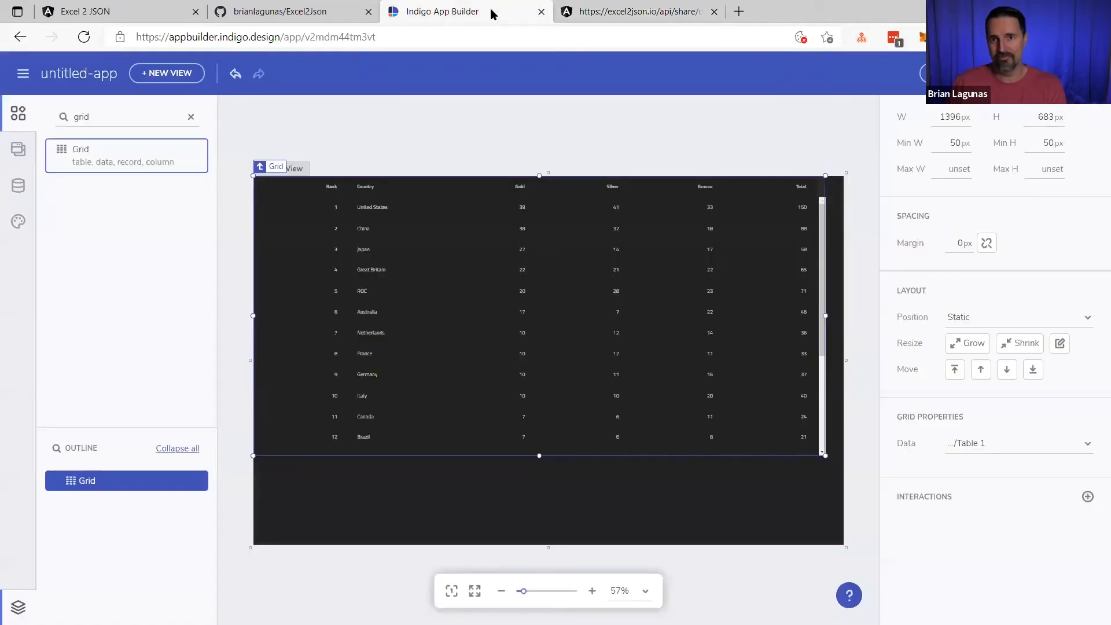
click(638, 13)
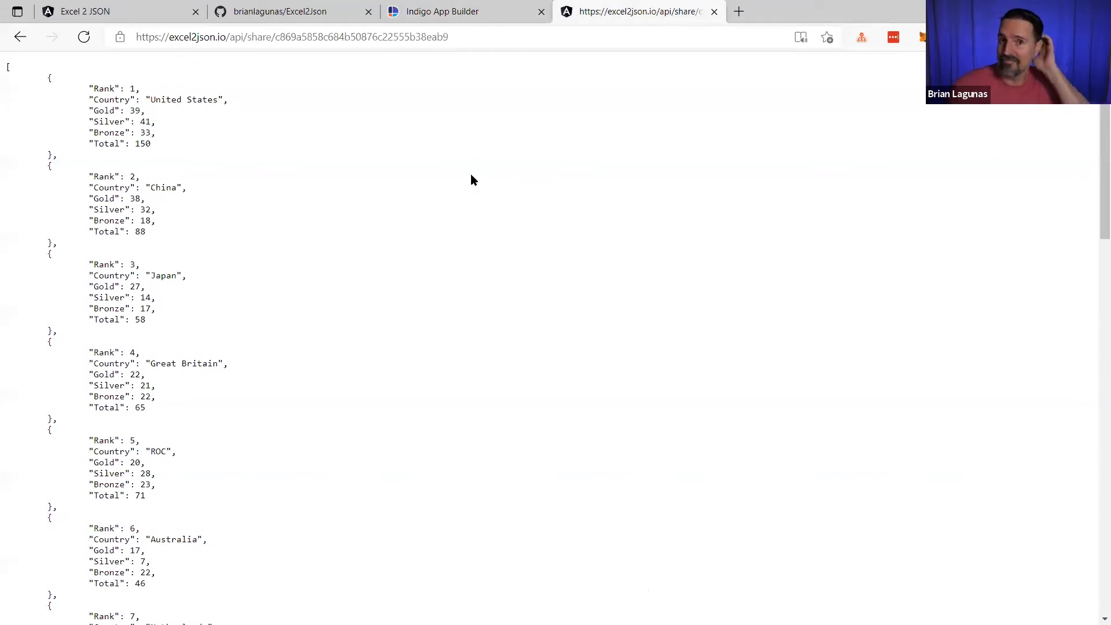
click(475, 37)
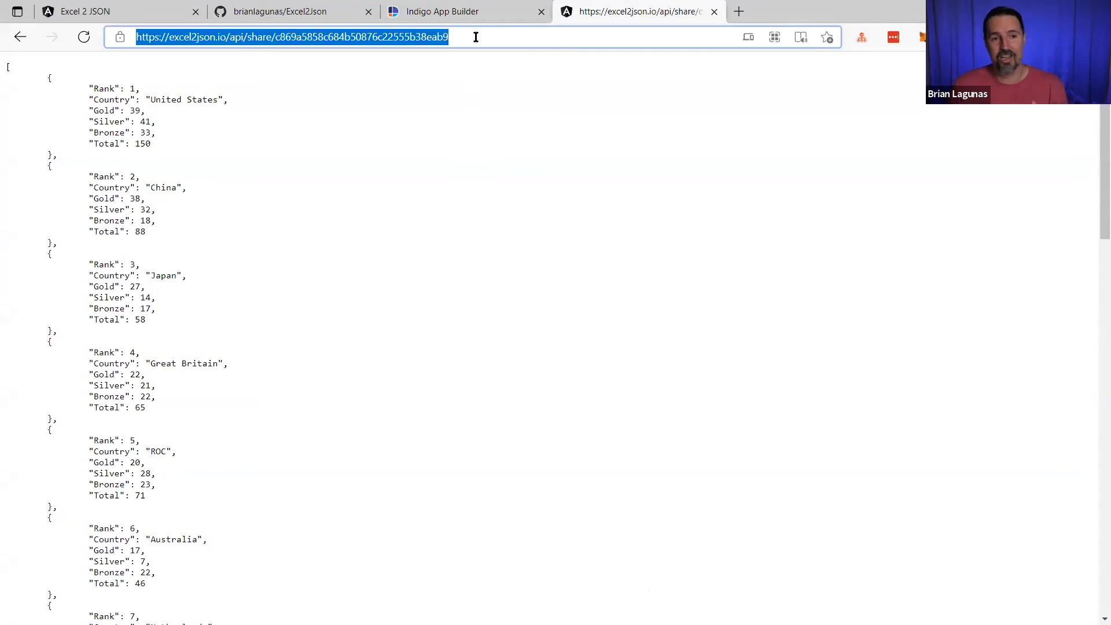
click(349, 192)
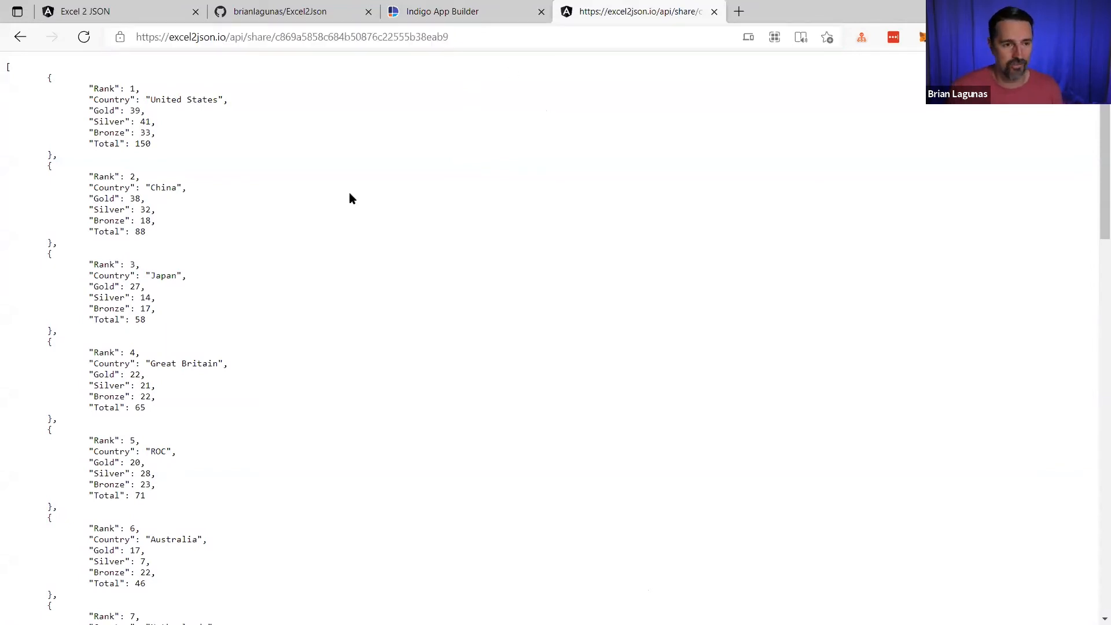
Switch back to Excel 2 JSON and load data.csv from the Desktop to view its JSON.
click(321, 13)
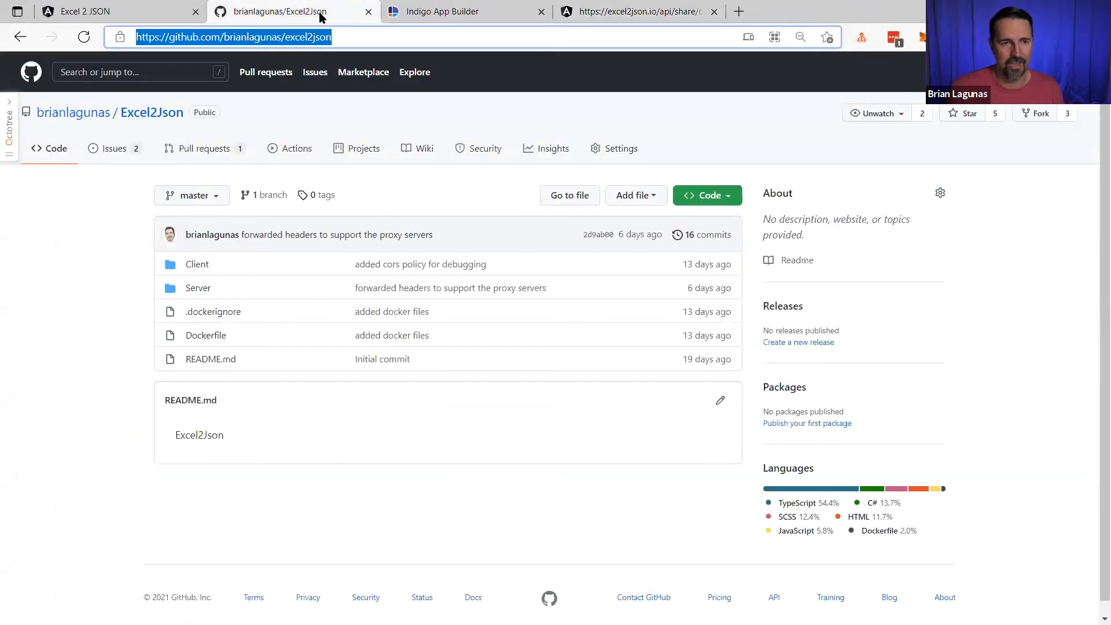
click(166, 13)
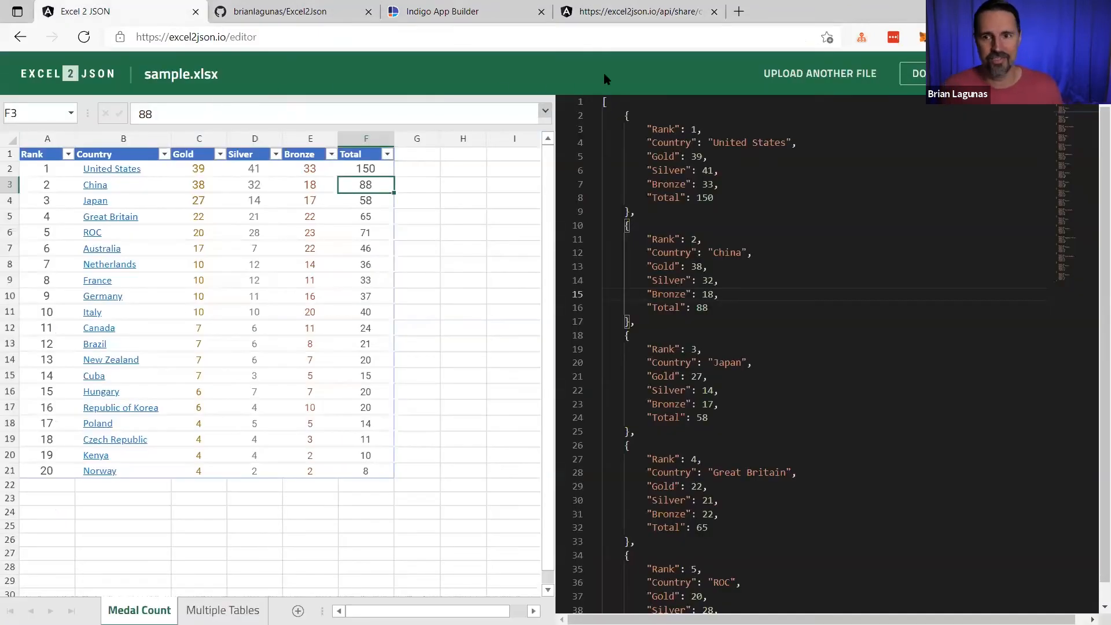
click(69, 73)
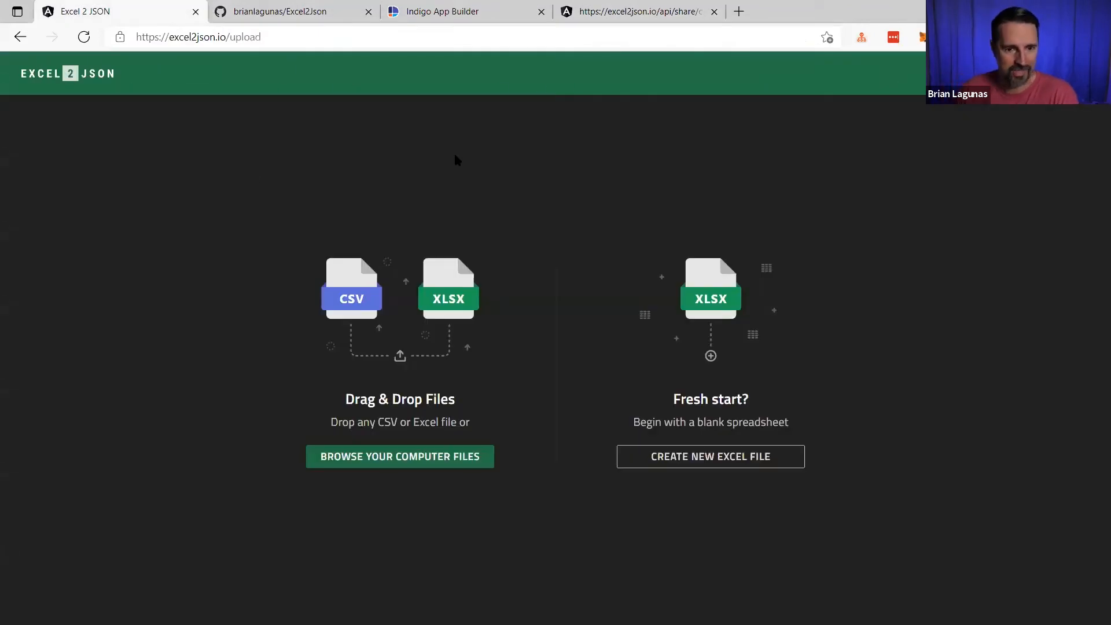
click(434, 455)
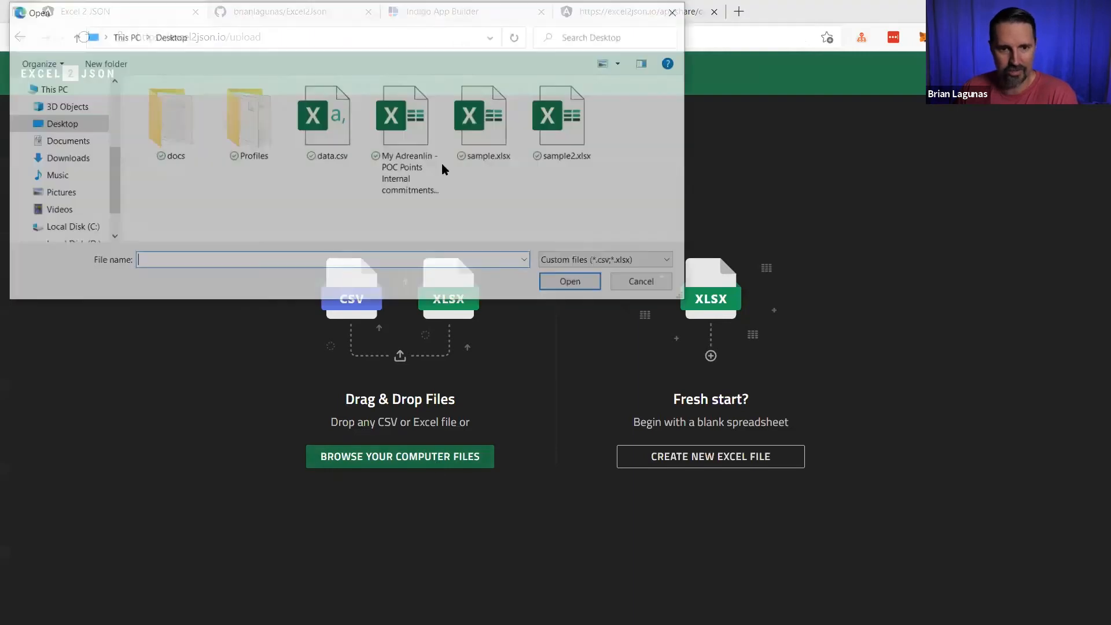
double_click(324, 131)
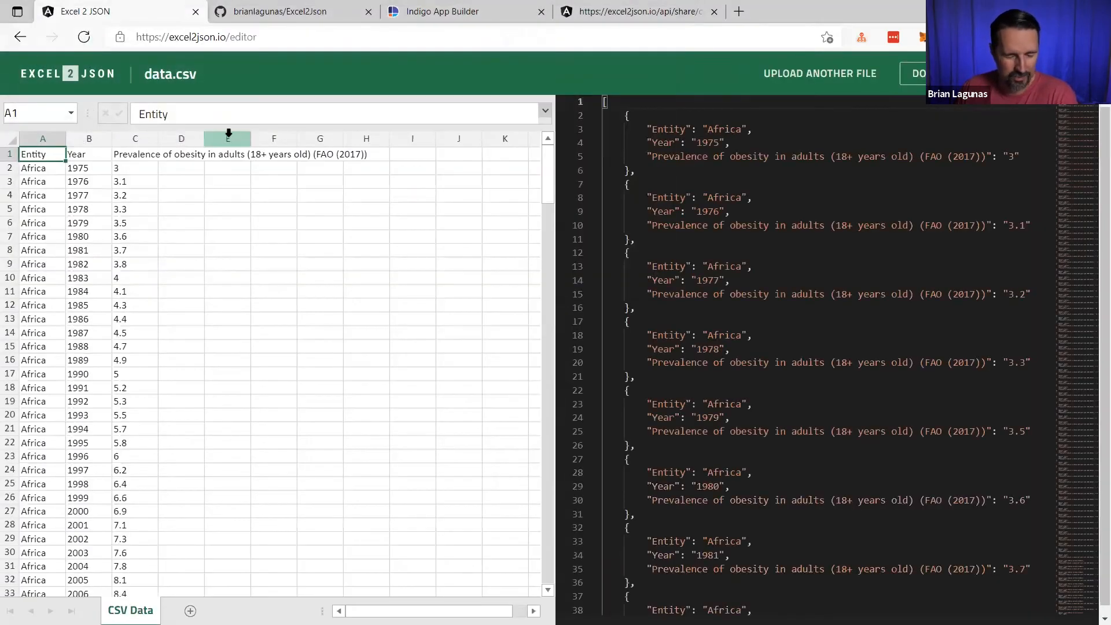
Create a new blank Excel file and enter the headers name in A1 and age in B1.
click(73, 75)
click(690, 462)
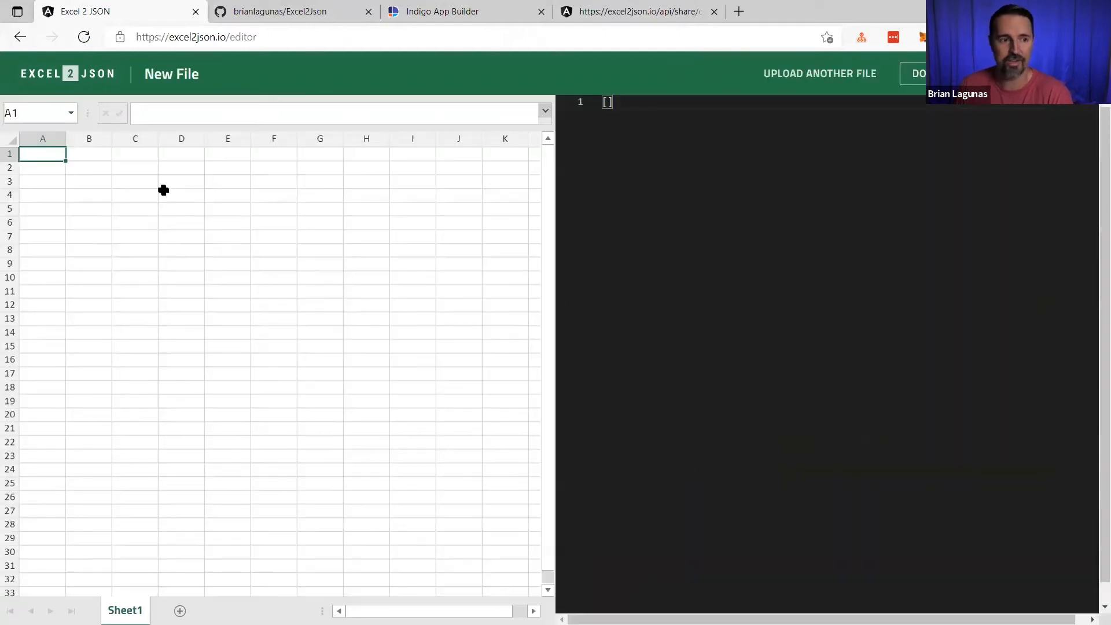
double_click(56, 156)
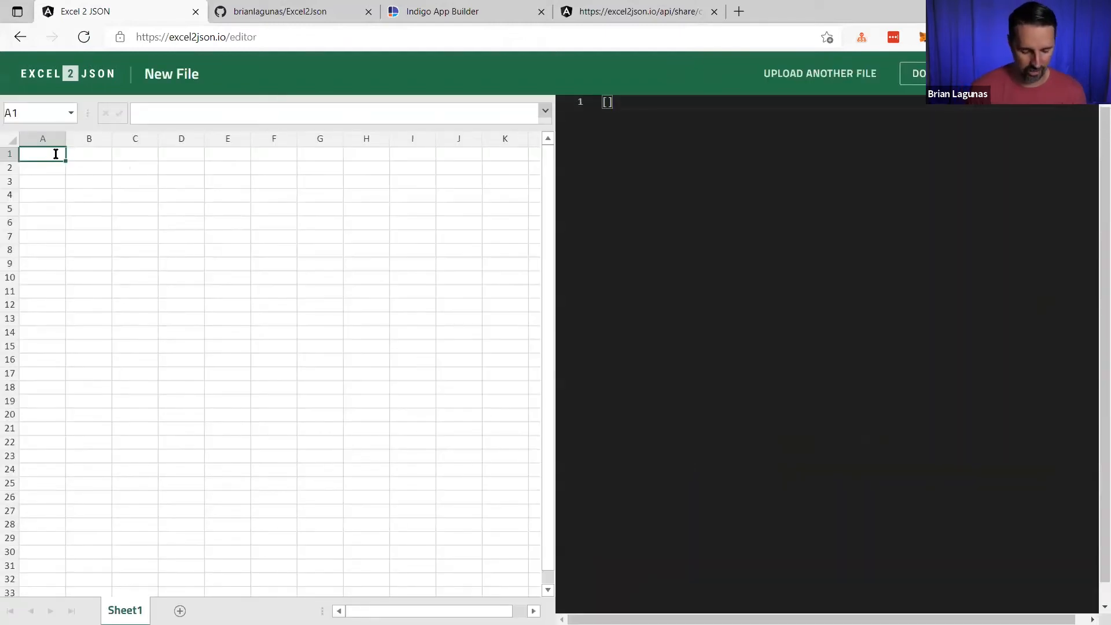
text(name)
key(Tab)
text(age)
key(Return)
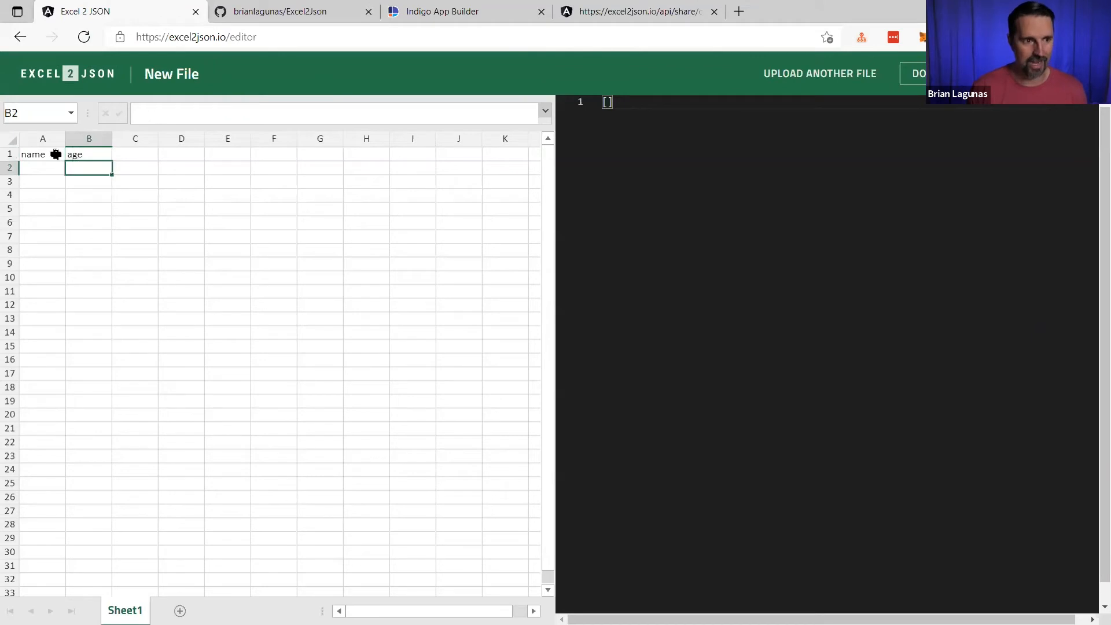
Fill the first data row with a person's first name in A2 and the age 100 in B2.
key(Left)
text(brian)
key(Tab)
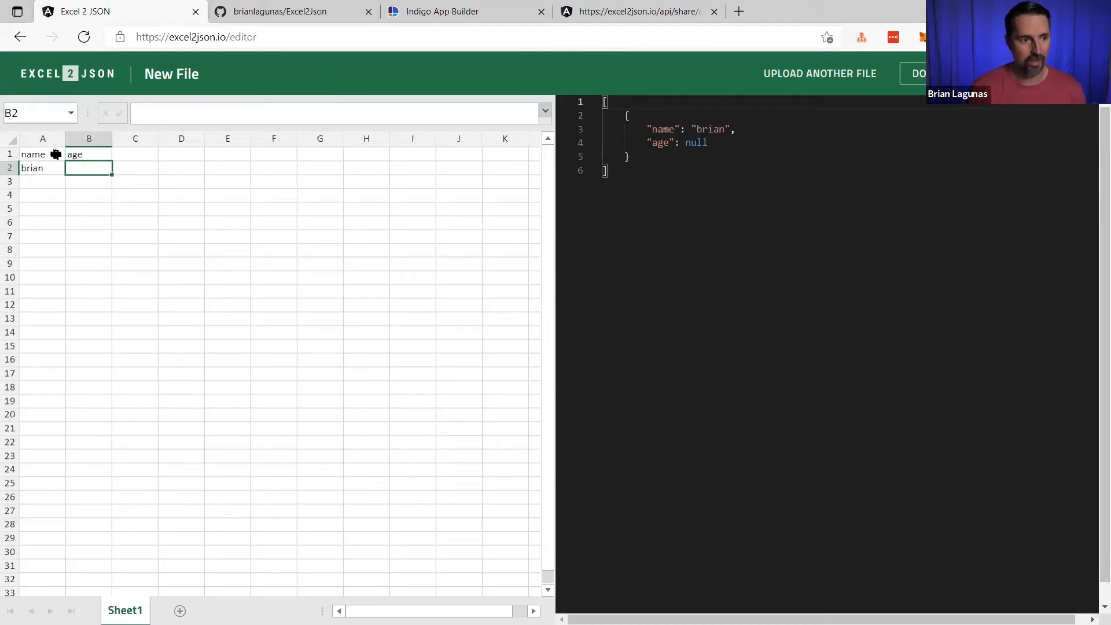
text(100)
key(Return)
key(Left)
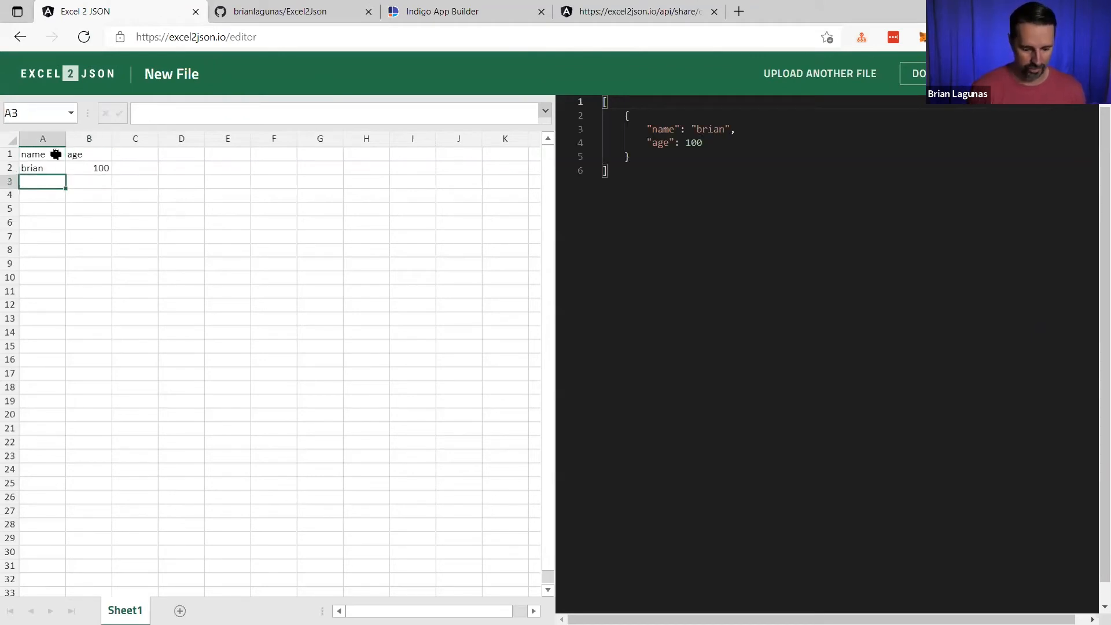
Enter a first name in A3 with age 150 in B3, and a third first name in A4.
text(jason)
key(Tab)
text(150)
key(Return)
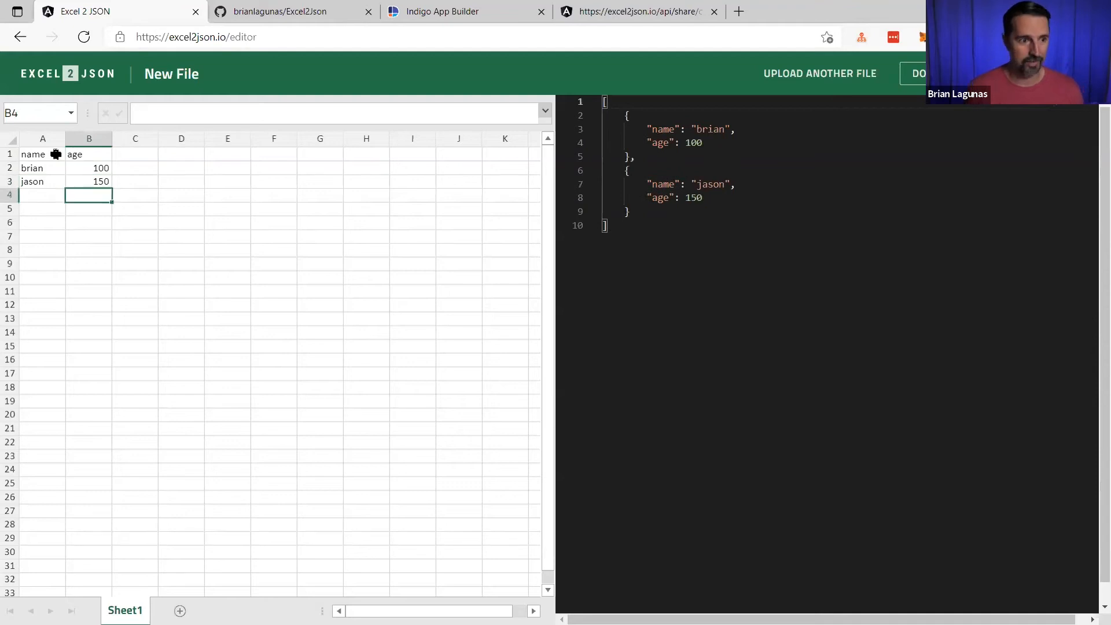
key(Left)
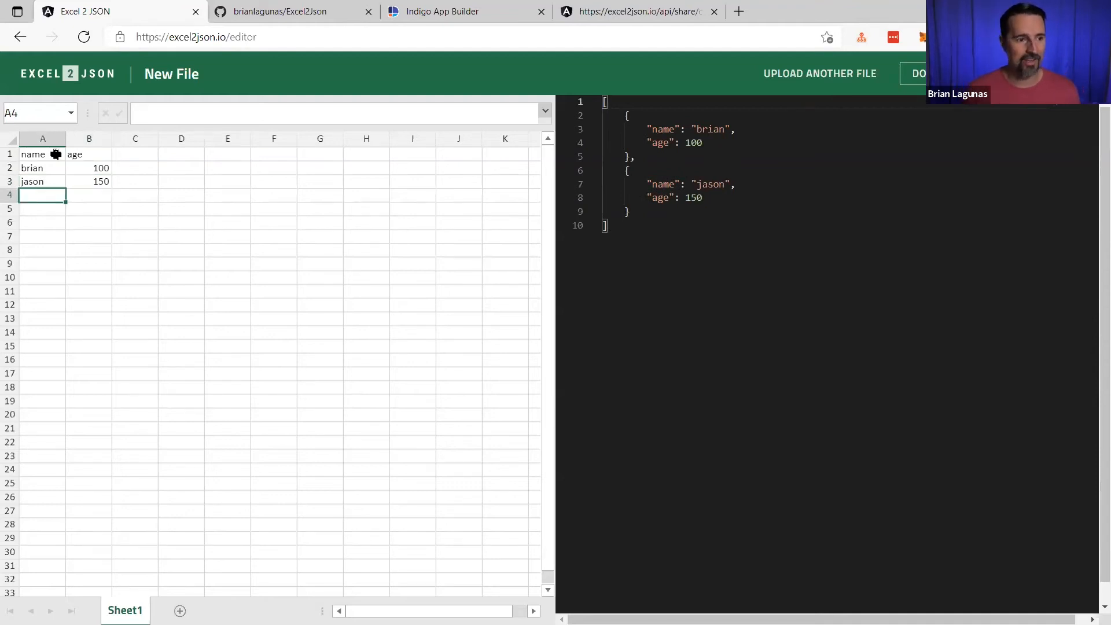
text(bob)
key(Tab)
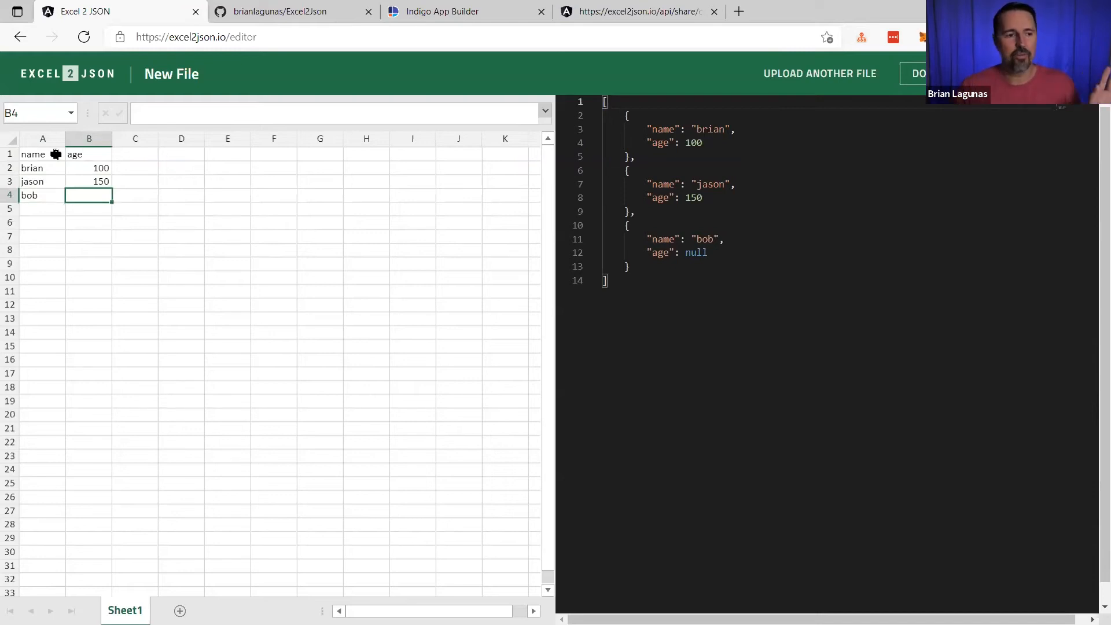
Add a third column header named id in C1 and reselect that header cell.
click(126, 154)
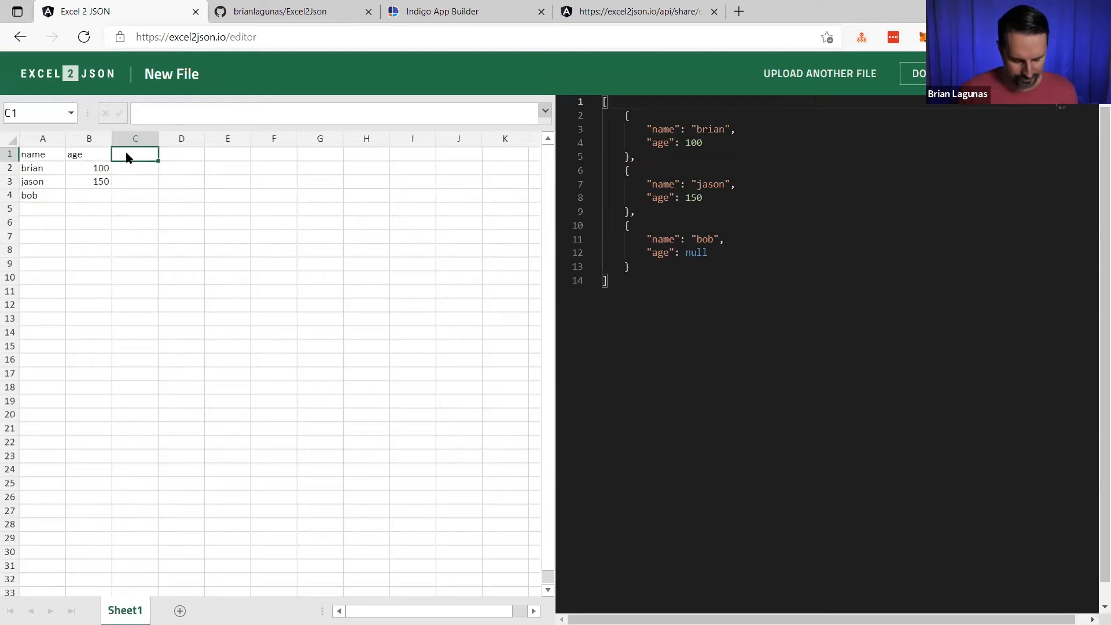
text(id)
key(Return)
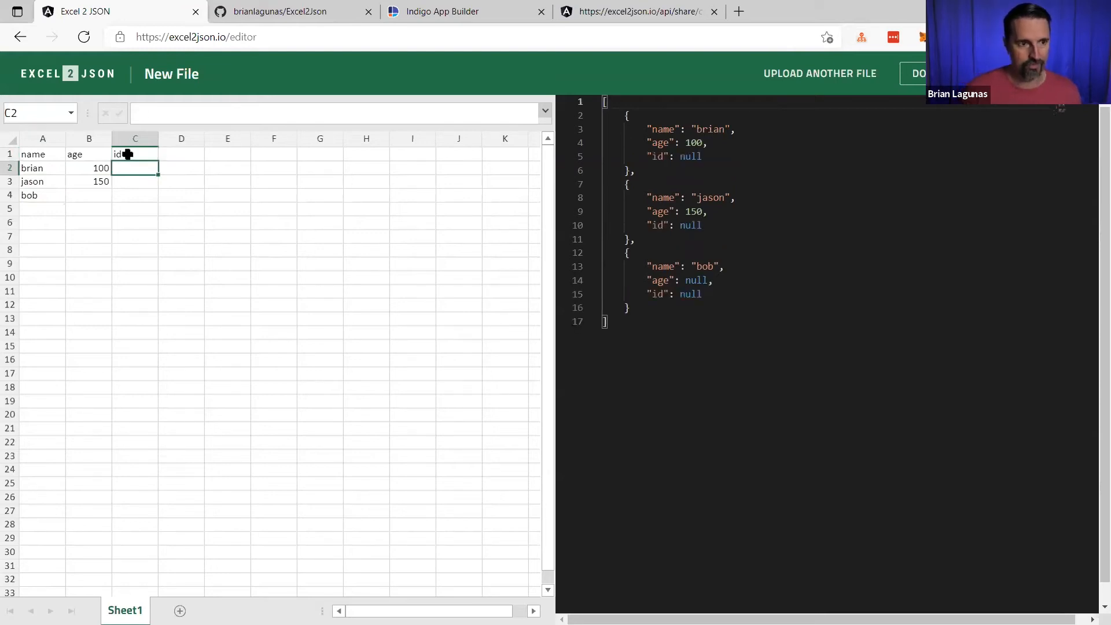
click(127, 154)
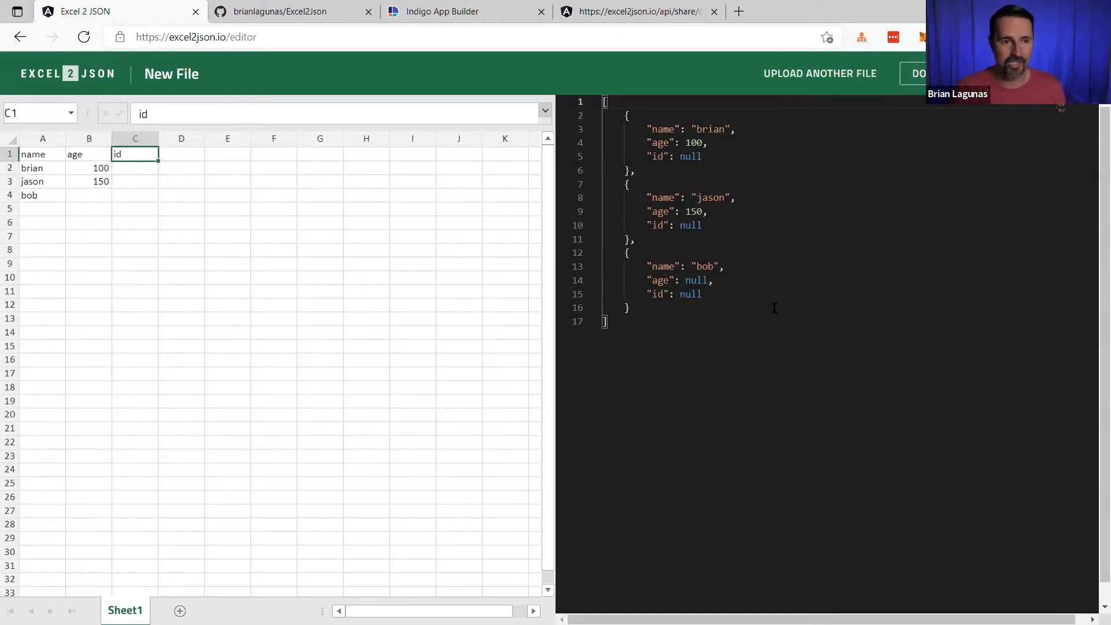
Go back to the Excel 2 JSON start page, show the Excel2Json GitHub repository's address, and close the repository page.
click(75, 84)
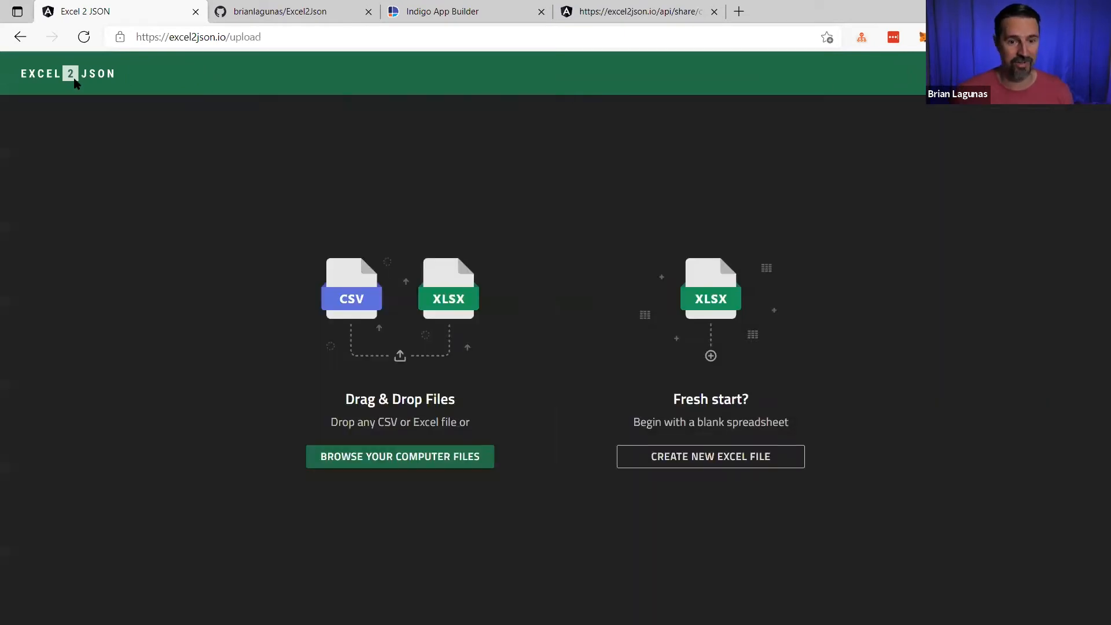
click(279, 12)
click(315, 36)
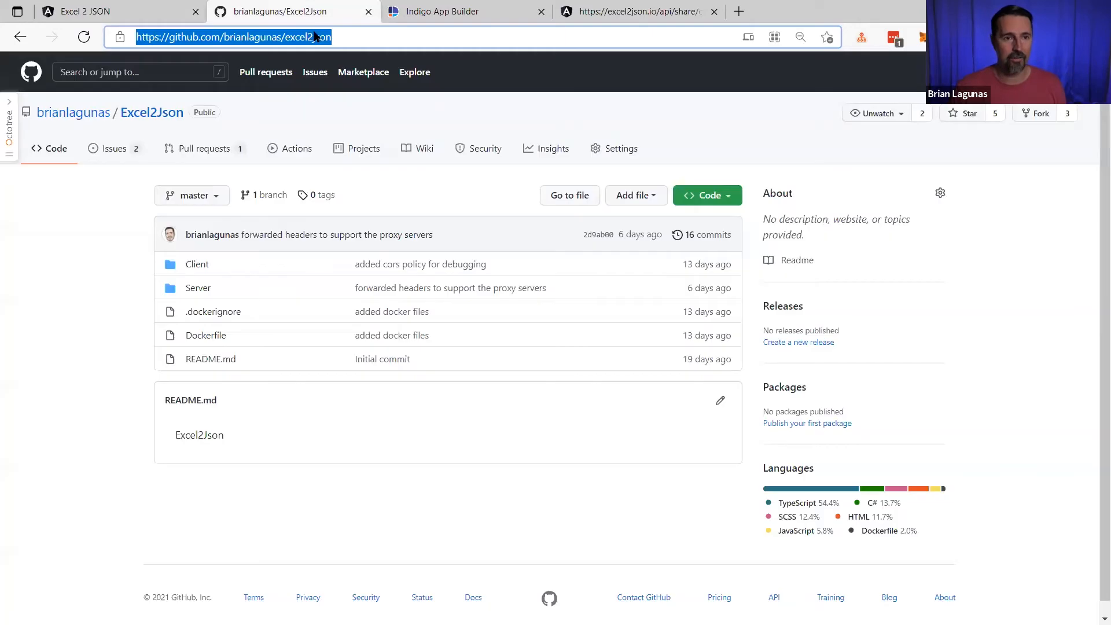
click(368, 11)
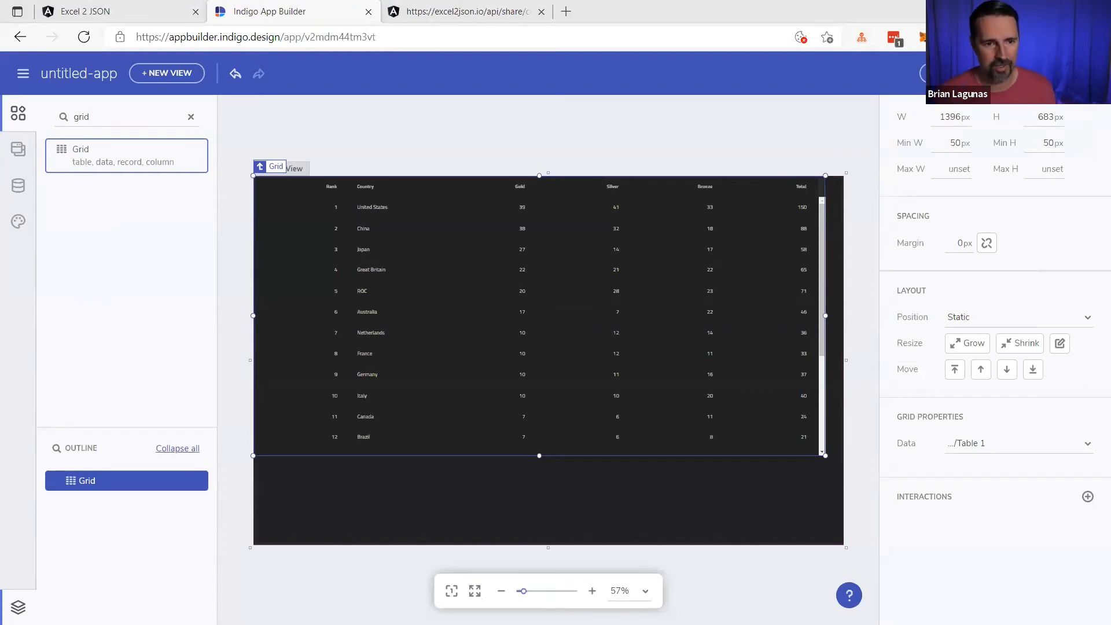
Open a new blank Excel file in Excel 2 JSON, examine its empty grid, and return to the start page.
click(127, 11)
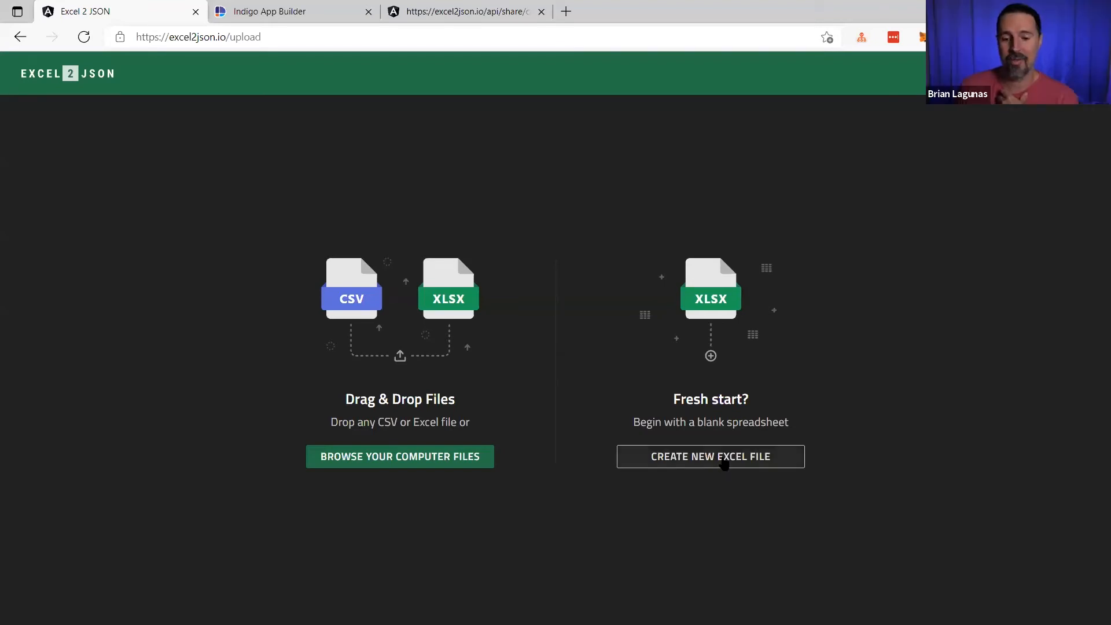
click(723, 463)
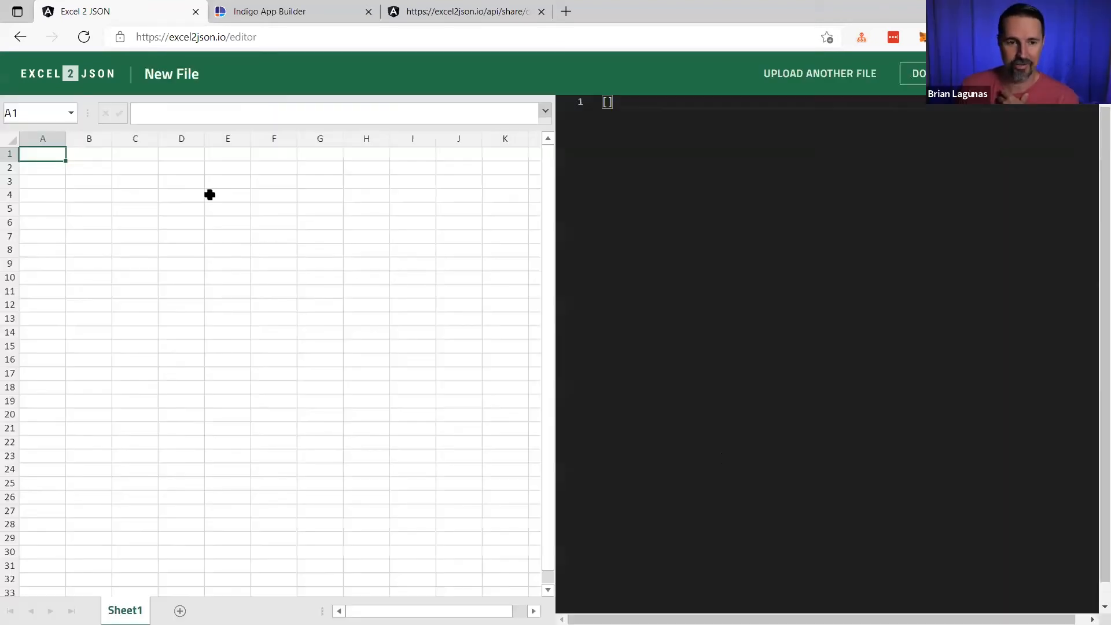
drag(45, 153, 132, 157)
click(182, 167)
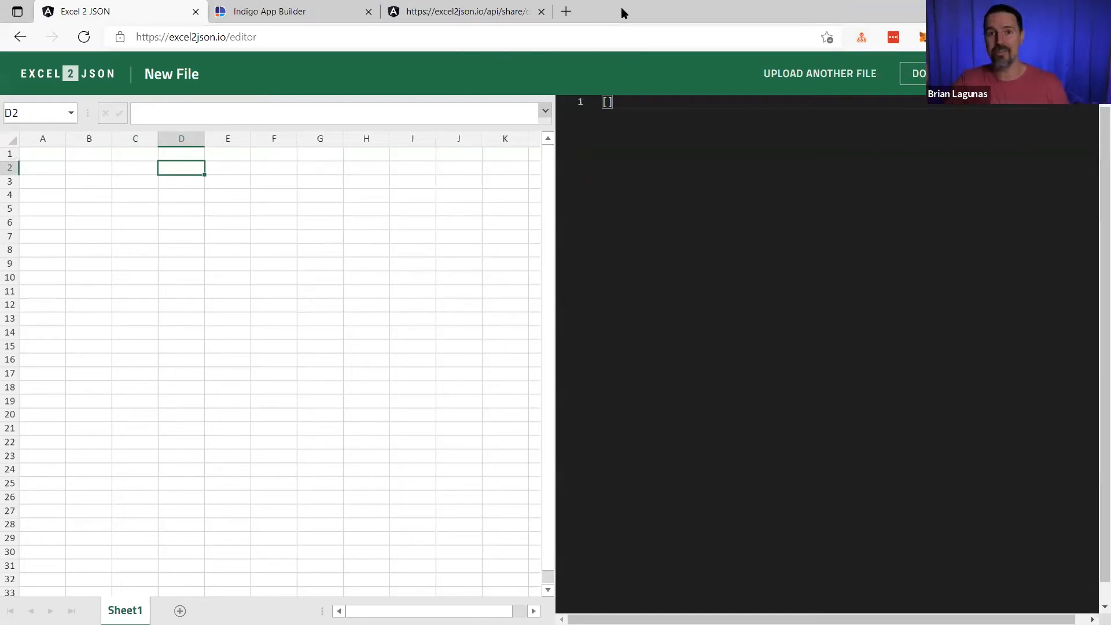
click(50, 152)
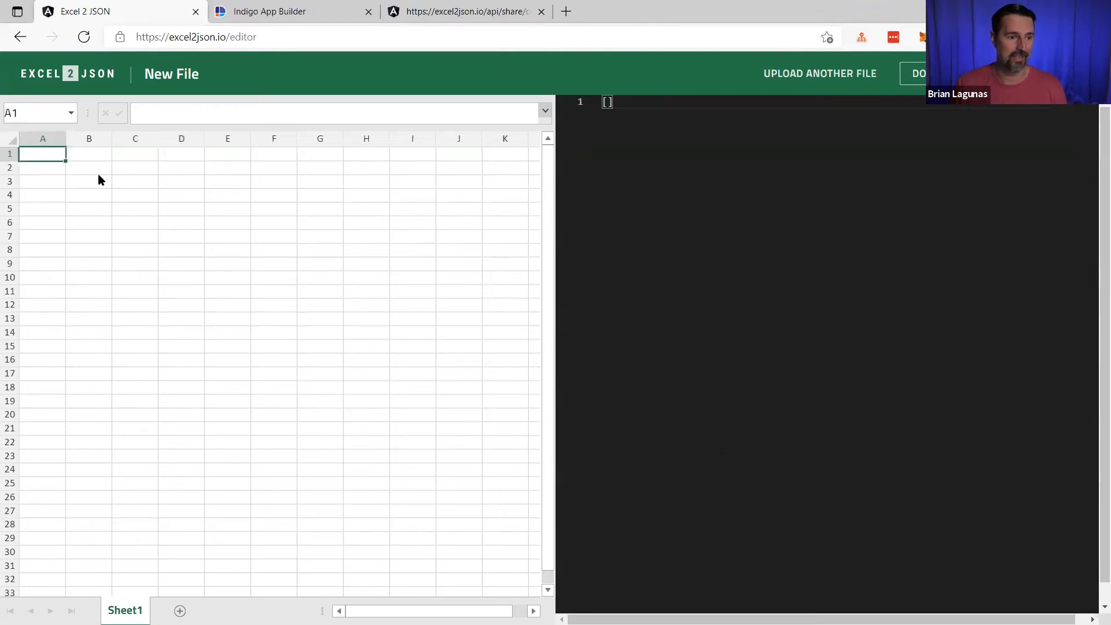
drag(98, 180, 233, 347)
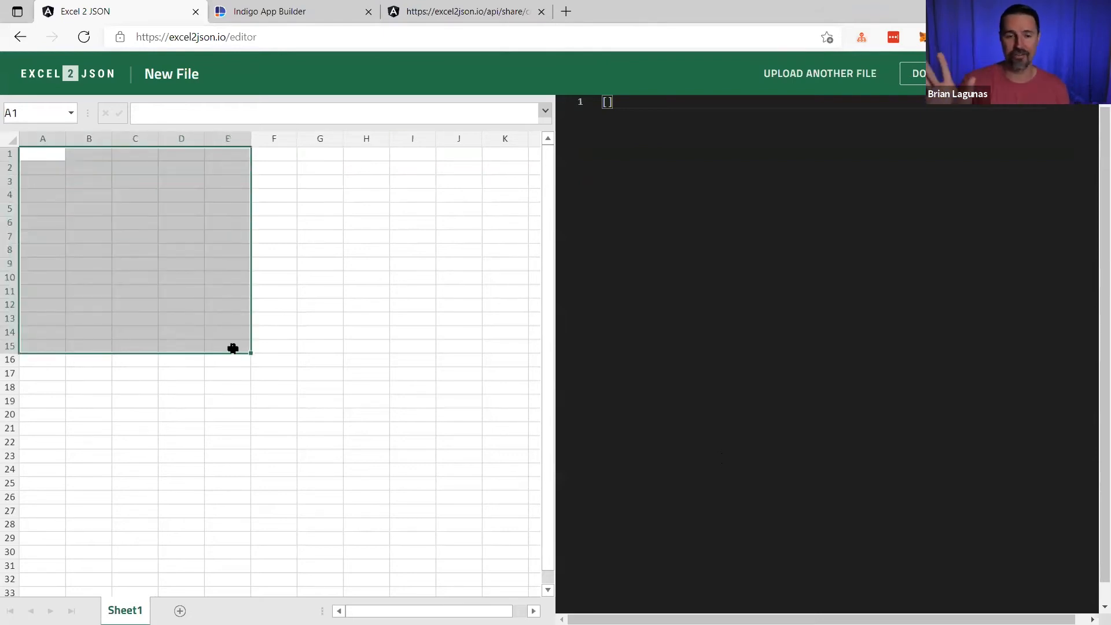
click(243, 285)
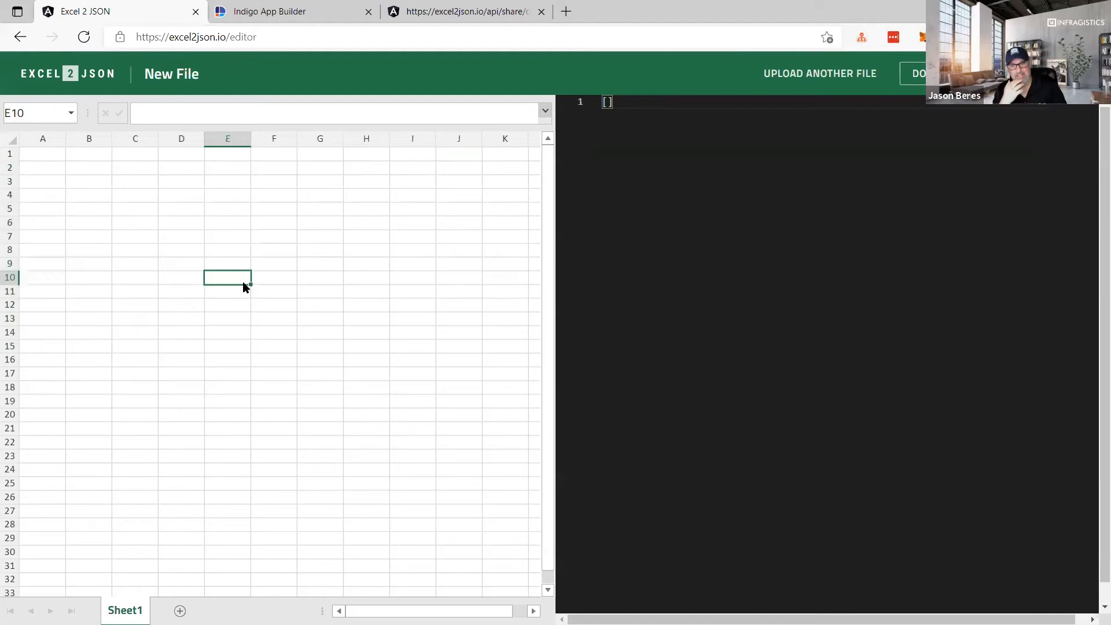
click(72, 76)
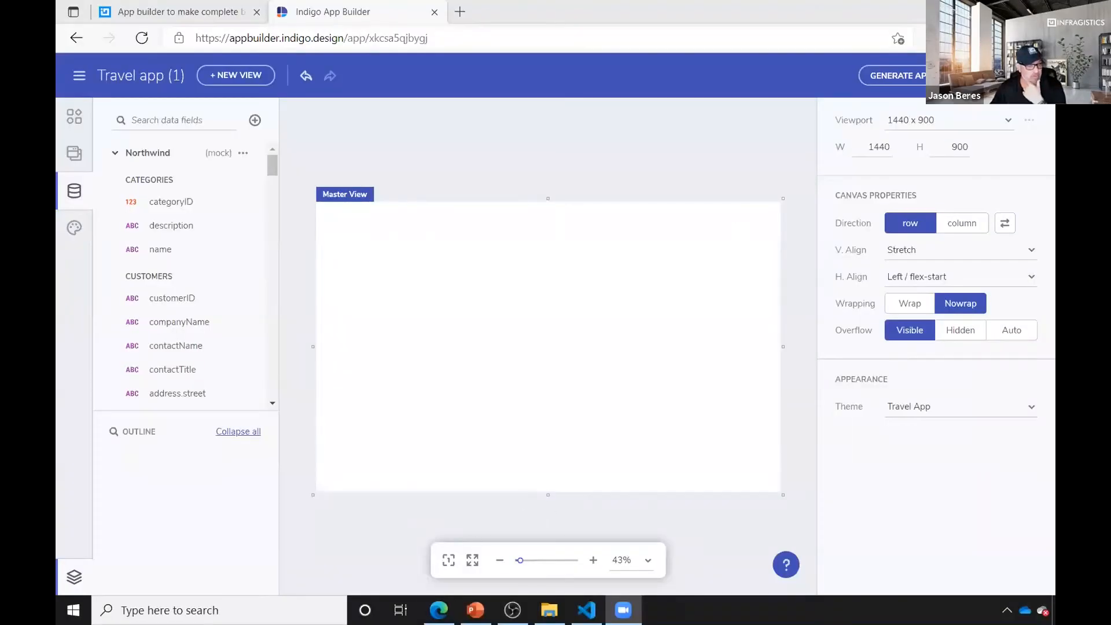
Open a new browser window and go to excel2json.io.
right_click(438, 610)
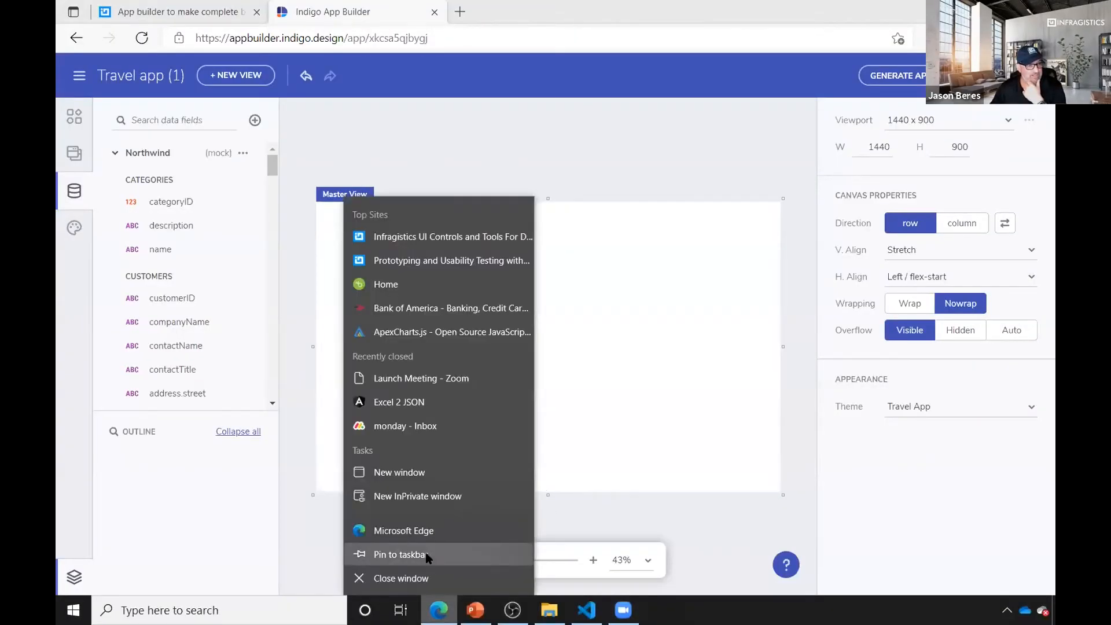
click(432, 470)
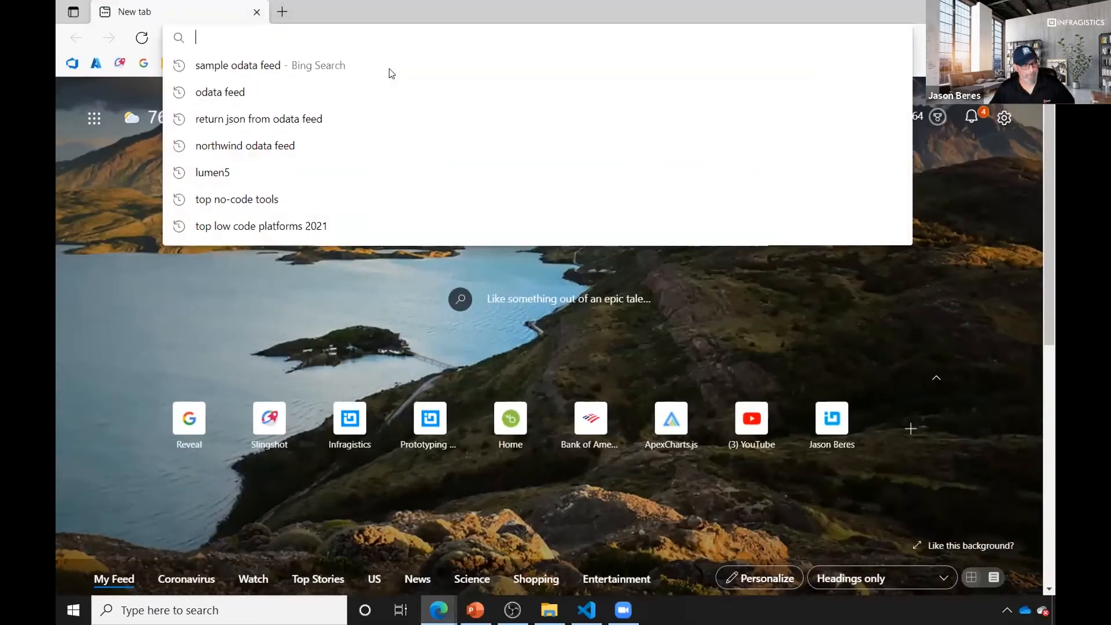
text(excel2json.io)
key(Return)
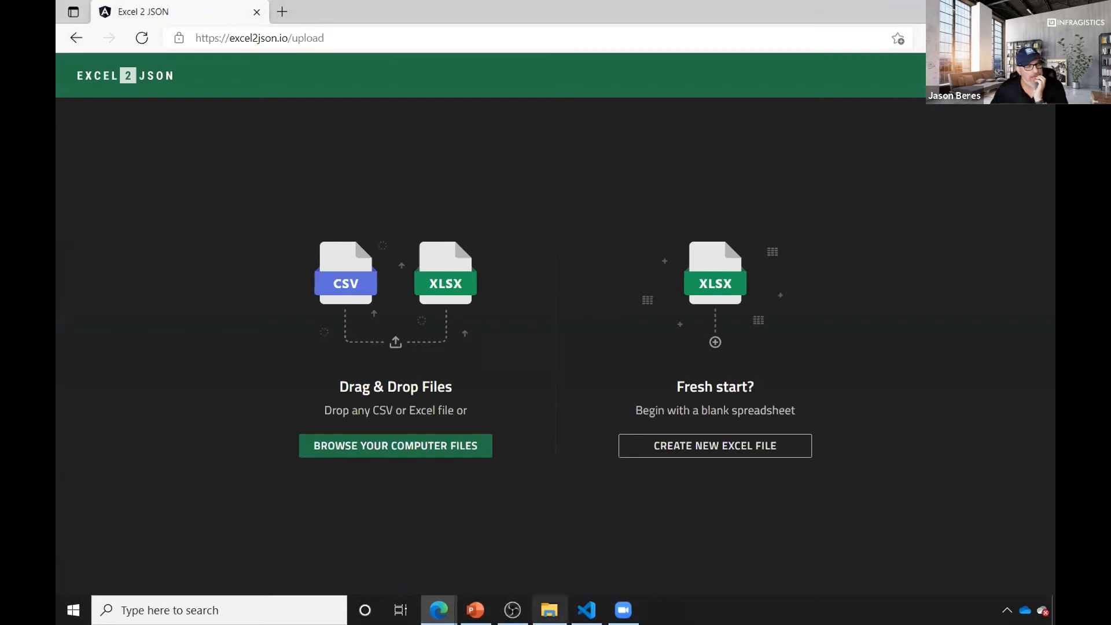
Open Northwind Excel Dump.xlsx from the Desktop in a maximized Excel window and look through its Customers sheet.
click(549, 610)
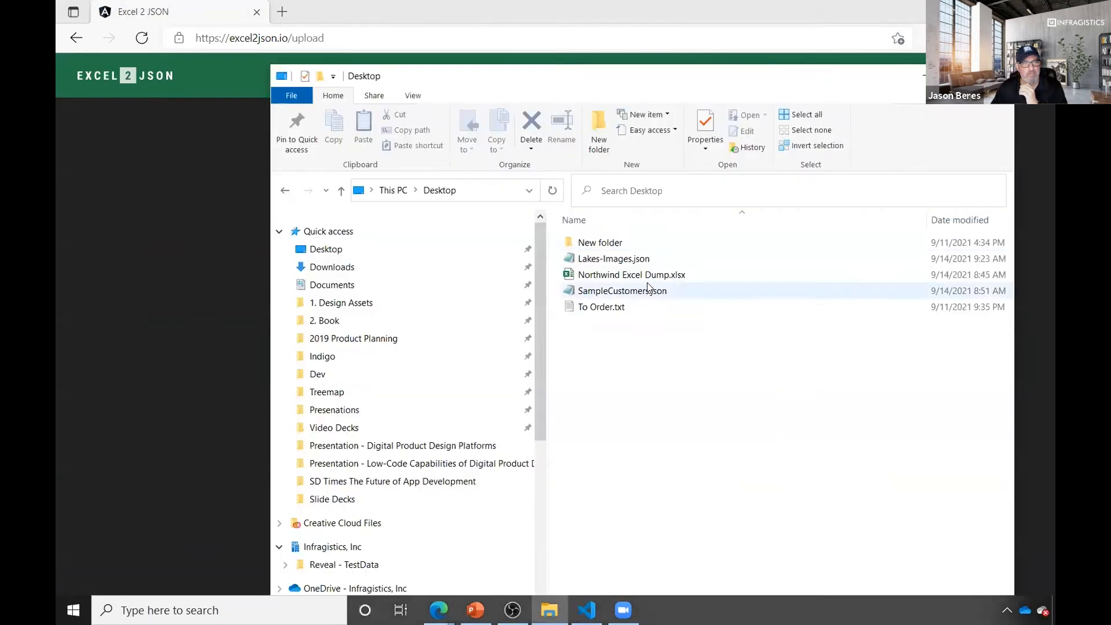
double_click(637, 270)
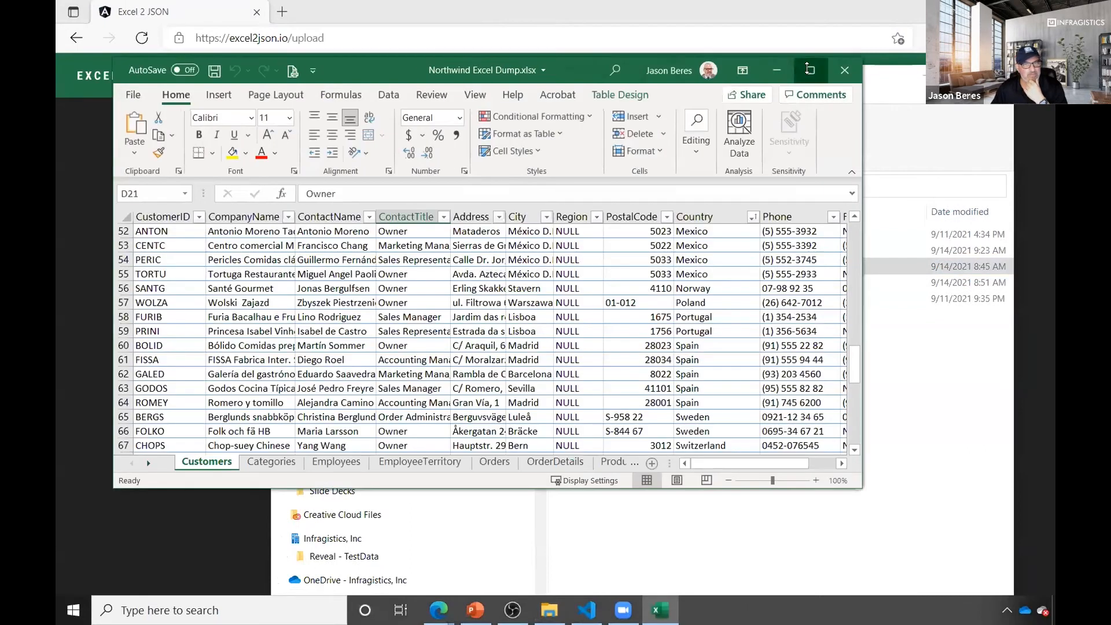
click(810, 70)
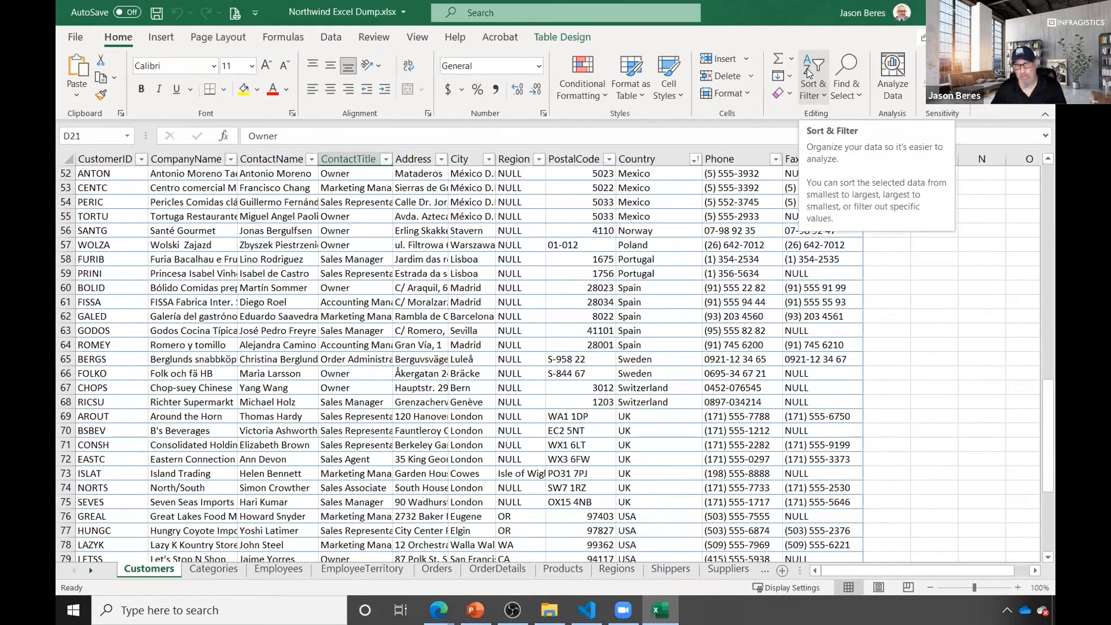
scroll(276, 273, down, 4)
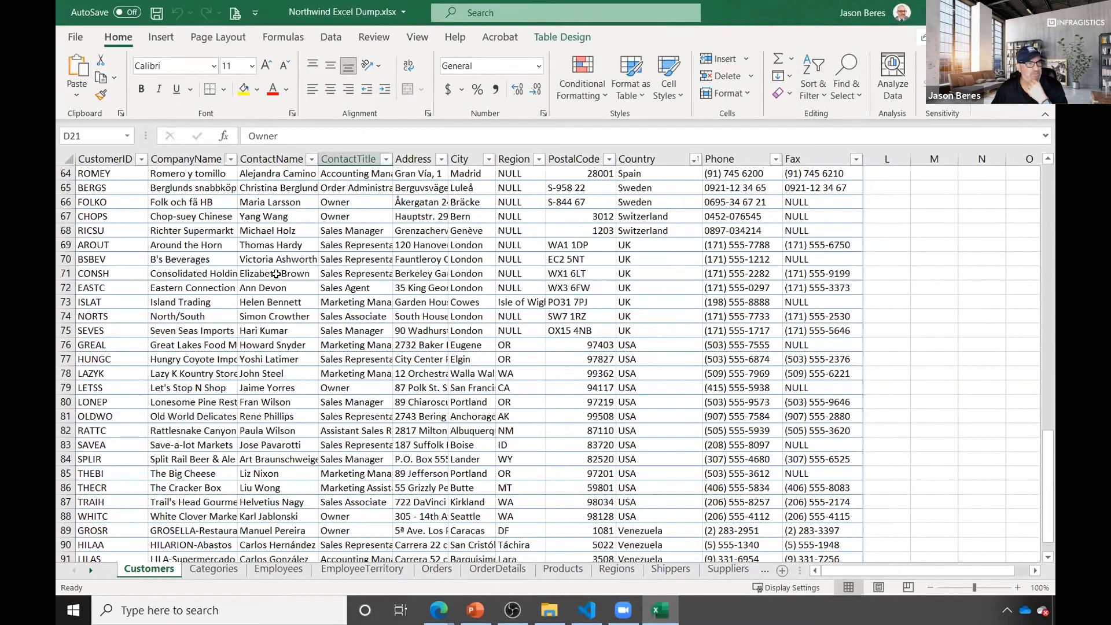
scroll(276, 273, up, 6)
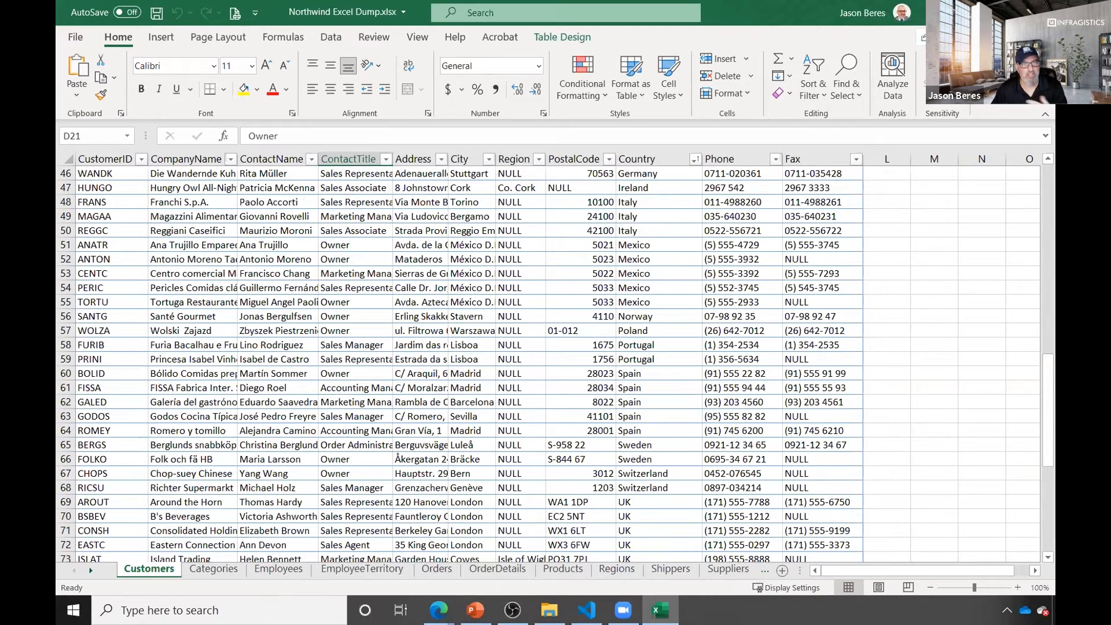
Look through the Employees, EmployeeTerritory, Orders, OrderDetails and Customers sheets, and return to the Excel 2 JSON page in the browser.
click(305, 573)
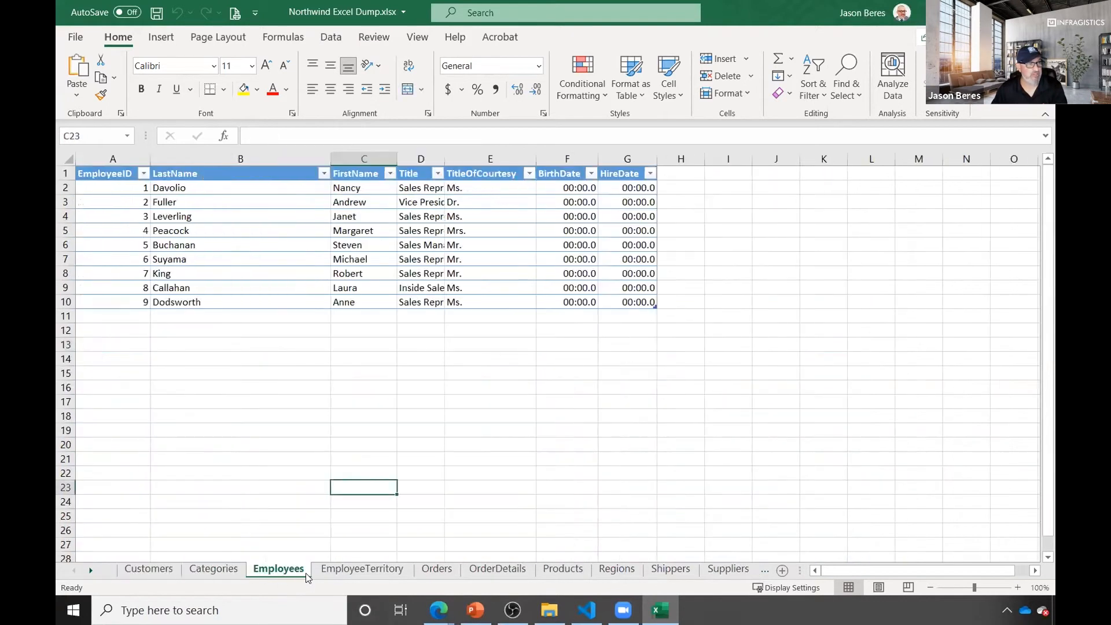
click(363, 570)
click(454, 572)
click(495, 570)
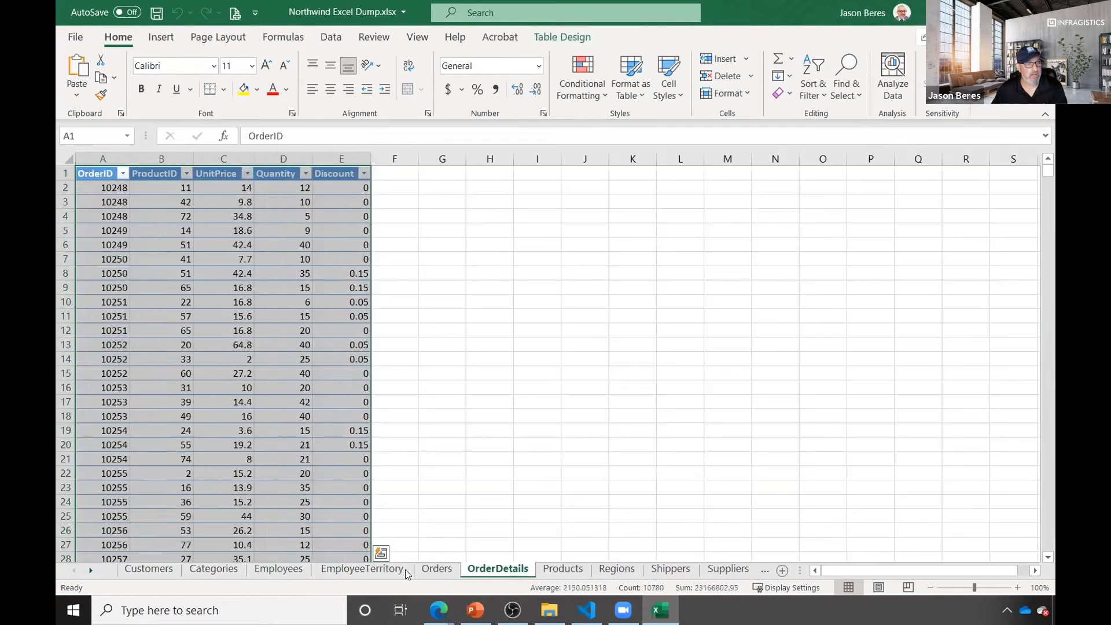
click(162, 570)
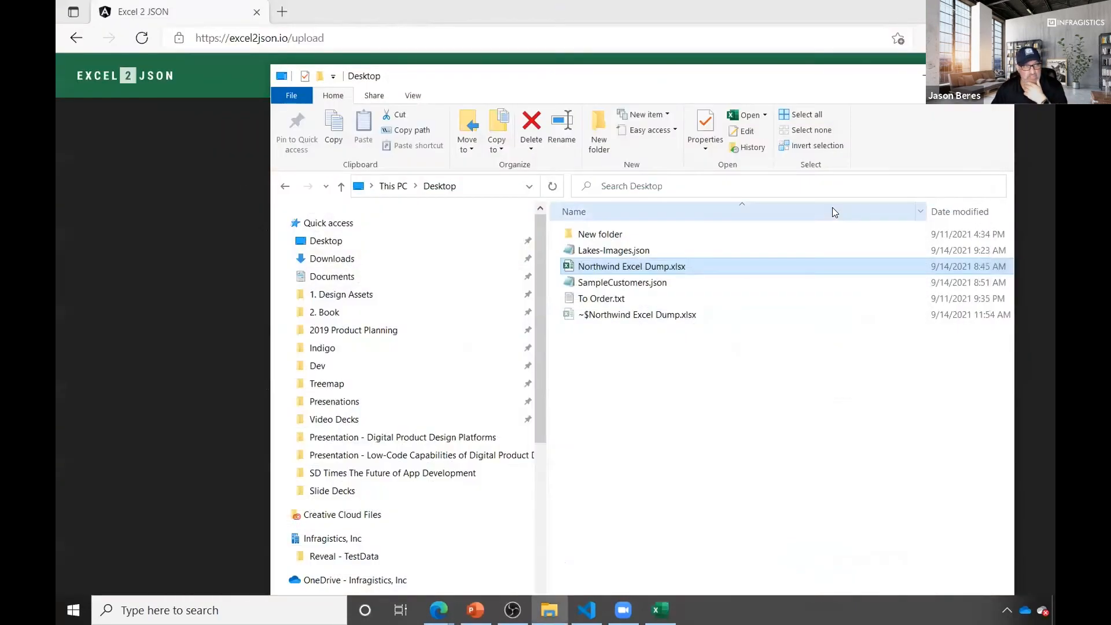
click(223, 169)
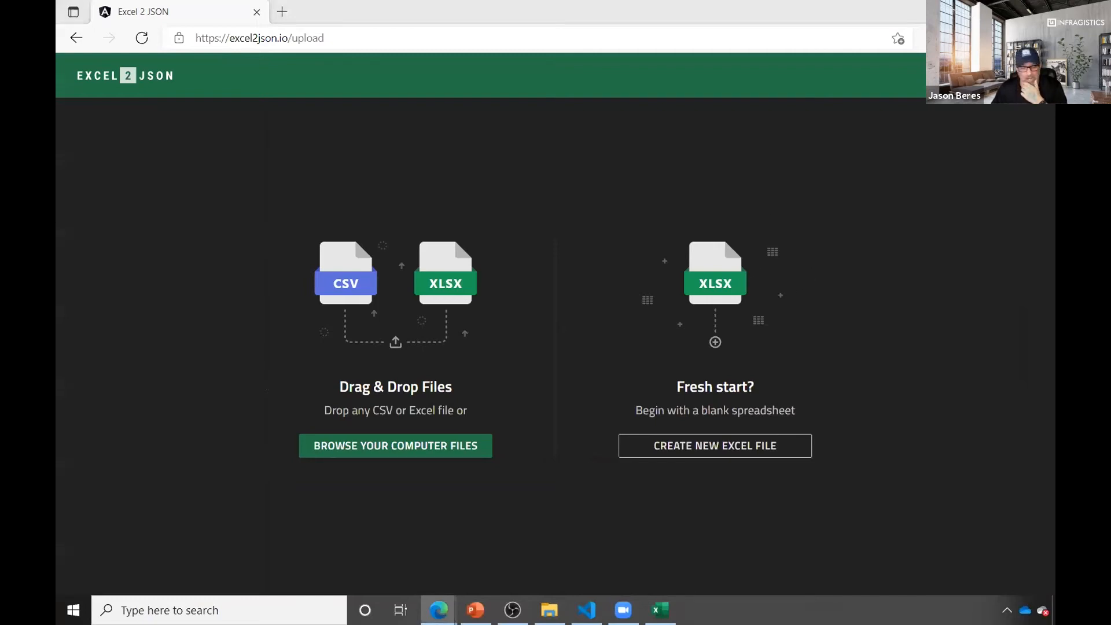
Switch to Visual Studio Code and open articles.component.html from the articles folder of the Travel app project.
click(583, 601)
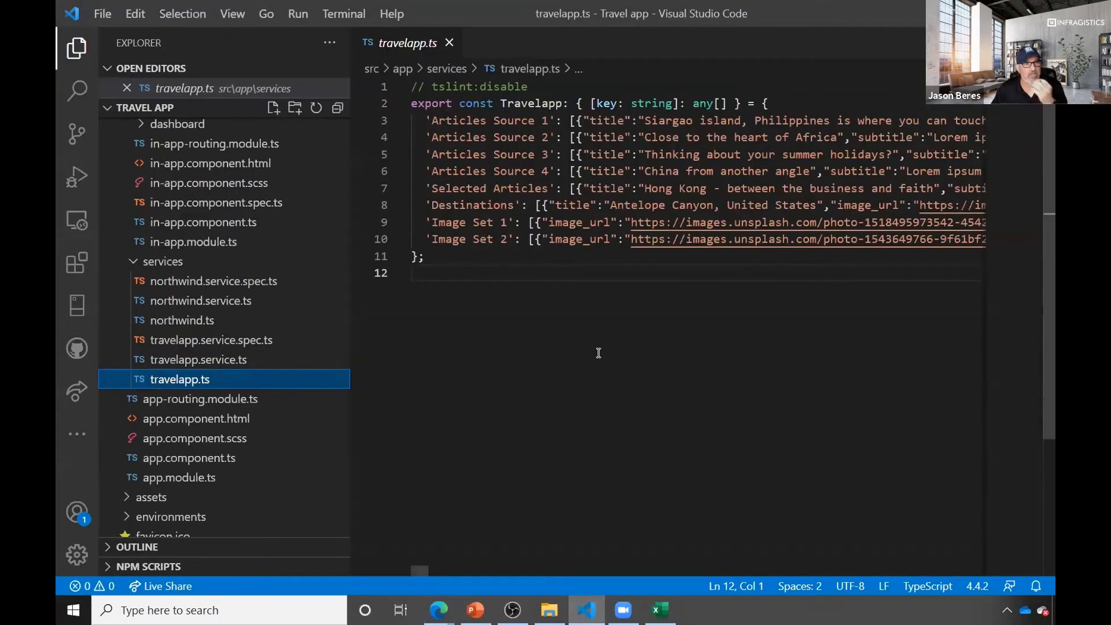
scroll(208, 271, up, 3)
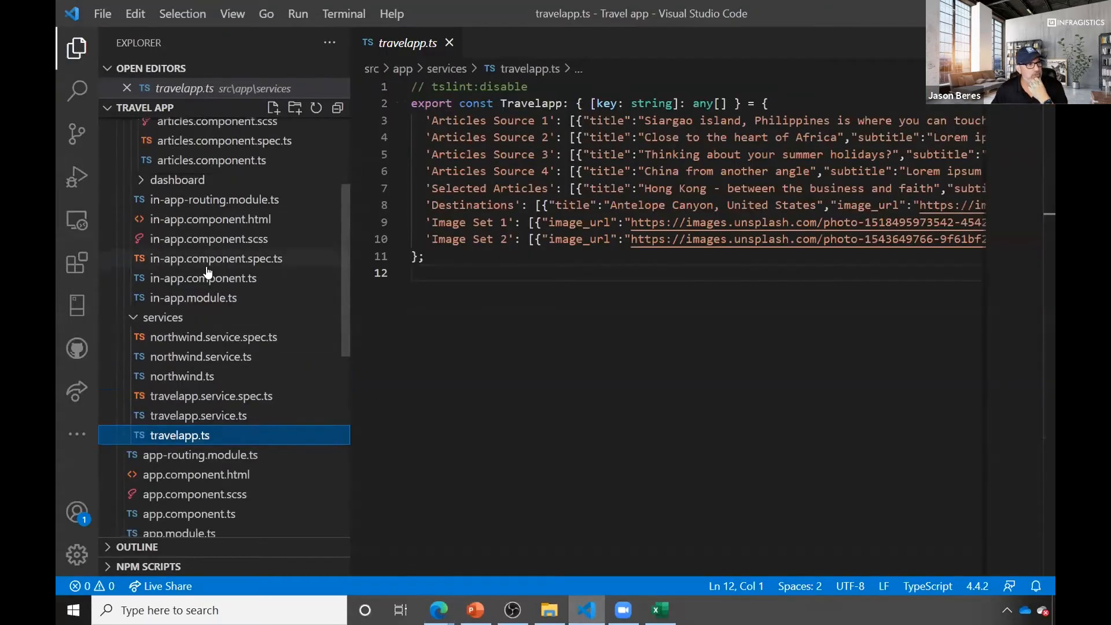
click(218, 160)
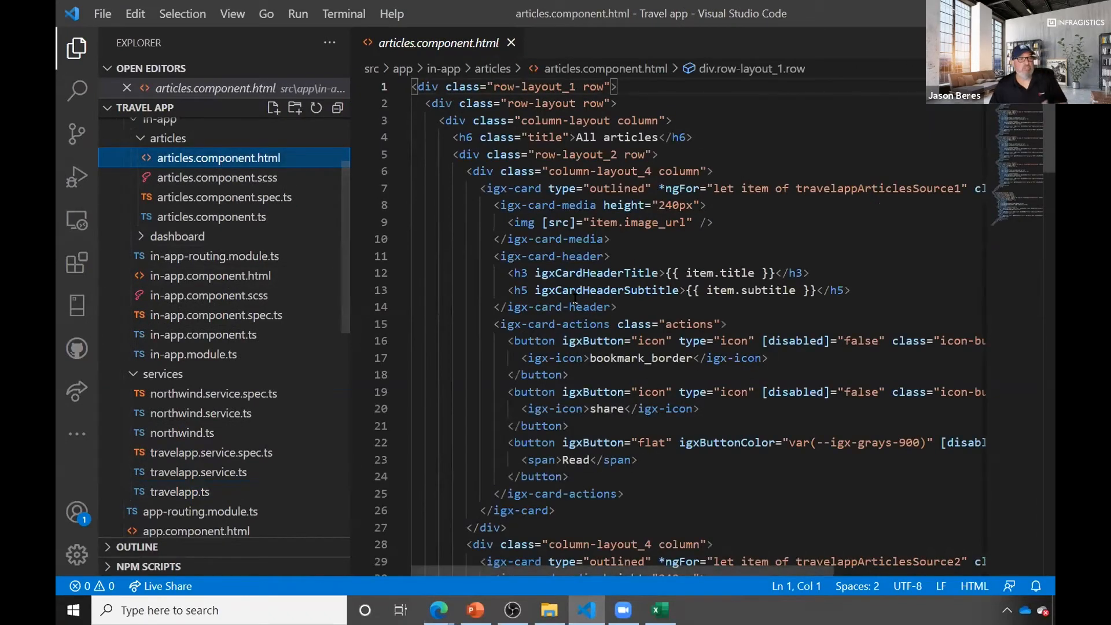
Examine the first igx-card's markup in lines 7 to 14, highlighting its header block and the ngFor directive.
drag(618, 307, 361, 267)
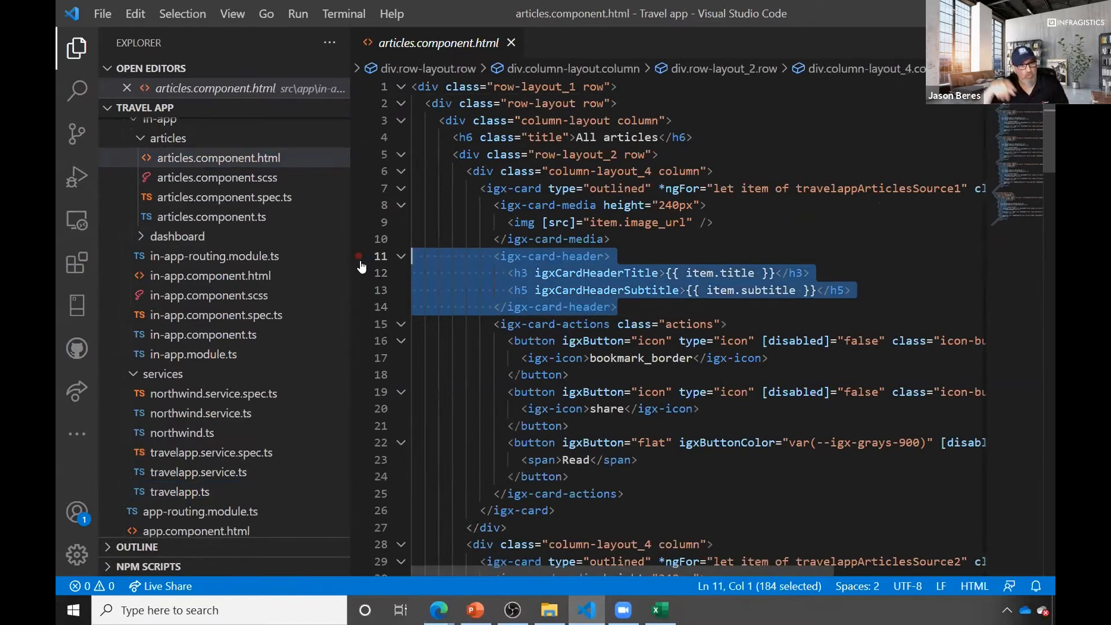
scroll(362, 267, right, 1)
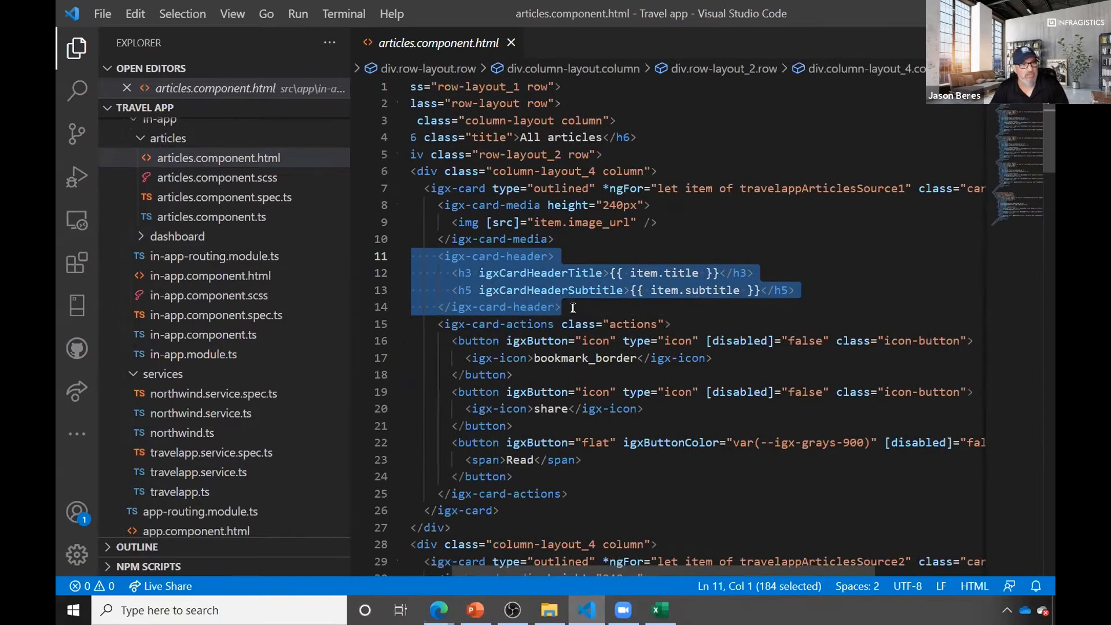
click(574, 307)
drag(574, 307, 394, 188)
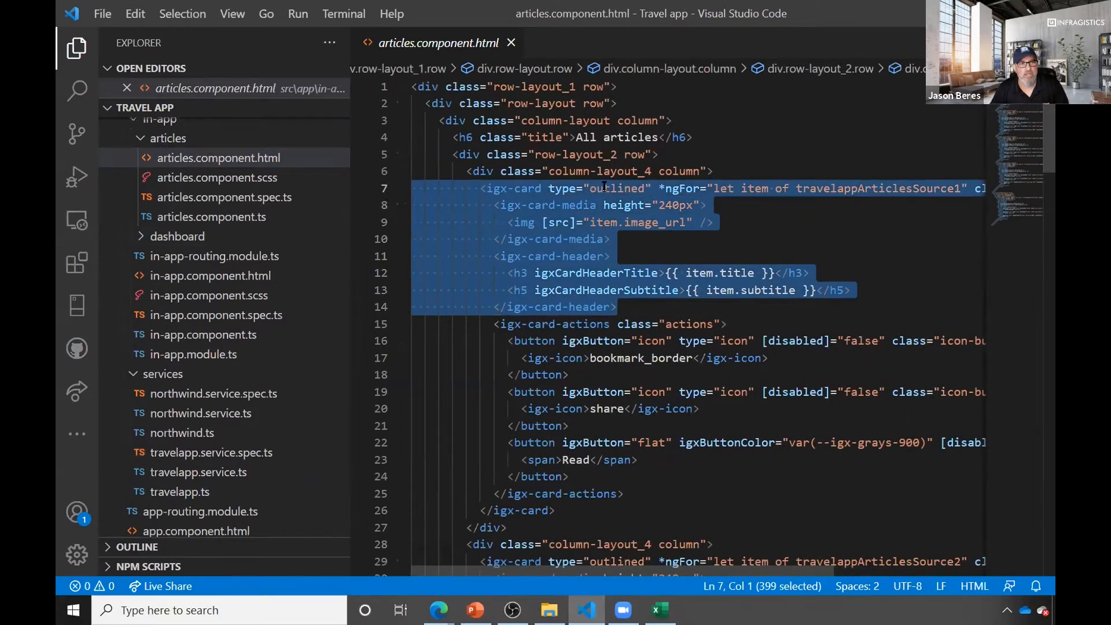
double_click(676, 188)
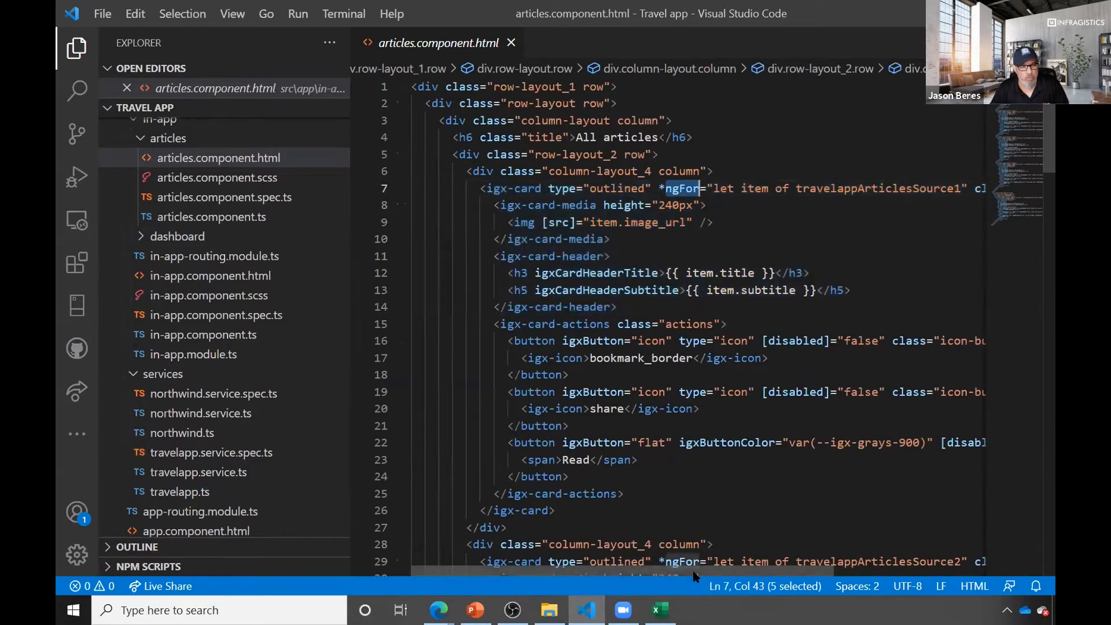
Examine the first card's data binding in articles.component.html, highlighting travelappArticlesSource1 and the title and subtitle lines 12 and 13.
drag(700, 571, 728, 566)
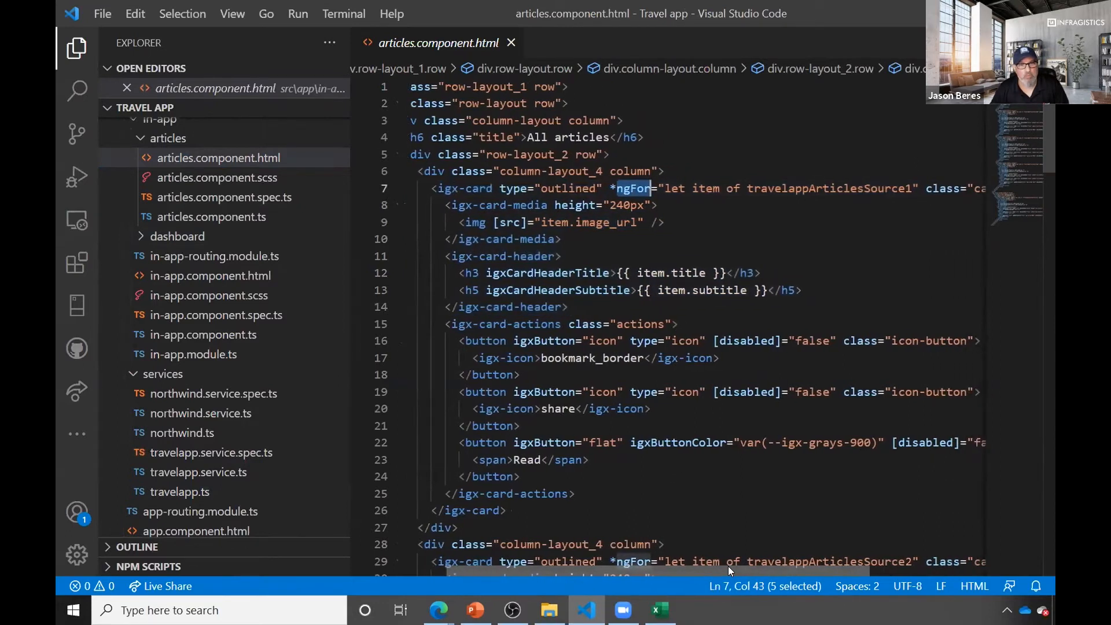
double_click(819, 188)
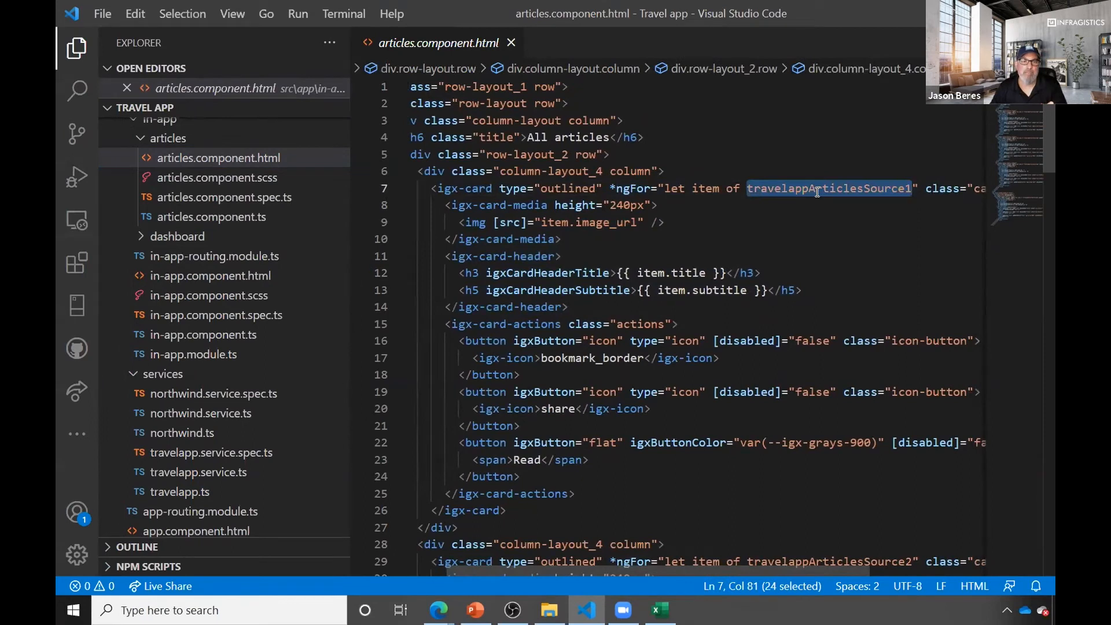
drag(807, 291, 371, 270)
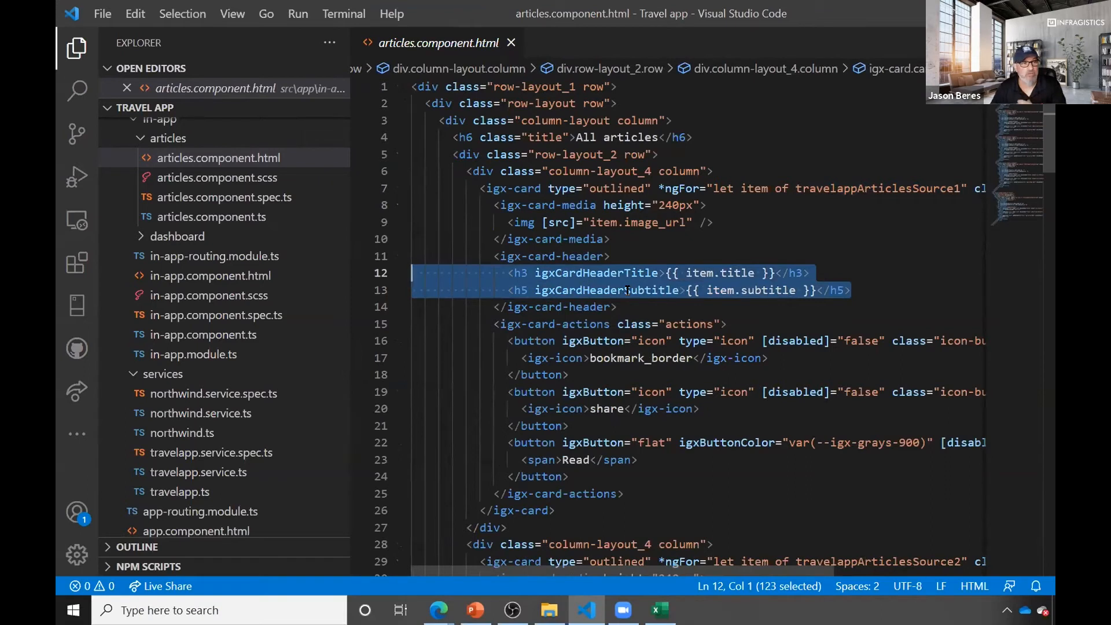
Open articles.component.ts and examine the travelappArticlesSource1 assignment through travelappService in ngOnInit.
click(232, 218)
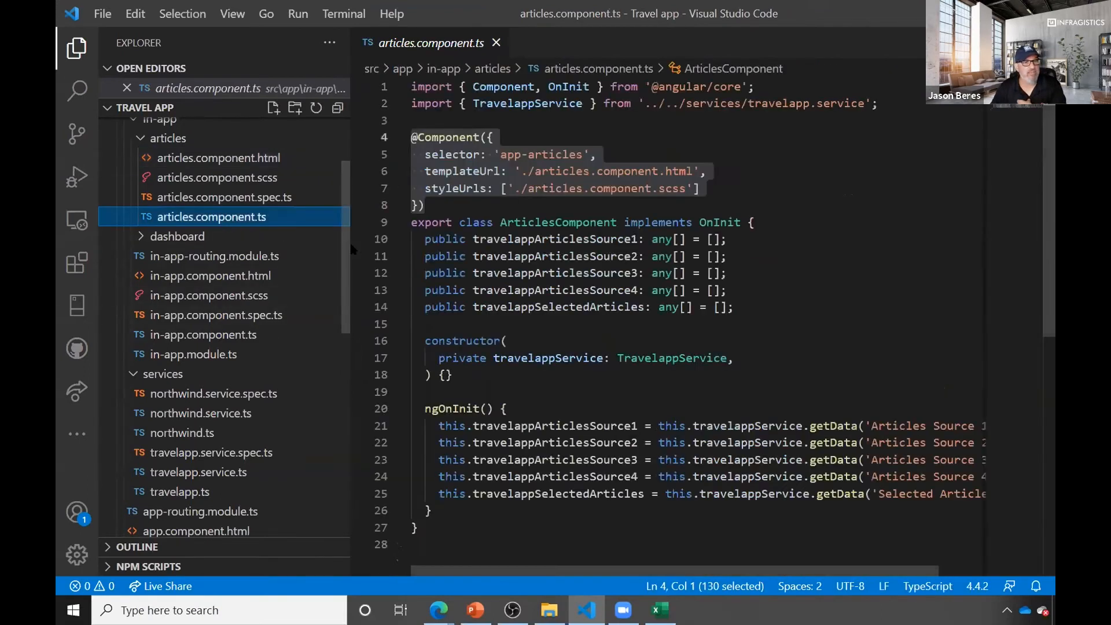
scroll(657, 395, down, 1)
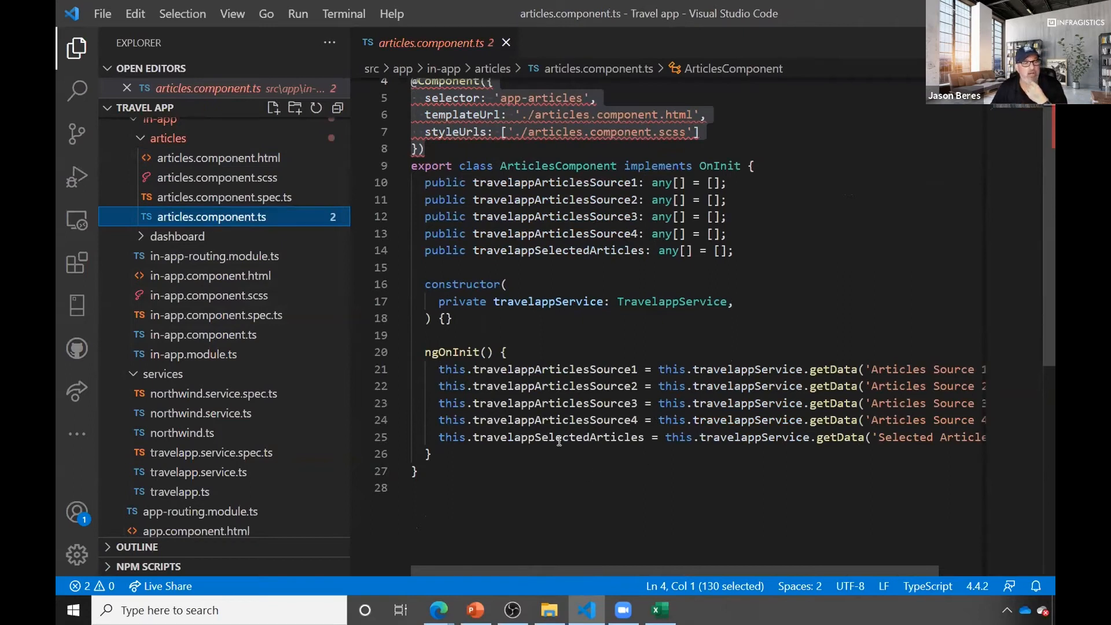
click(563, 369)
double_click(562, 369)
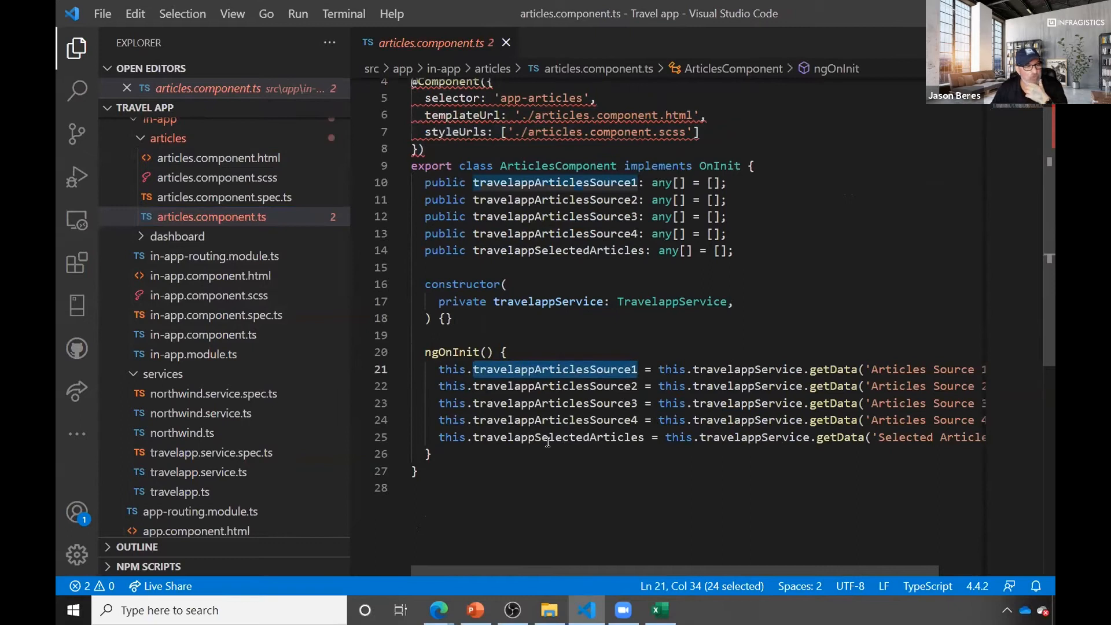
double_click(734, 369)
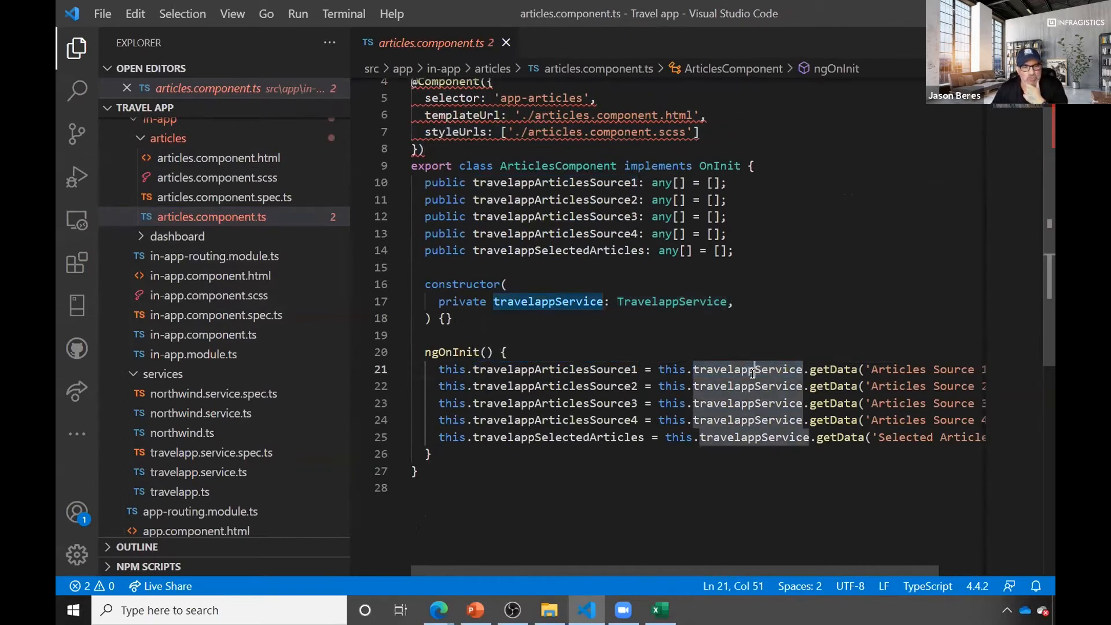
triple_click(480, 370)
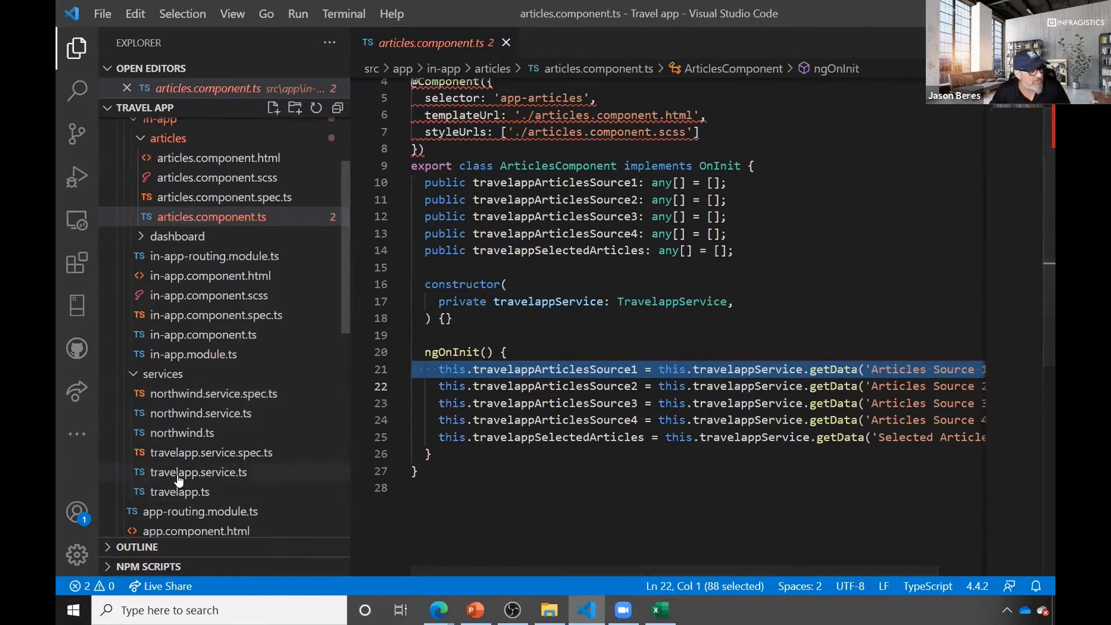
Open travelapp.service.ts and travelapp.ts from the services folder, highlighting the 'Articles Source 1', 'Image Set 1' and 'Image Set 2' keys.
scroll(179, 480, down, 1)
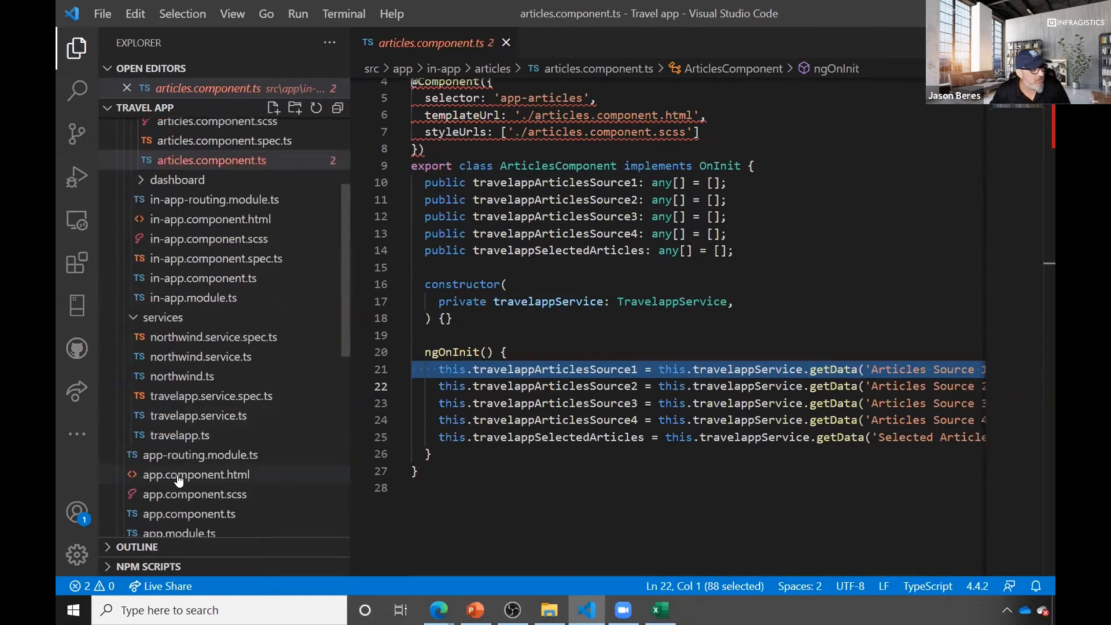
click(203, 417)
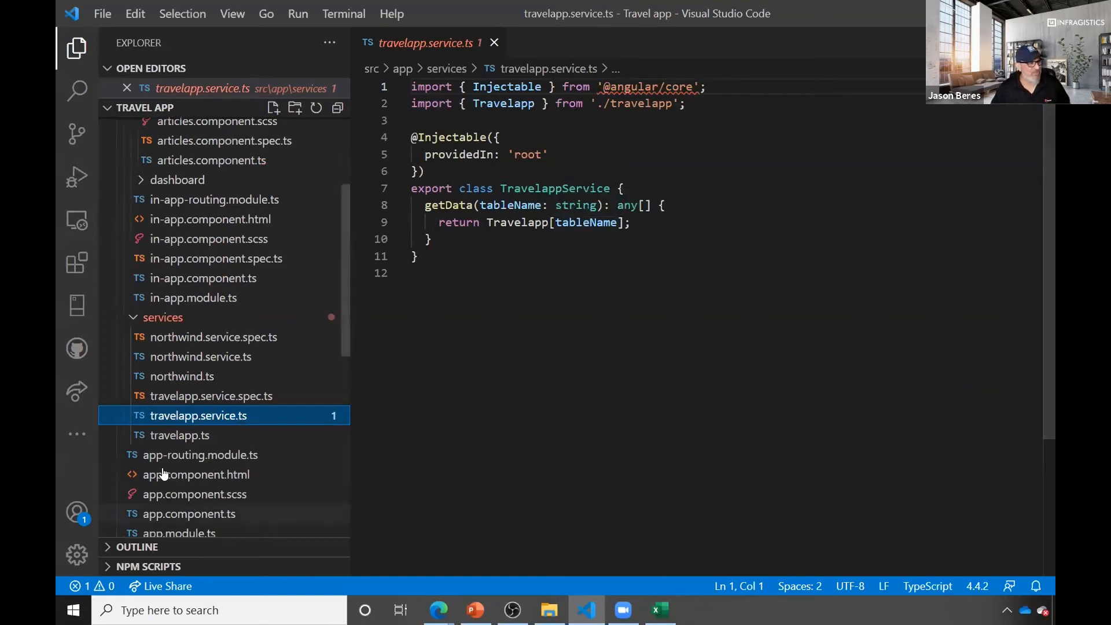
click(176, 437)
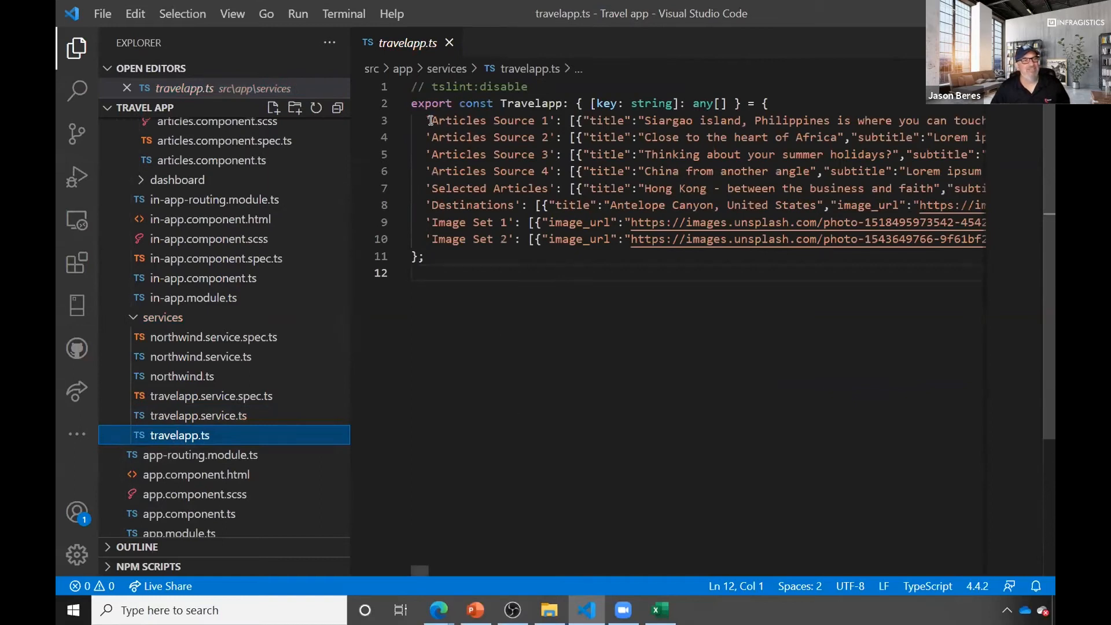
drag(431, 121, 555, 120)
drag(433, 225, 507, 223)
drag(427, 239, 509, 235)
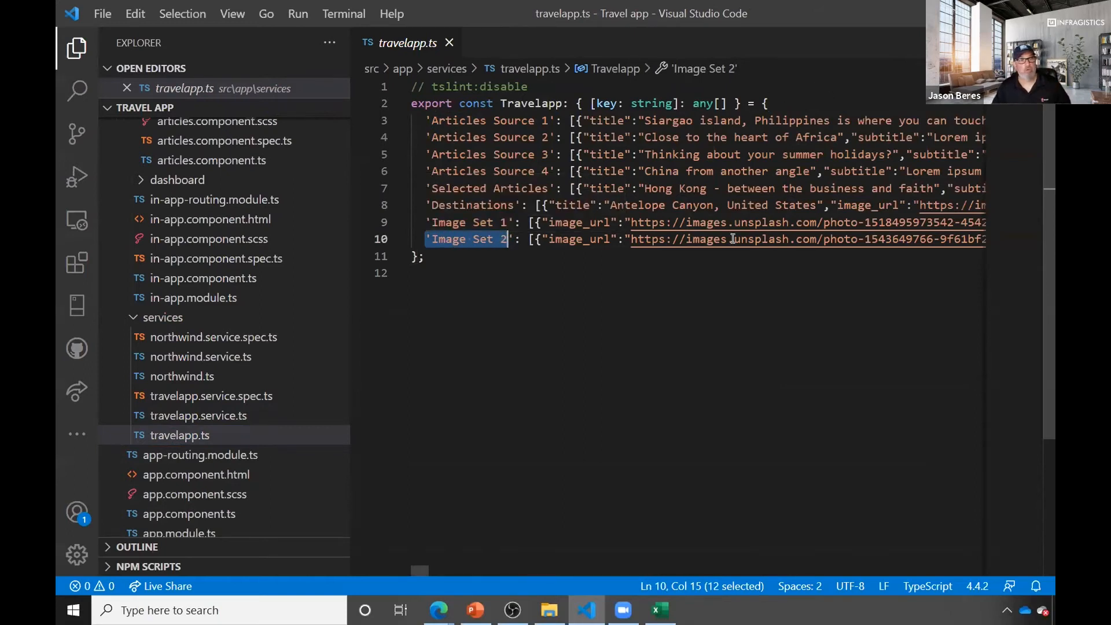
click(620, 339)
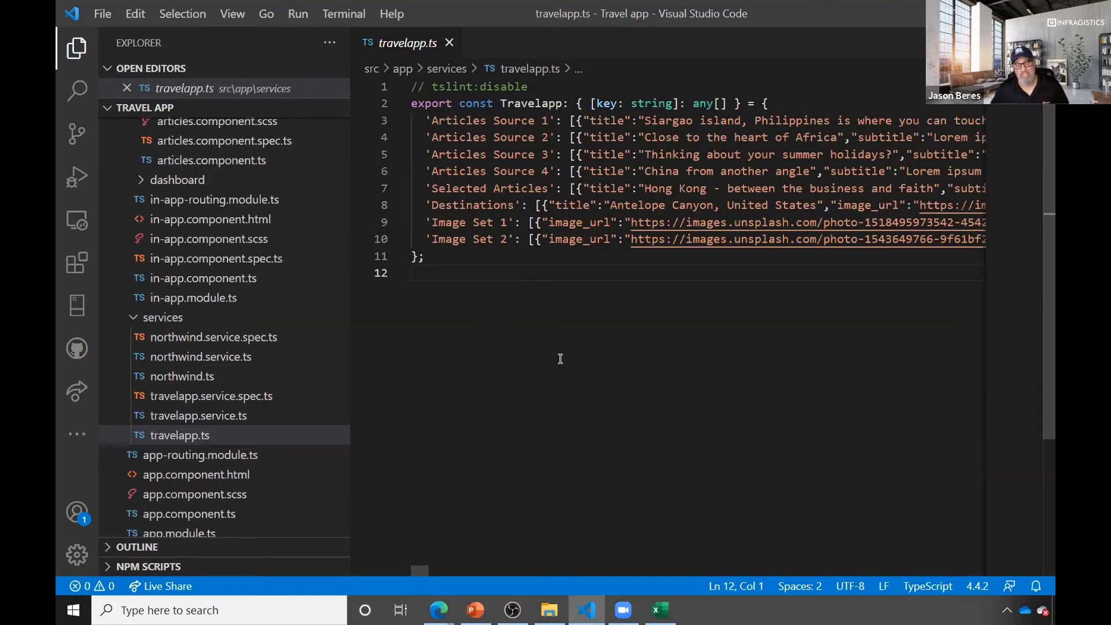
Switch to the PowerPoint presentation and highlight the Swagger Support and CRUD Support bullets on the What's Next? slide.
mouse_move(475, 610)
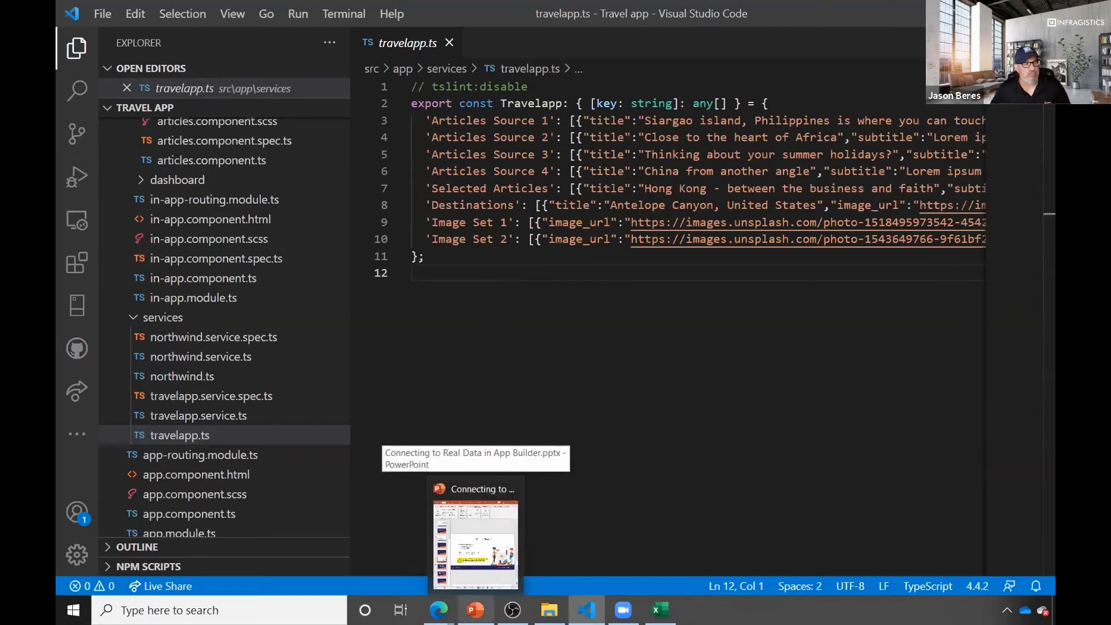
click(475, 544)
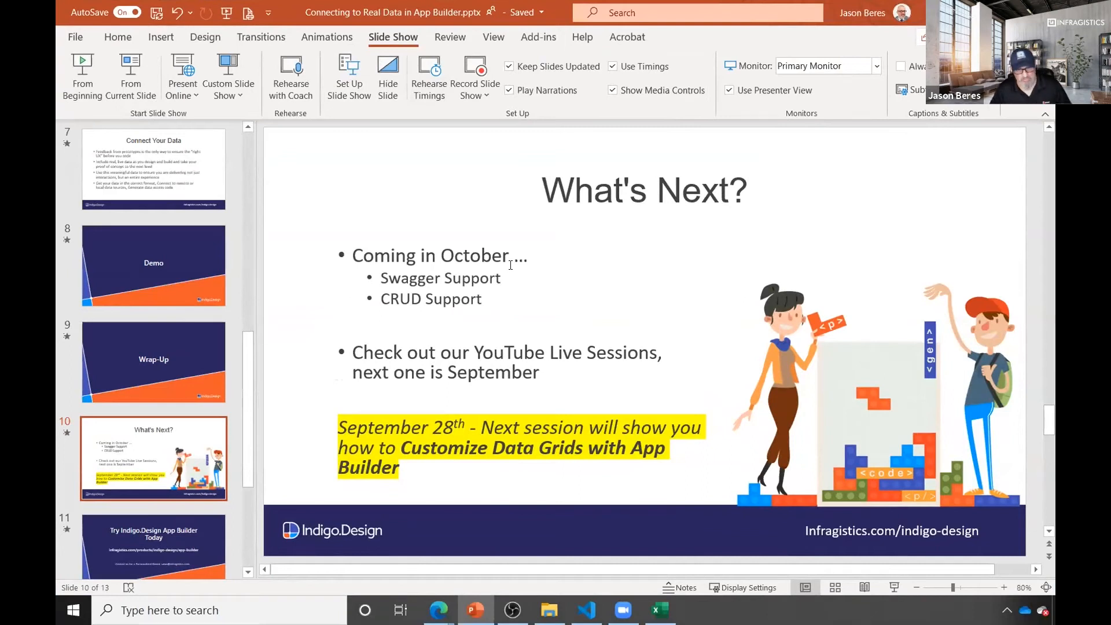
click(481, 282)
drag(483, 299, 357, 282)
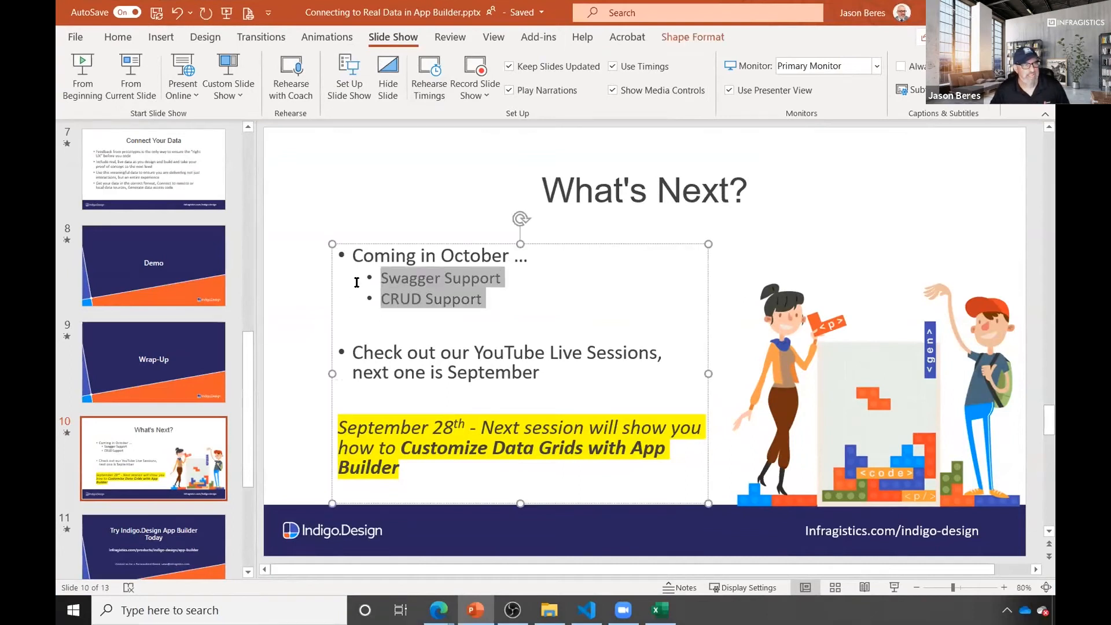
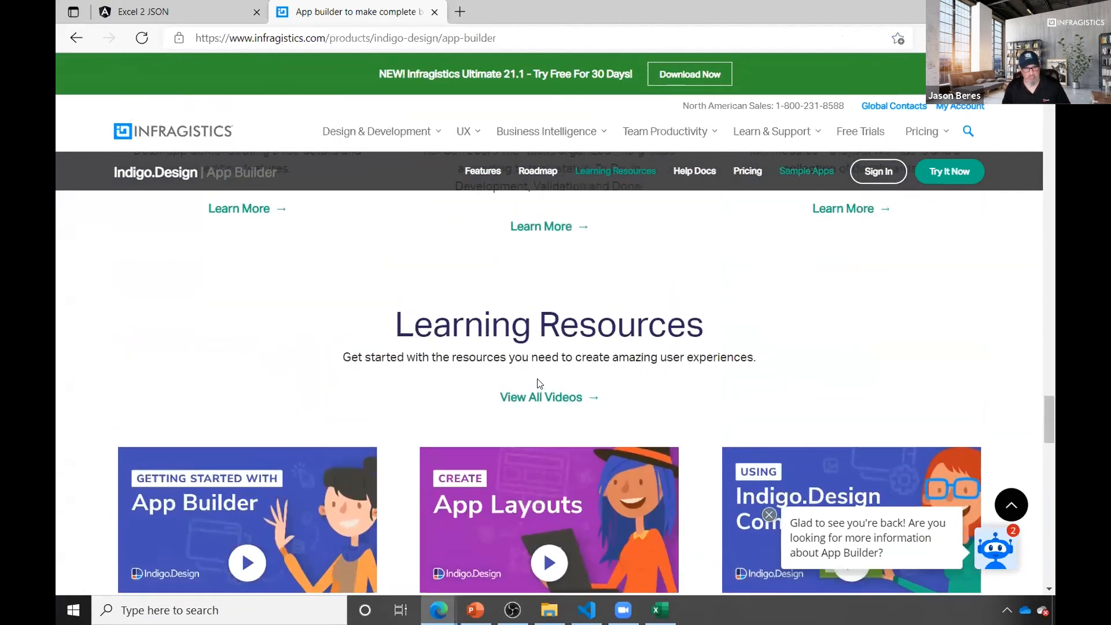
Open the full list of Learning Resources videos and look through the Indigo.Design video tutorials page.
click(539, 398)
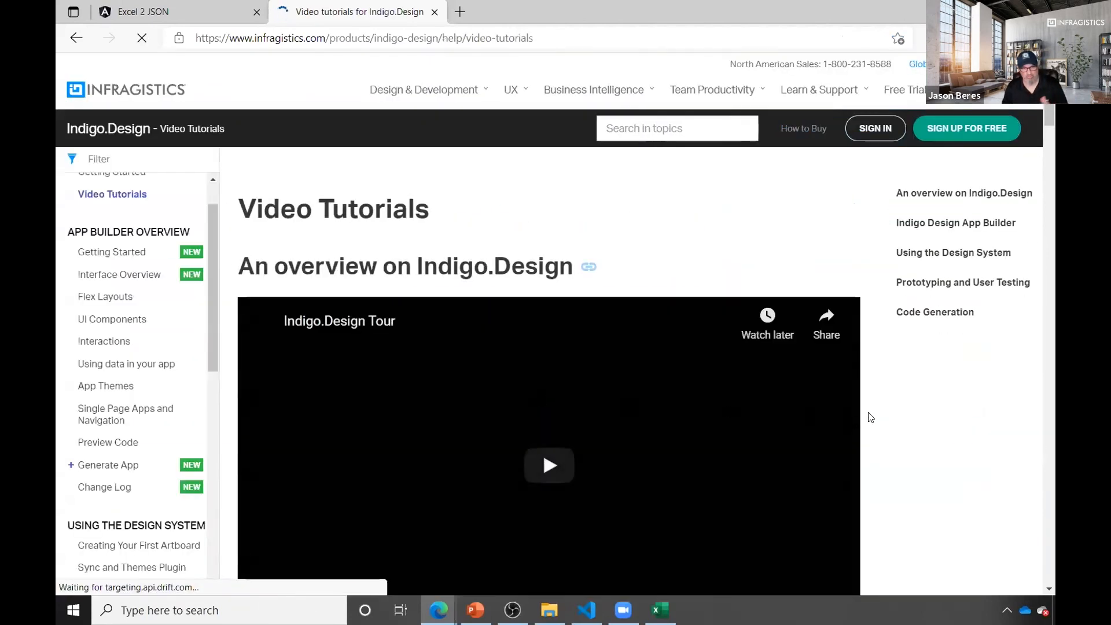
scroll(875, 415, down, 15)
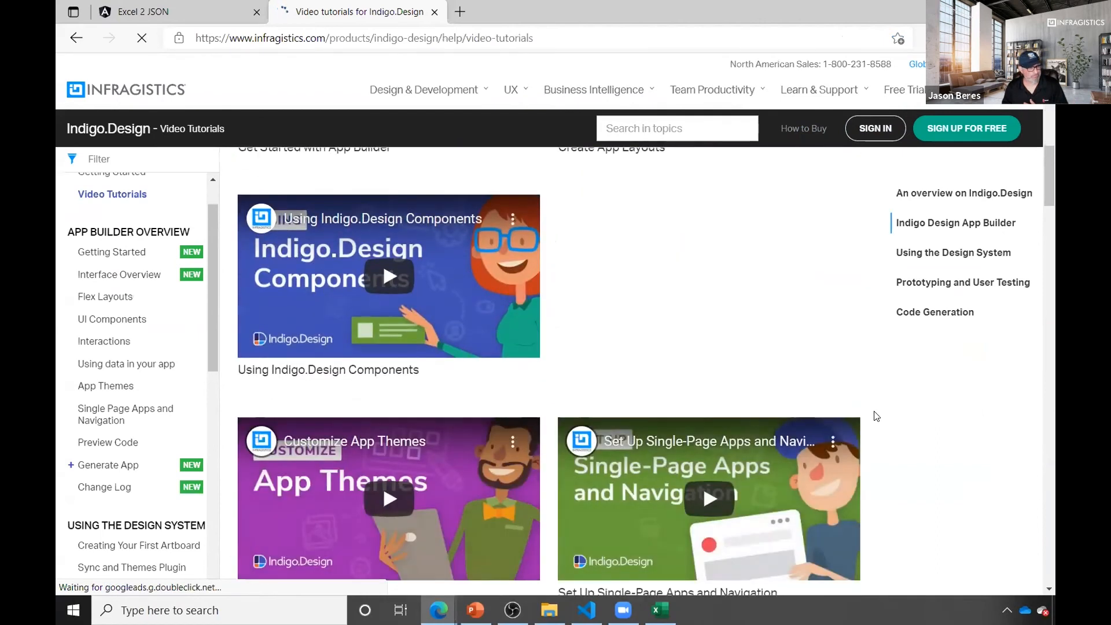
scroll(826, 414, down, 5)
scroll(828, 419, down, 15)
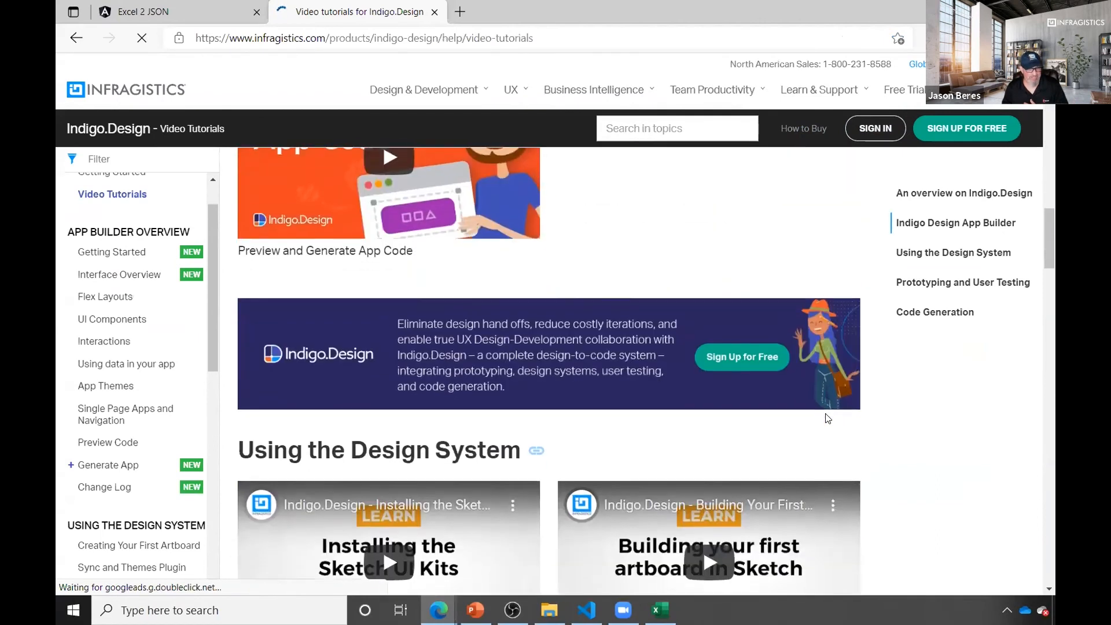
scroll(827, 418, down, 11)
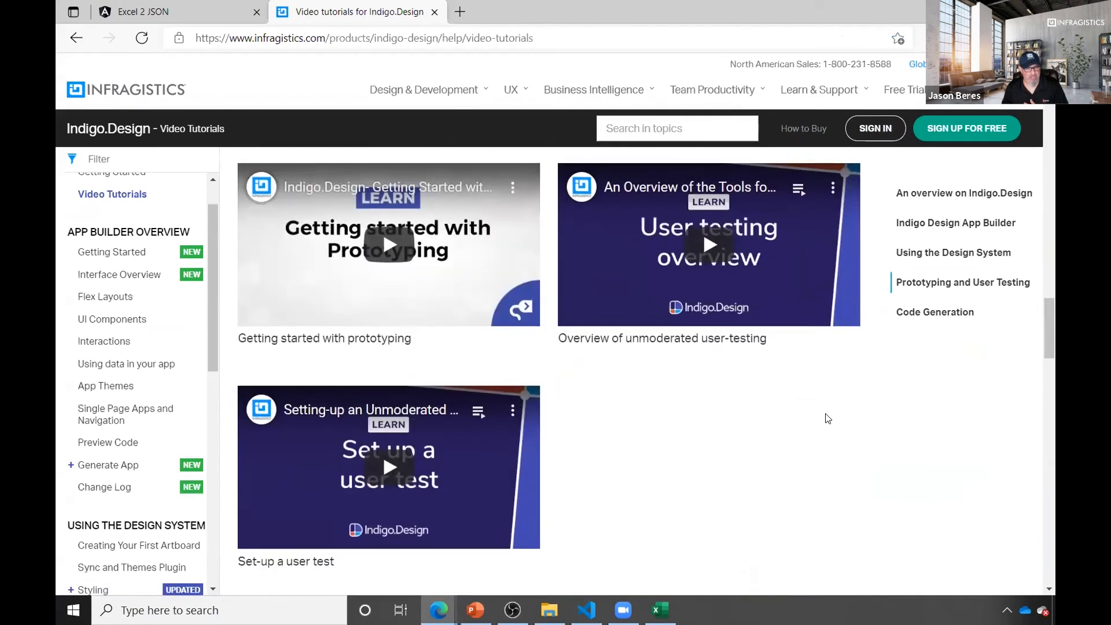
scroll(827, 418, up, 7)
scroll(826, 417, up, 20)
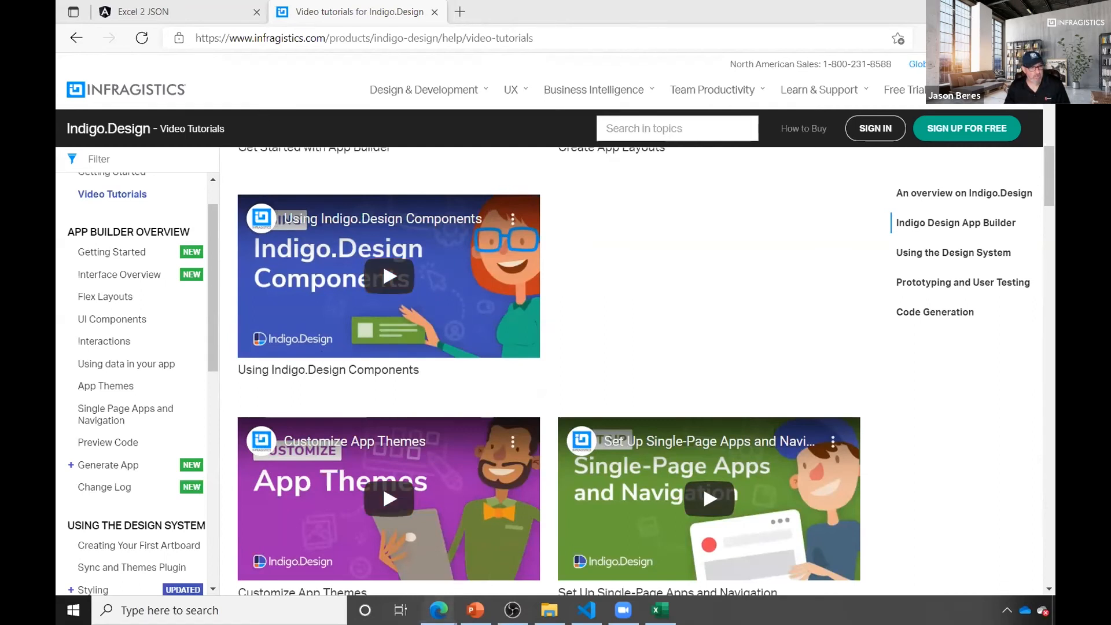
Switch to the Indigo App Builder browser window, cancel adding a URL and close the REST API datasource setup.
mouse_move(438, 610)
click(365, 527)
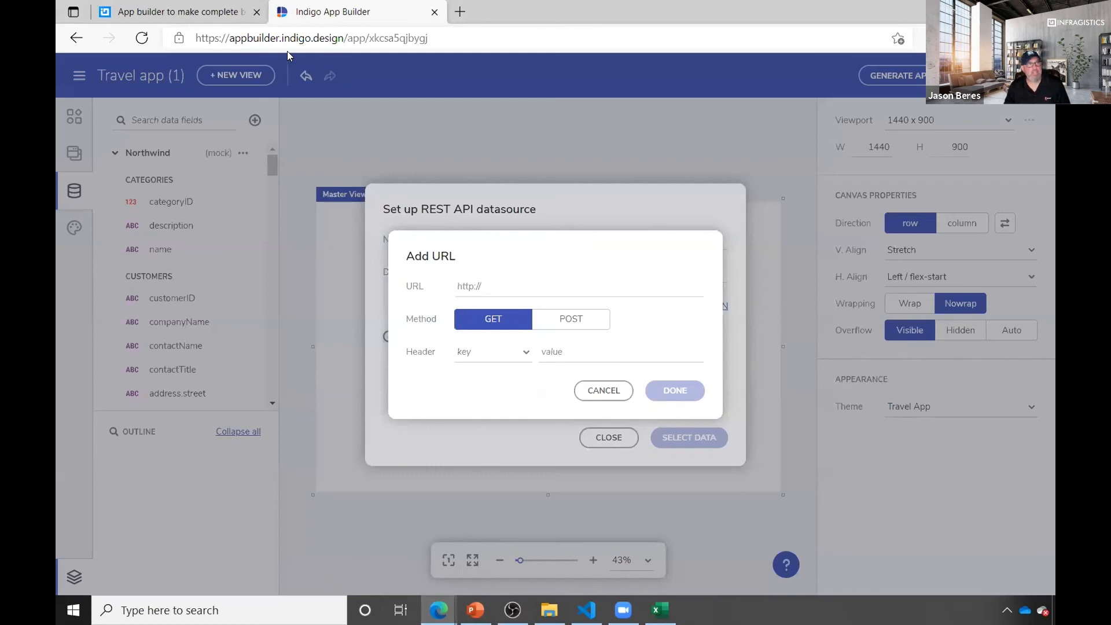
click(603, 390)
click(604, 437)
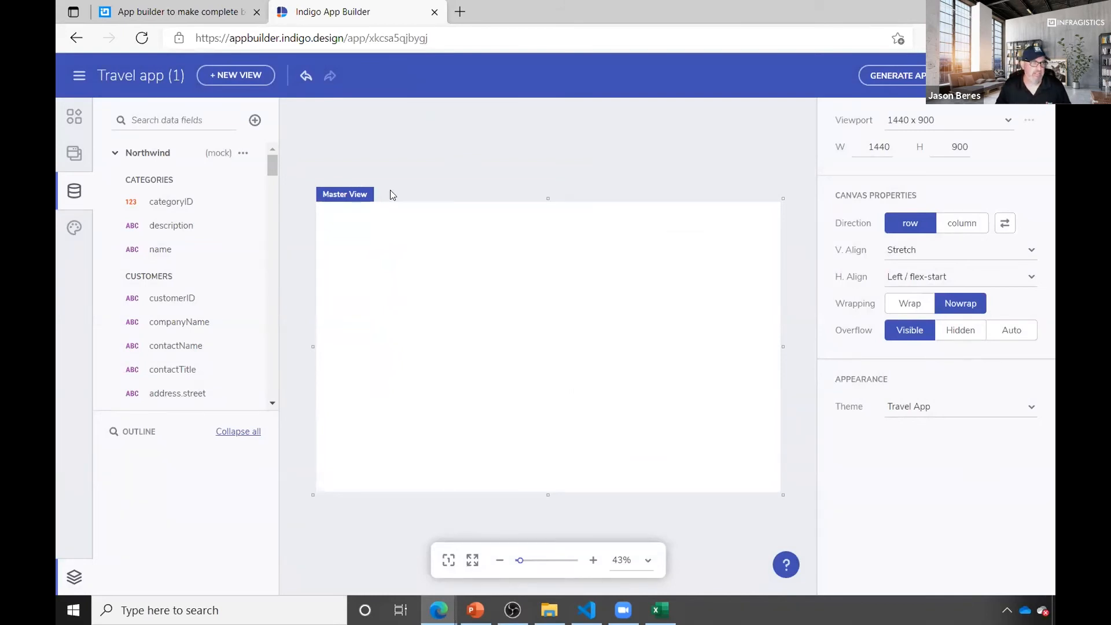
Open the App & Page Layouts app and examine its first child view under Layouts, selecting TopContainer and BottomRow.
click(80, 76)
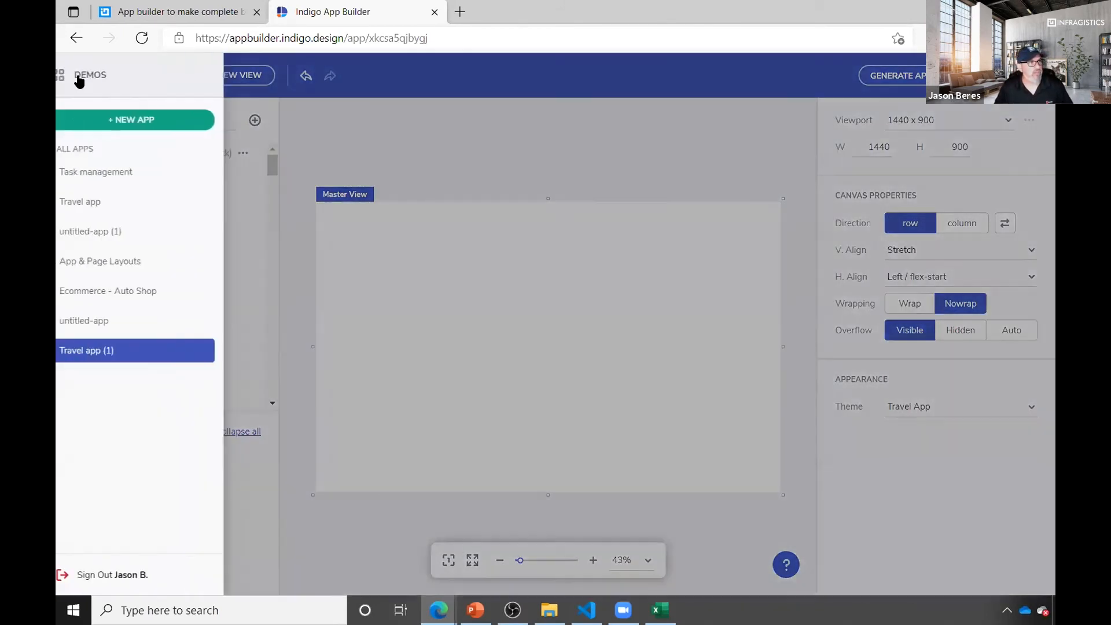
click(428, 175)
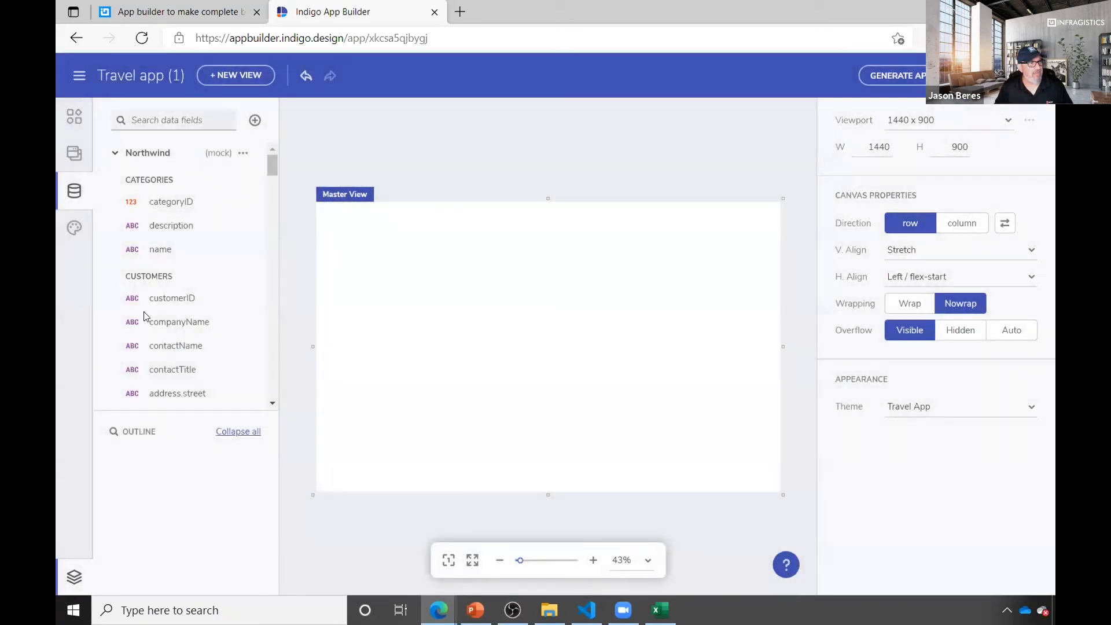
click(80, 75)
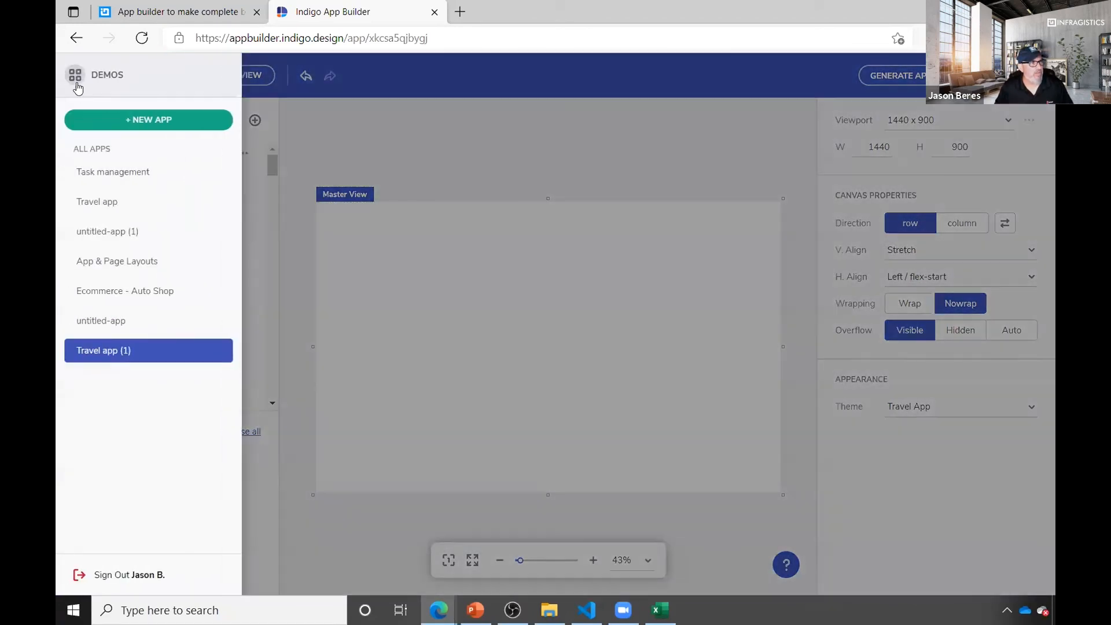
click(140, 264)
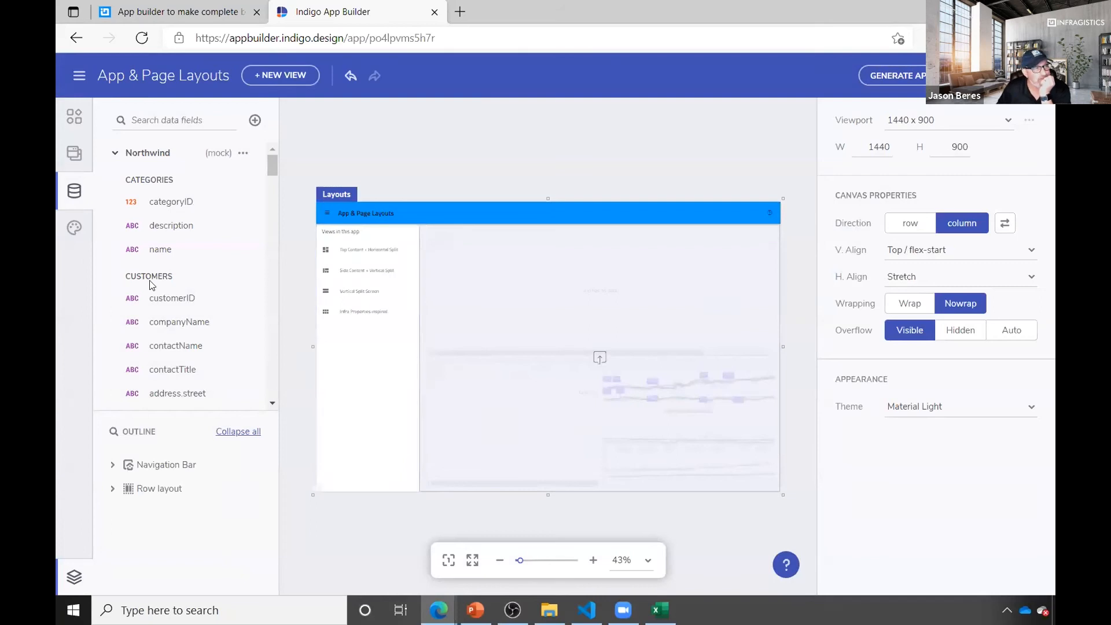
click(75, 153)
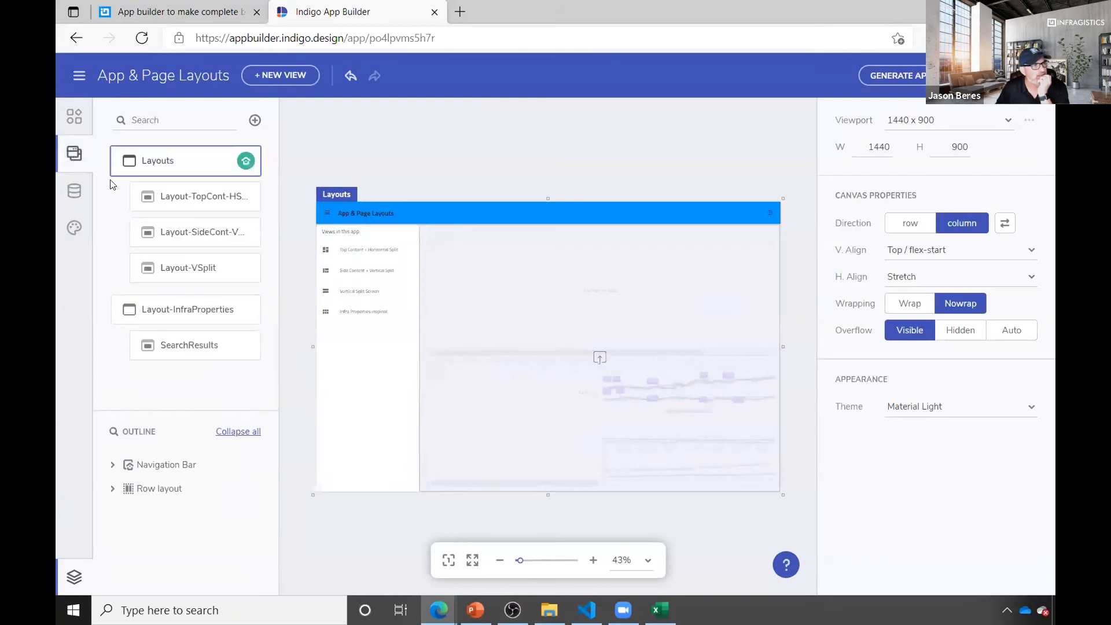
click(215, 198)
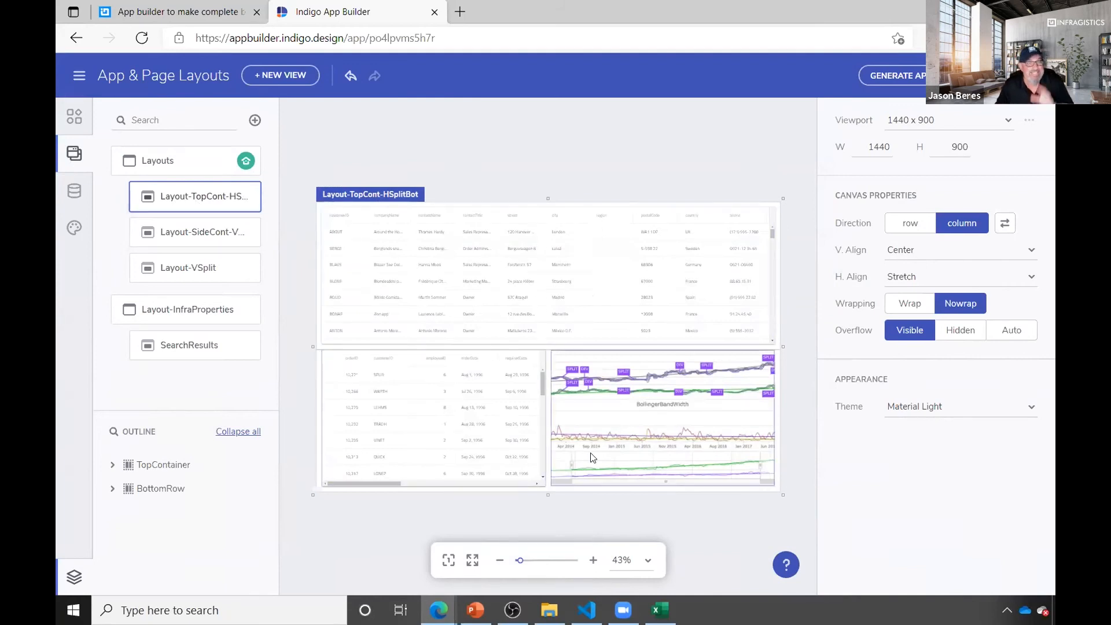
key(ctrl+a)
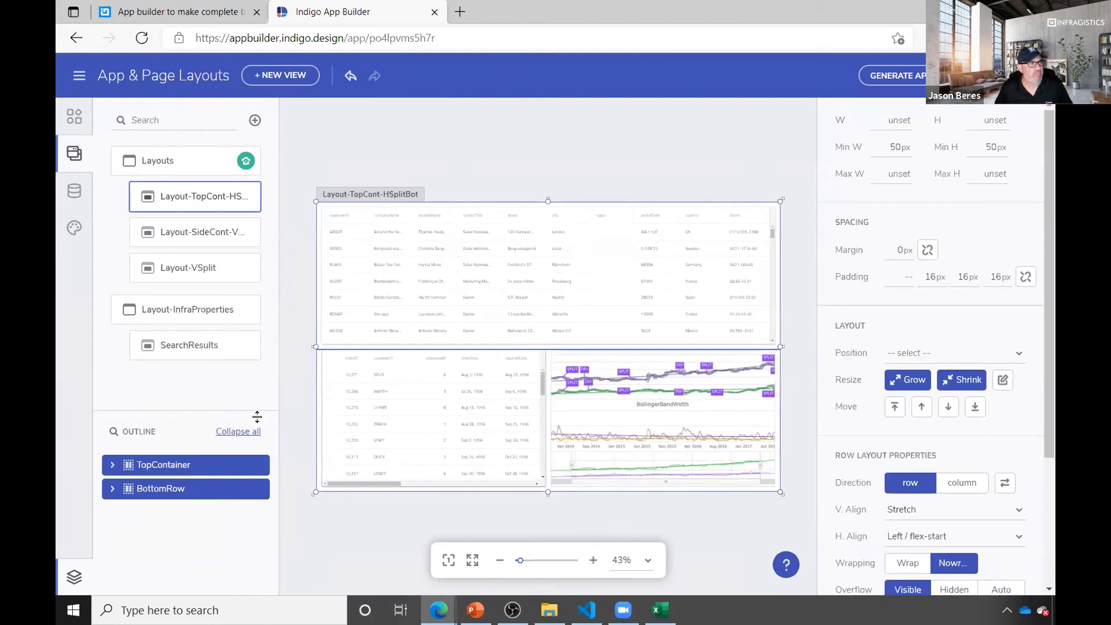
Open the Travel app (1) app and look through its list of views.
click(79, 76)
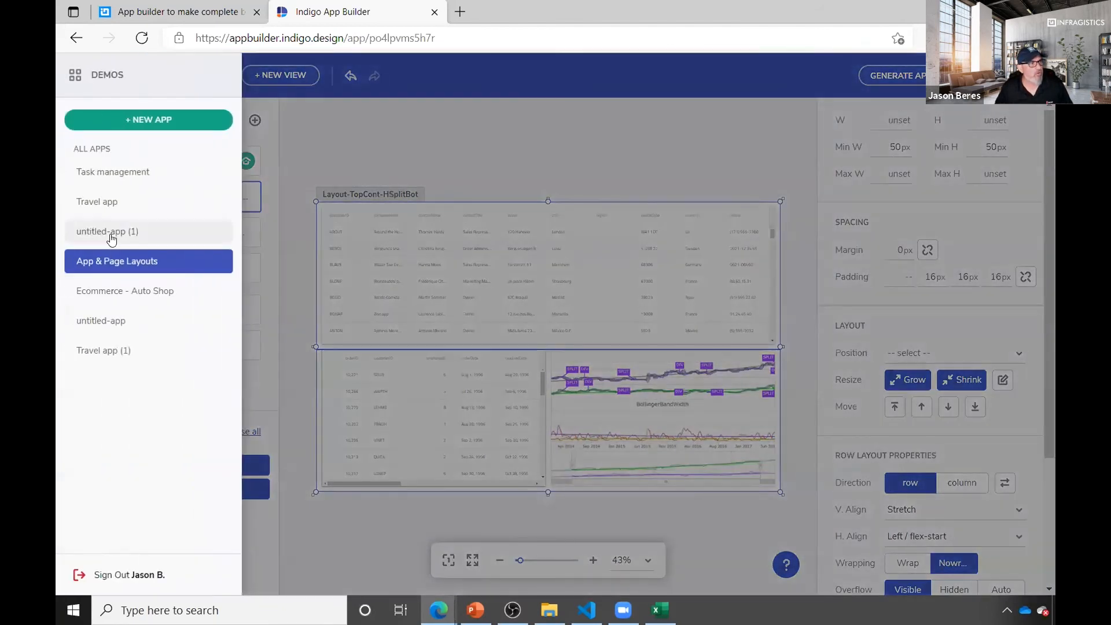
click(97, 350)
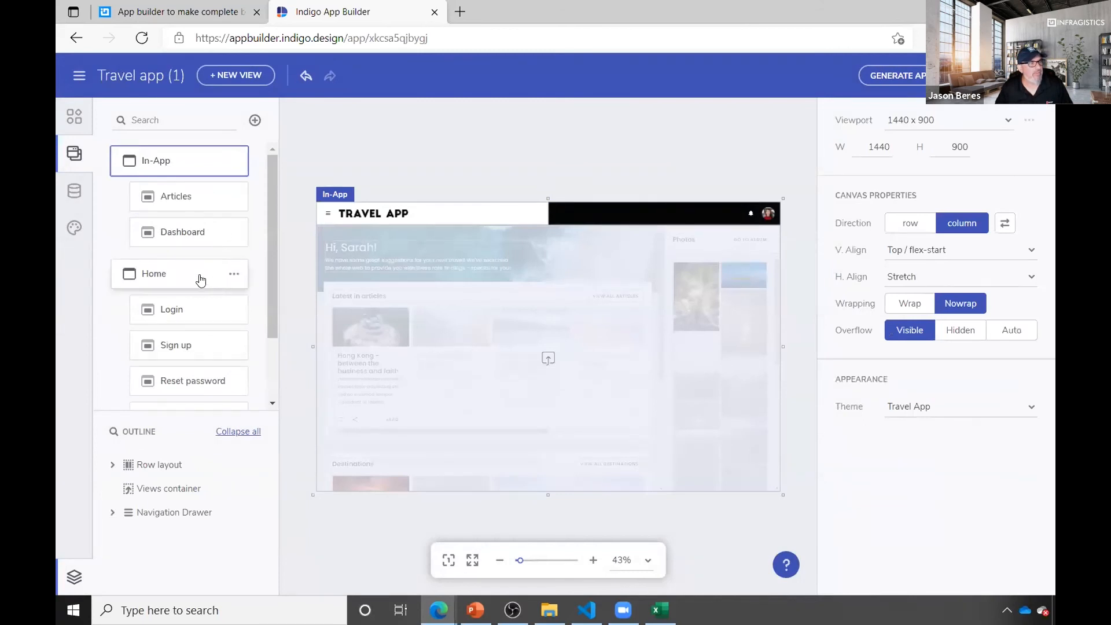
scroll(199, 278, down, 2)
scroll(237, 302, up, 2)
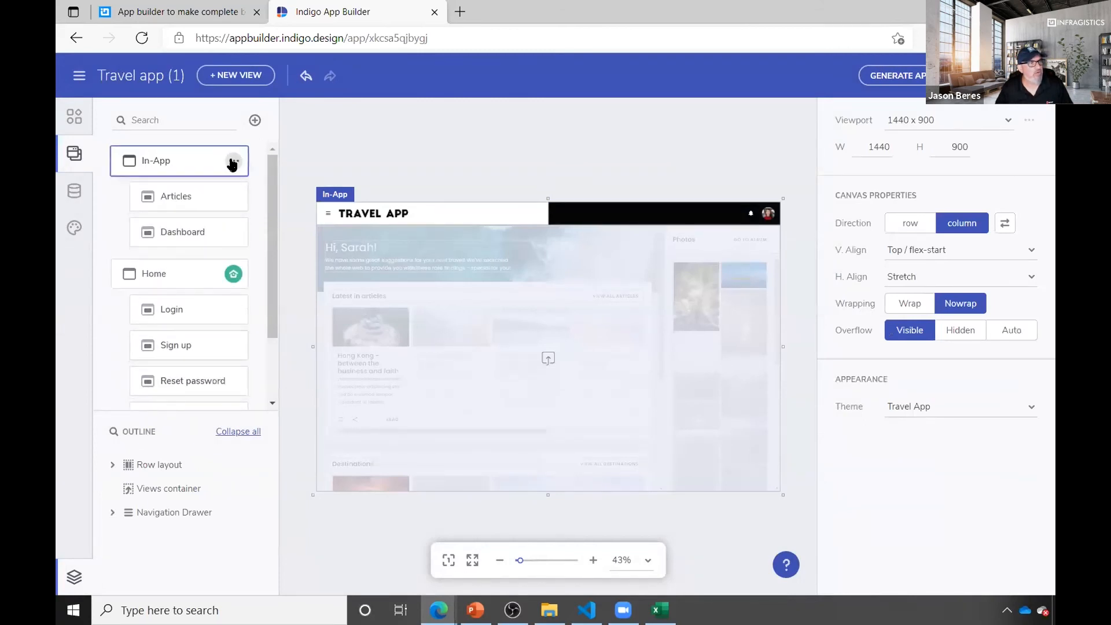
Add a child view named DashboardViews under In-App and paste the copied TopContainer and BottomRow into it.
click(234, 165)
click(266, 177)
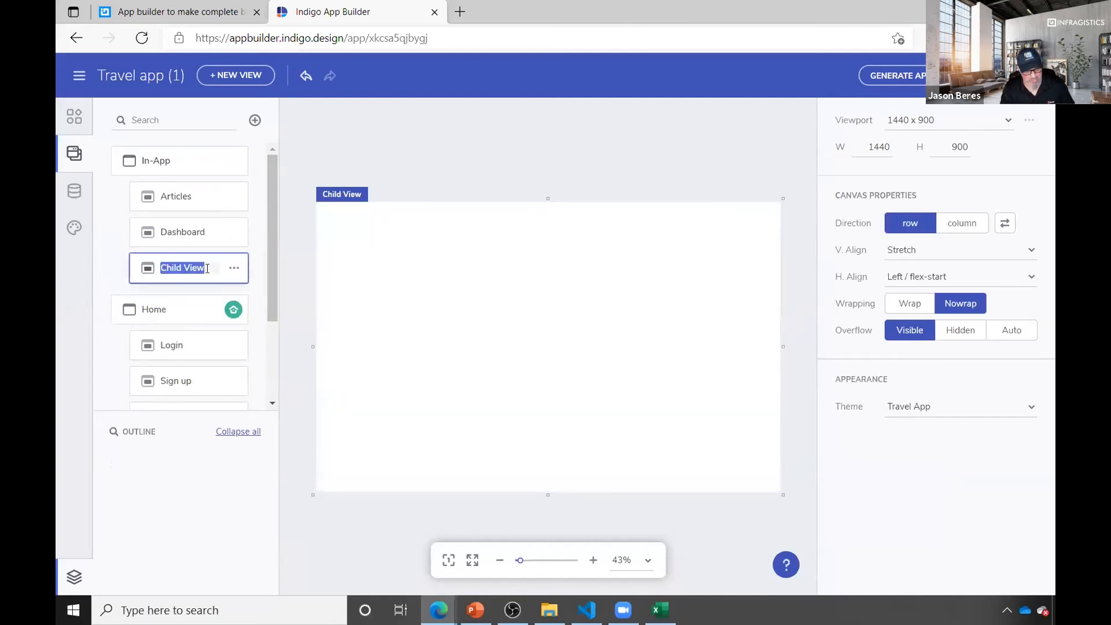
text(Das)
text(hboard)
text(Views)
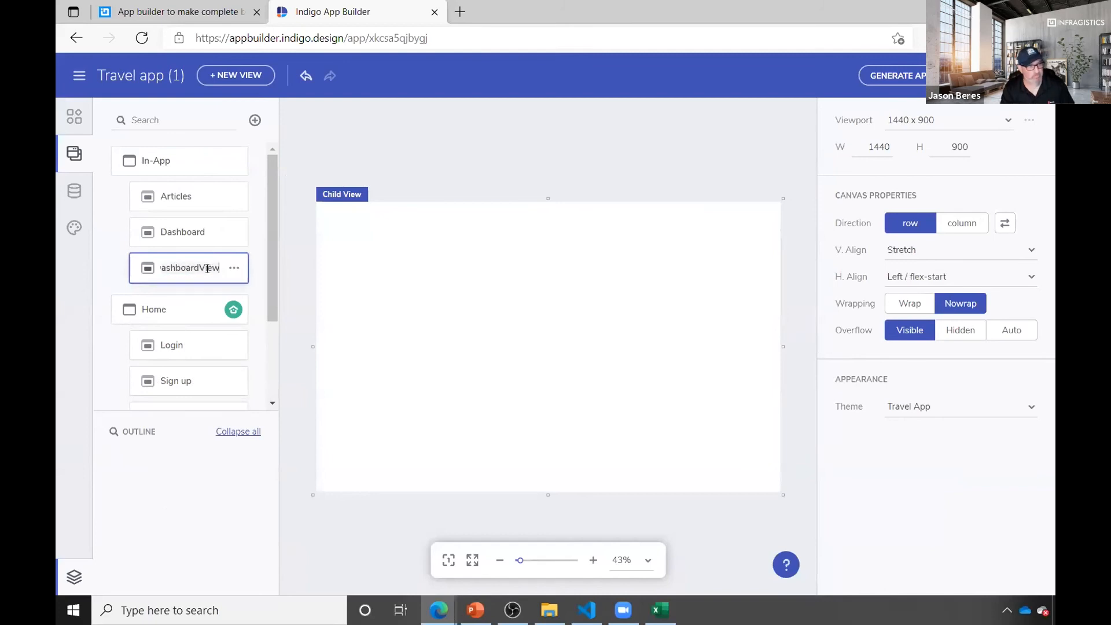
key(Return)
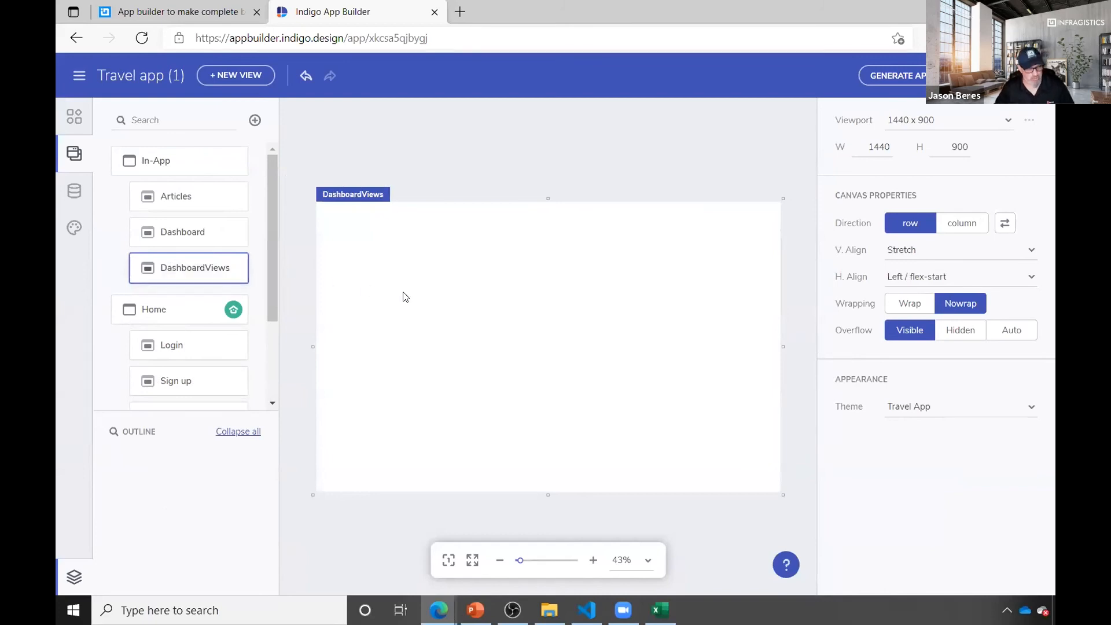
key(ctrl+v)
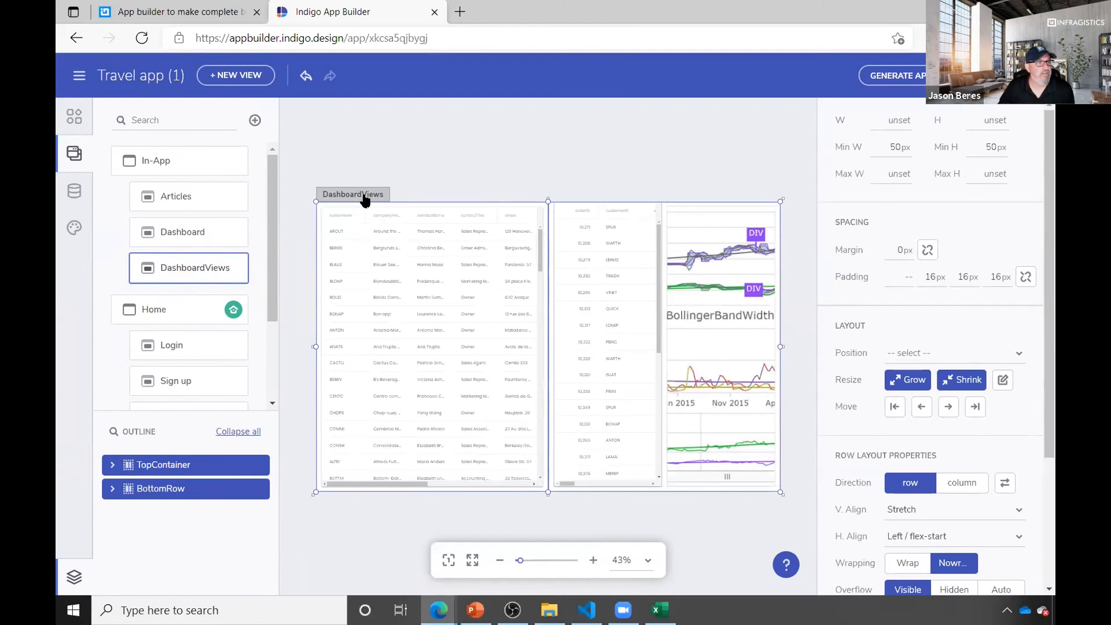
Try the Grow and Shrink resize options on the two pasted containers, leaving both turned on.
click(906, 379)
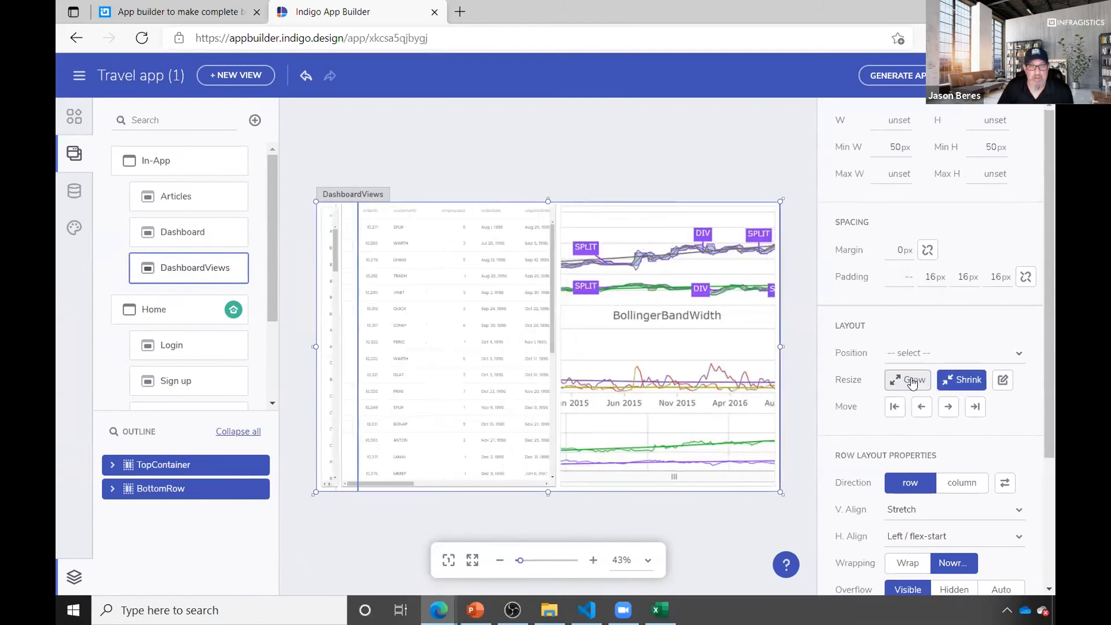
click(965, 386)
click(965, 386)
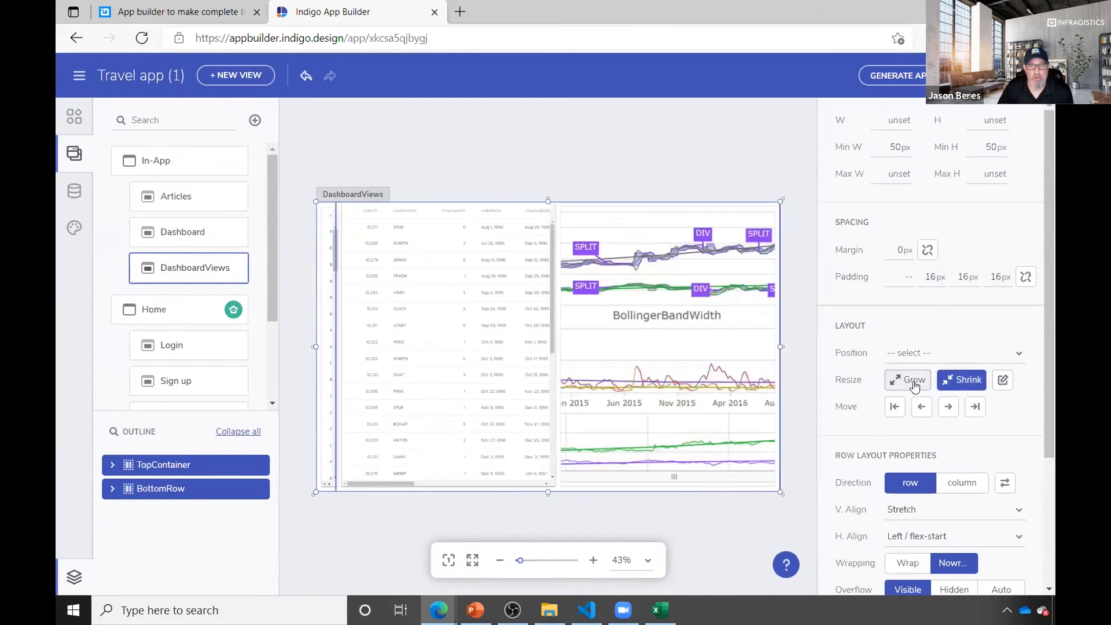
click(914, 383)
Set the position of TopContainer and BottomRow to Relative and their layout direction to column.
click(964, 354)
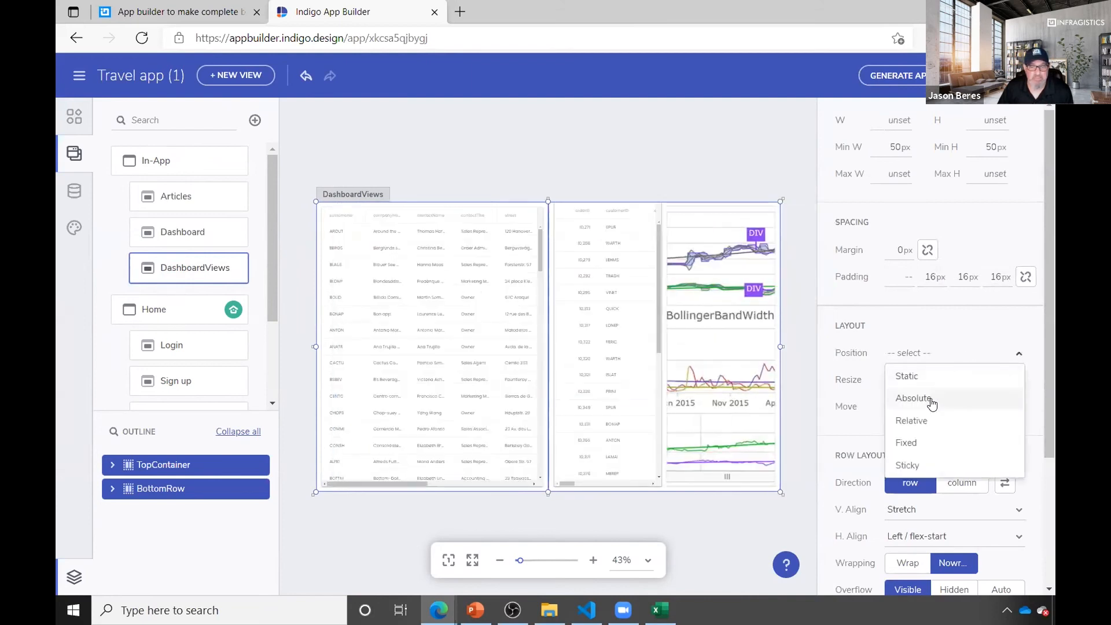
click(920, 425)
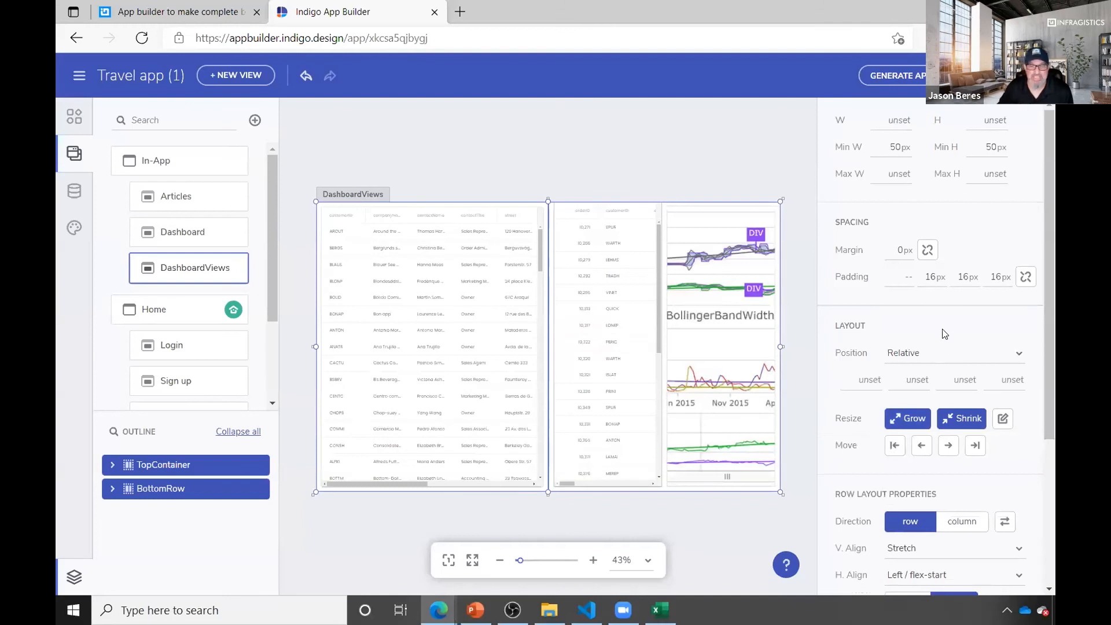
click(961, 520)
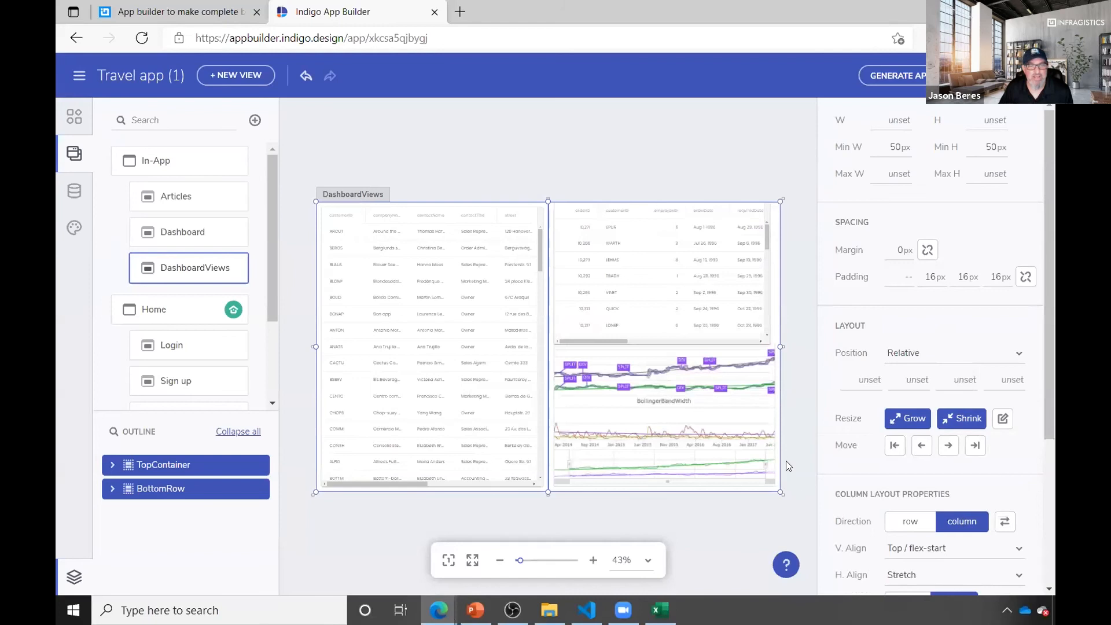
Set the vertical alignment of the two selected containers to Center.
scroll(977, 500, down, 4)
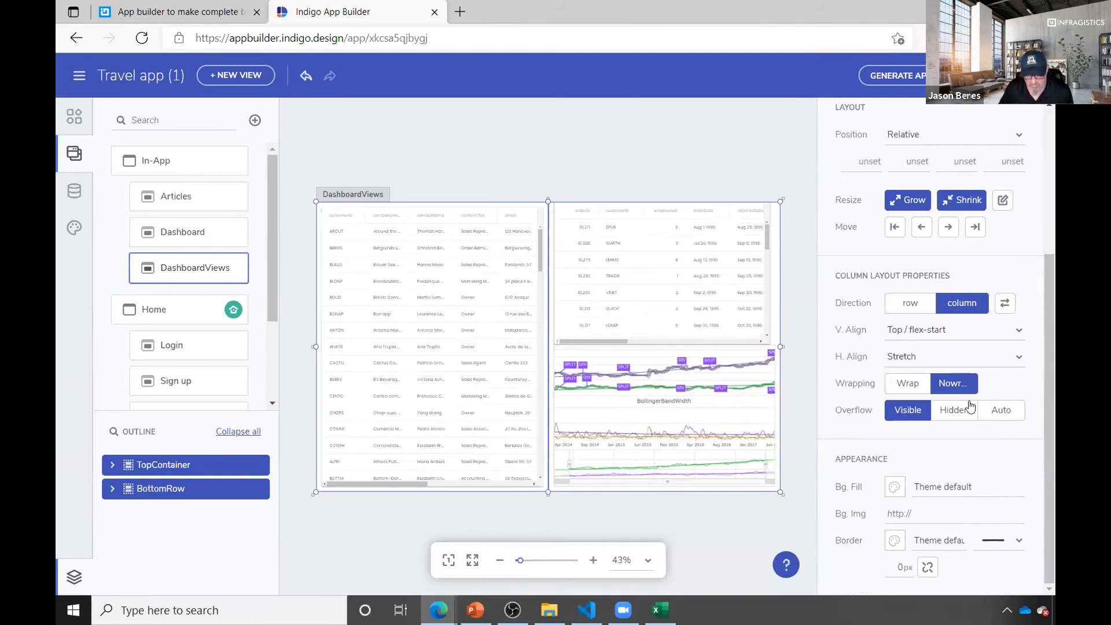
click(944, 331)
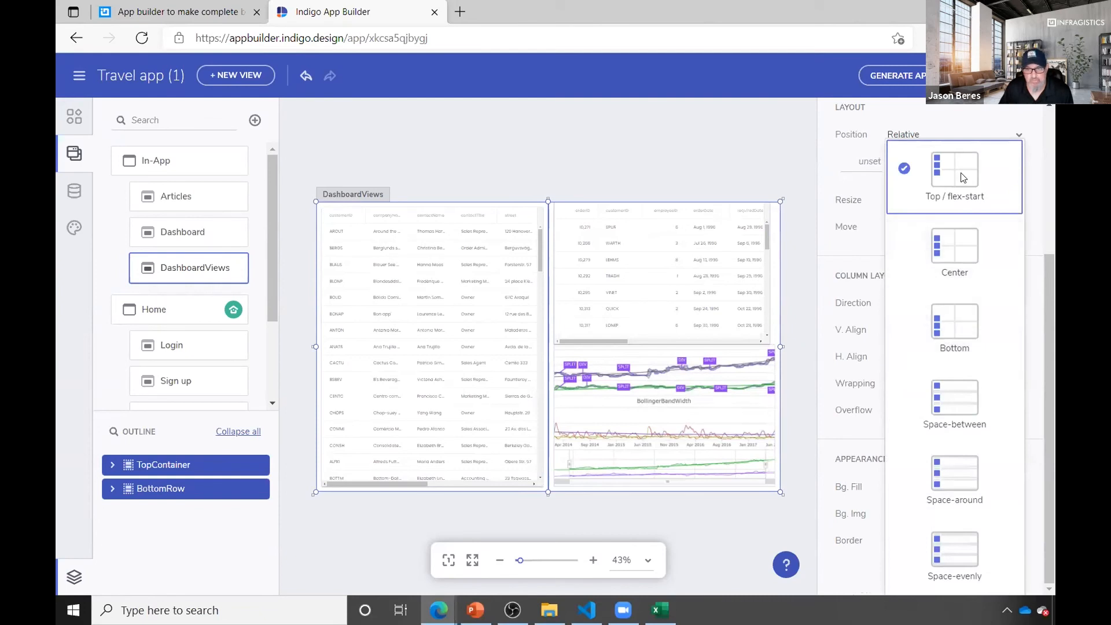
click(966, 244)
Try Left / flex-start and Center horizontal alignment and the Wrap option on both containers, restoring Stretch and Nowrap.
click(946, 362)
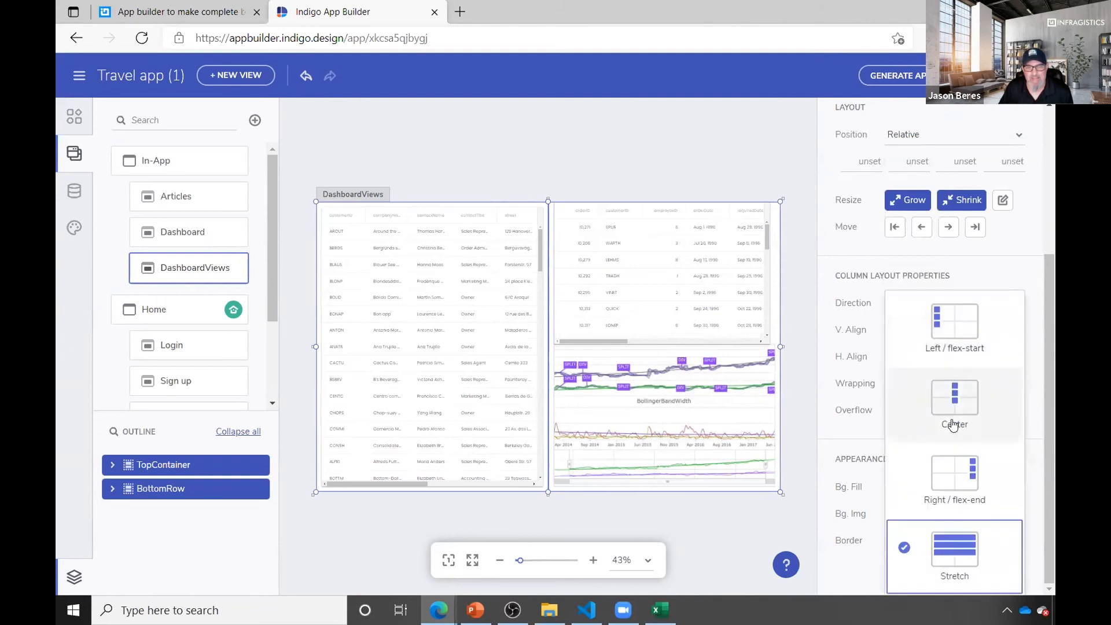
click(950, 320)
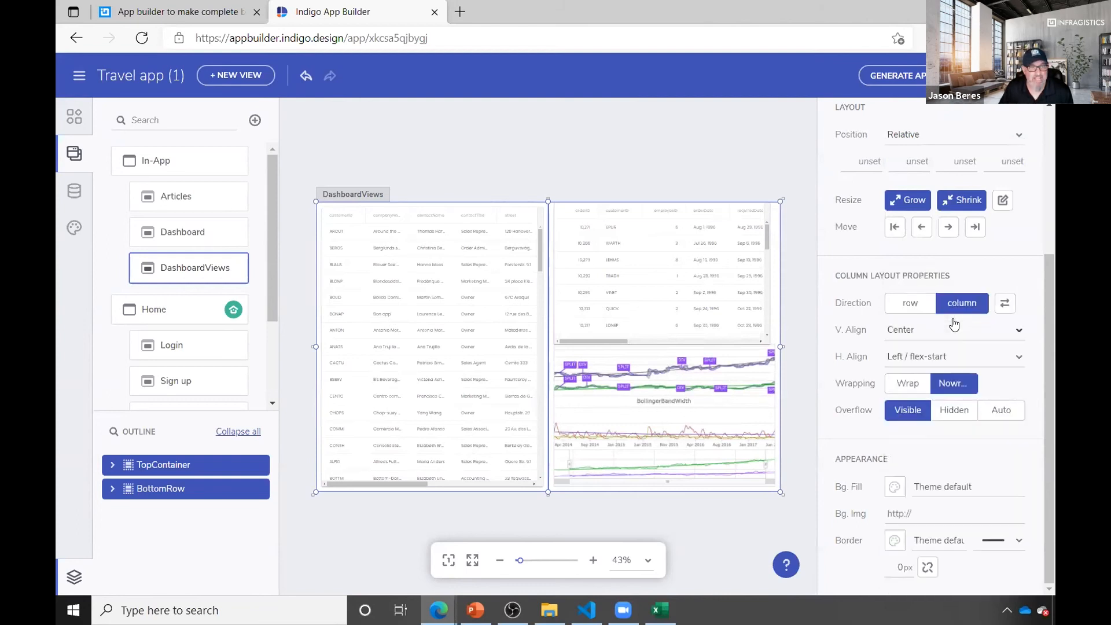
click(990, 366)
click(964, 425)
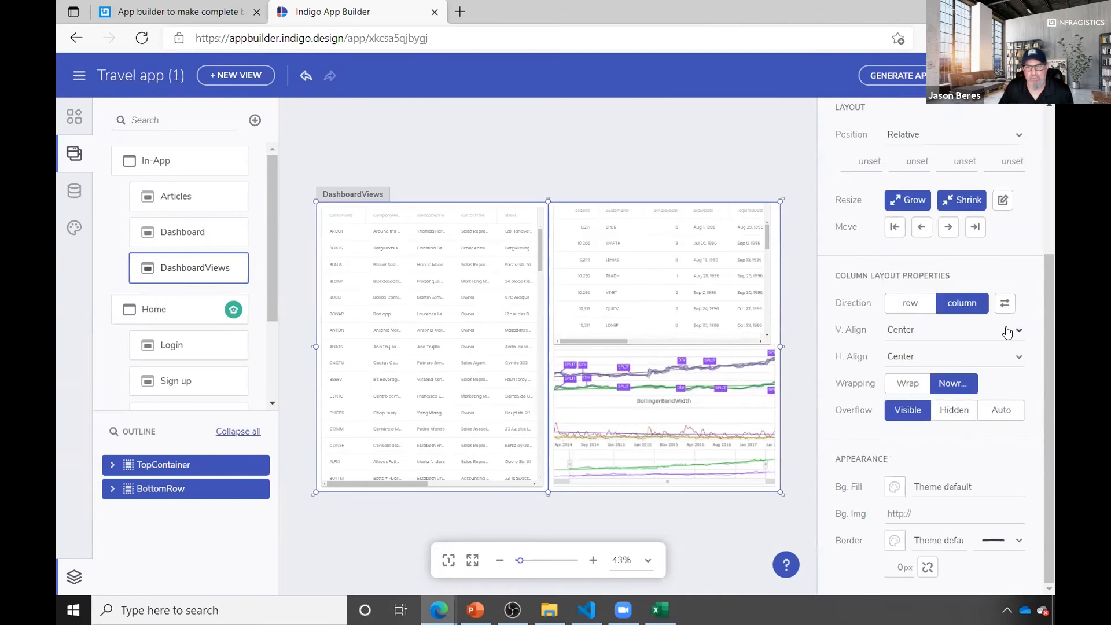
click(1017, 364)
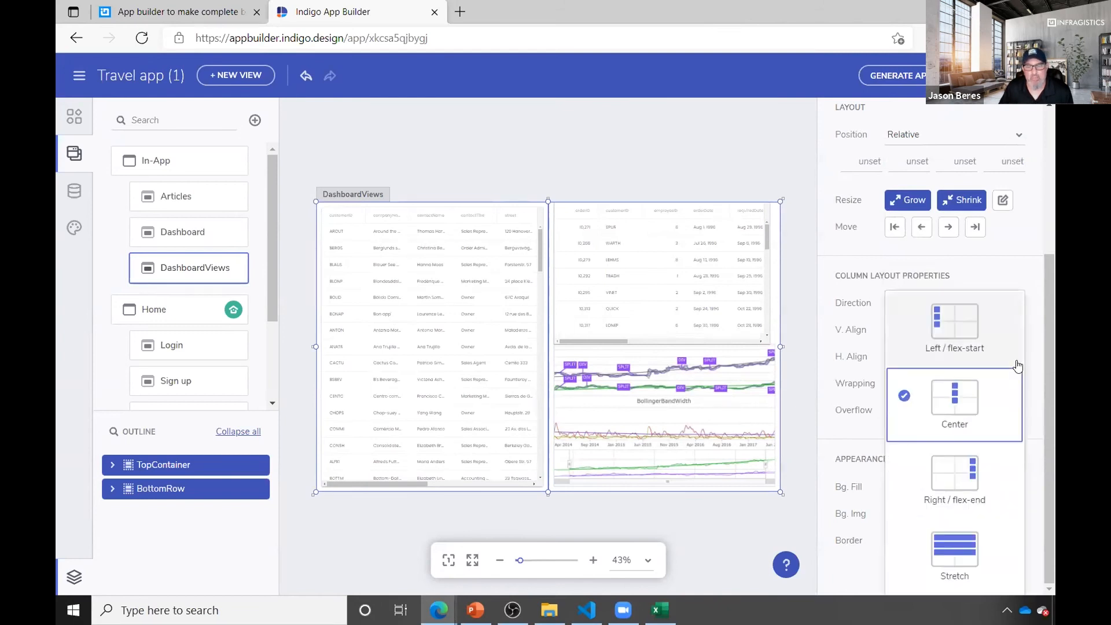
click(944, 542)
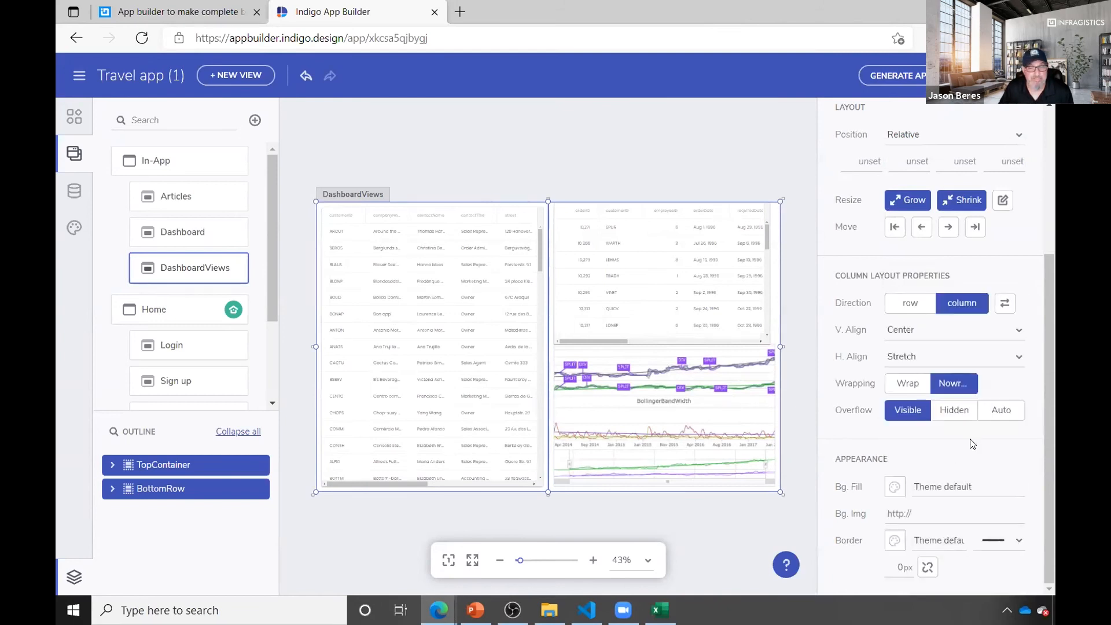
click(906, 383)
click(962, 386)
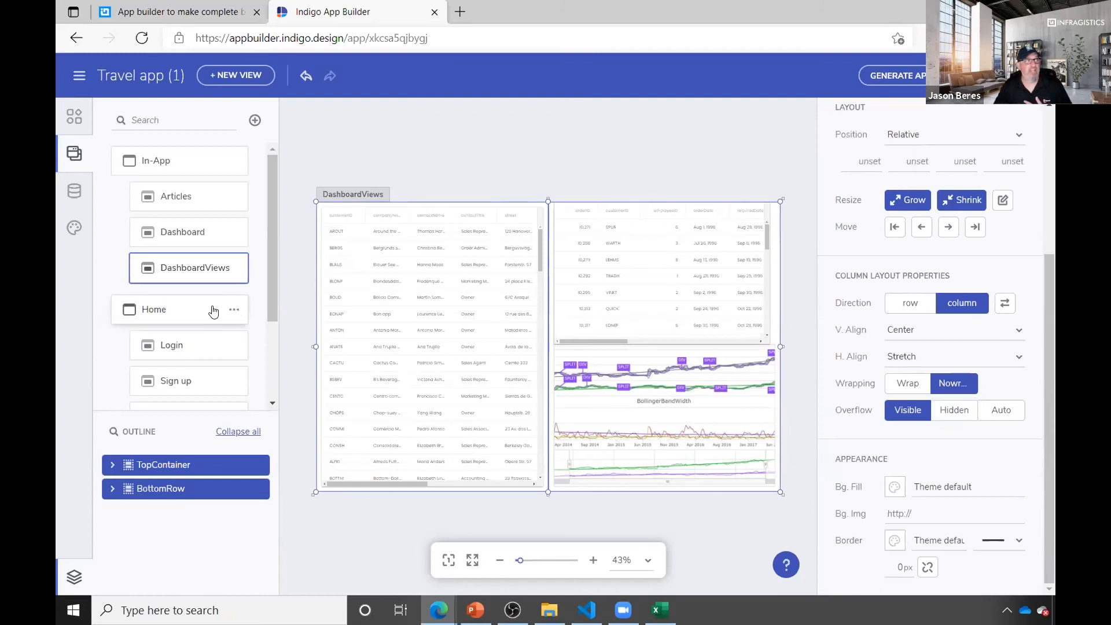
Leave the app for the Demos workspace overview and switch to the apps in My Projects.
click(81, 81)
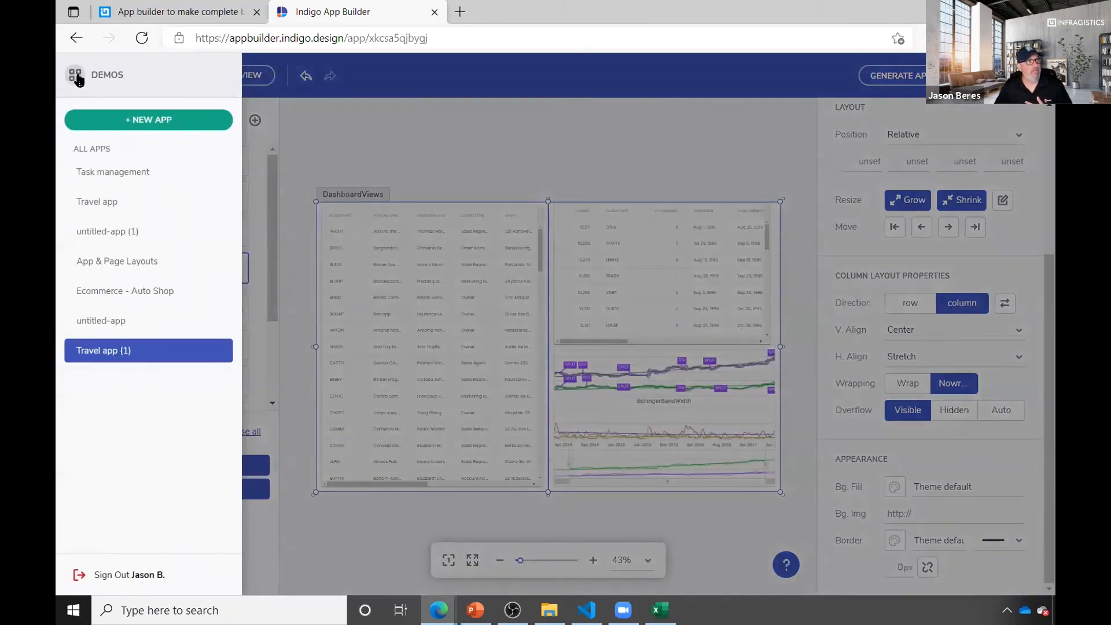
click(80, 81)
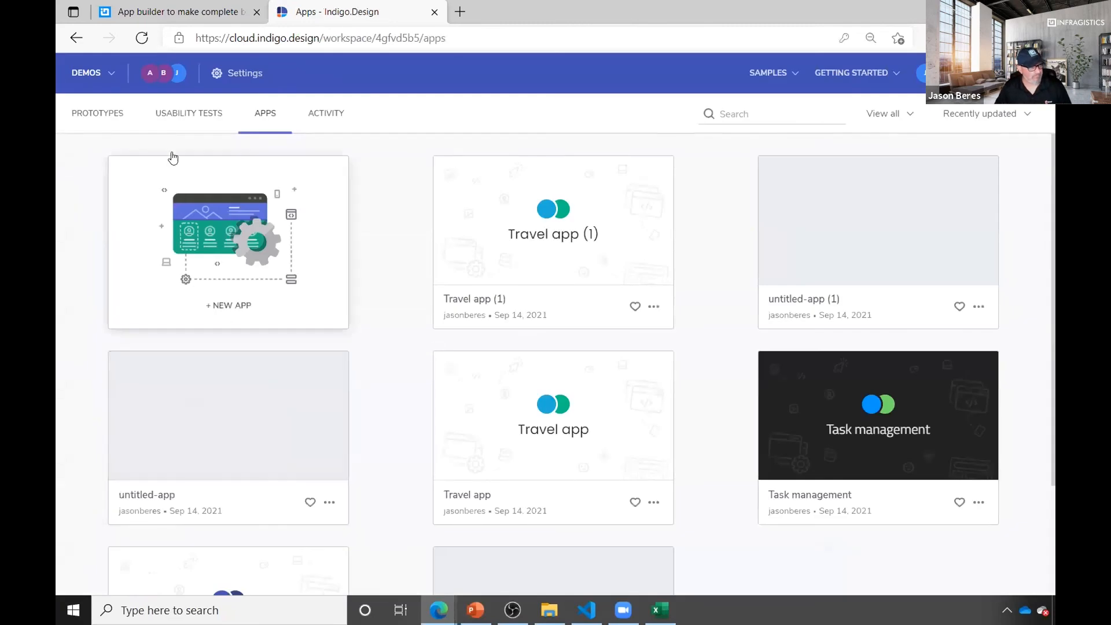
click(113, 78)
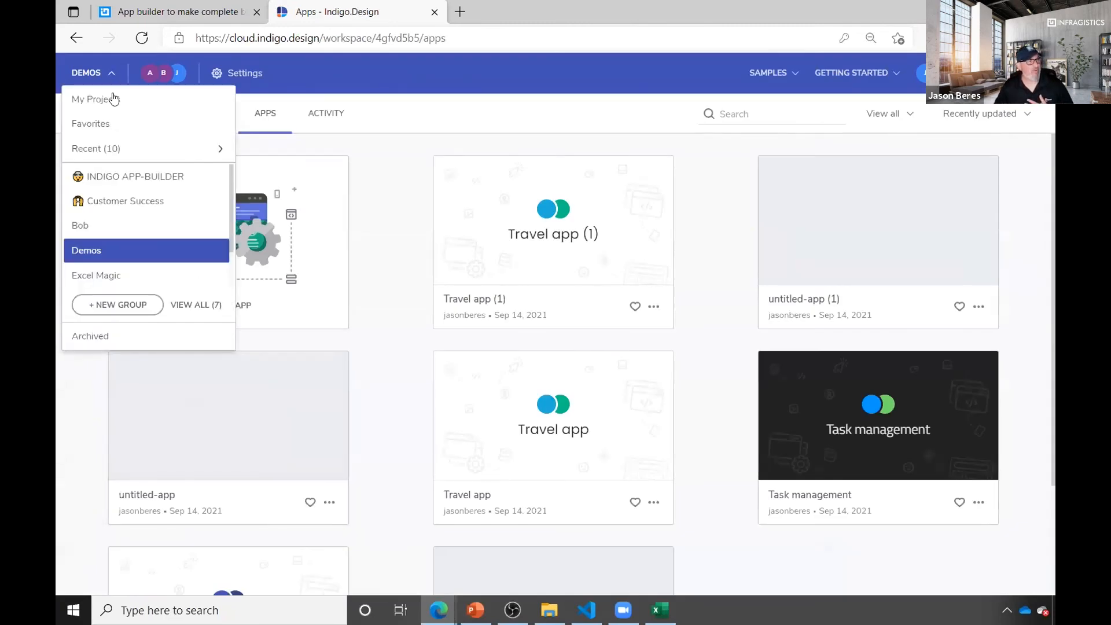
click(113, 100)
mouse_move(567, 268)
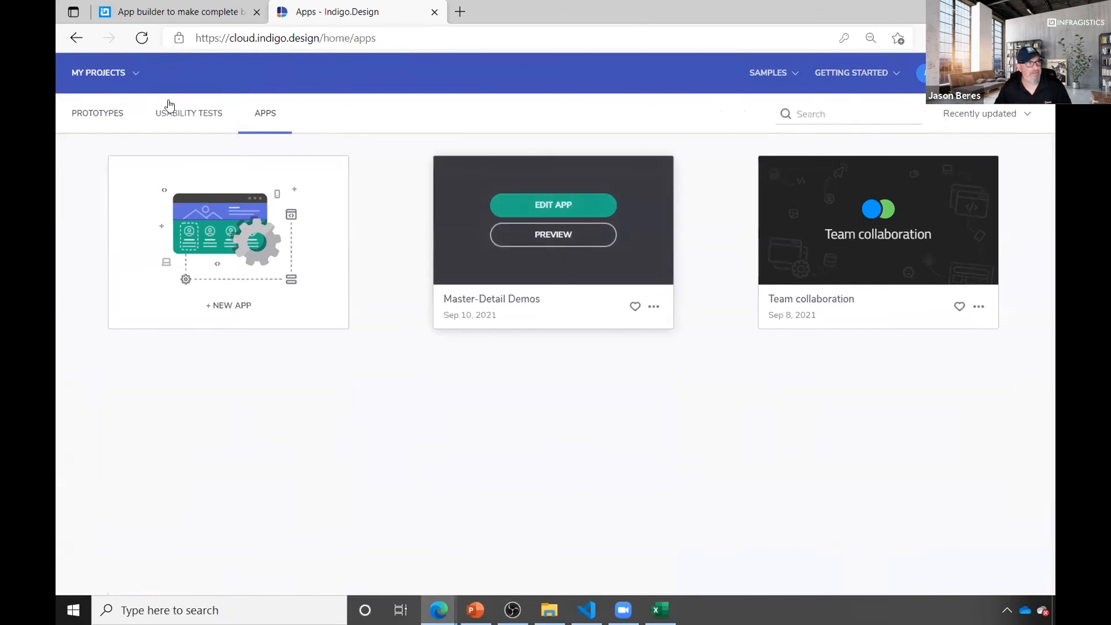
Look through the list of workspaces and create a new group workspace named DemoWS.
click(125, 74)
scroll(122, 249, down, 1)
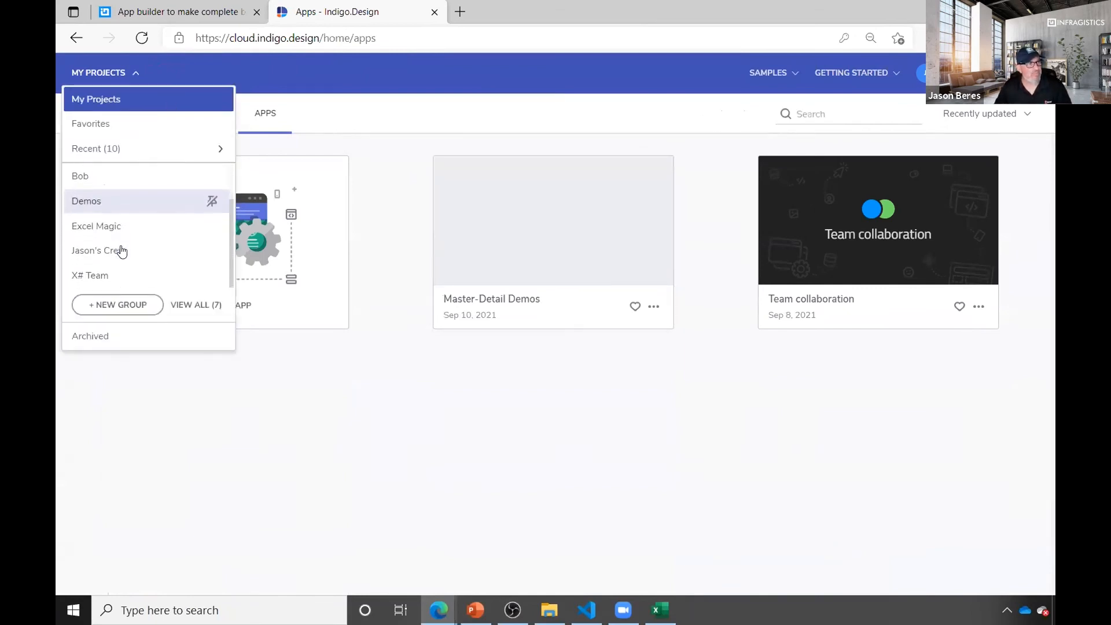
scroll(121, 250, up, 2)
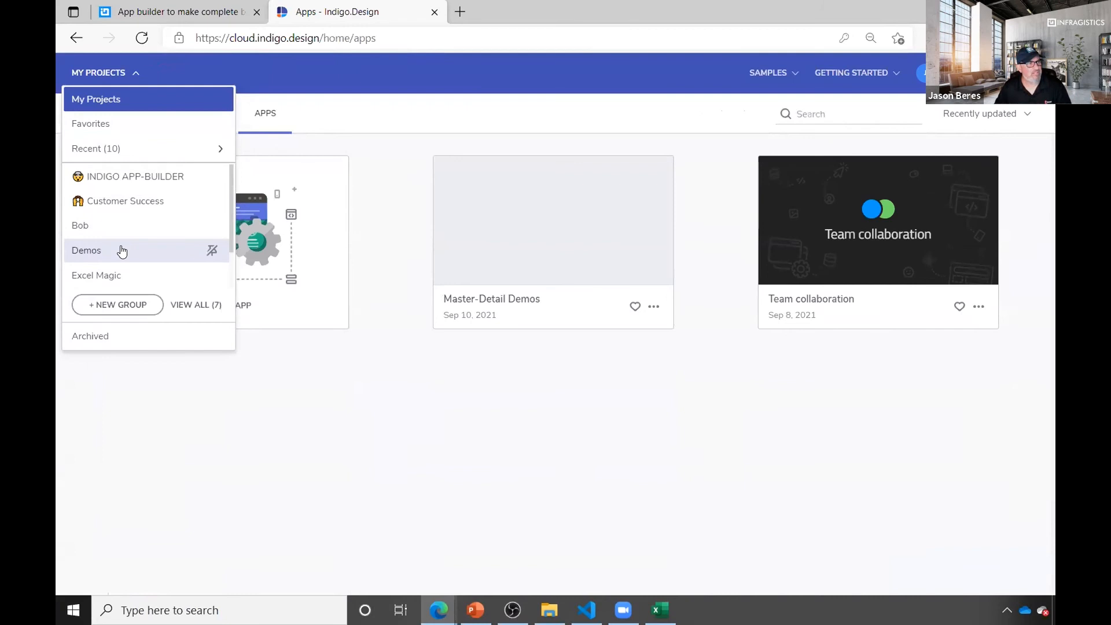
click(114, 307)
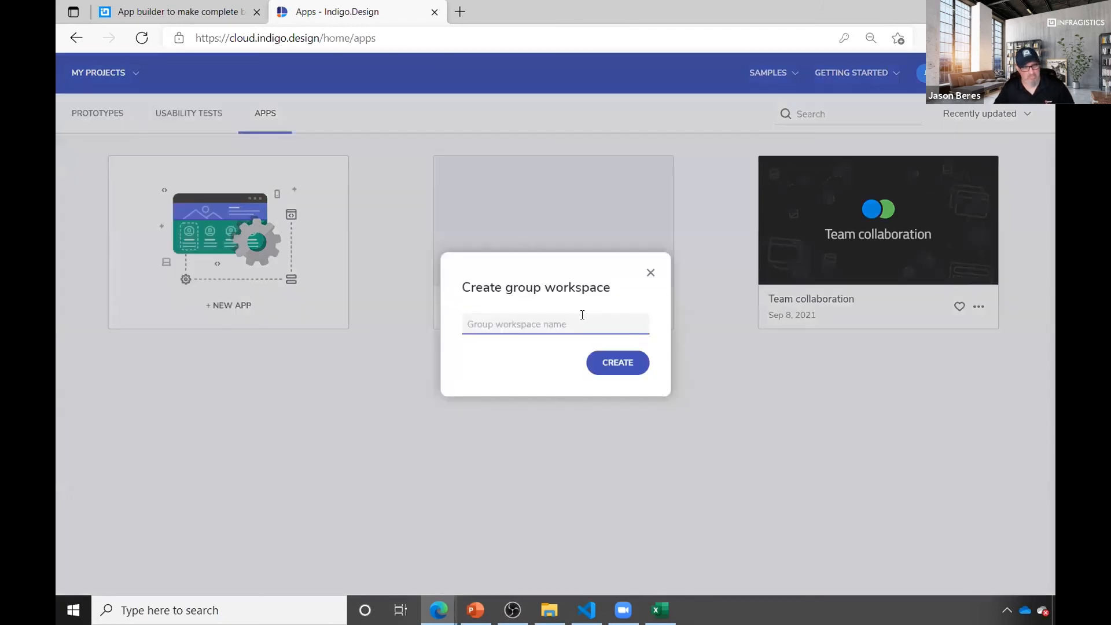
text(DemoWS)
key(Return)
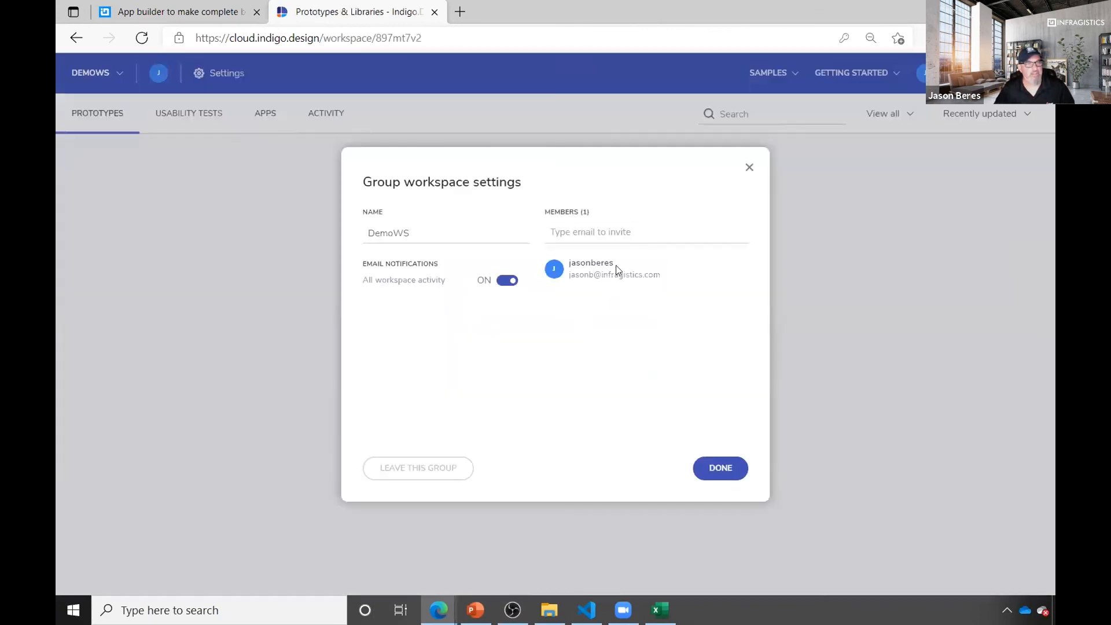
Add a colleague to the DemoWS workspace by entering the member's e-mail, and open the workspace's apps.
click(604, 234)
text(Br)
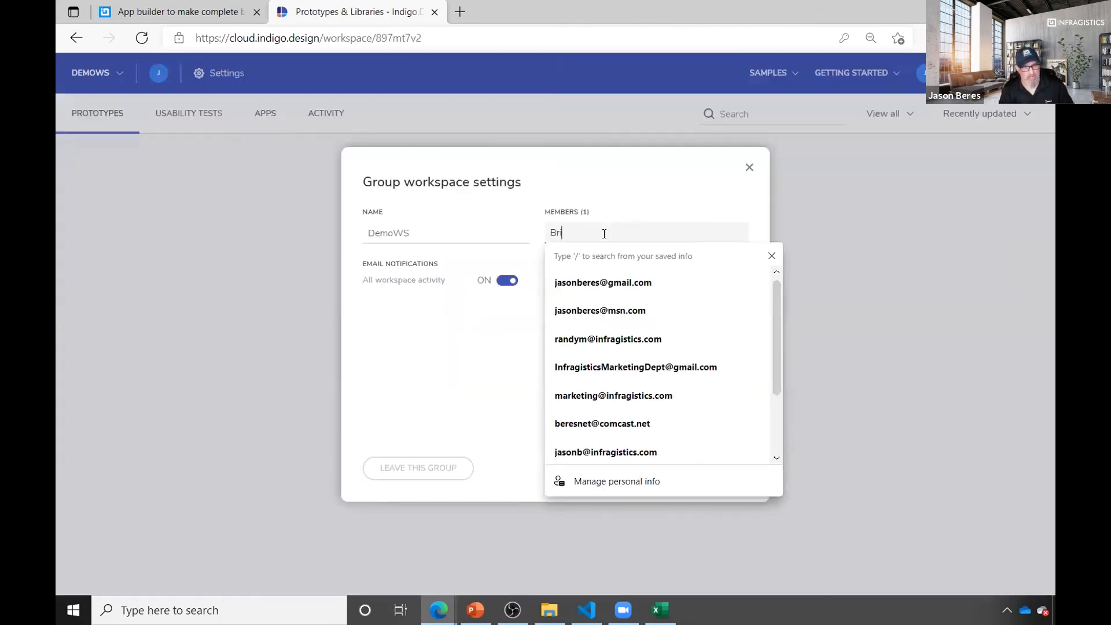
text(i)
key(ctrl+a)
text(b)
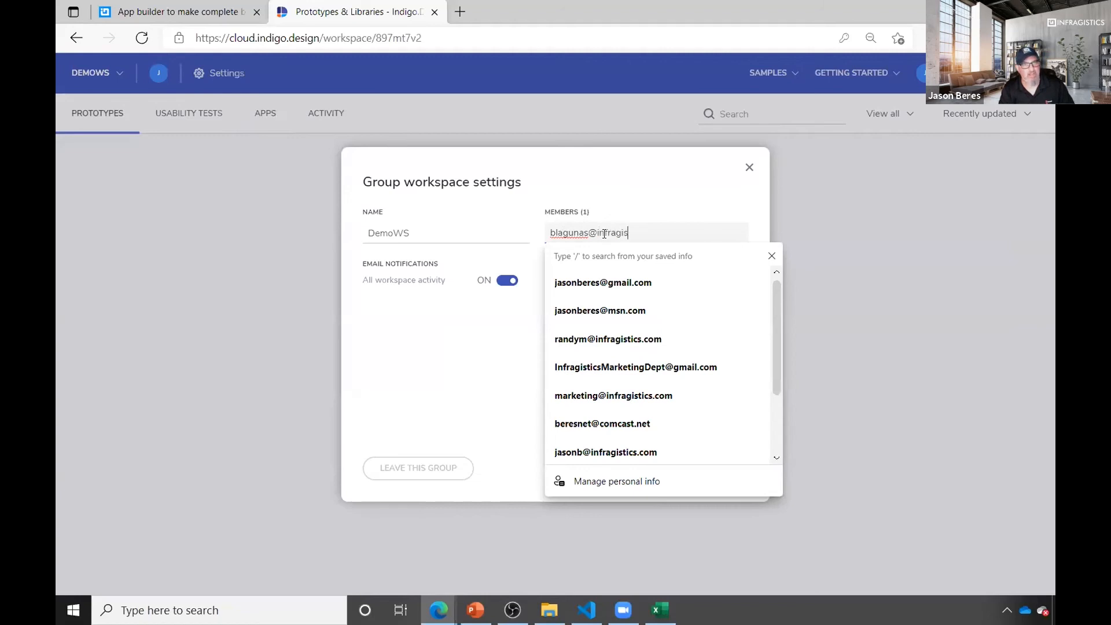
click(626, 217)
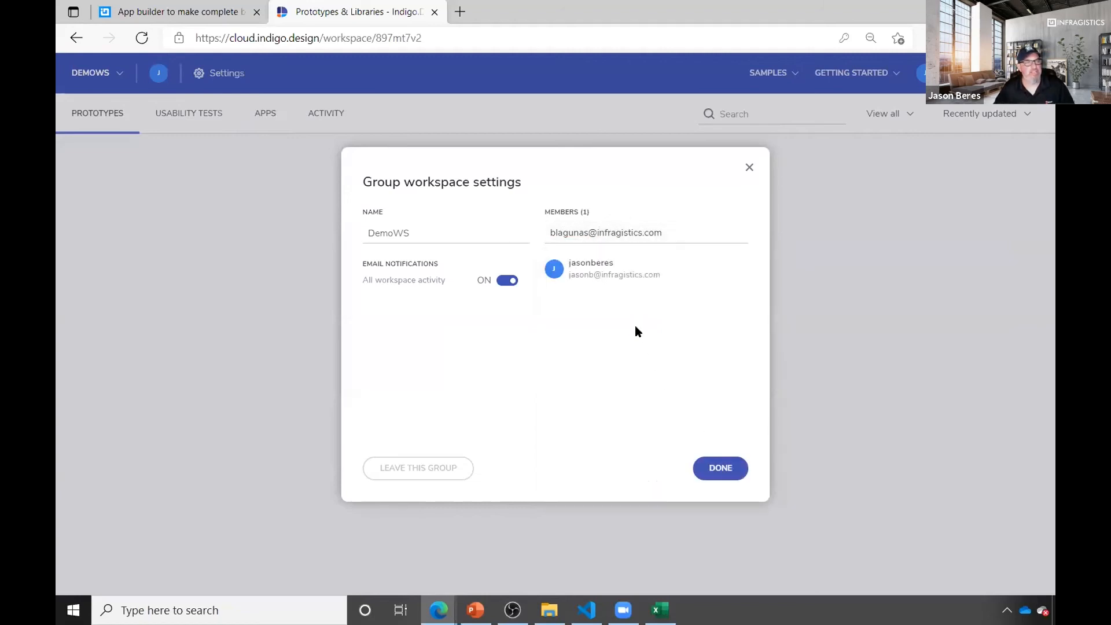
click(668, 232)
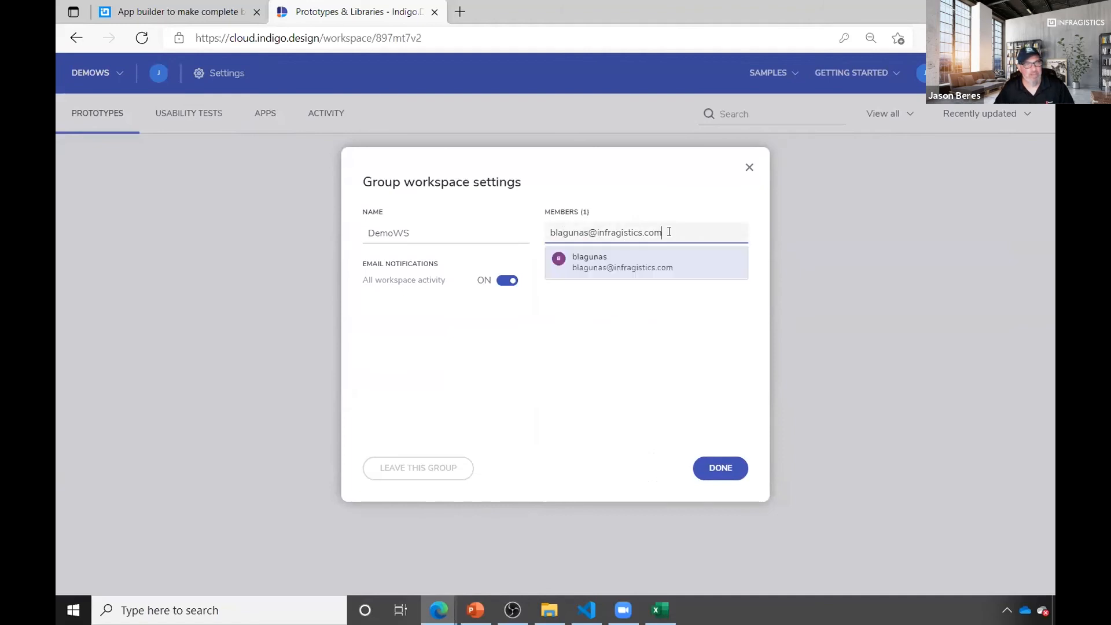
click(670, 254)
click(626, 188)
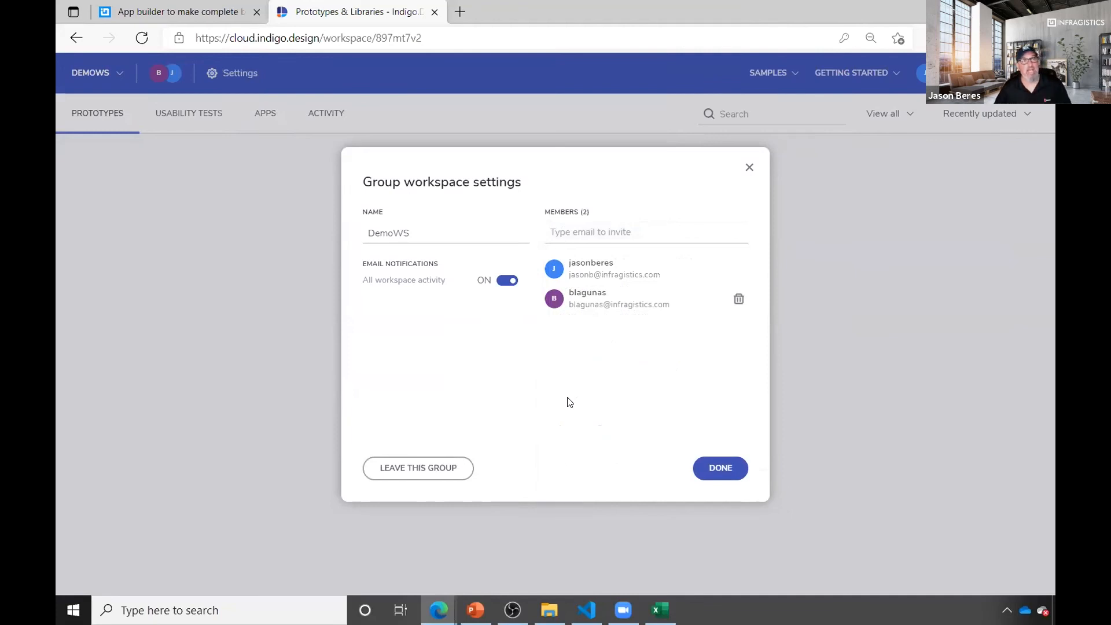
click(713, 468)
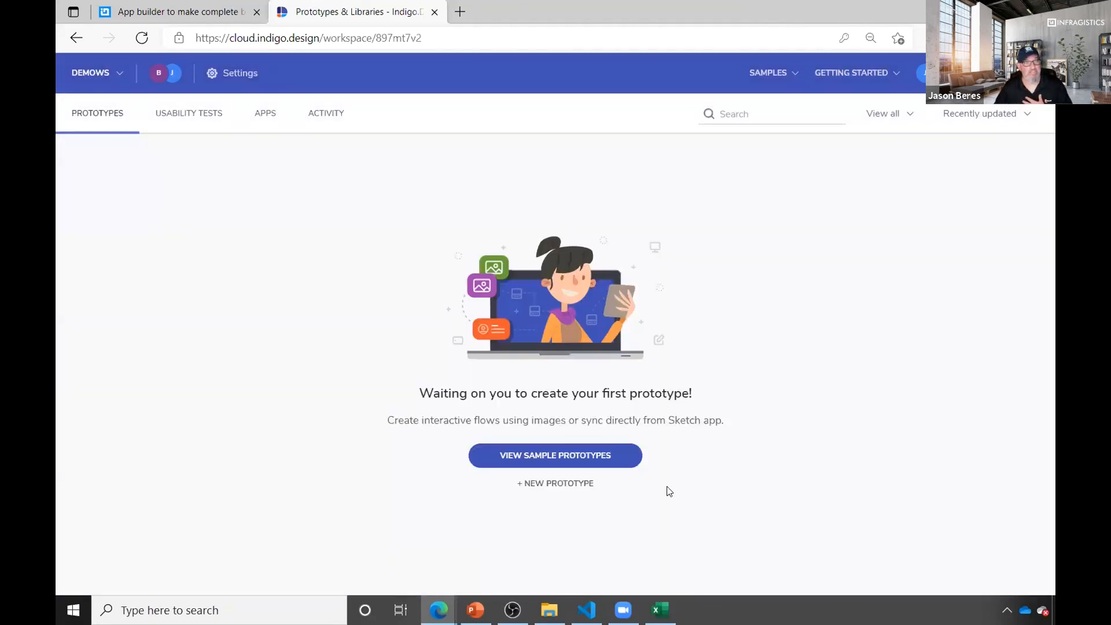
click(255, 116)
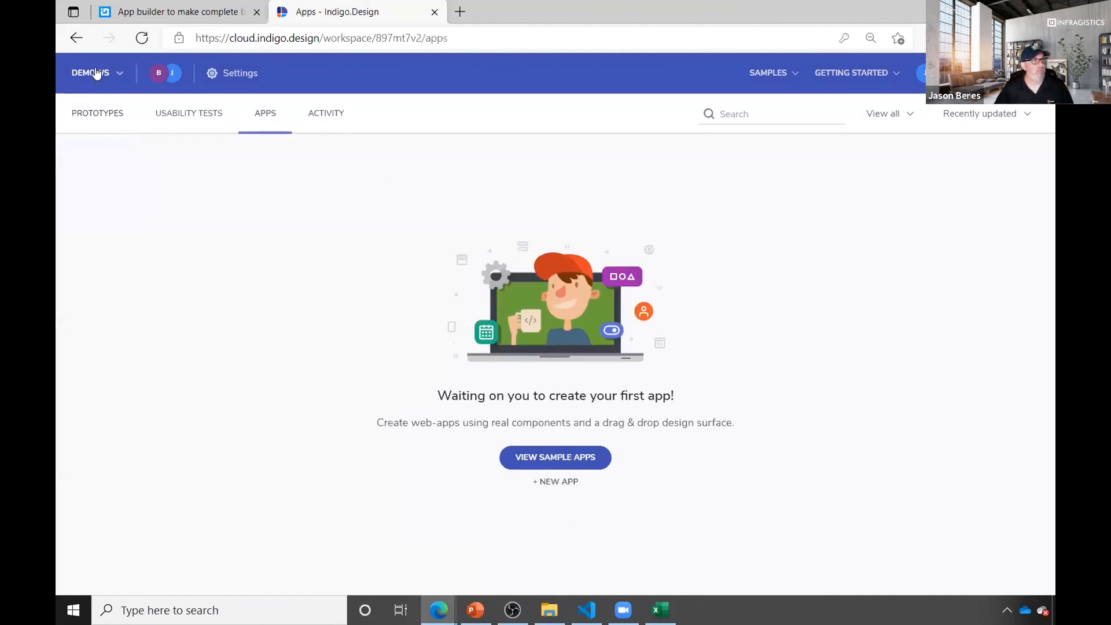
Create a new app in the DemoWS workspace from the Team collaboration sample.
click(556, 482)
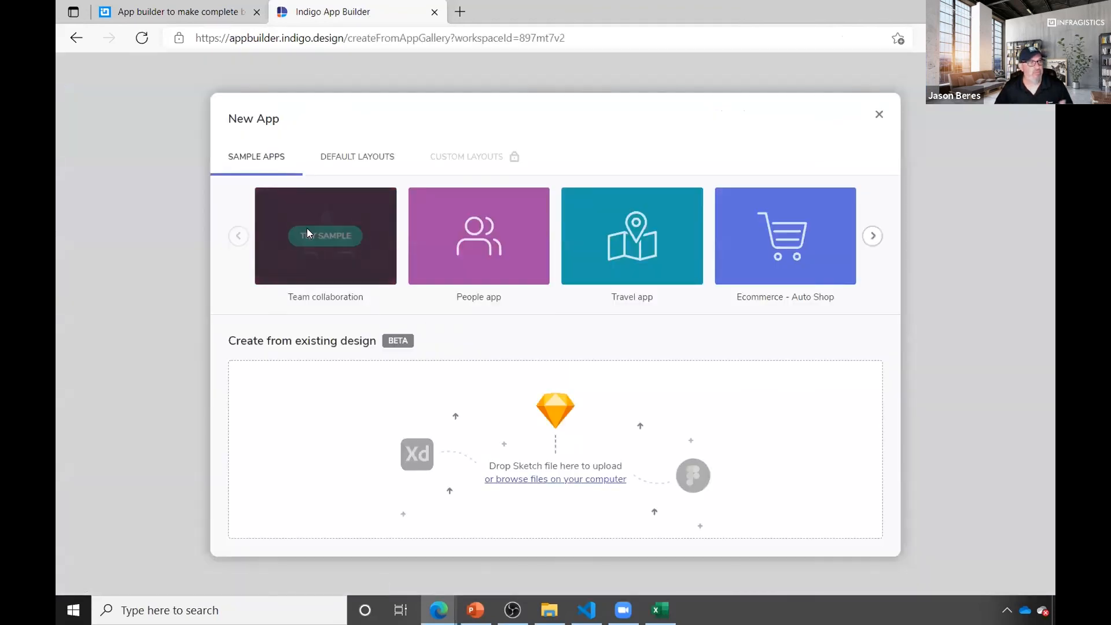
click(307, 230)
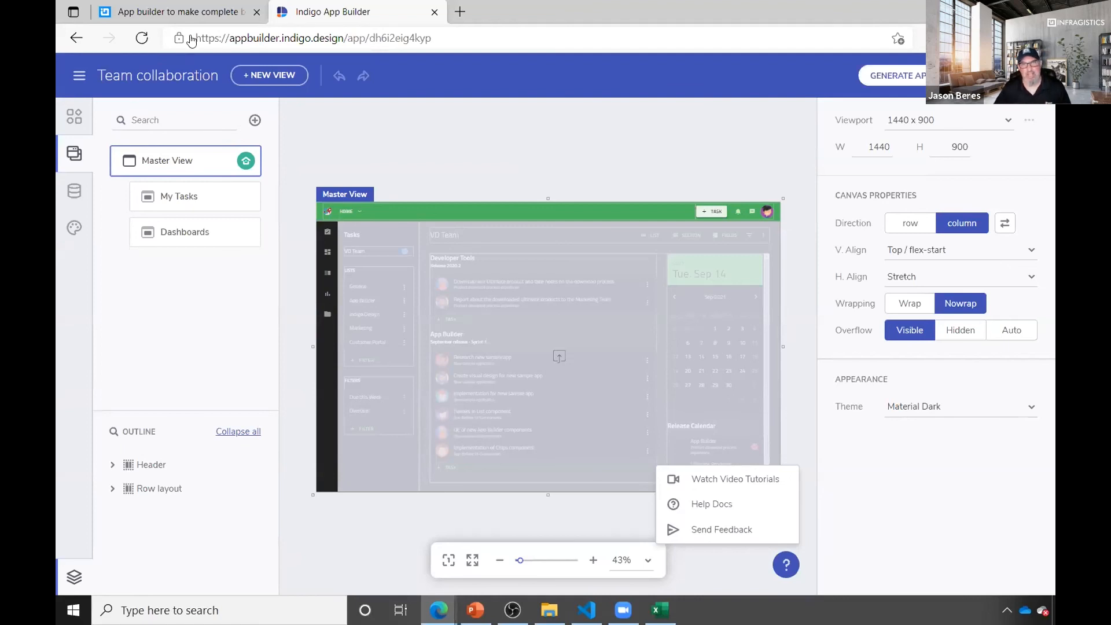
View the GitHub publishing and new repository options, cancel without publishing, and return to the workspace's apps.
click(902, 83)
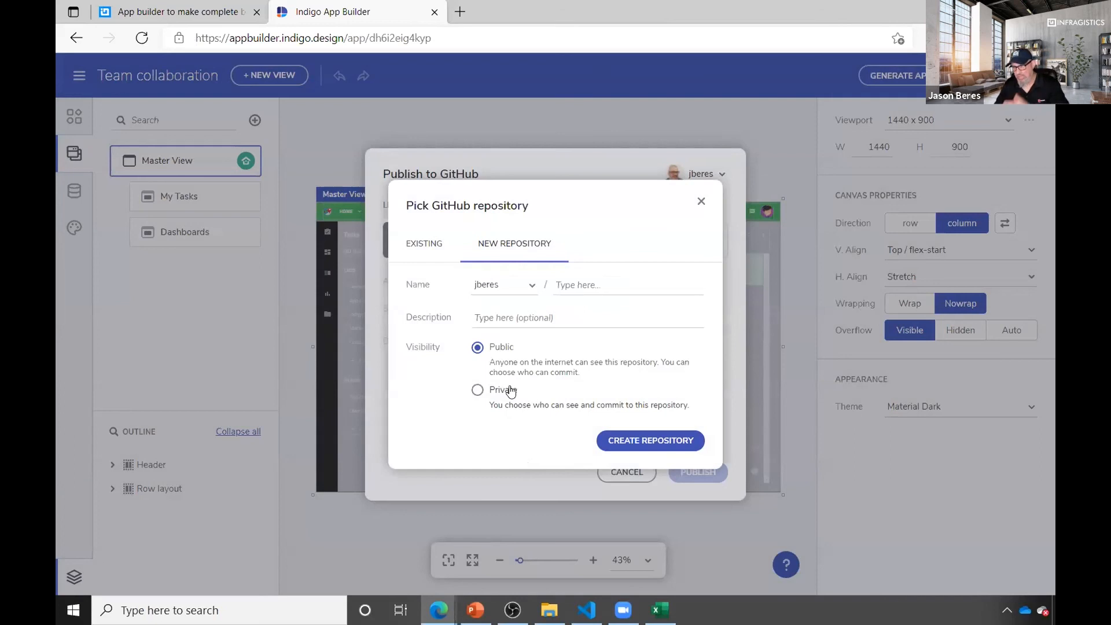
click(701, 201)
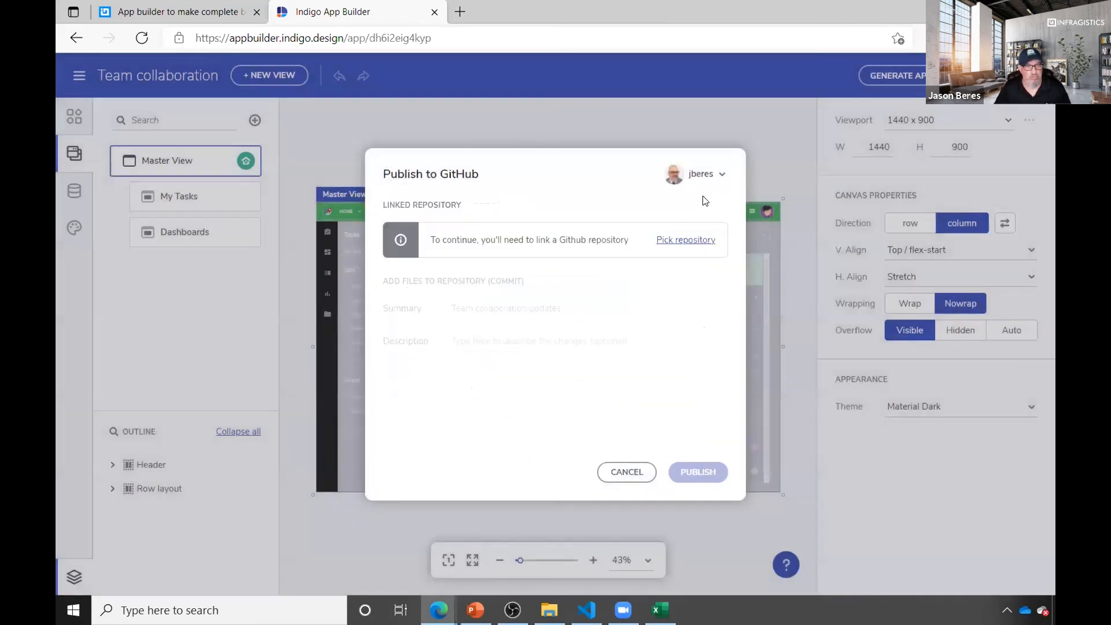
click(625, 463)
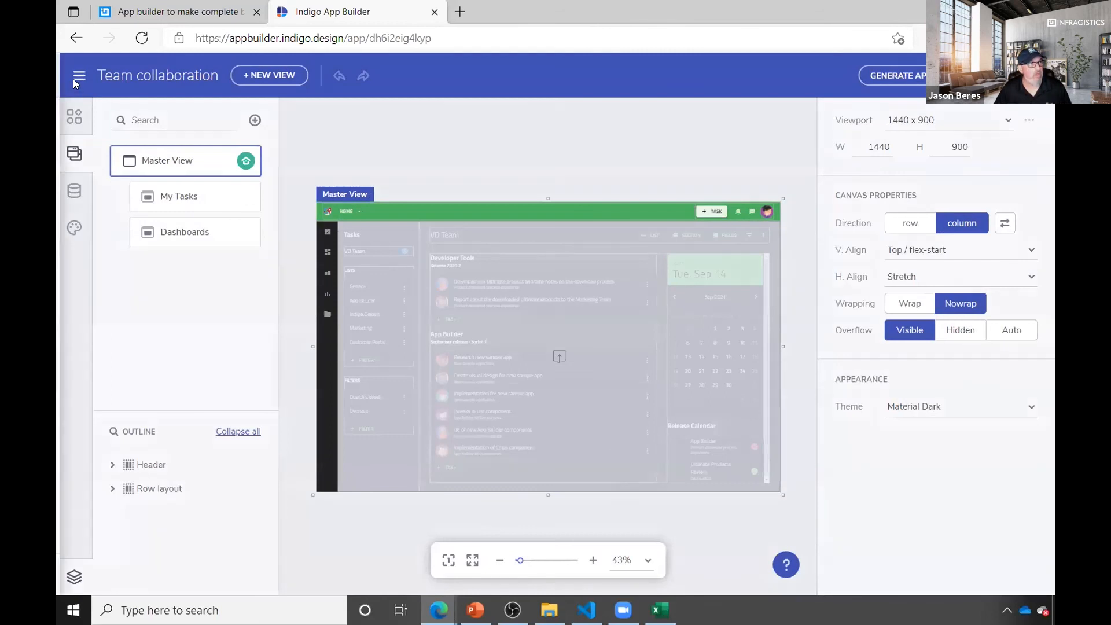
click(73, 78)
click(78, 74)
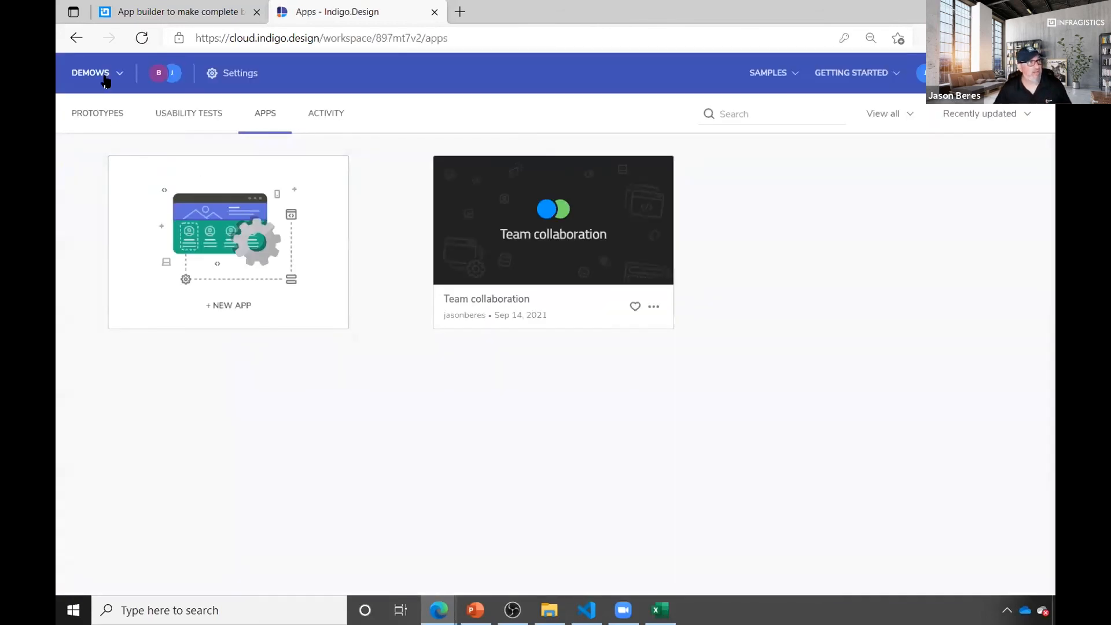
Look through the list of available group workspaces and close it without switching.
click(106, 79)
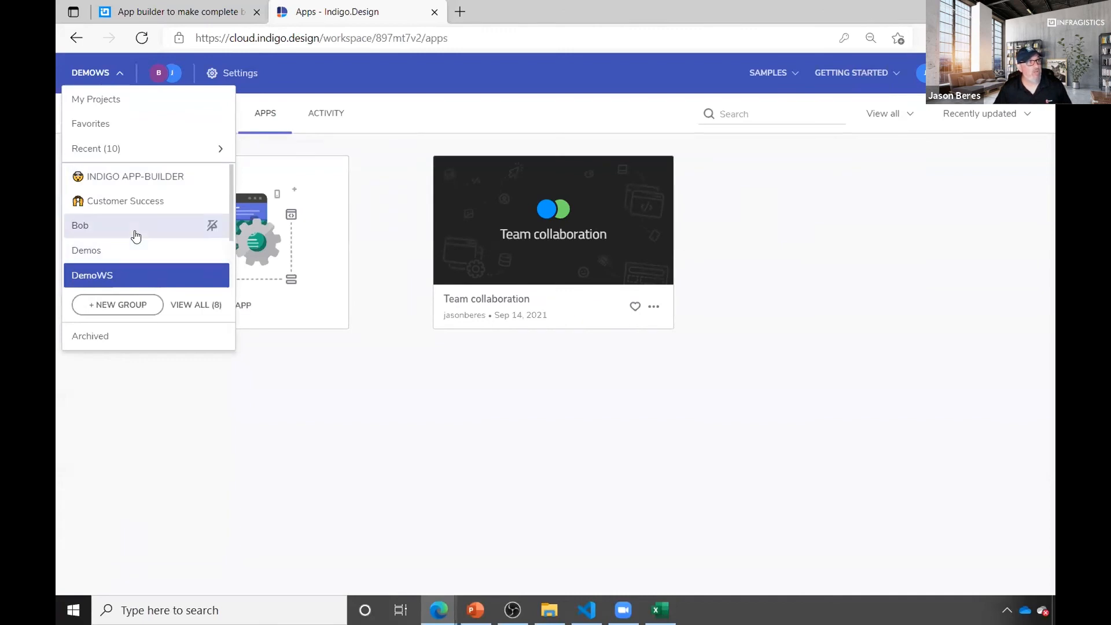
scroll(187, 276, down, 3)
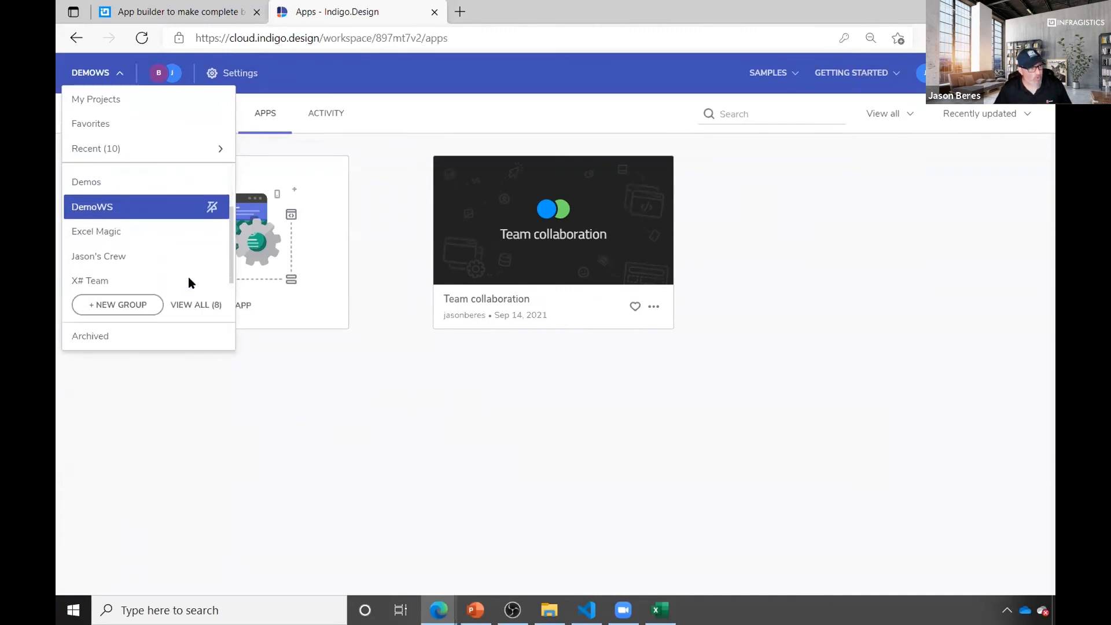
click(451, 410)
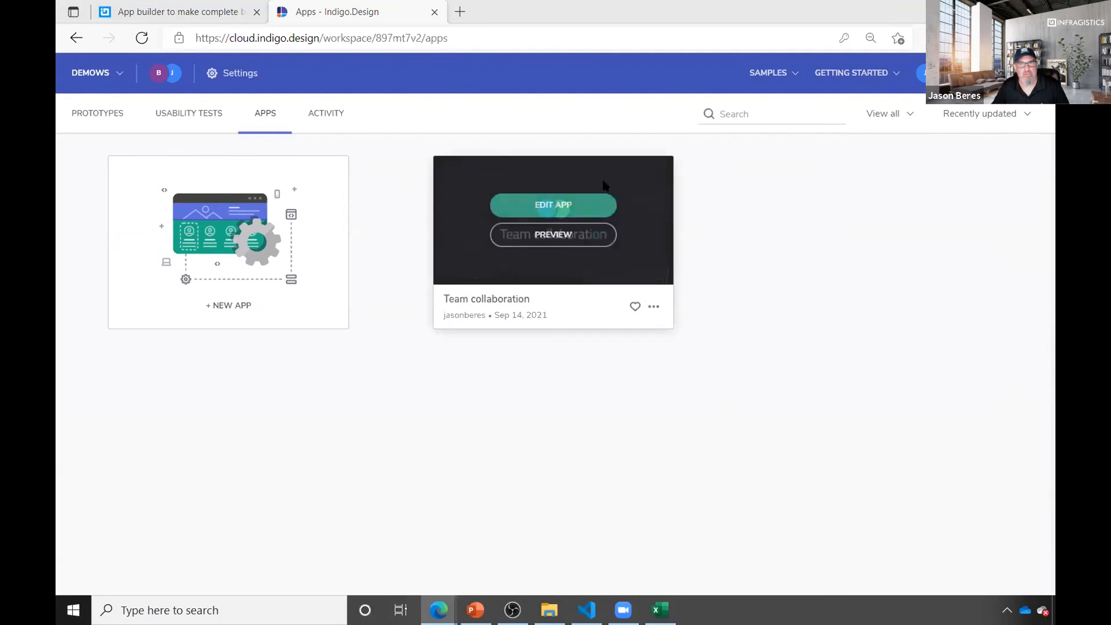
Open the Ignite UI for Angular Data Grid documentation from the saved favorites in a new browser tab and maximize the window.
click(1004, 10)
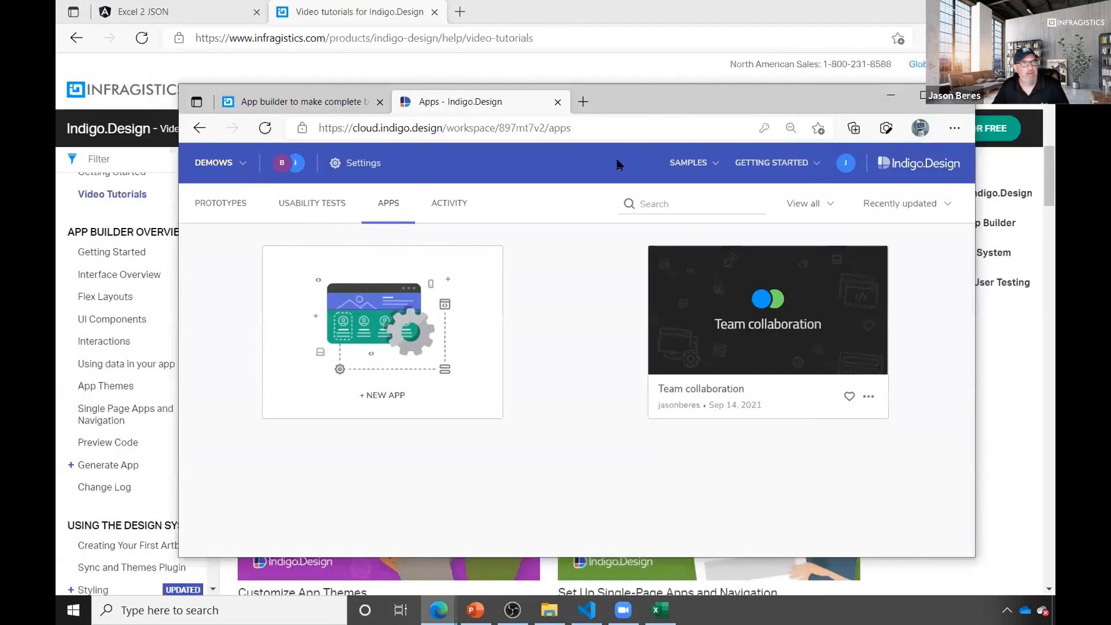
click(583, 102)
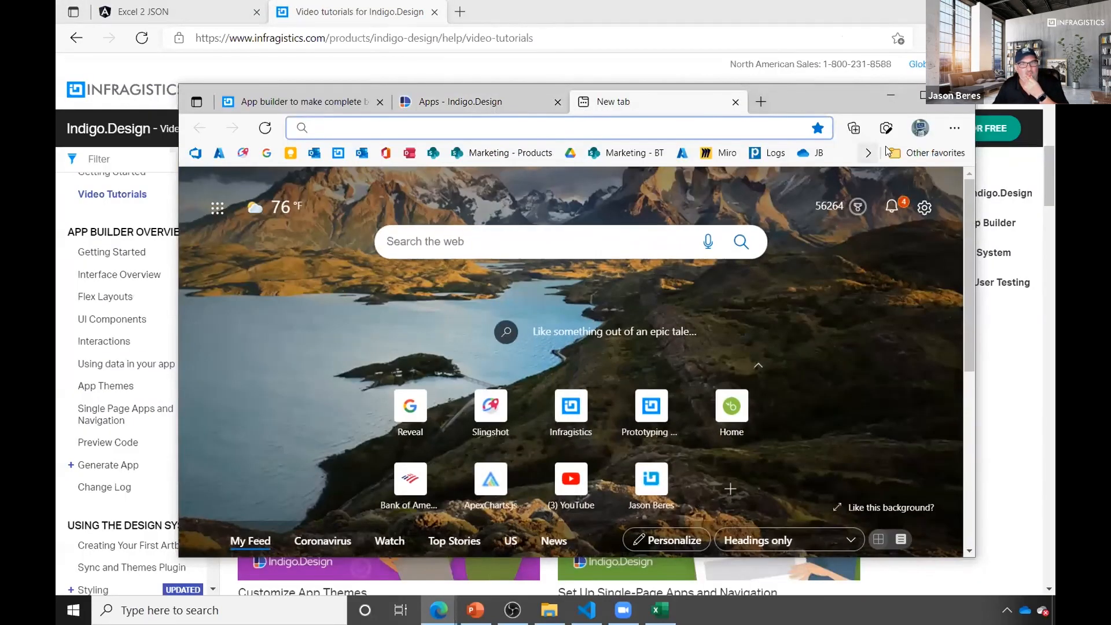
click(868, 152)
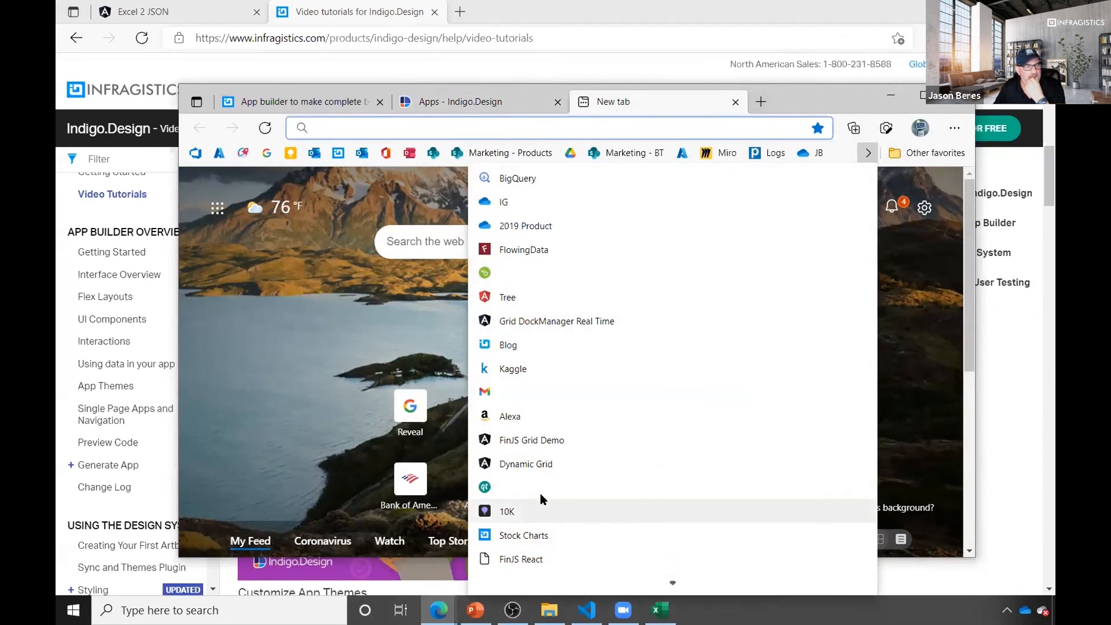
scroll(542, 503, down, 2)
scroll(543, 497, down, 1)
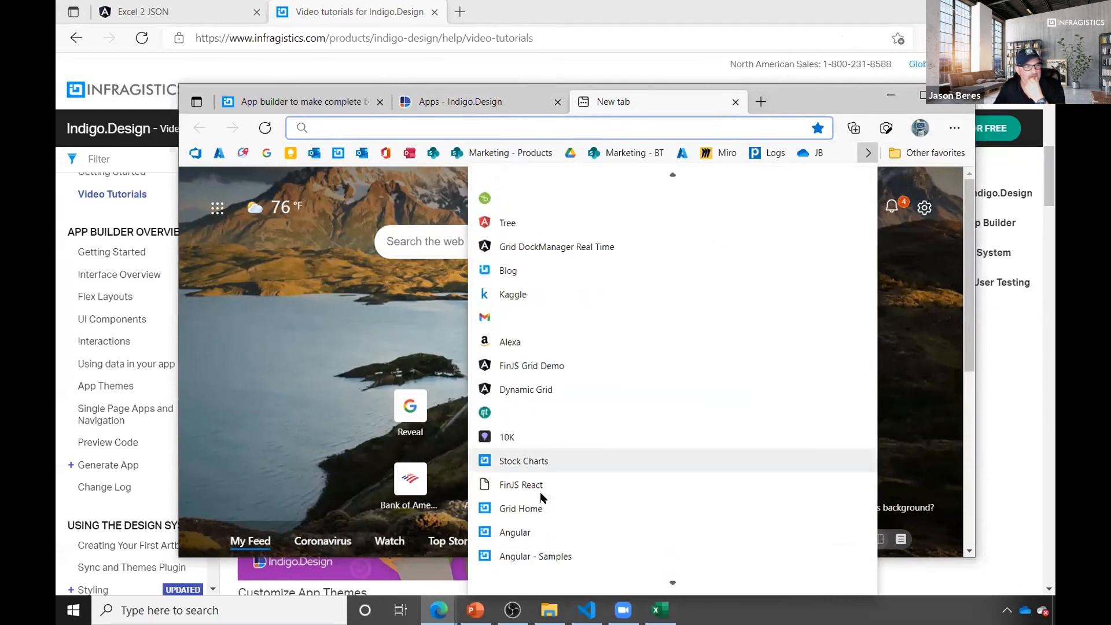
click(512, 554)
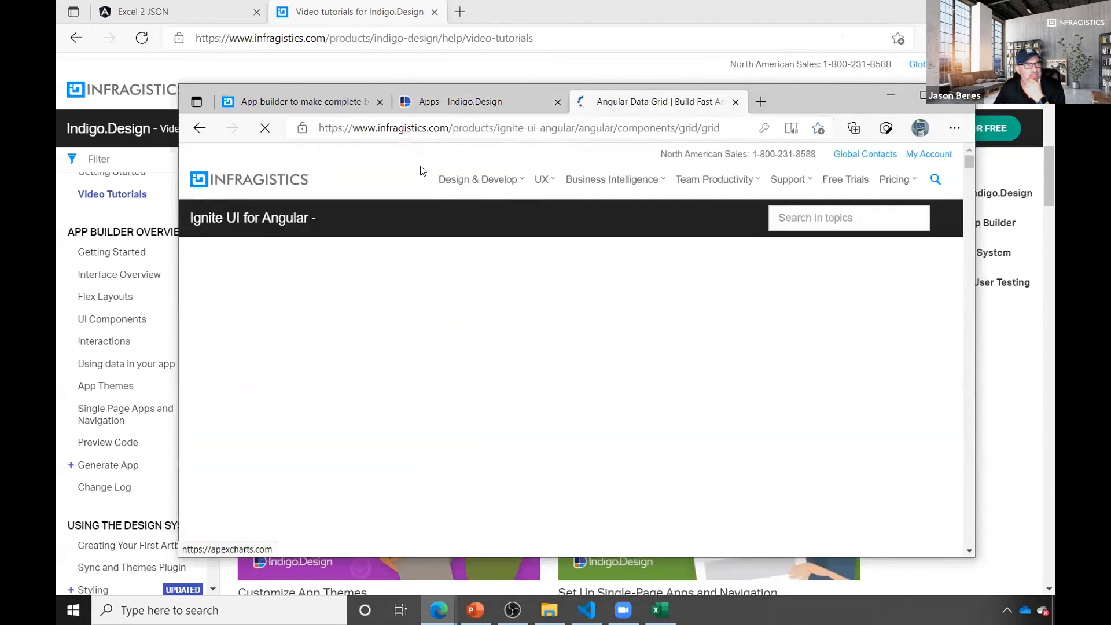
click(920, 96)
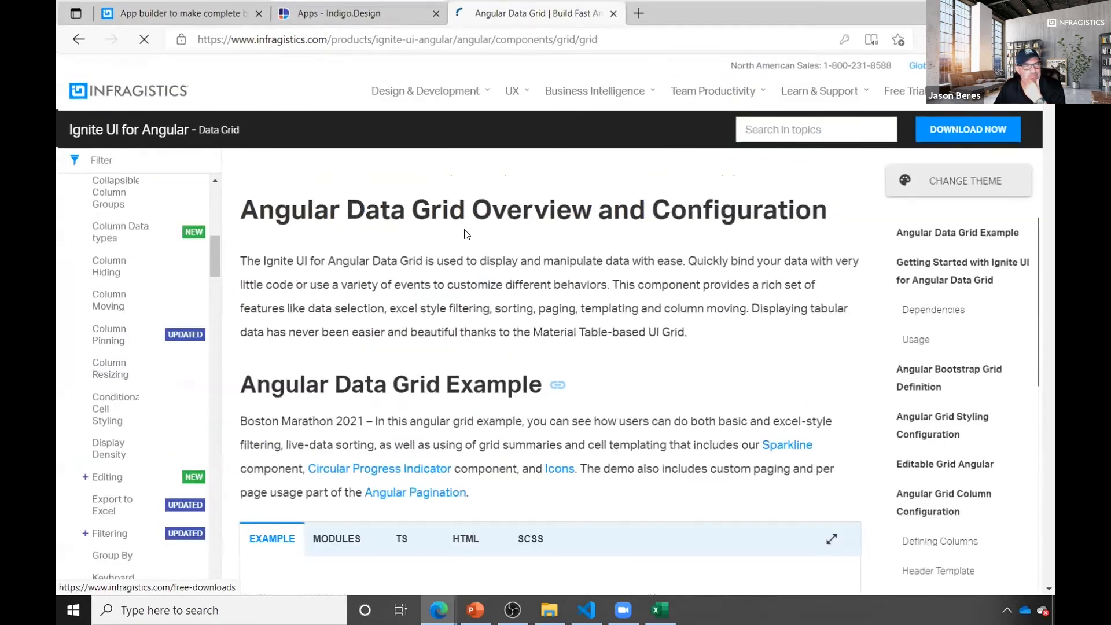
Look through the component topics down to the Charts section and open the Donut Chart and Composite Chart topics.
scroll(114, 435, down, 12)
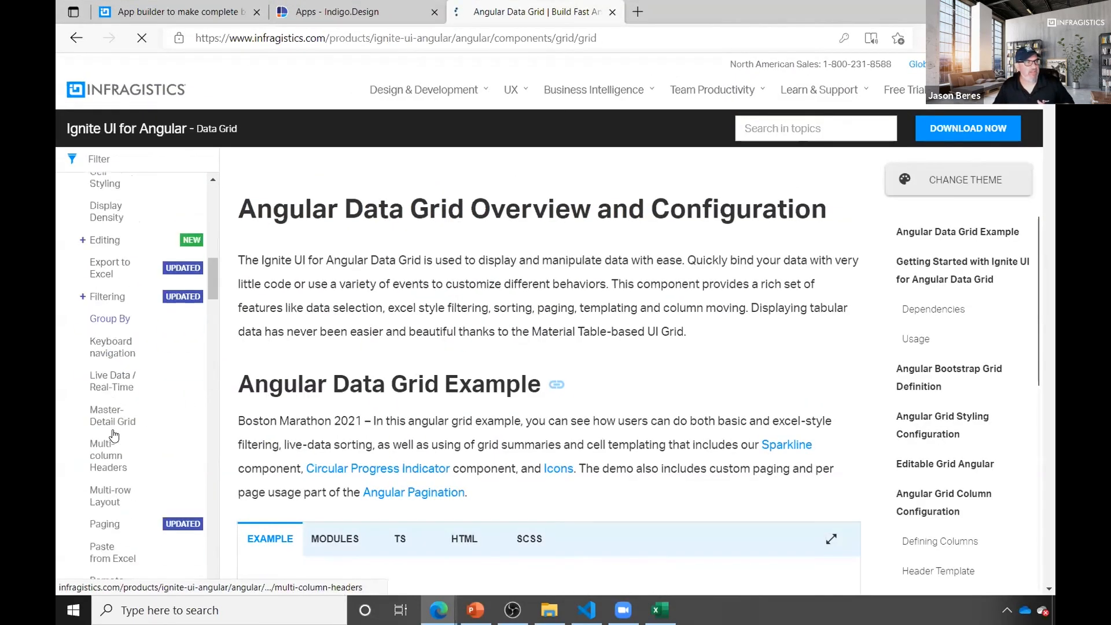
scroll(114, 435, down, 2)
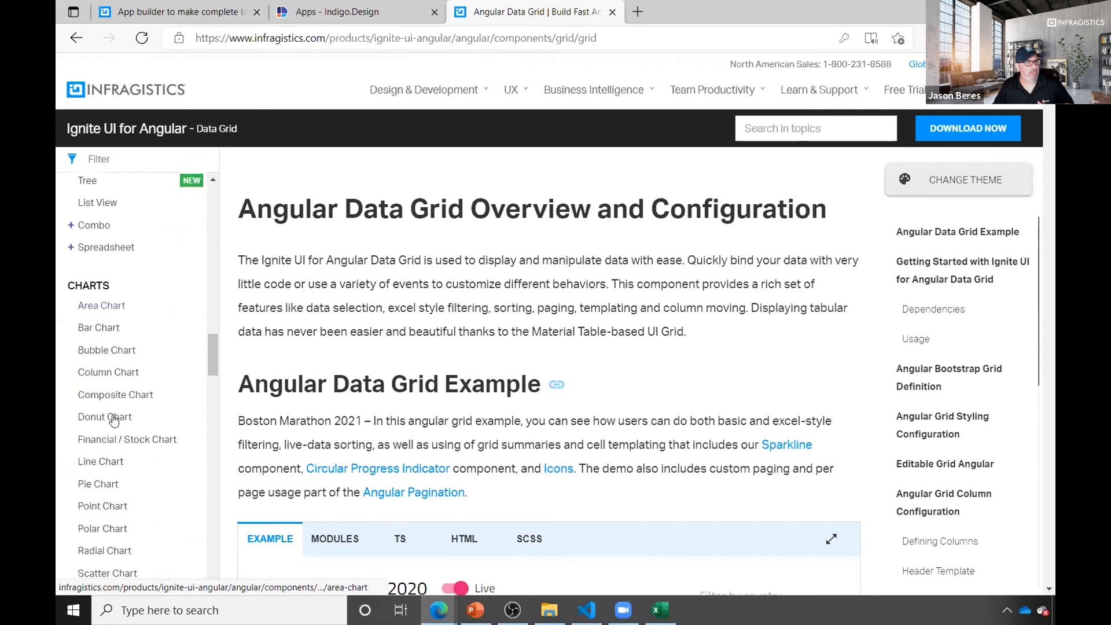
scroll(210, 369, down, 1)
scroll(112, 228, down, 1)
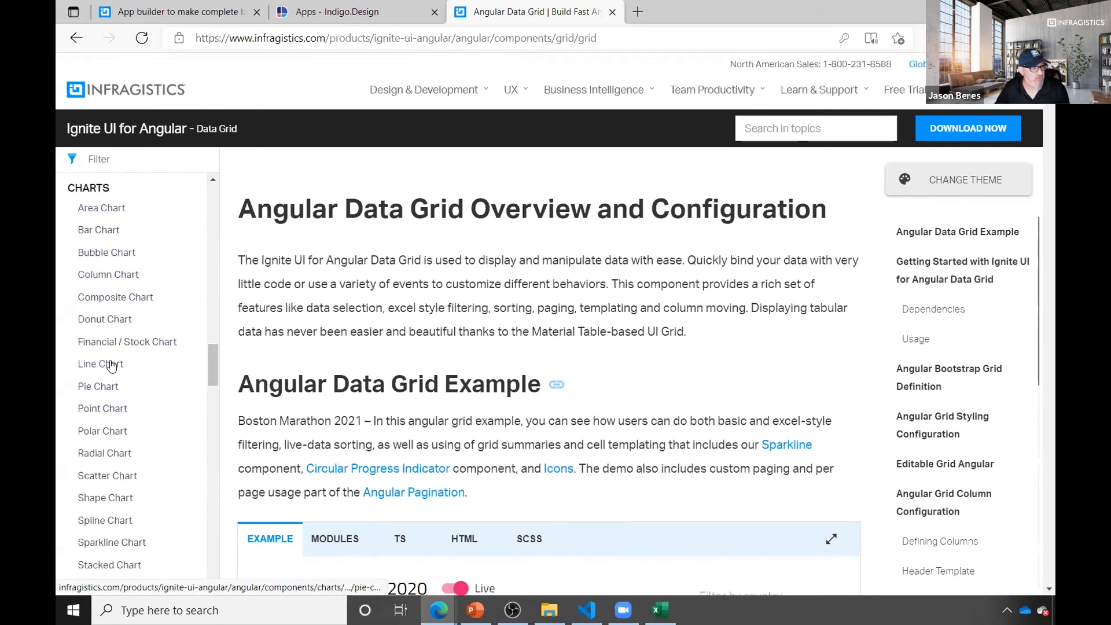
click(110, 320)
click(115, 298)
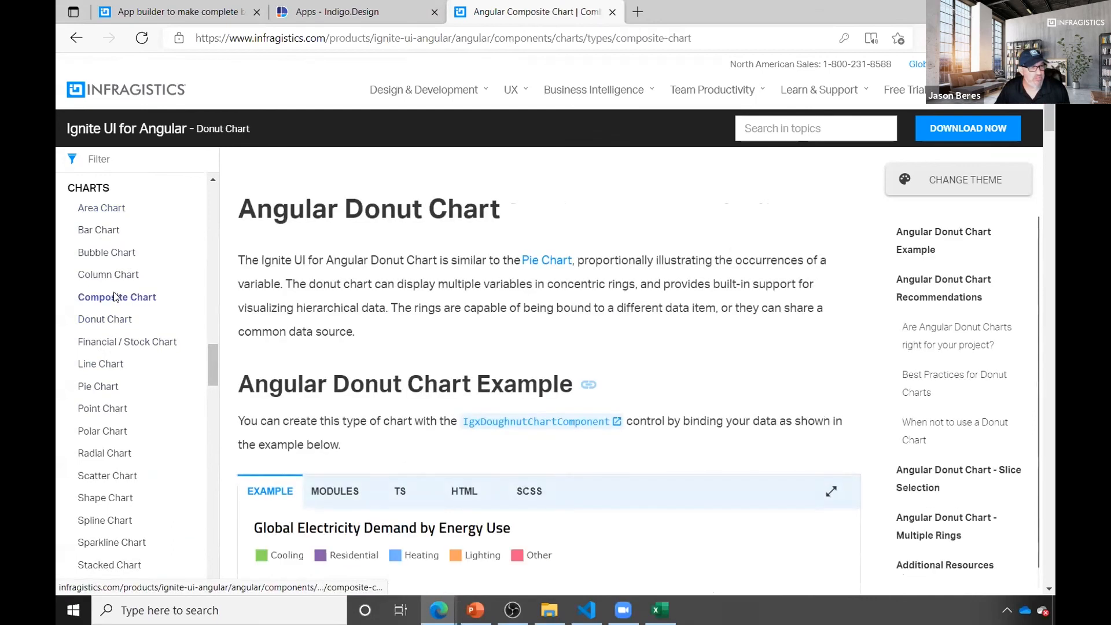
Open the Column Chart topic, read through its example and recommendations, and return to the start of the page.
click(108, 275)
scroll(866, 384, down, 5)
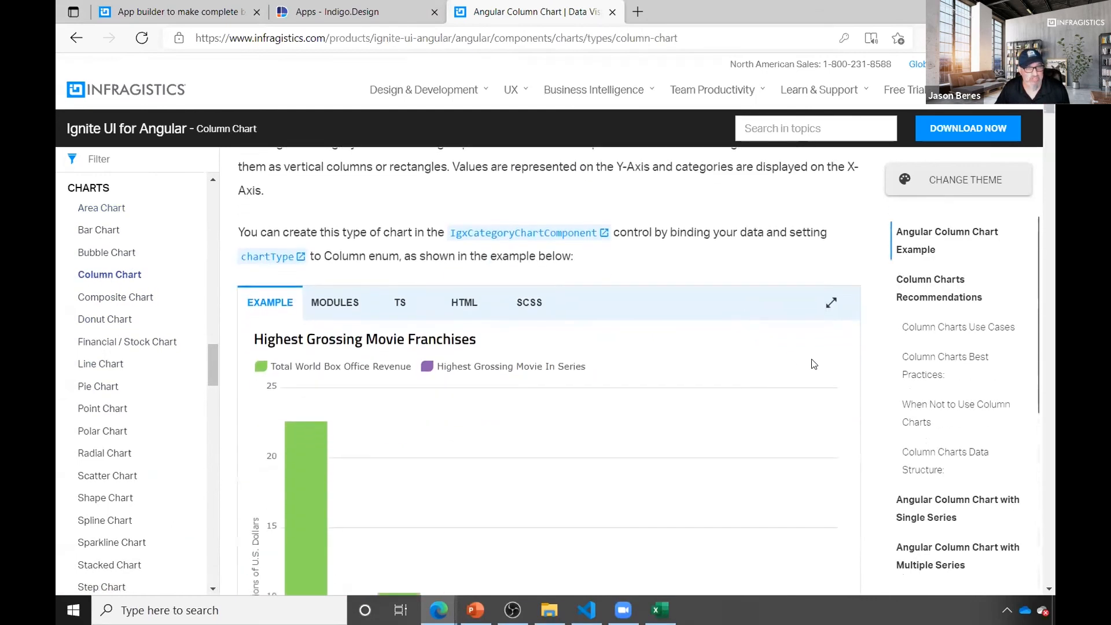
scroll(866, 384, down, 5)
scroll(871, 386, down, 3)
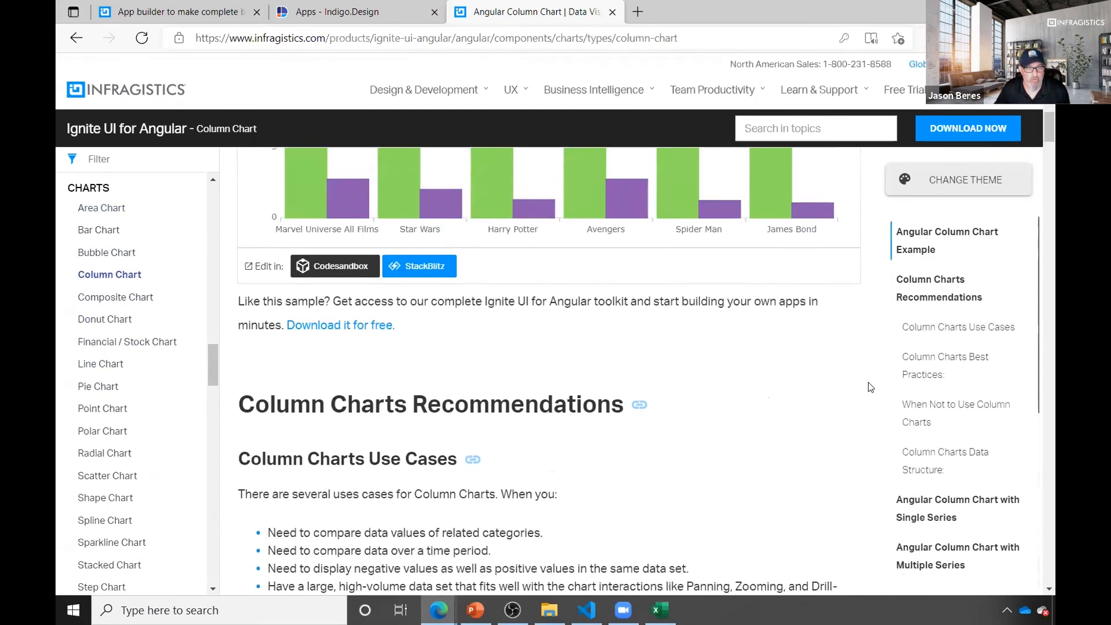
scroll(870, 386, up, 15)
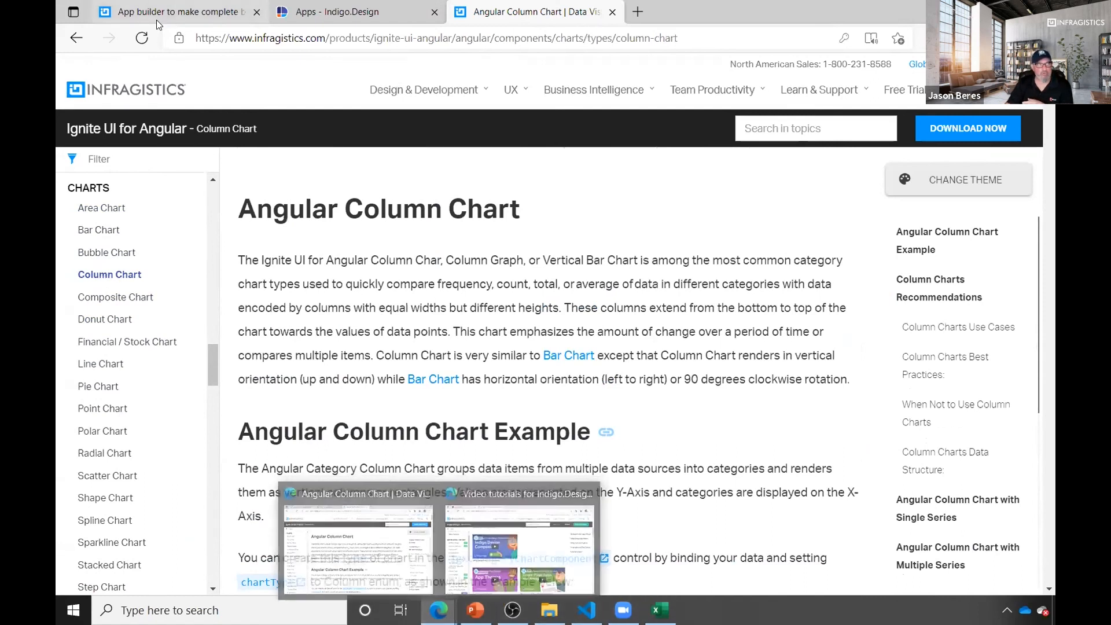
Return to the DemoWS apps and open the Team collaboration app for editing.
click(204, 8)
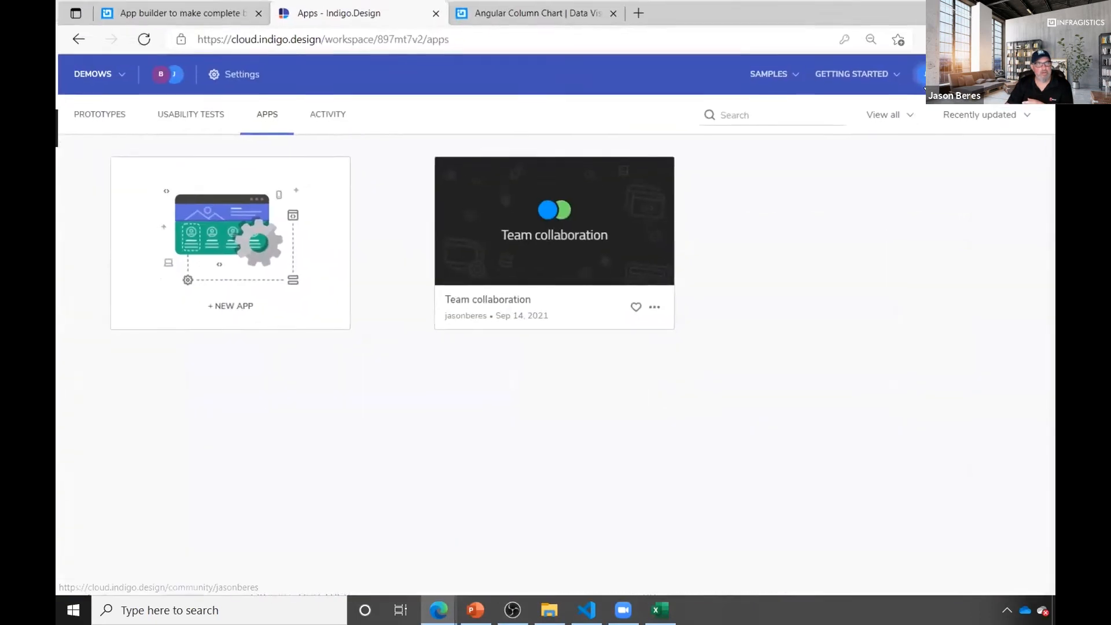
mouse_move(567, 244)
click(563, 207)
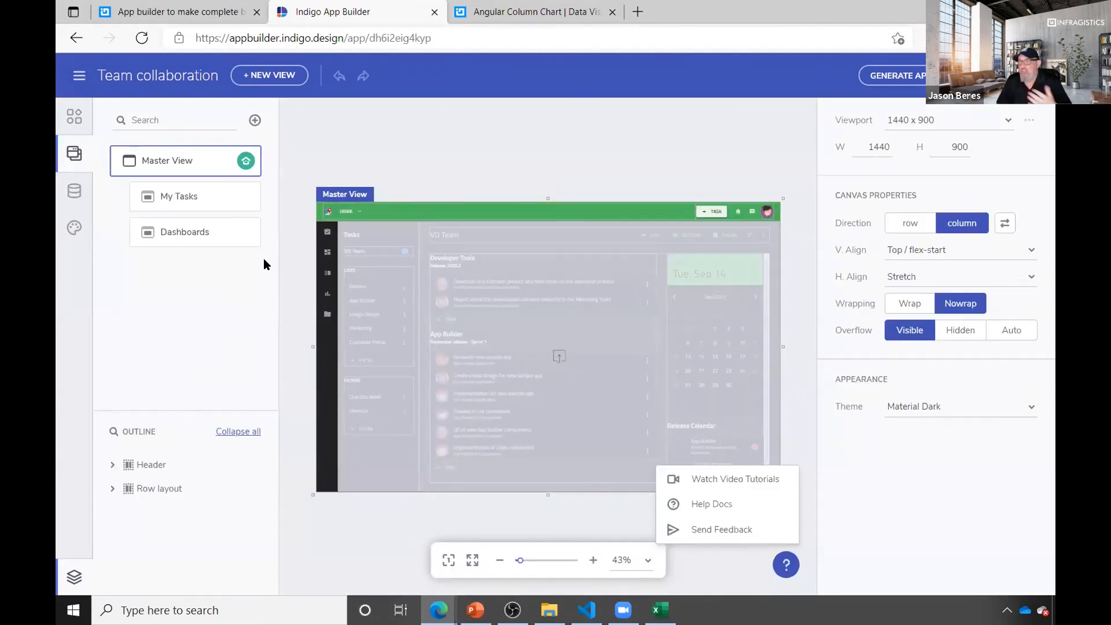
Show the component toolbox, enlarge its list, and look through the components from Layouts to Input & Forms.
click(75, 121)
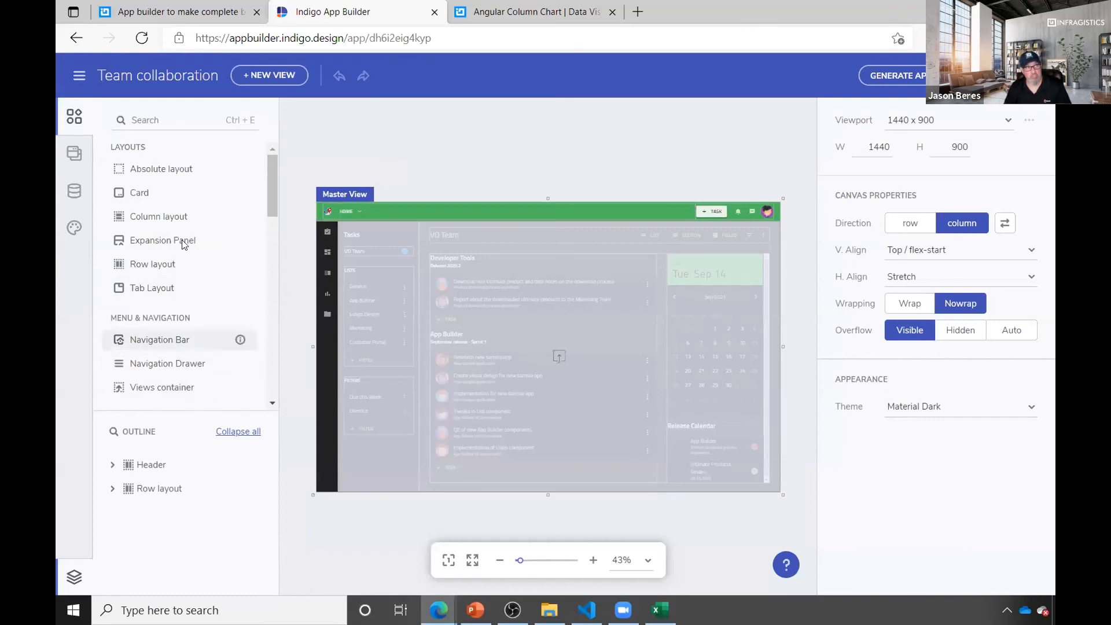
drag(176, 410, 174, 522)
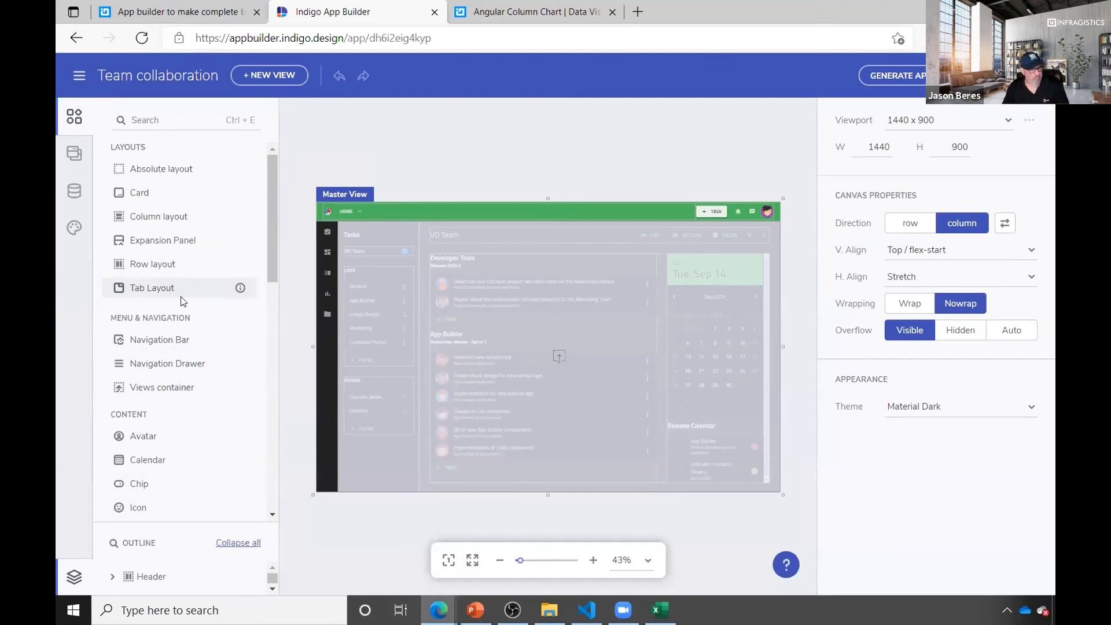
scroll(183, 301, down, 7)
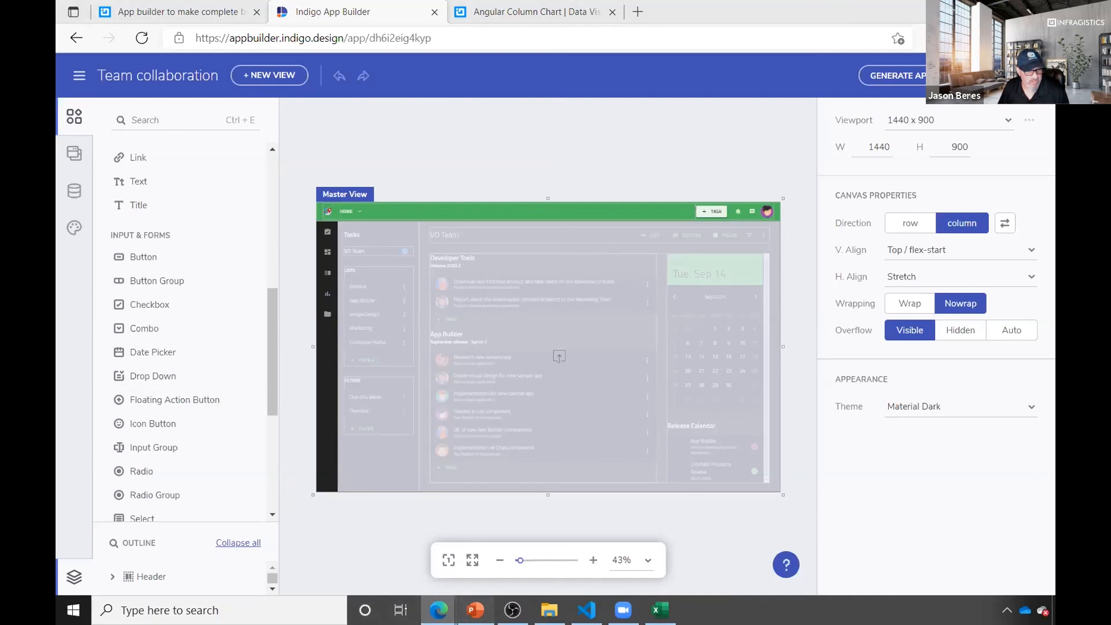
Switch to the PowerPoint presentation and select the first host's e-mail line on the Today's Host slide.
key(alt+Tab)
triple_click(702, 341)
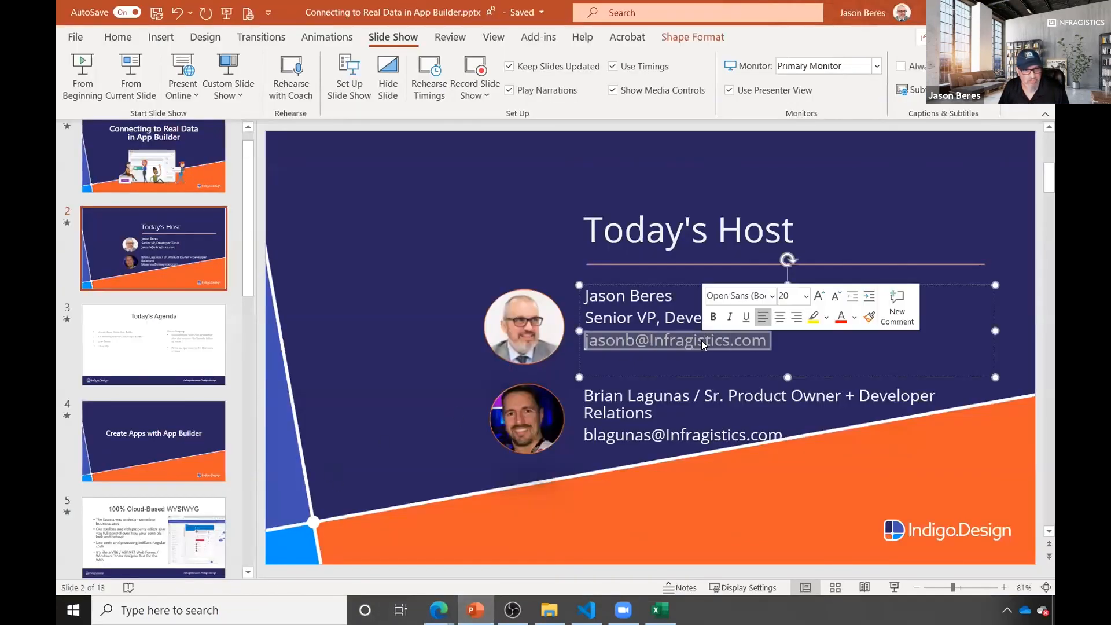